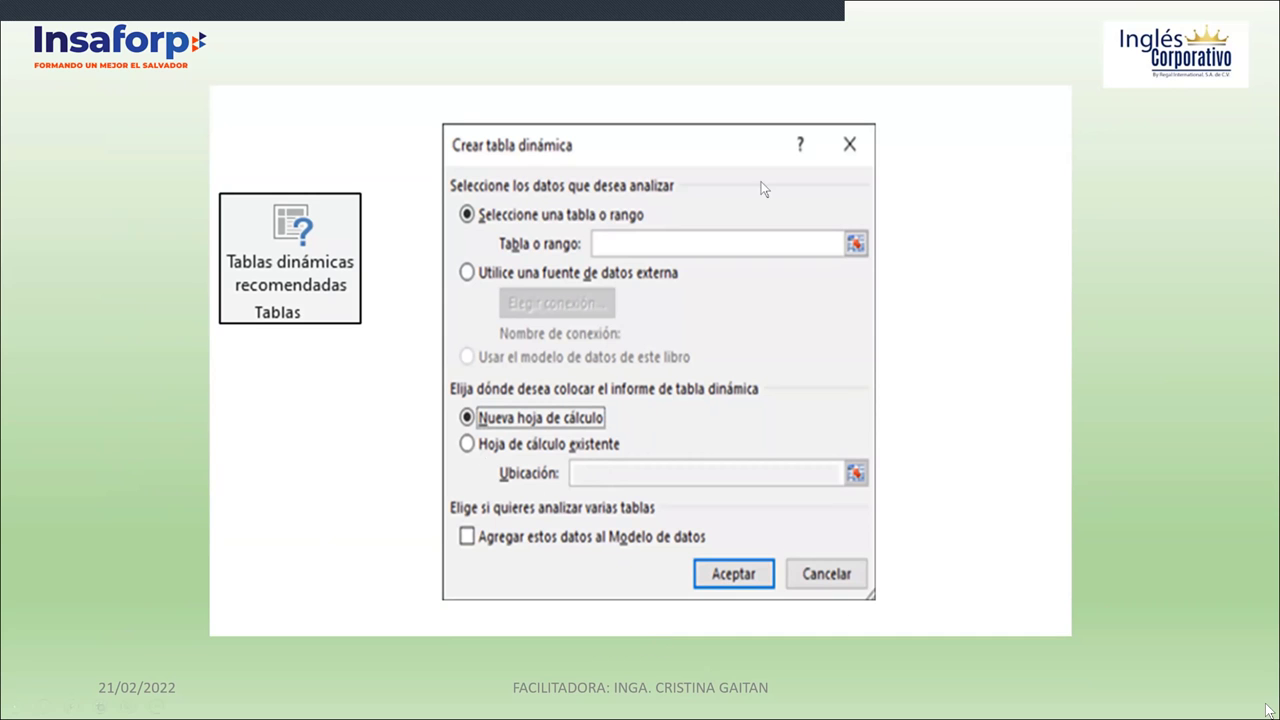
# End the slide presentation after the blank pivot table slide and switch to the 4.1 Tablas Dinámicas course page in Chrome
pyautogui.click(667, 315)
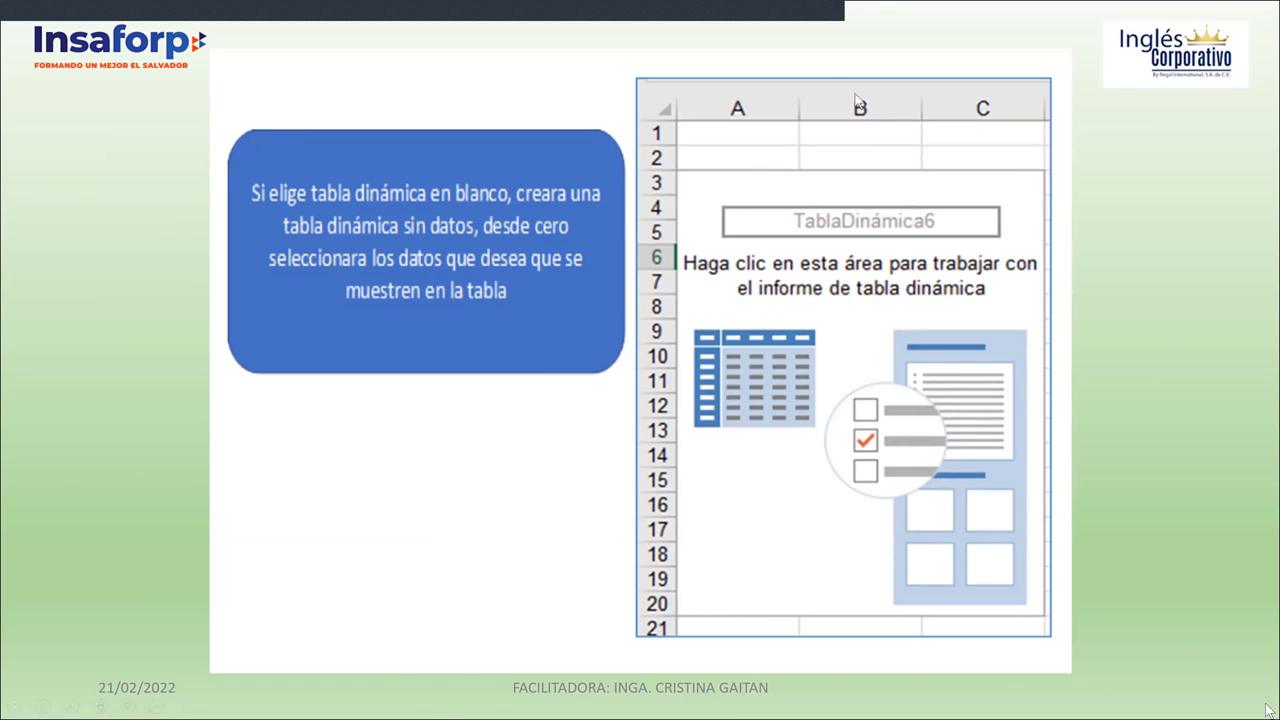
pyautogui.press('Escape')
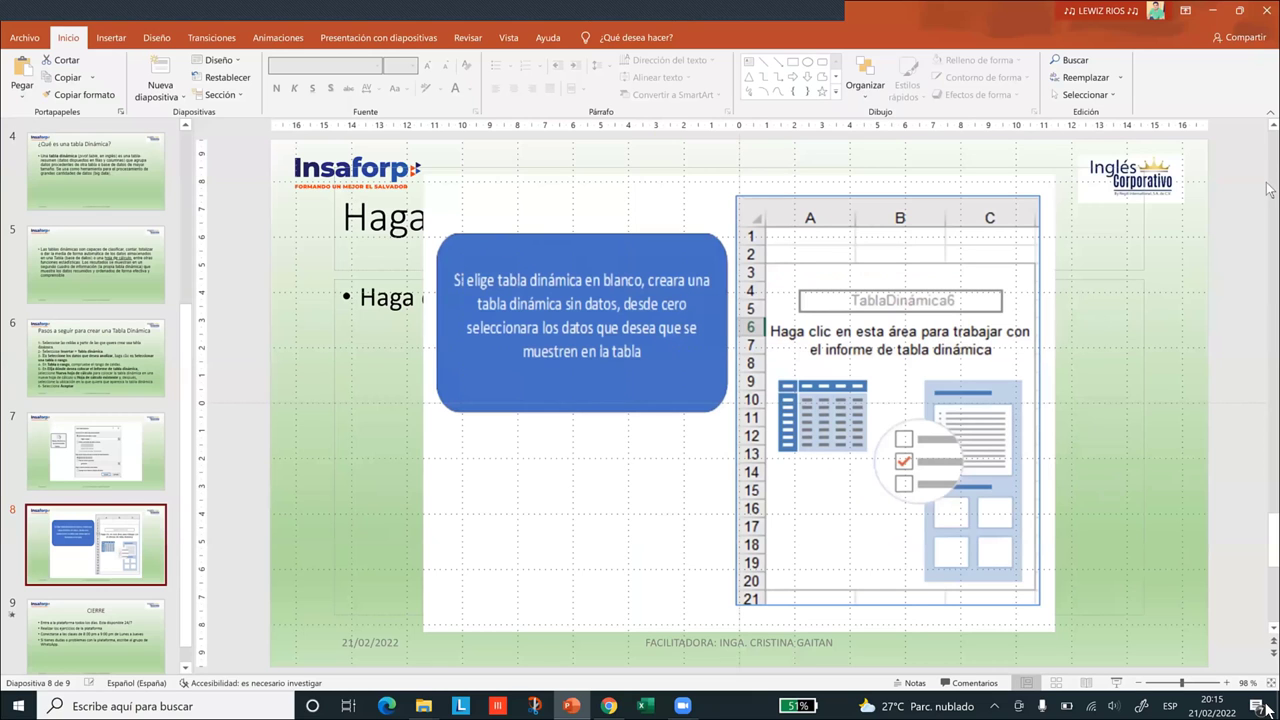
pyautogui.hotkey('alt', 'Tab')
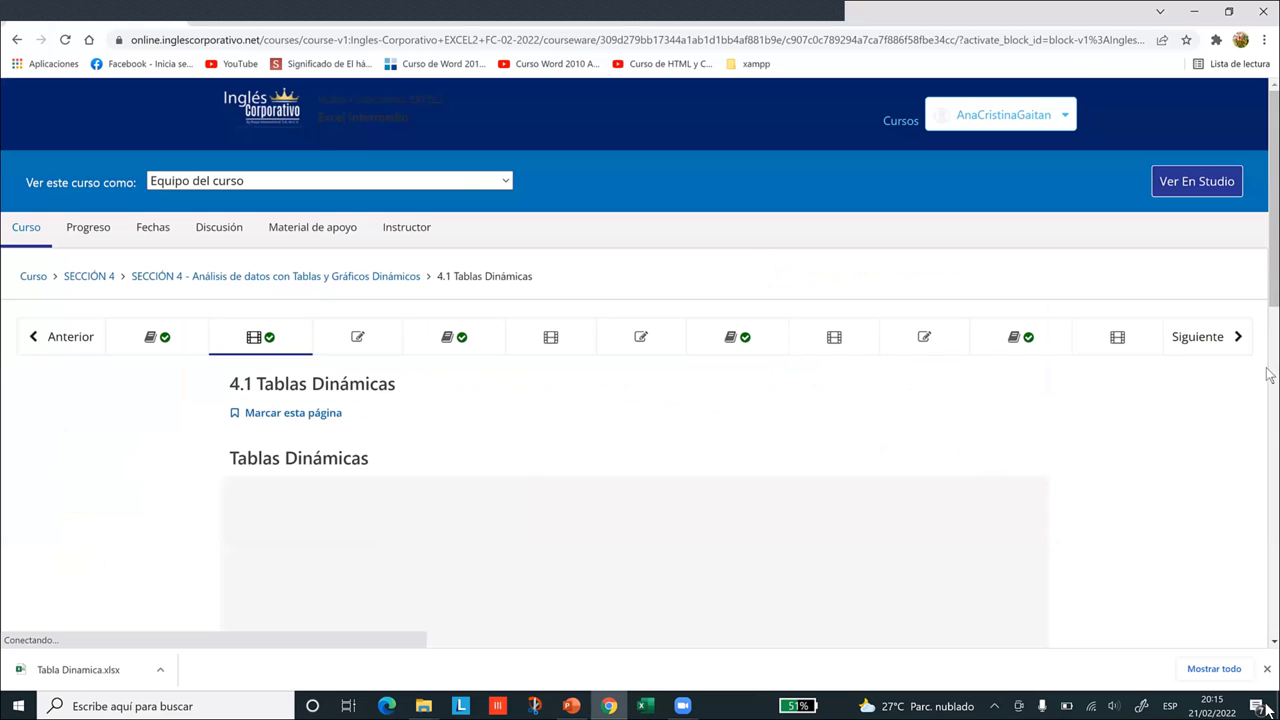
# Play the Tablas Dinámicas lesson video on the course page from the beginning
pyautogui.scroll(-3, 1264, 422)
pyautogui.scroll(-2, 1264, 422)
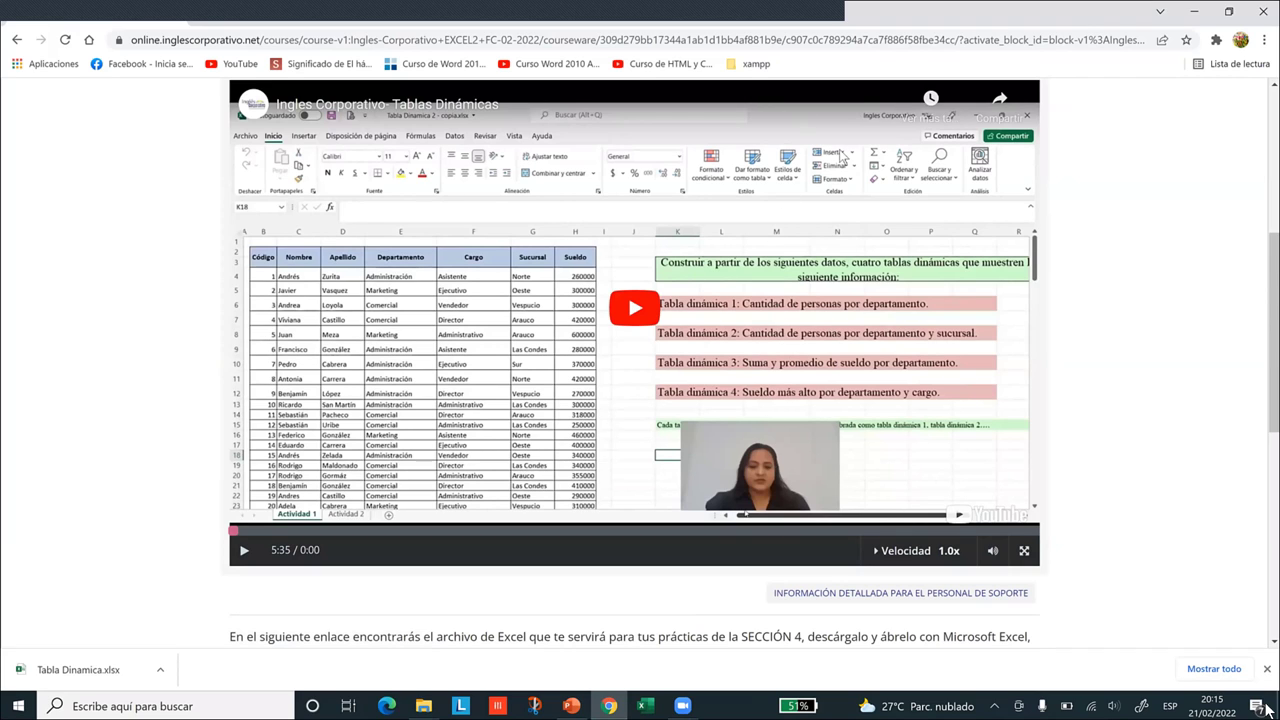
pyautogui.moveTo(1268, 289); pyautogui.dragTo(1268, 308)
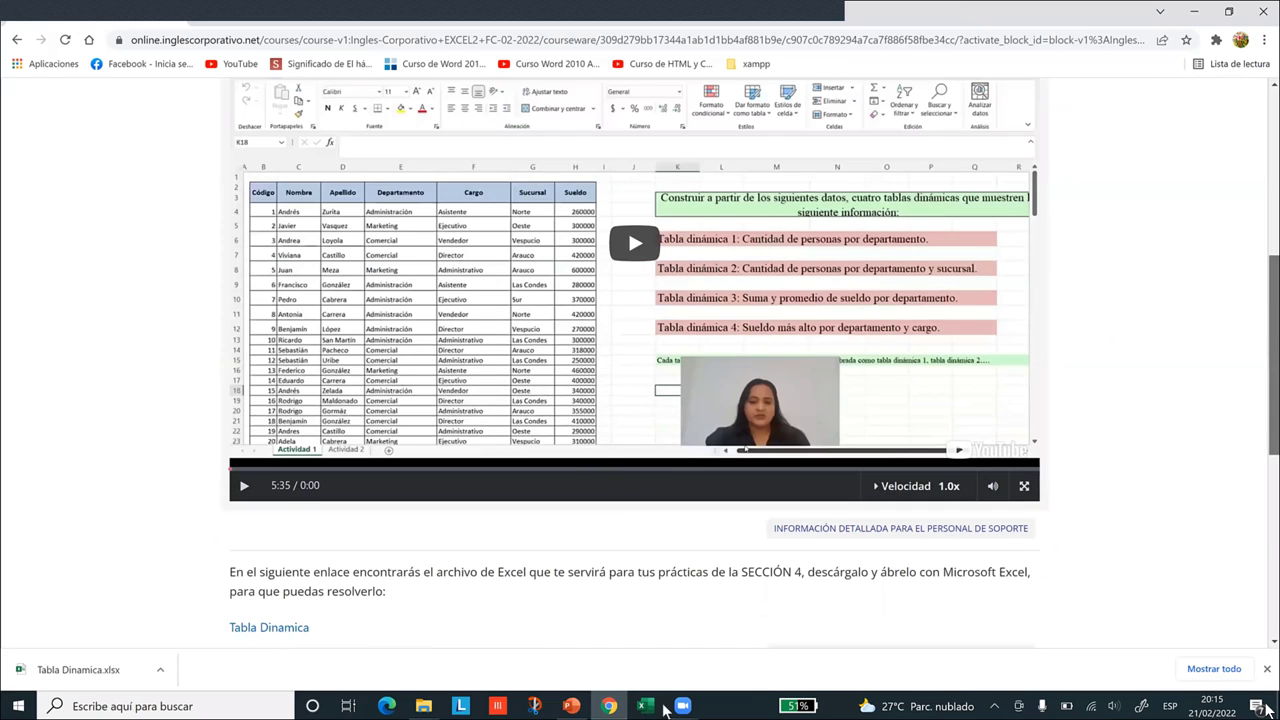
pyautogui.scroll(1, 773, 645)
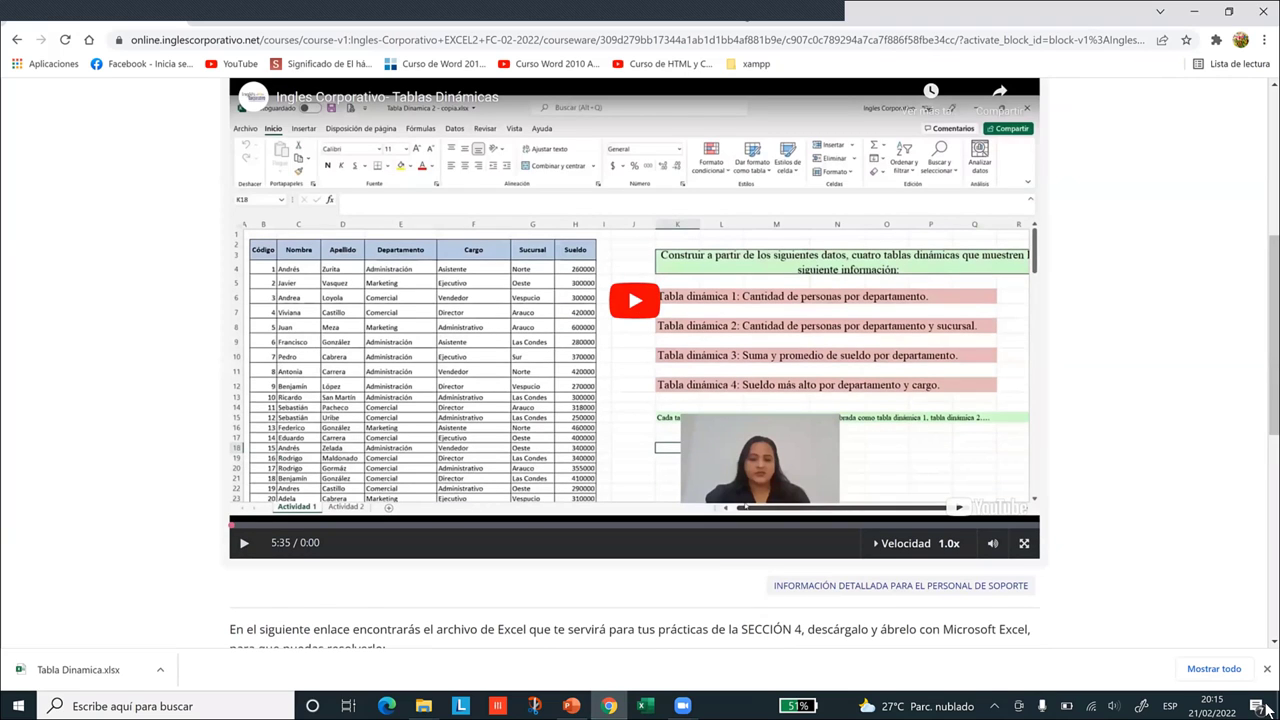
pyautogui.click(1267, 707)
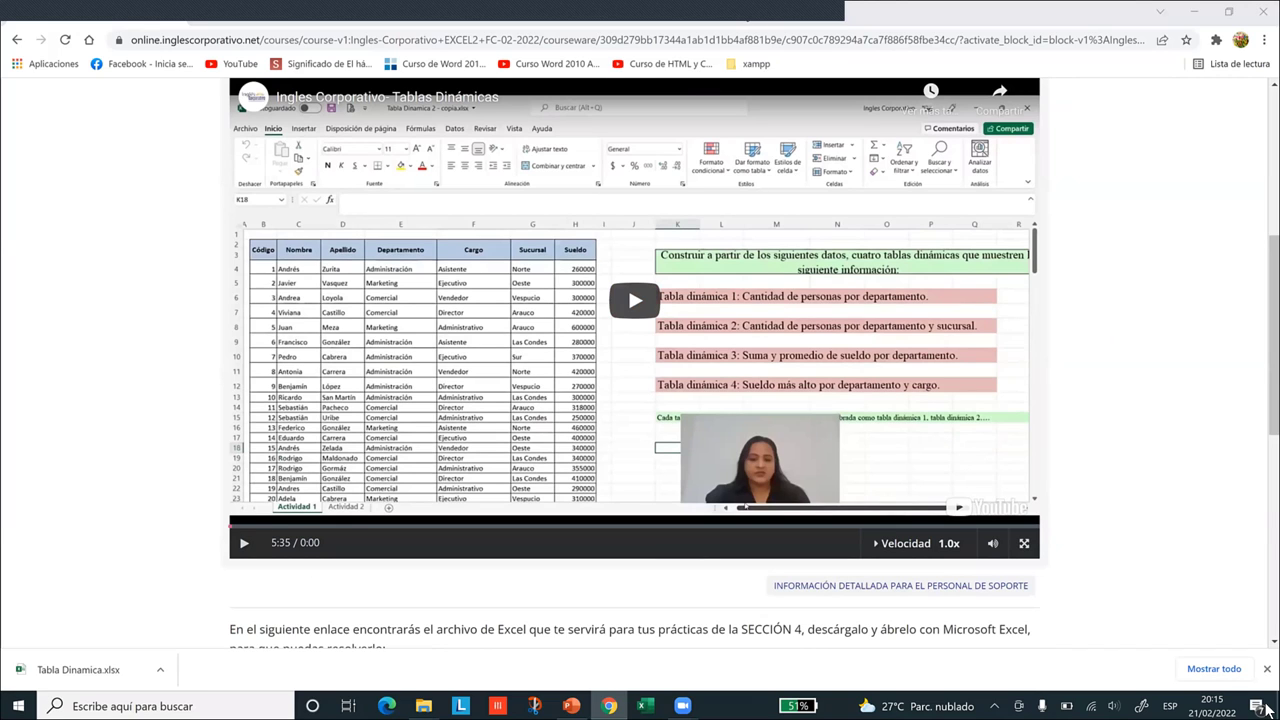
pyautogui.click(651, 312)
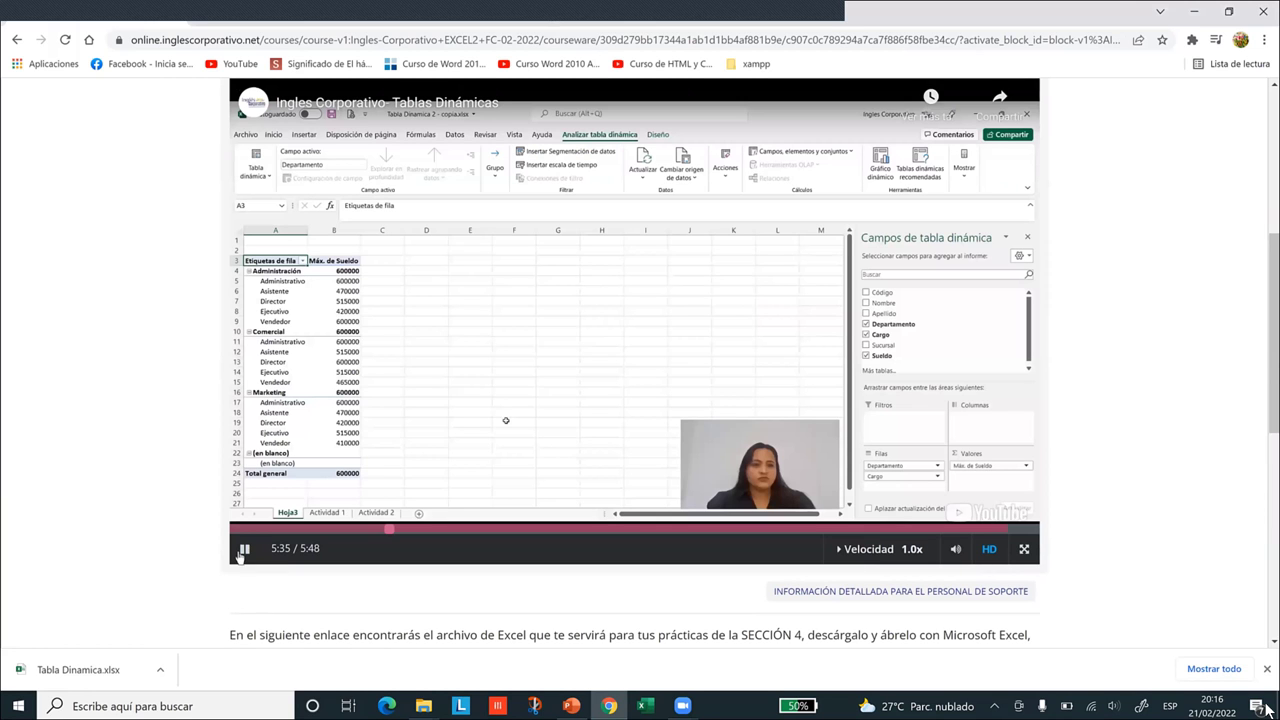
pyautogui.click(236, 532)
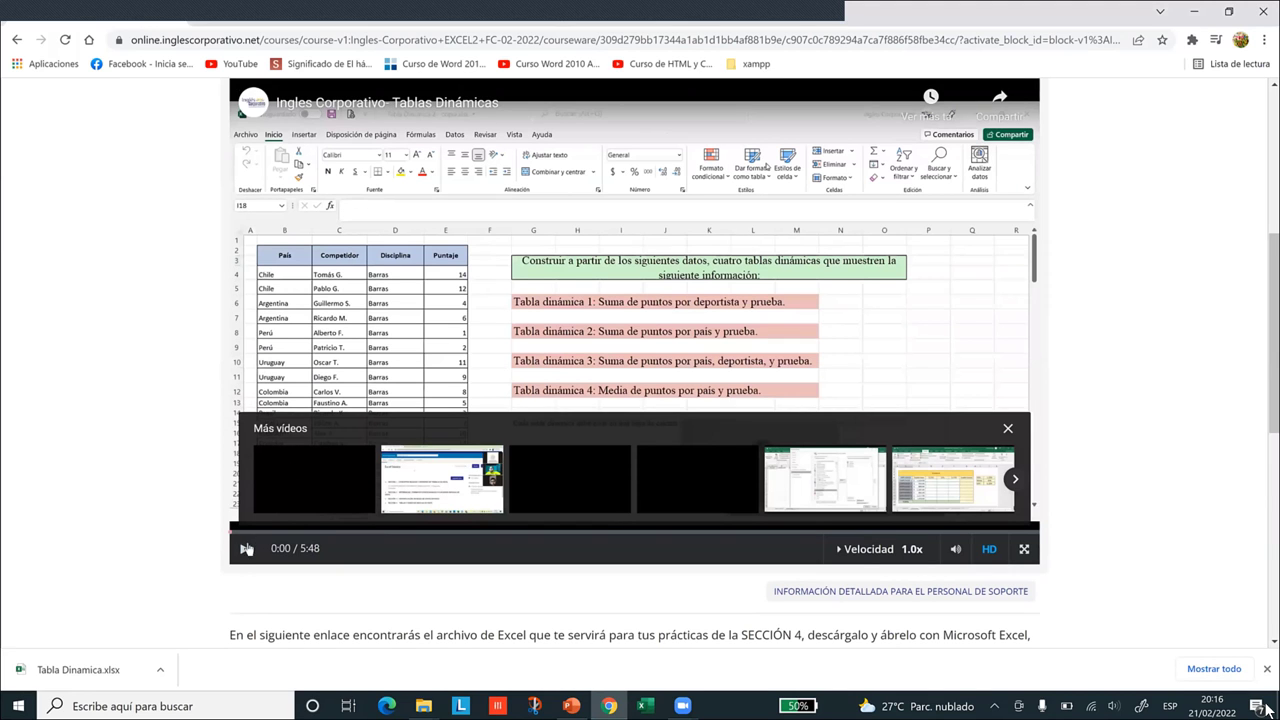
pyautogui.click(241, 557)
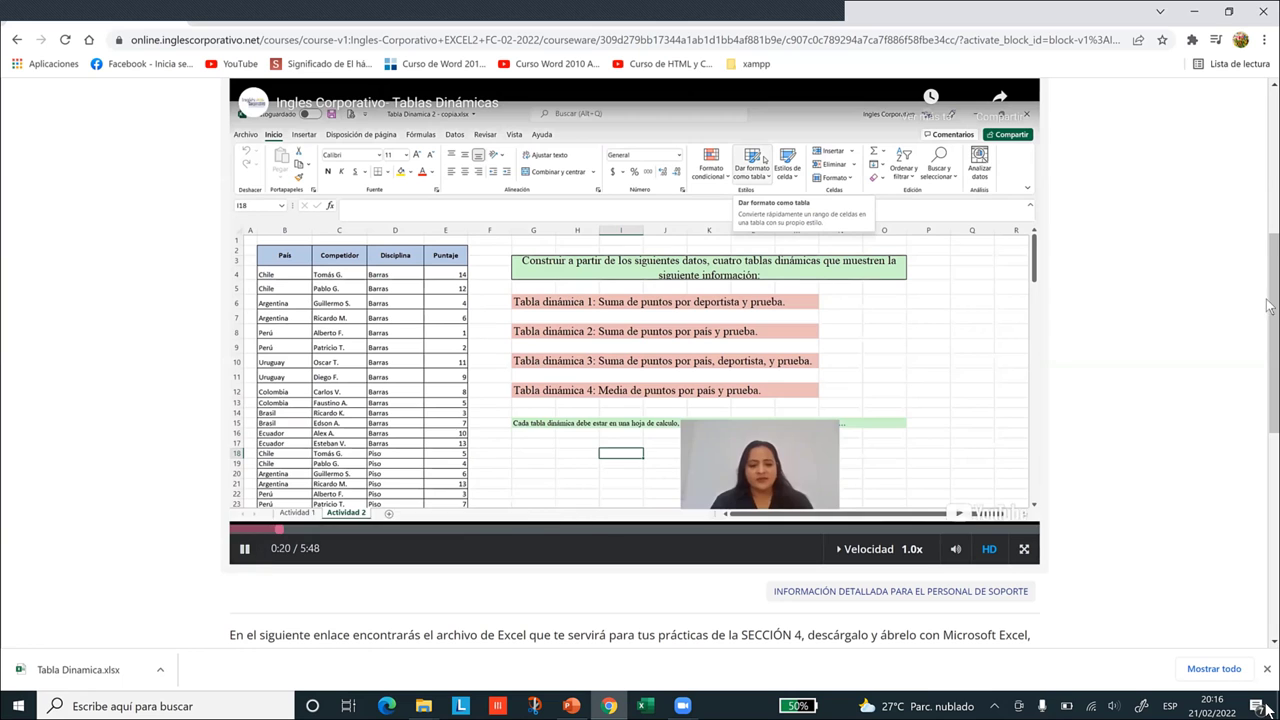
# Review the lesson page around the playing video and expand the video to full screen
pyautogui.click(1268, 101)
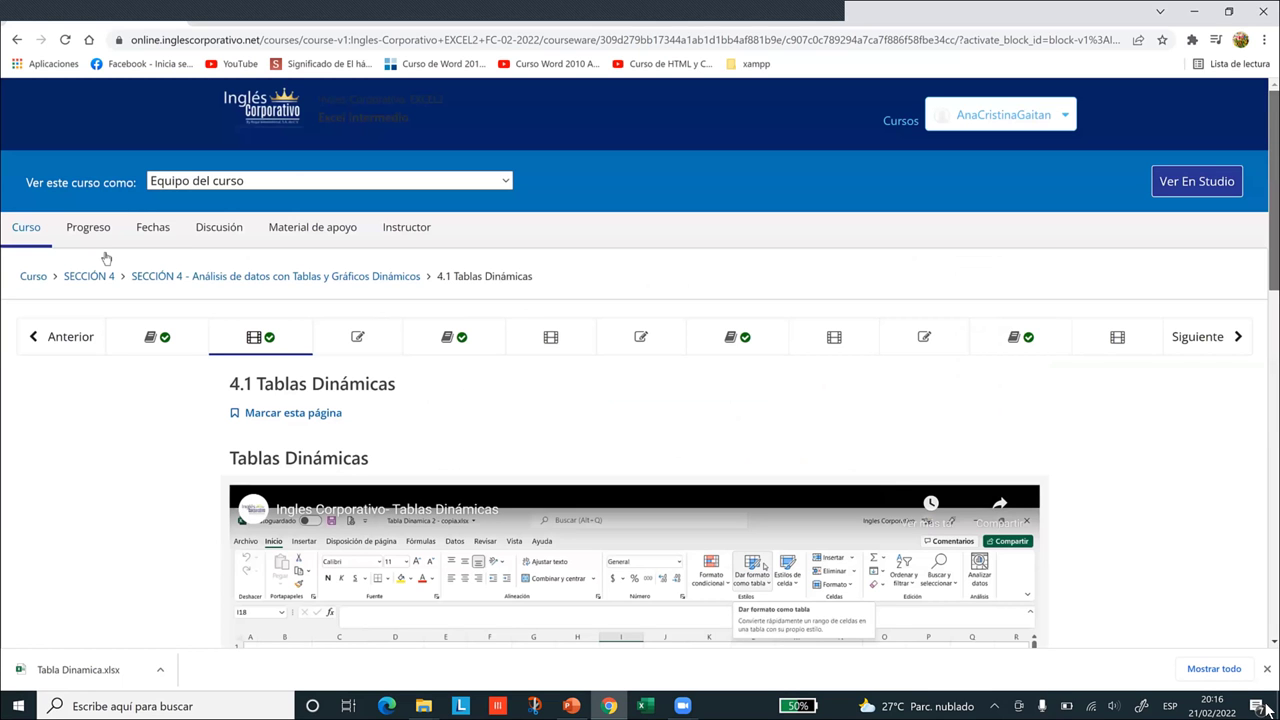
pyautogui.scroll(-1, 106, 259)
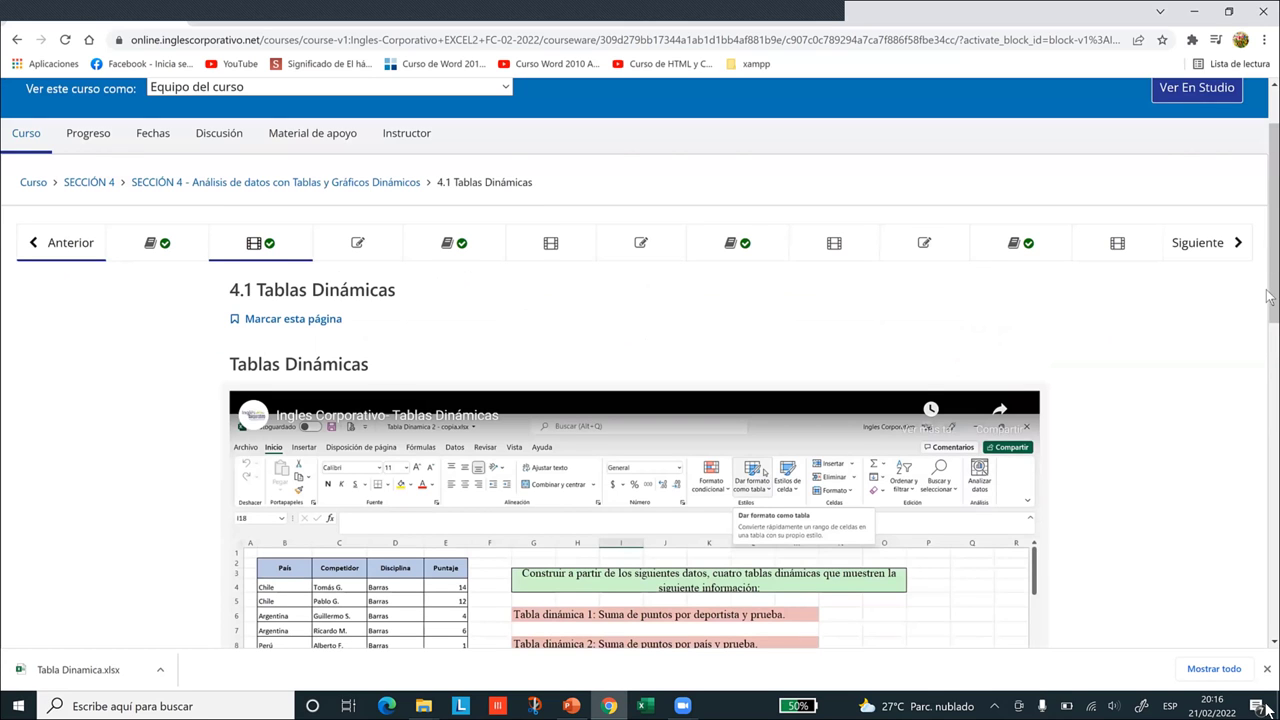
pyautogui.scroll(-1, 1268, 296)
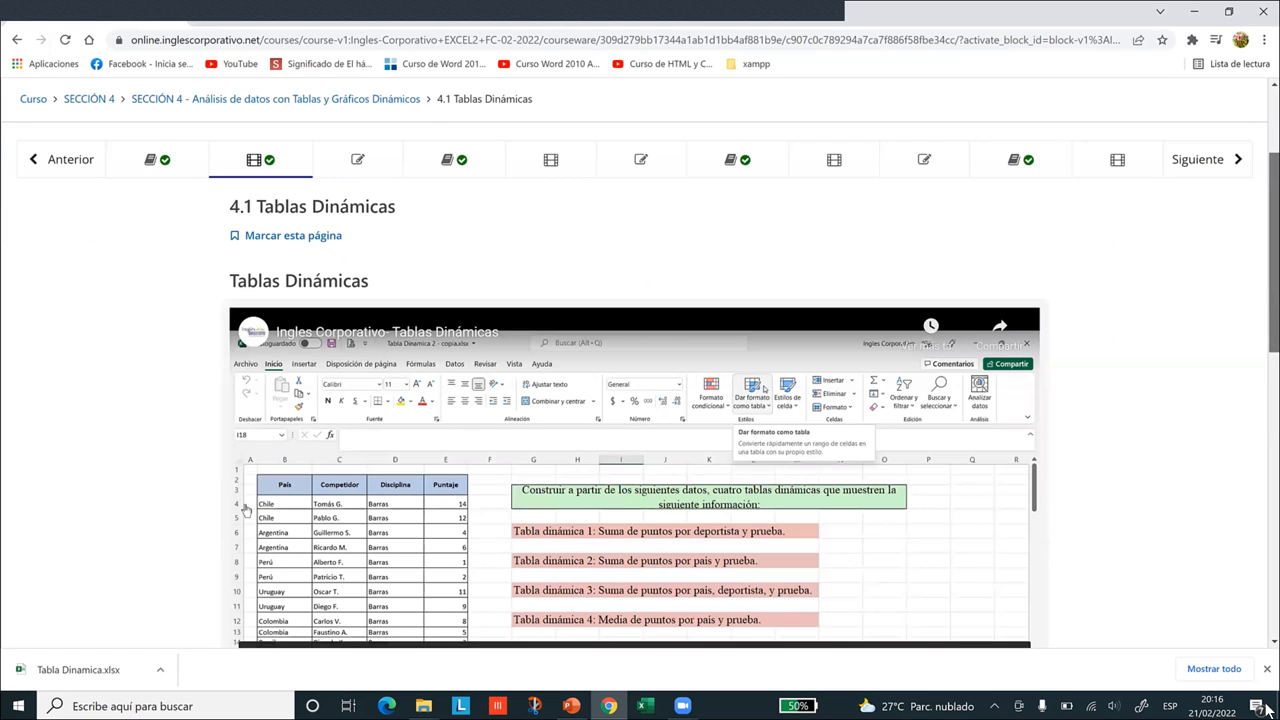
pyautogui.scroll(-3, 1032, 515)
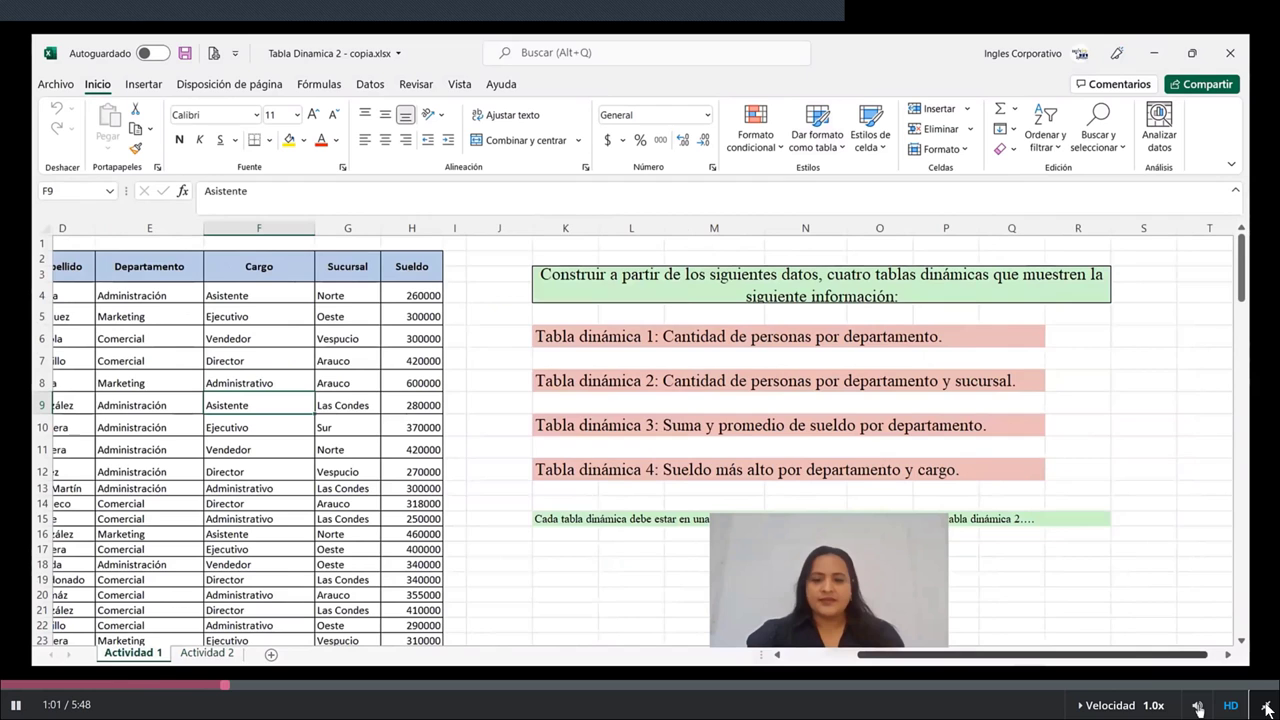
# Raise the system volume for the lesson video
pyautogui.moveTo(1198, 706)
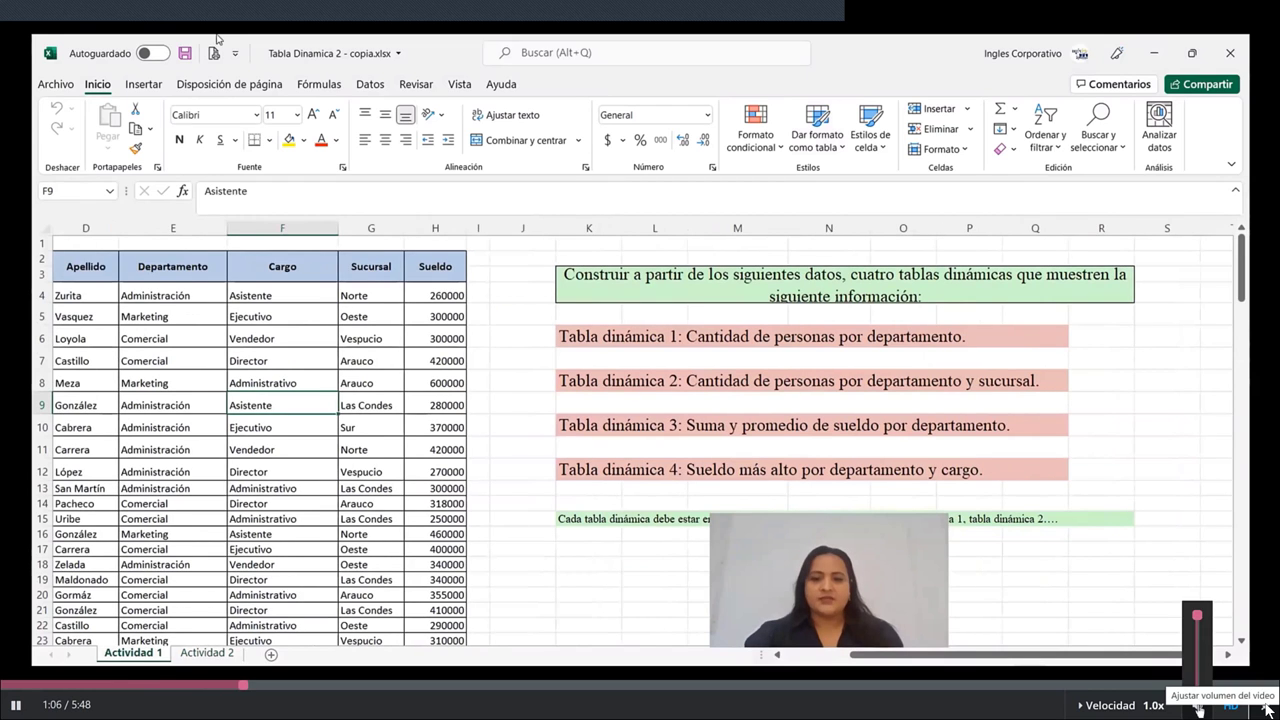
pyautogui.press('XF86AudioLowerVolume')
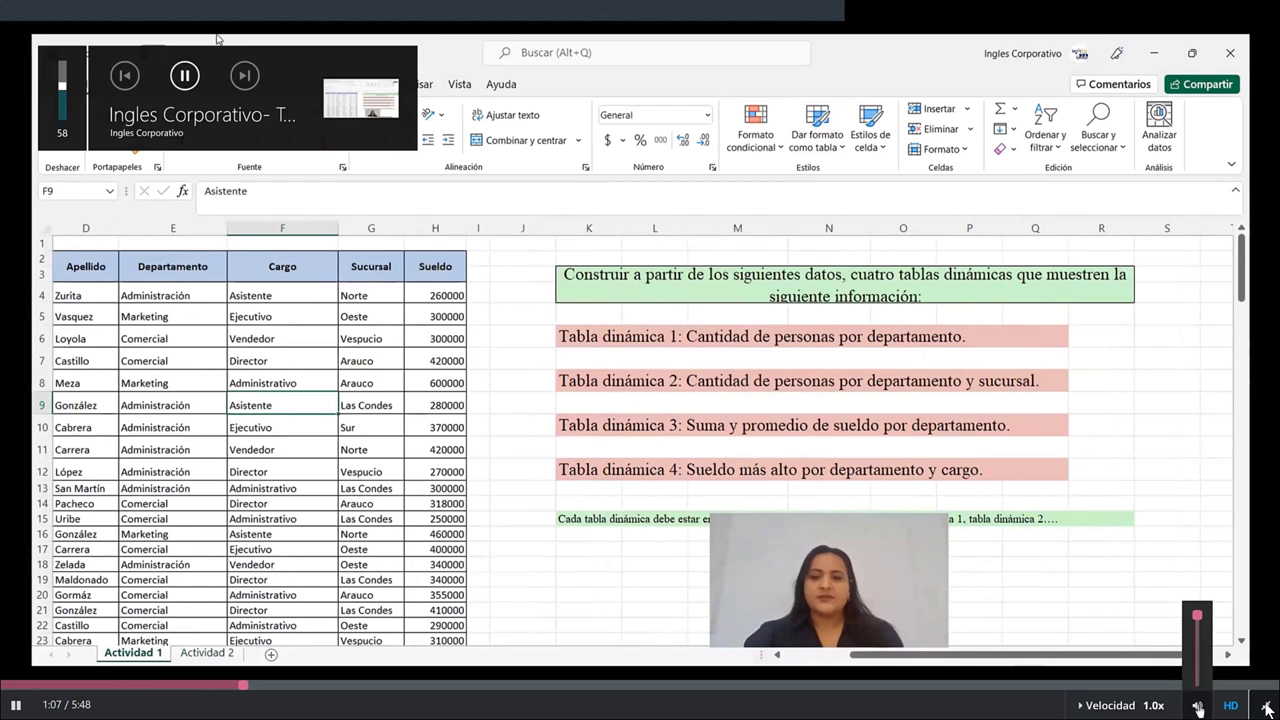
pyautogui.press('XF86AudioRaiseVolume')
pyautogui.press('XF86AudioRaiseVolume')
pyautogui.press('XF86AudioRaiseVolume')
pyautogui.press('XF86AudioRaiseVolume')
pyautogui.press('XF86AudioRaiseVolume')
pyautogui.press('XF86AudioRaiseVolume')
pyautogui.press('XF86AudioRaiseVolume')
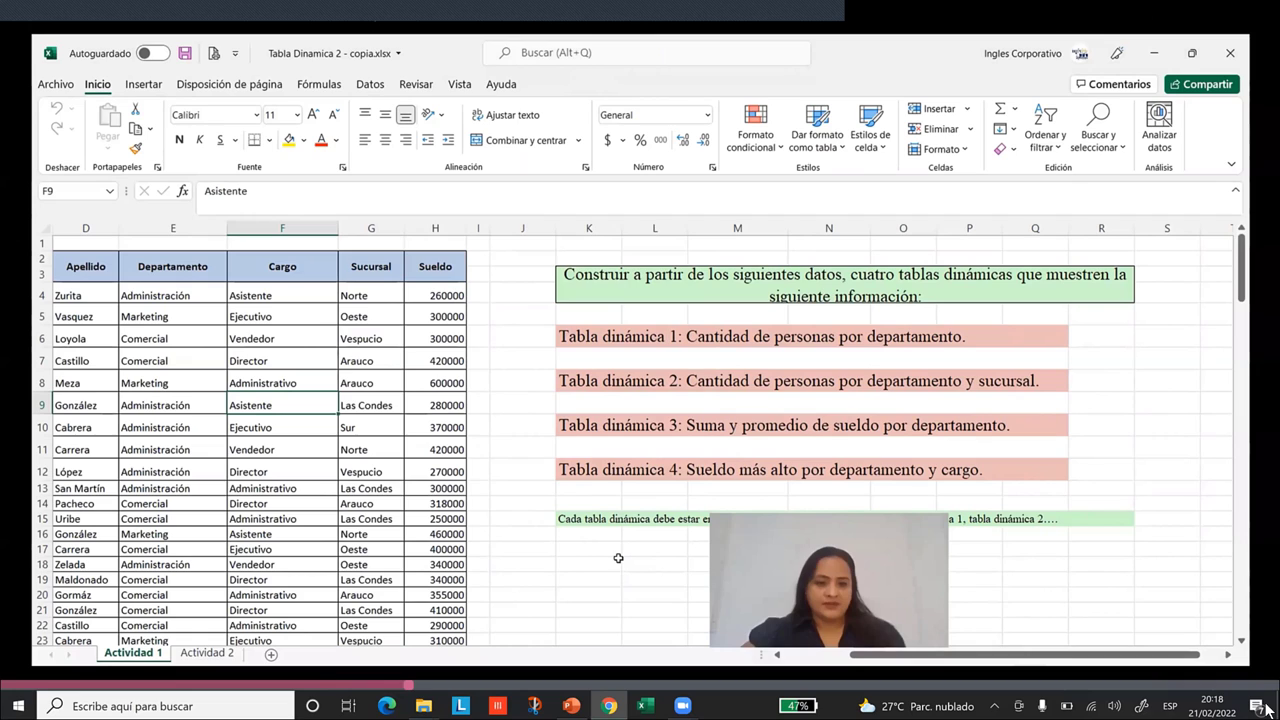
# Open the recommended pivot tables for the employee data on the Actividad 1 sheet
pyautogui.click(589, 566)
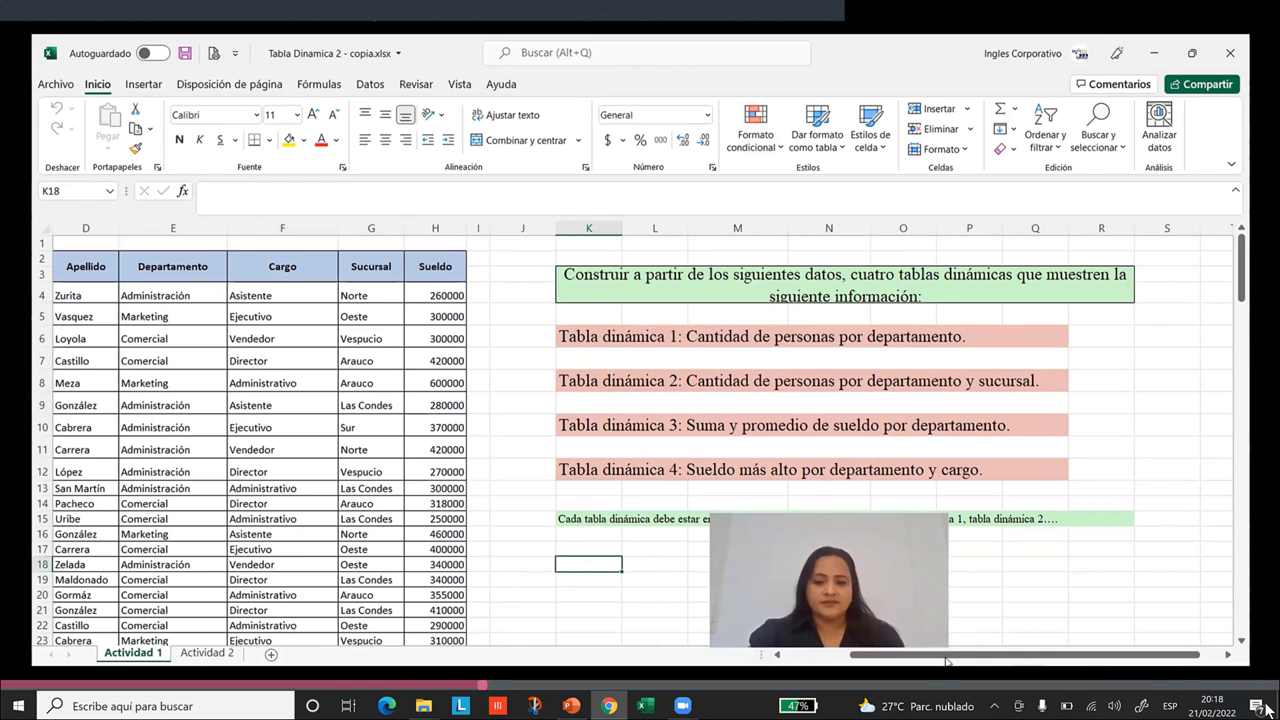
pyautogui.moveTo(925, 660); pyautogui.dragTo(803, 660)
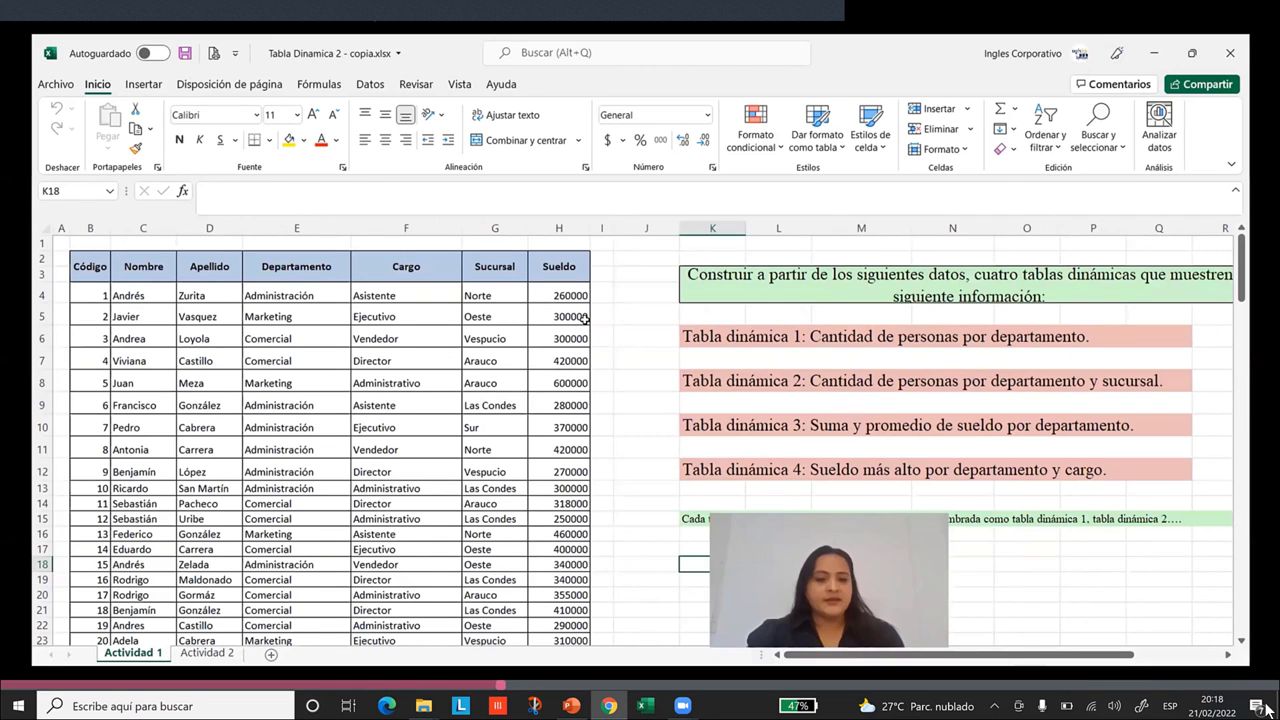
pyautogui.click(267, 533)
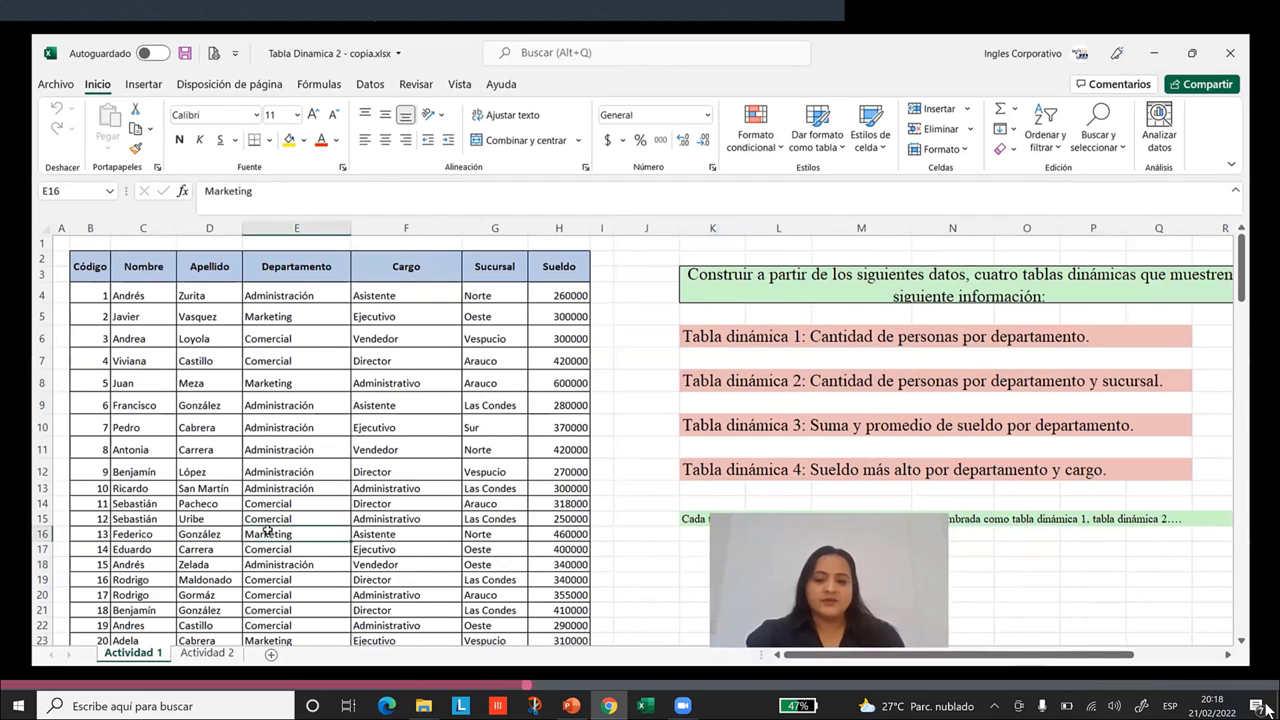
pyautogui.click(205, 383)
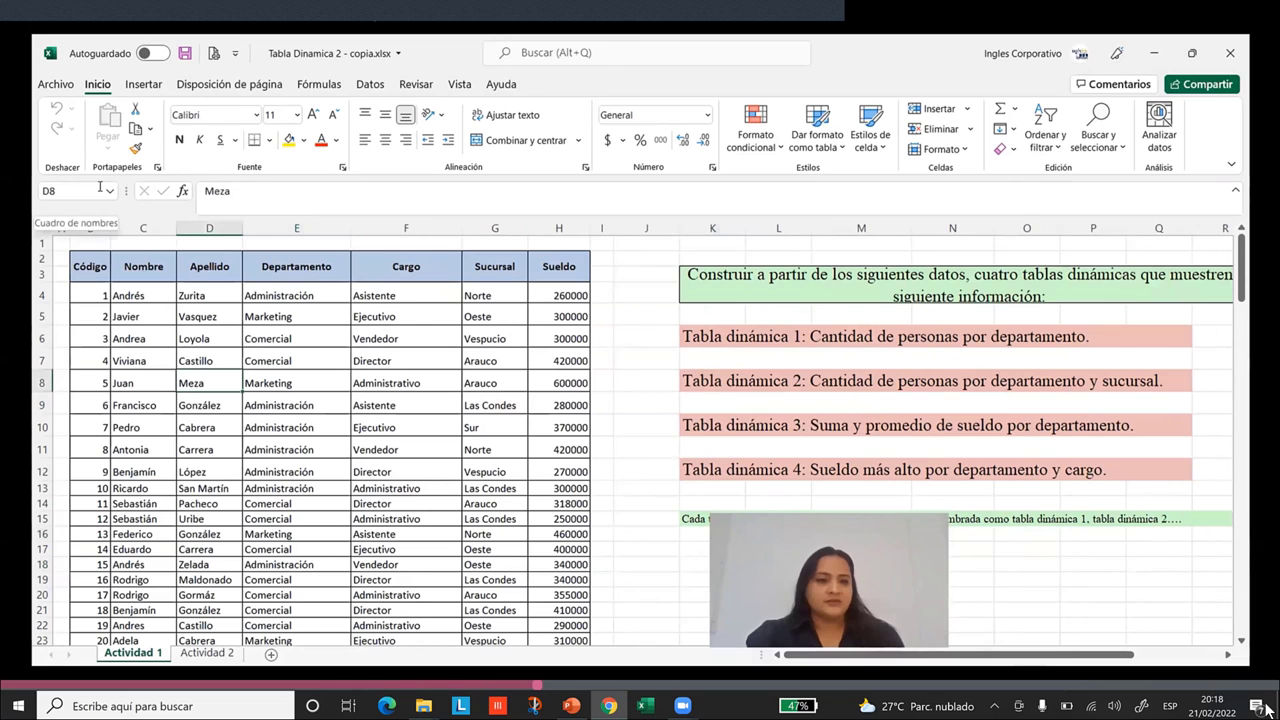
pyautogui.click(148, 85)
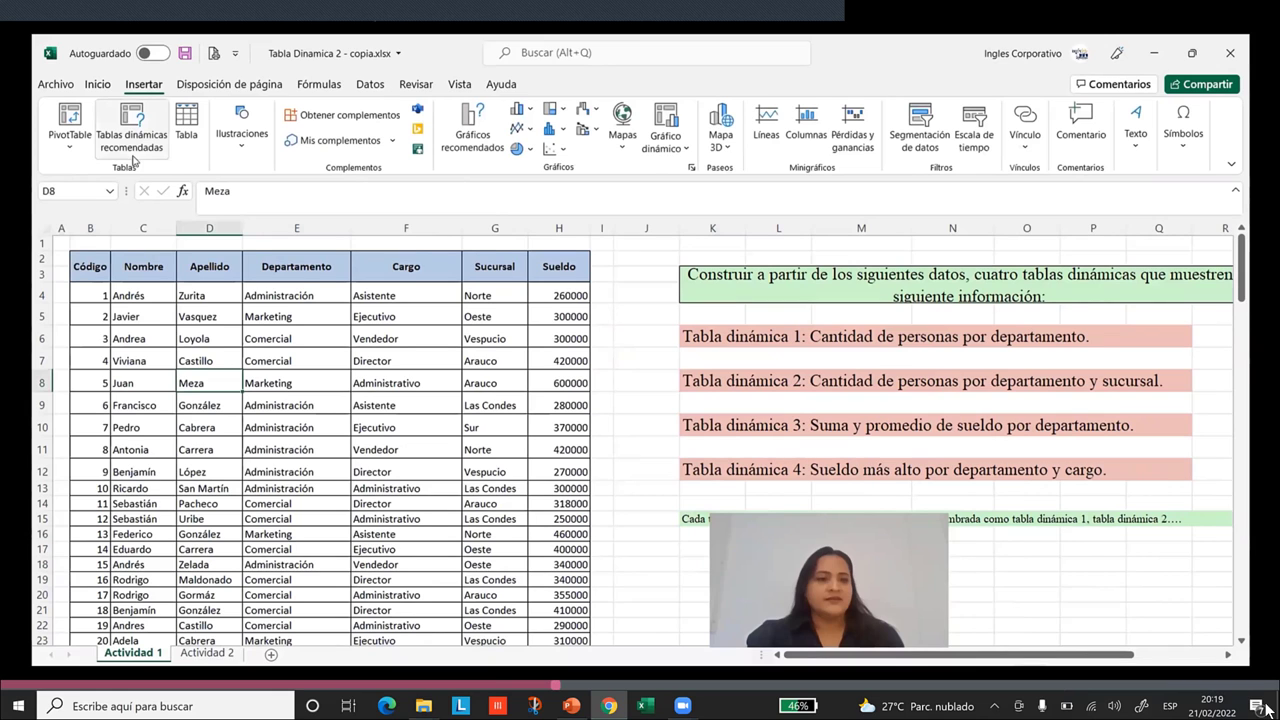
pyautogui.click(131, 140)
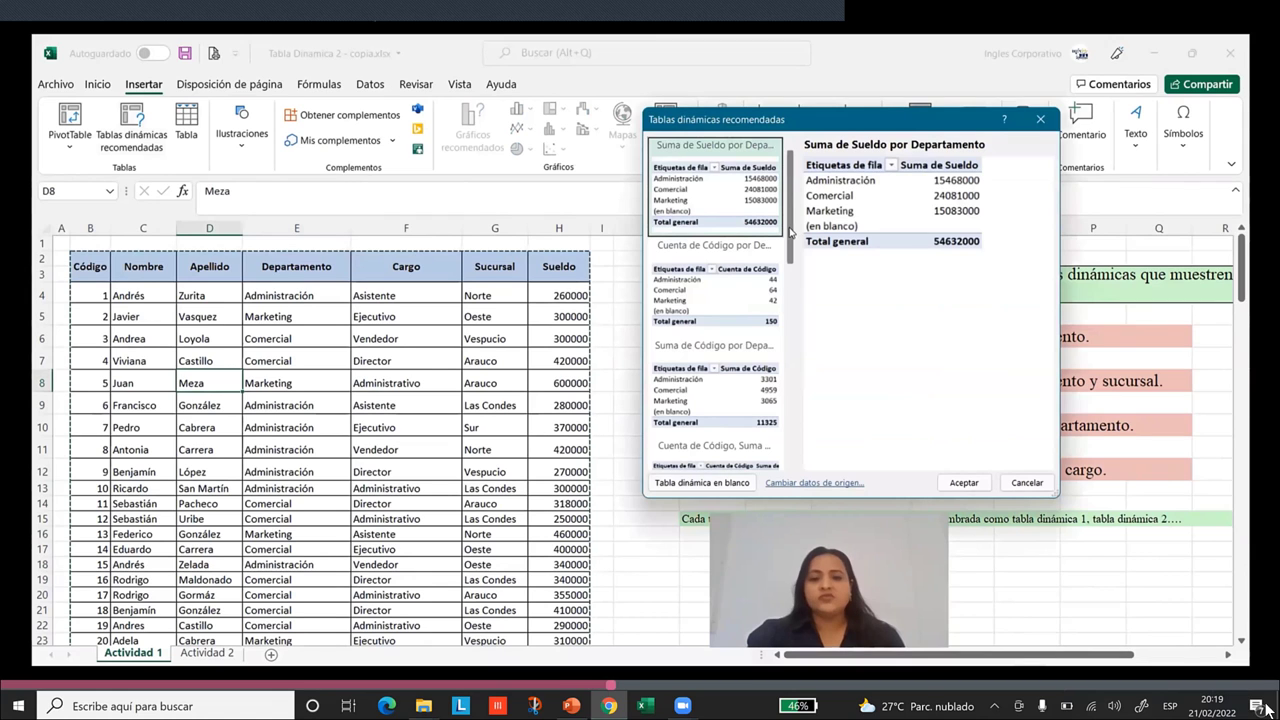
# Examine the recommended pivot table layouts, previewing Suma de Código por Departamento, Suma de Sueldo por Sucursal and Suma de Sueldo por Cargo
pyautogui.scroll(-5, 782, 411)
pyautogui.scroll(-2, 782, 411)
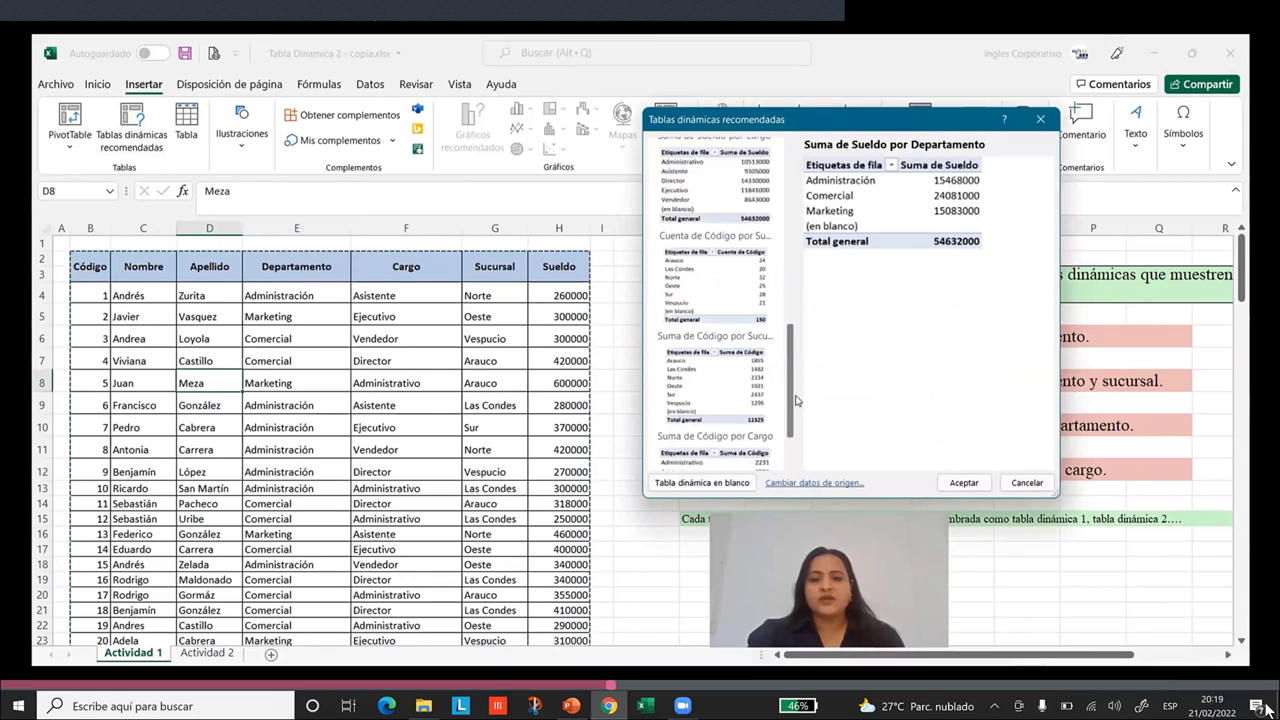
pyautogui.moveTo(791, 400); pyautogui.dragTo(791, 160)
pyautogui.scroll(-1, 776, 245)
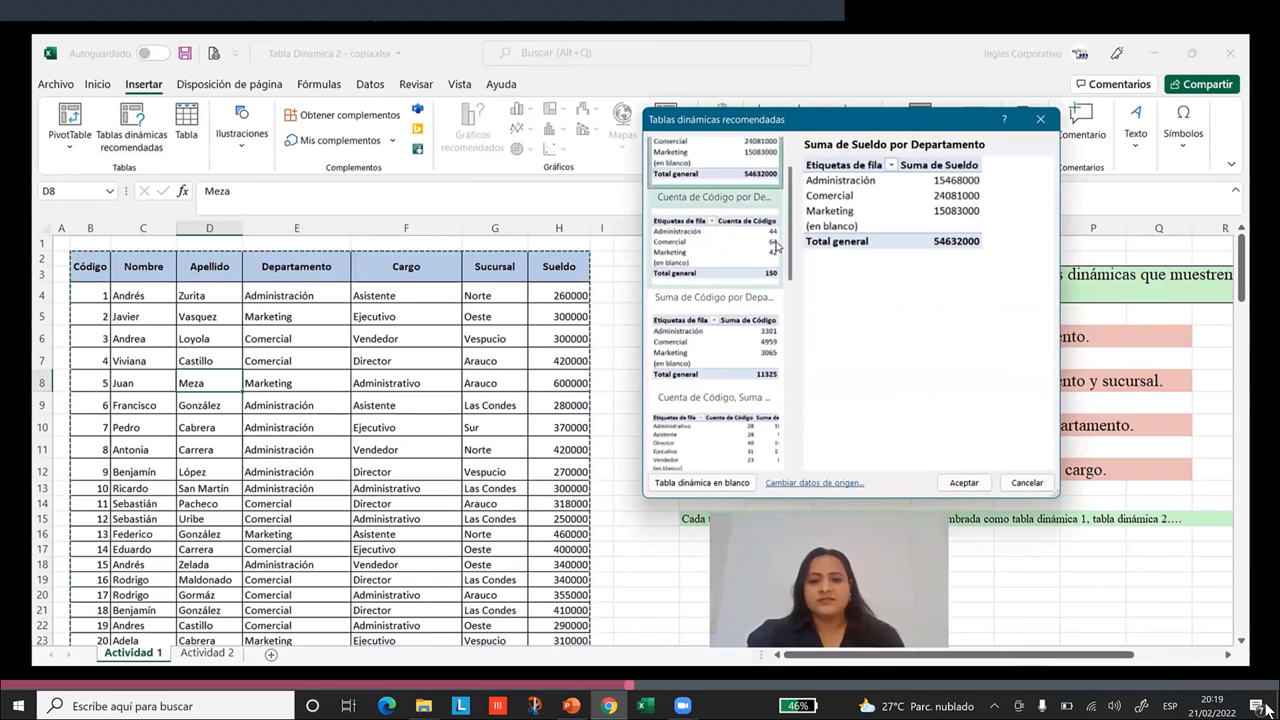
pyautogui.click(776, 245)
pyautogui.click(717, 330)
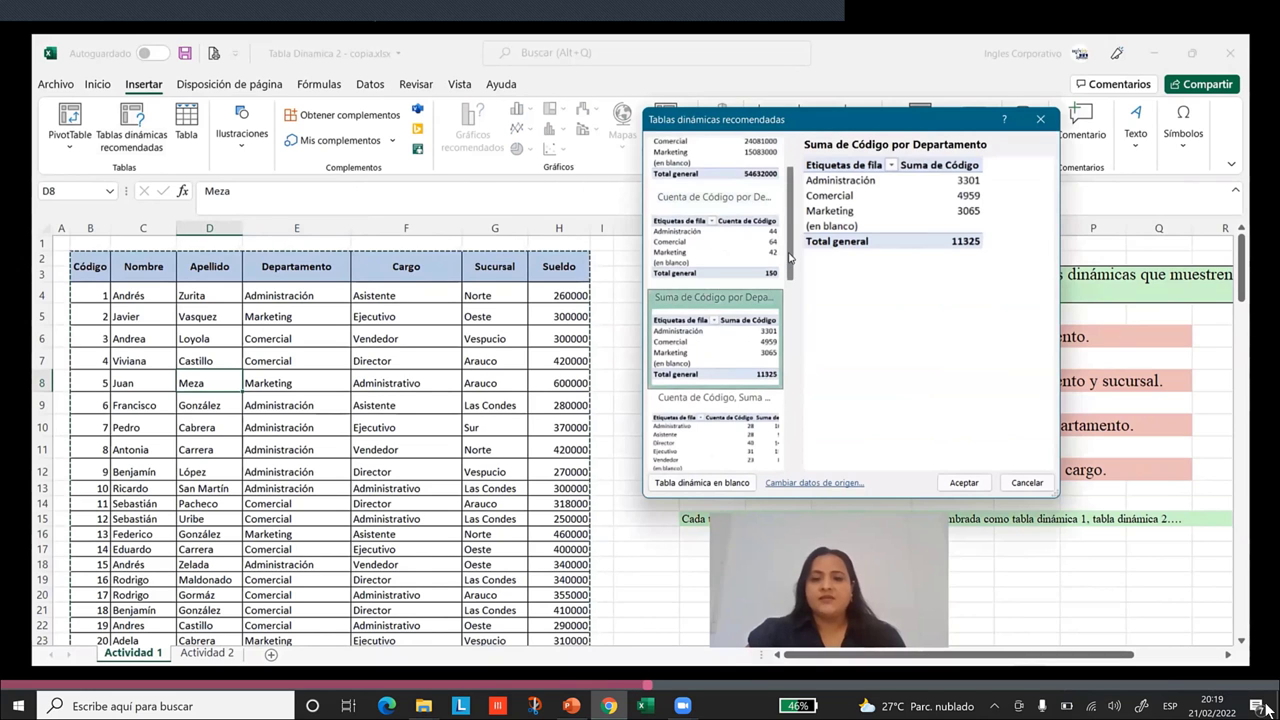
pyautogui.moveTo(790, 258); pyautogui.dragTo(790, 336)
pyautogui.click(698, 294)
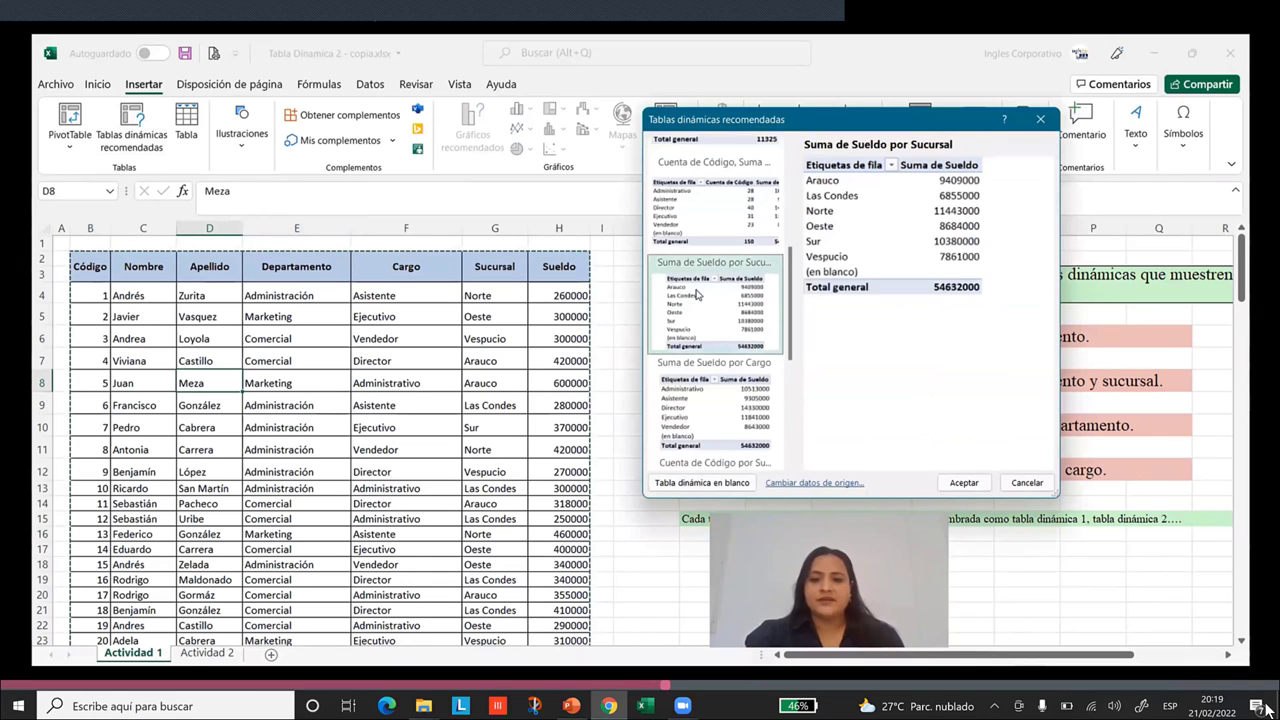
pyautogui.click(726, 441)
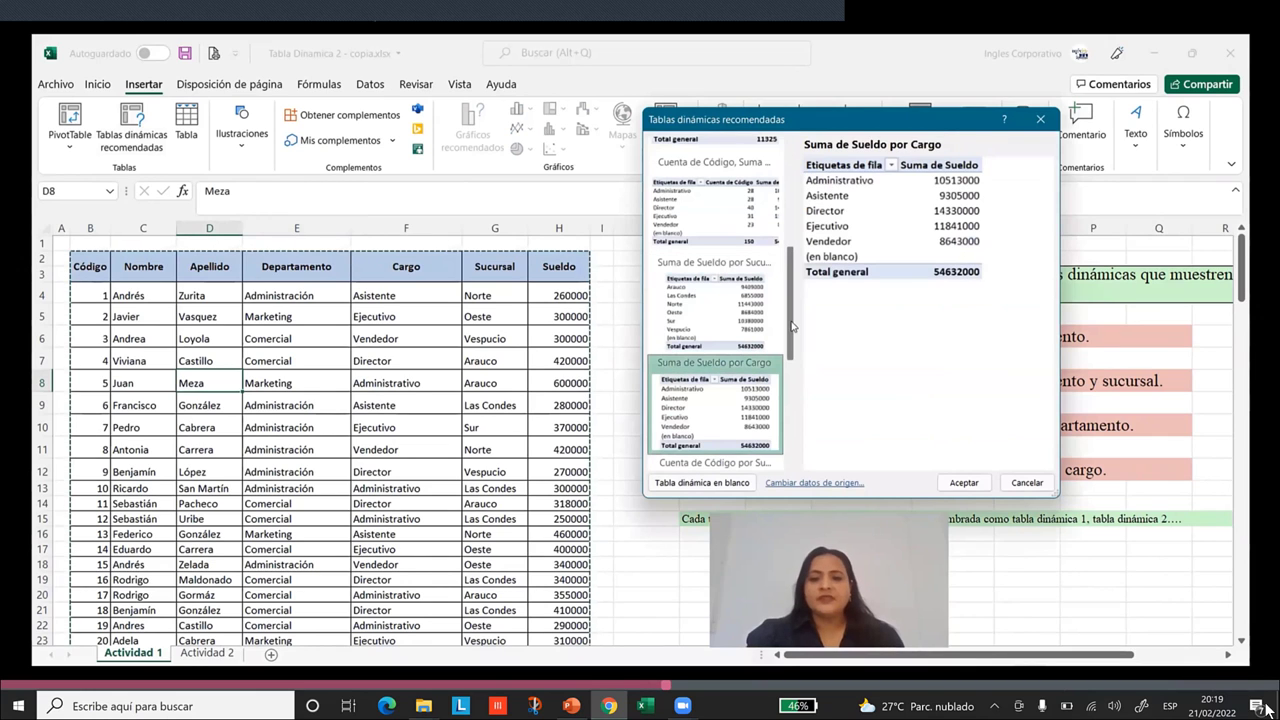
pyautogui.scroll(-3, 708, 437)
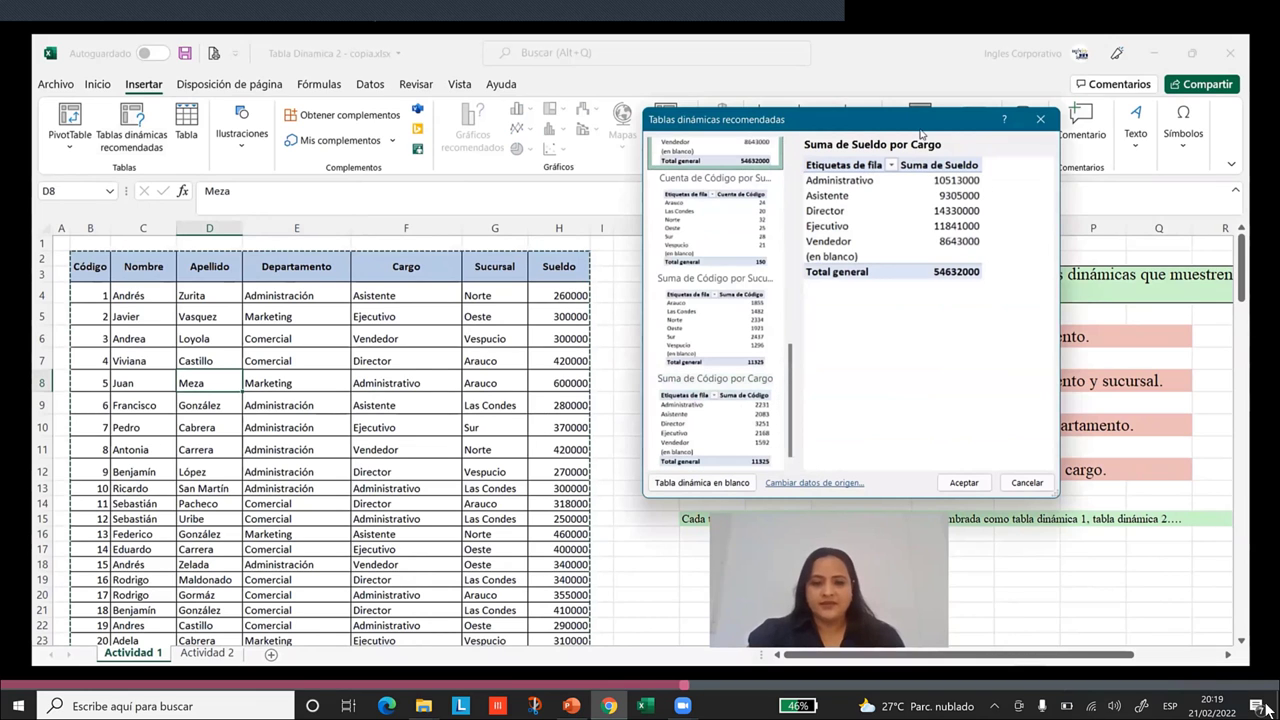
# Create a blank pivot table on a new sheet and check the required pivot tables listed on Actividad 1
pyautogui.click(700, 484)
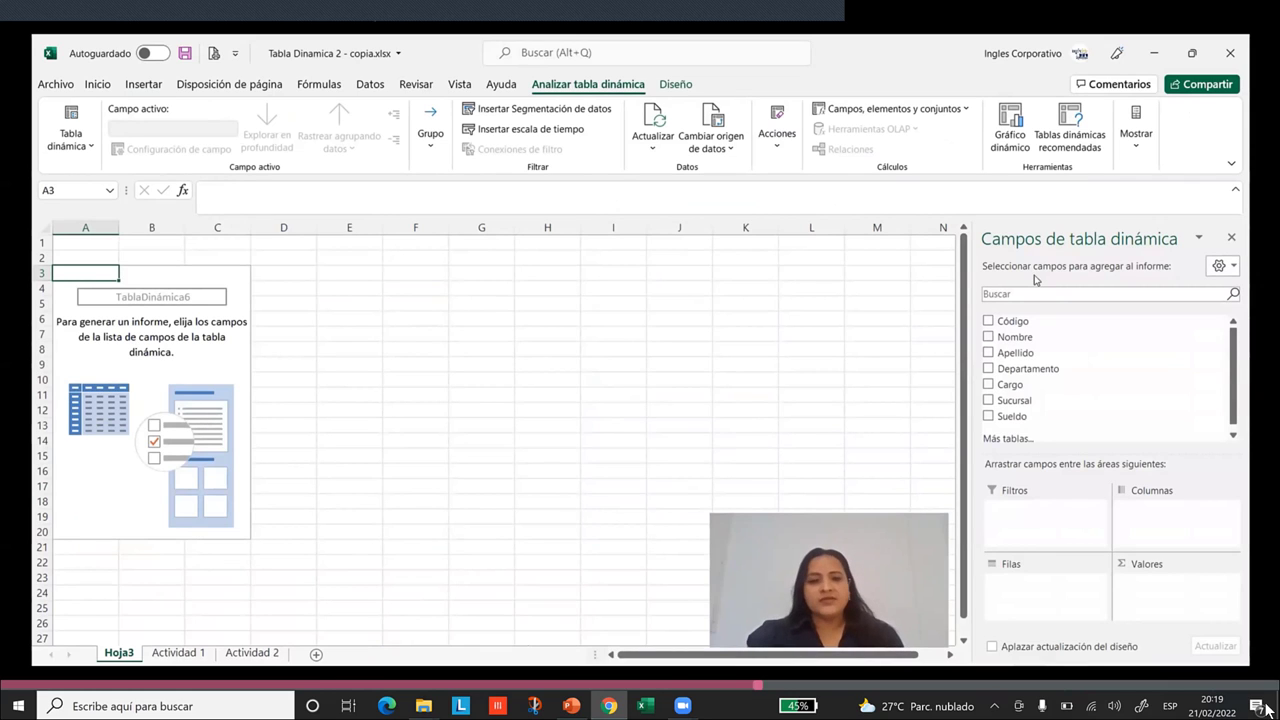
pyautogui.moveTo(1028, 368); pyautogui.dragTo(1032, 415)
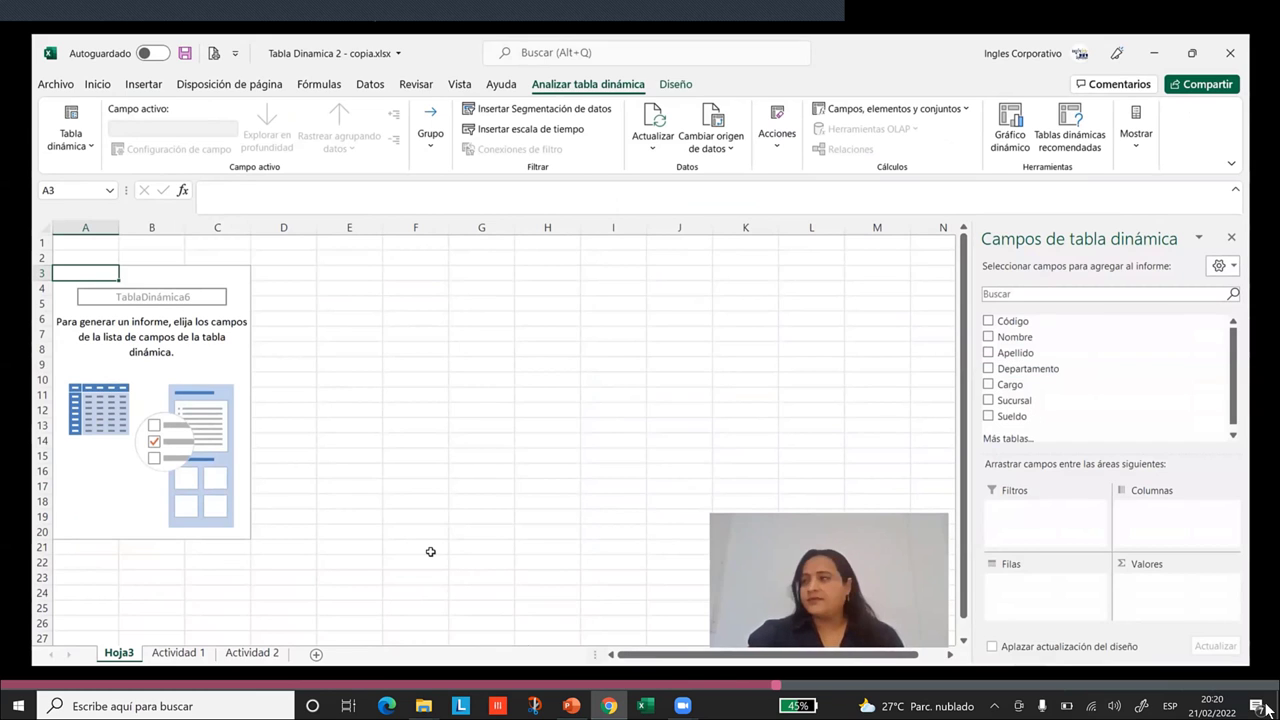
pyautogui.click(192, 657)
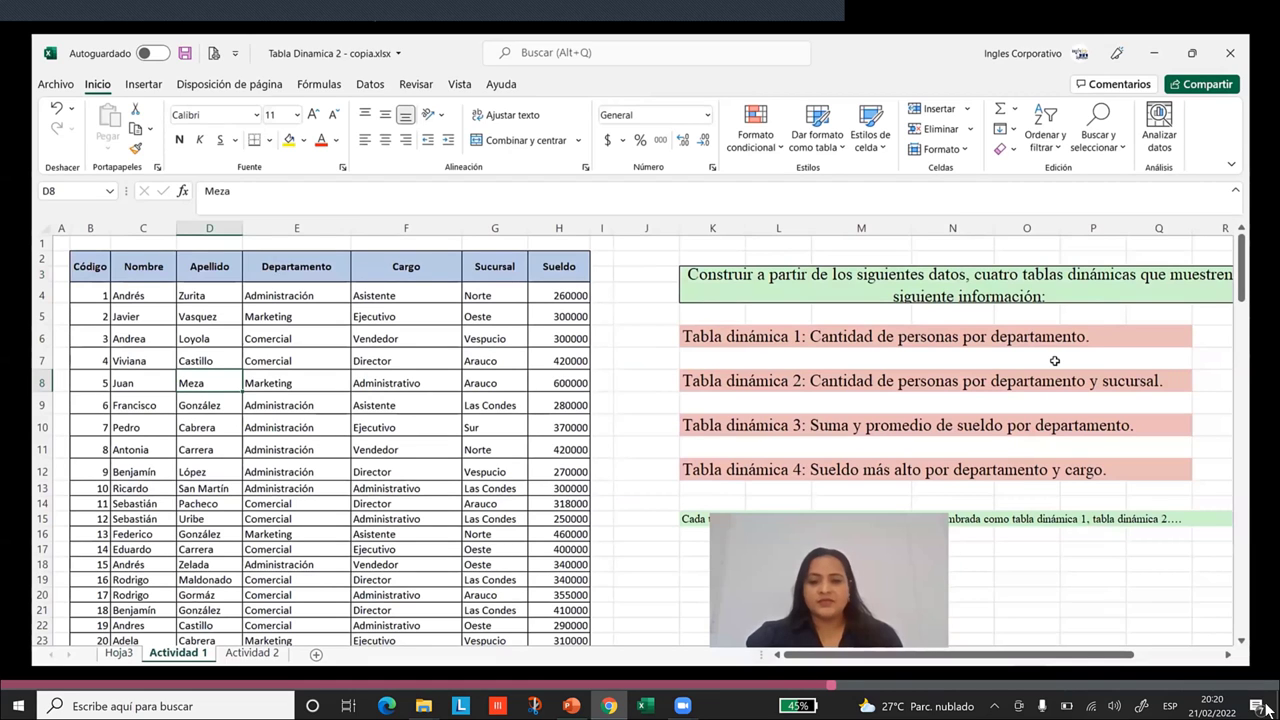
pyautogui.click(116, 653)
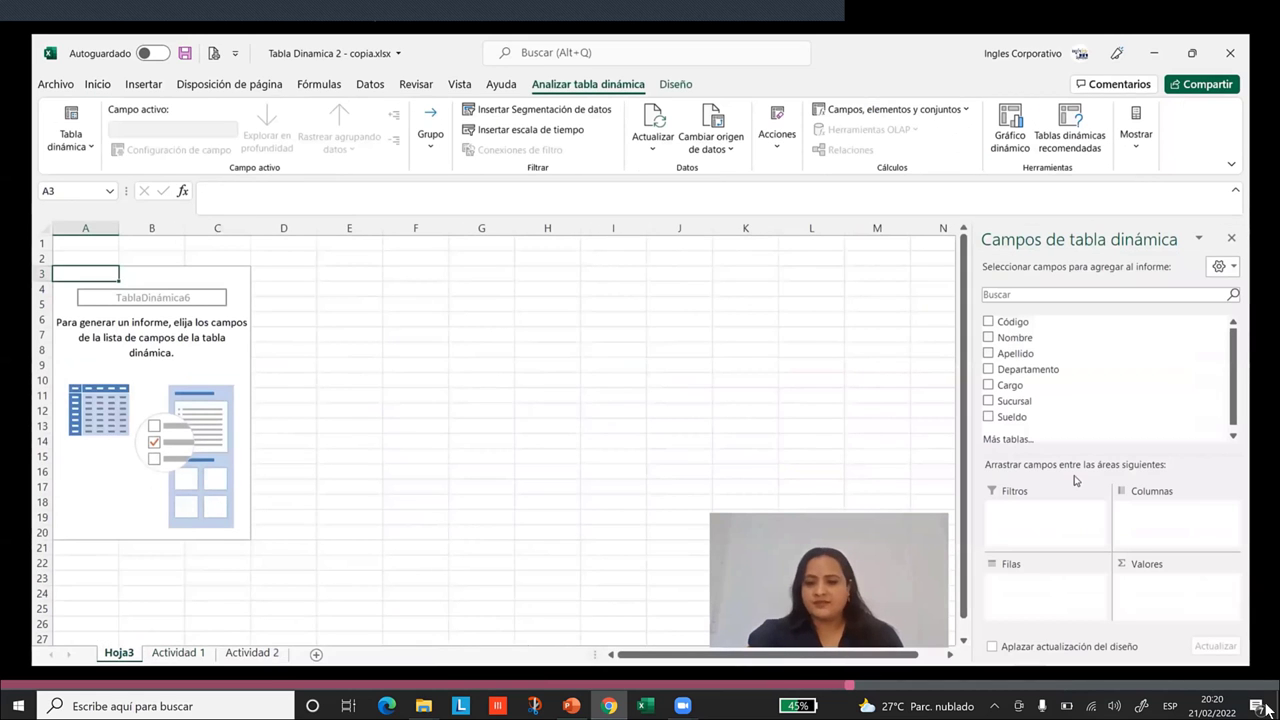
# Add Sueldo as the summed value and Departamento and Cargo as row fields in the blank pivot table on Hoja3
pyautogui.click(988, 418)
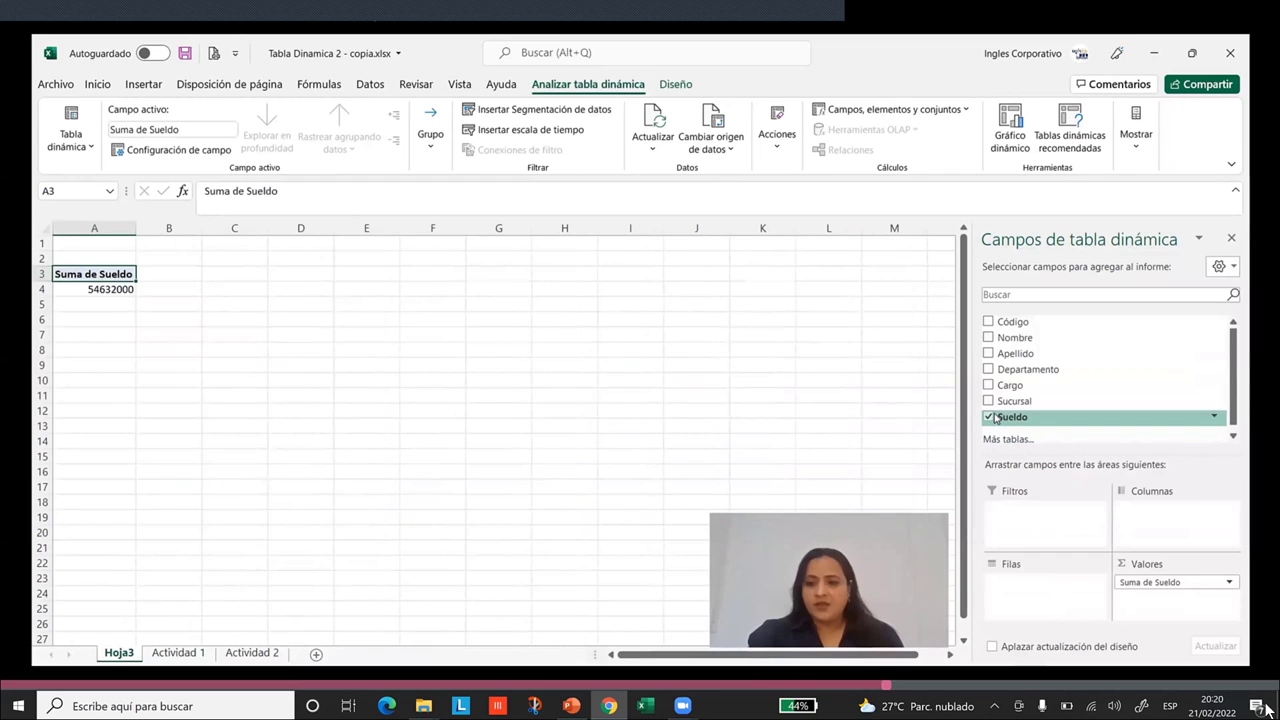
pyautogui.click(989, 370)
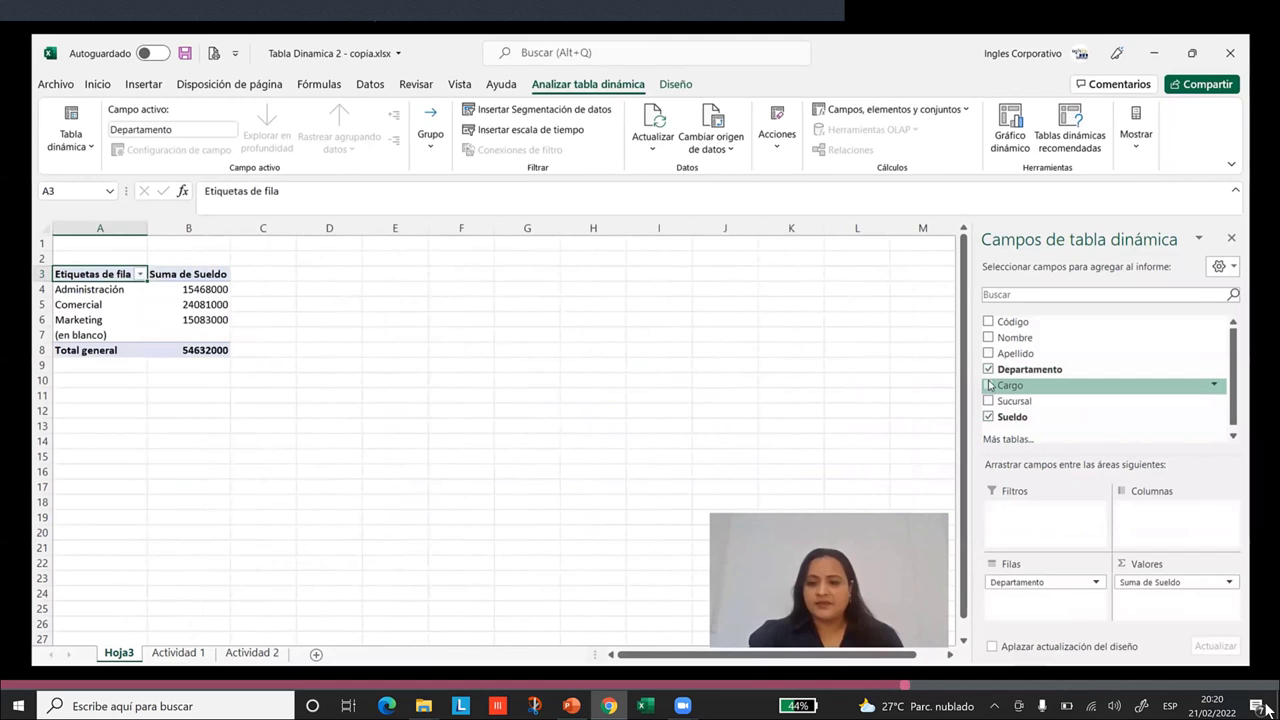
pyautogui.click(989, 386)
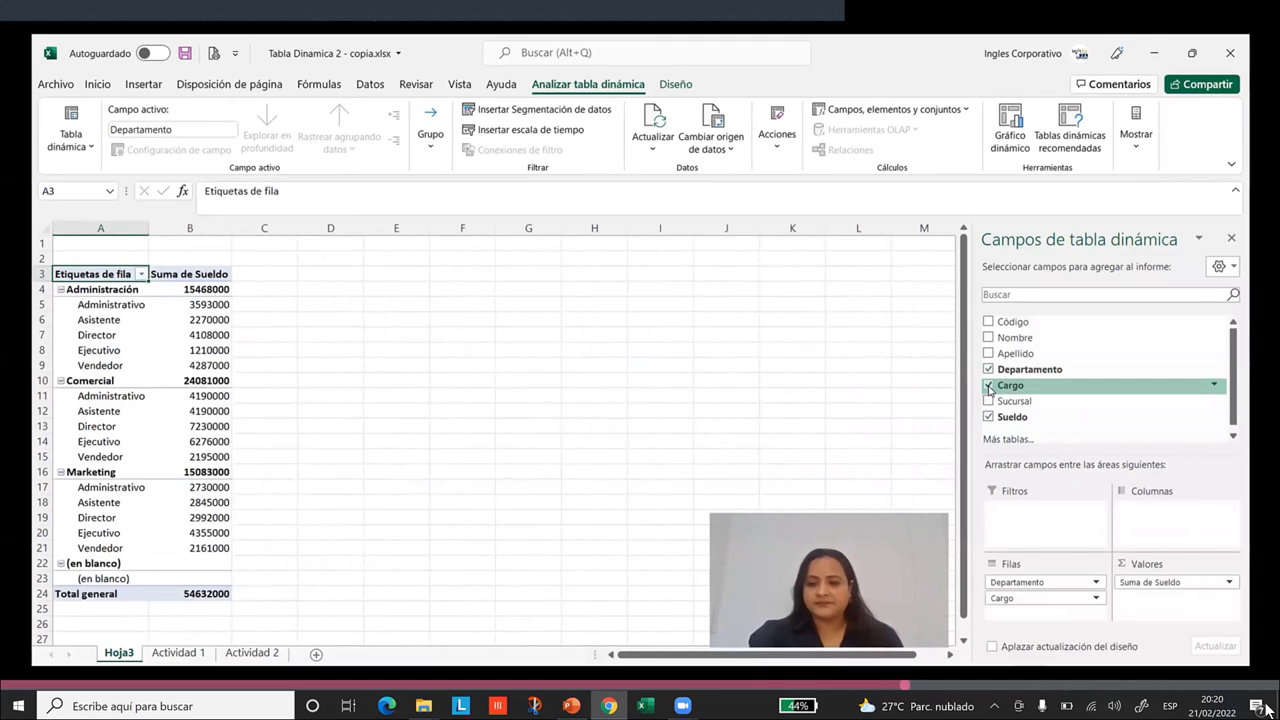
pyautogui.scroll(-5, 271, 422)
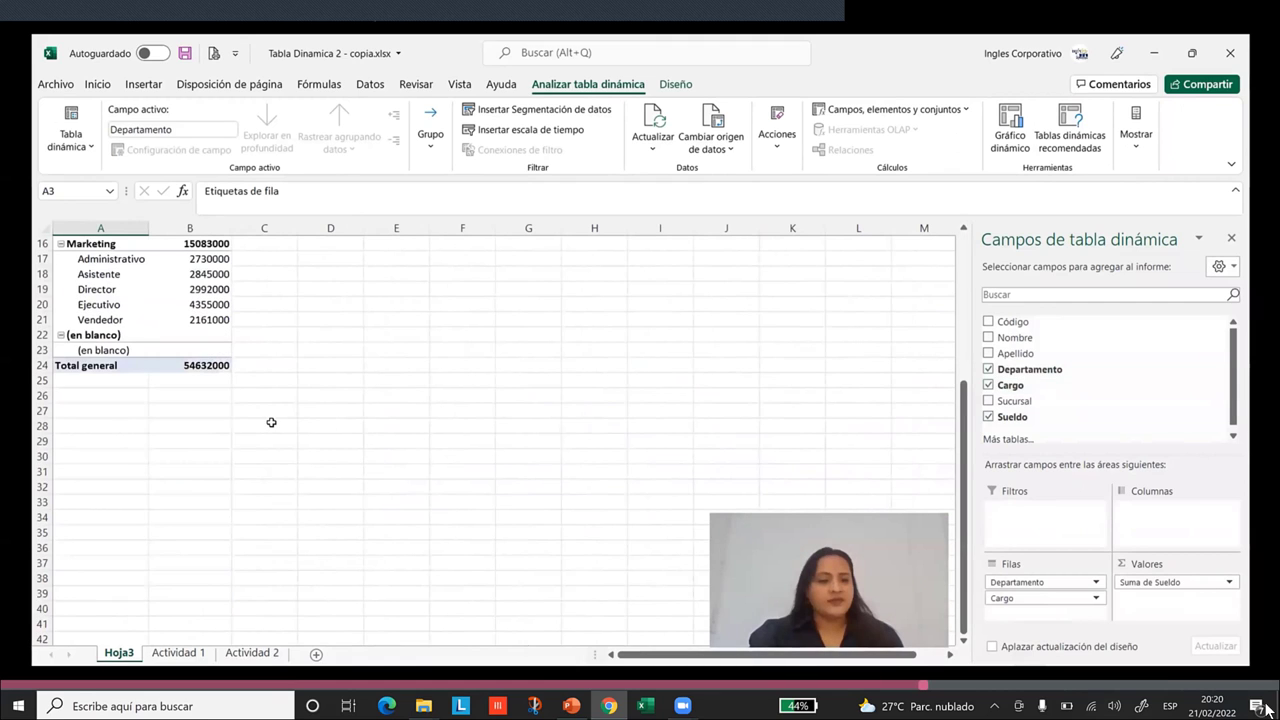
pyautogui.scroll(2, 271, 422)
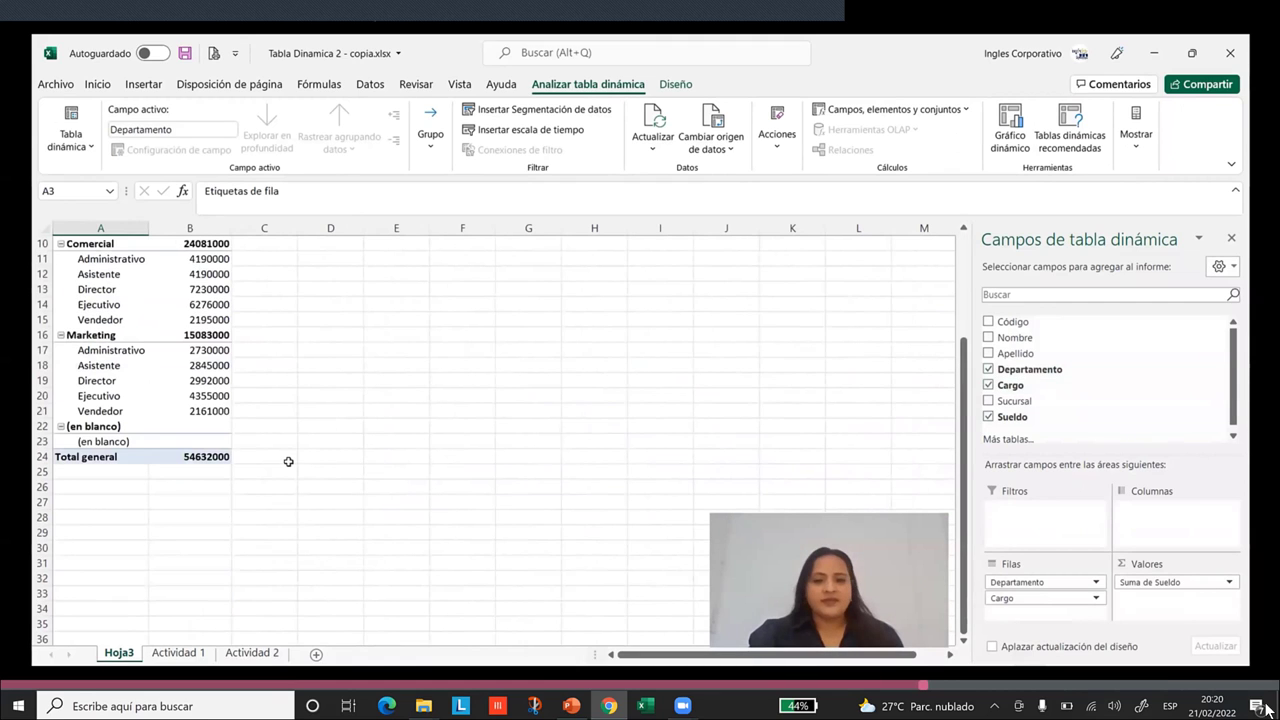
pyautogui.scroll(3, 288, 461)
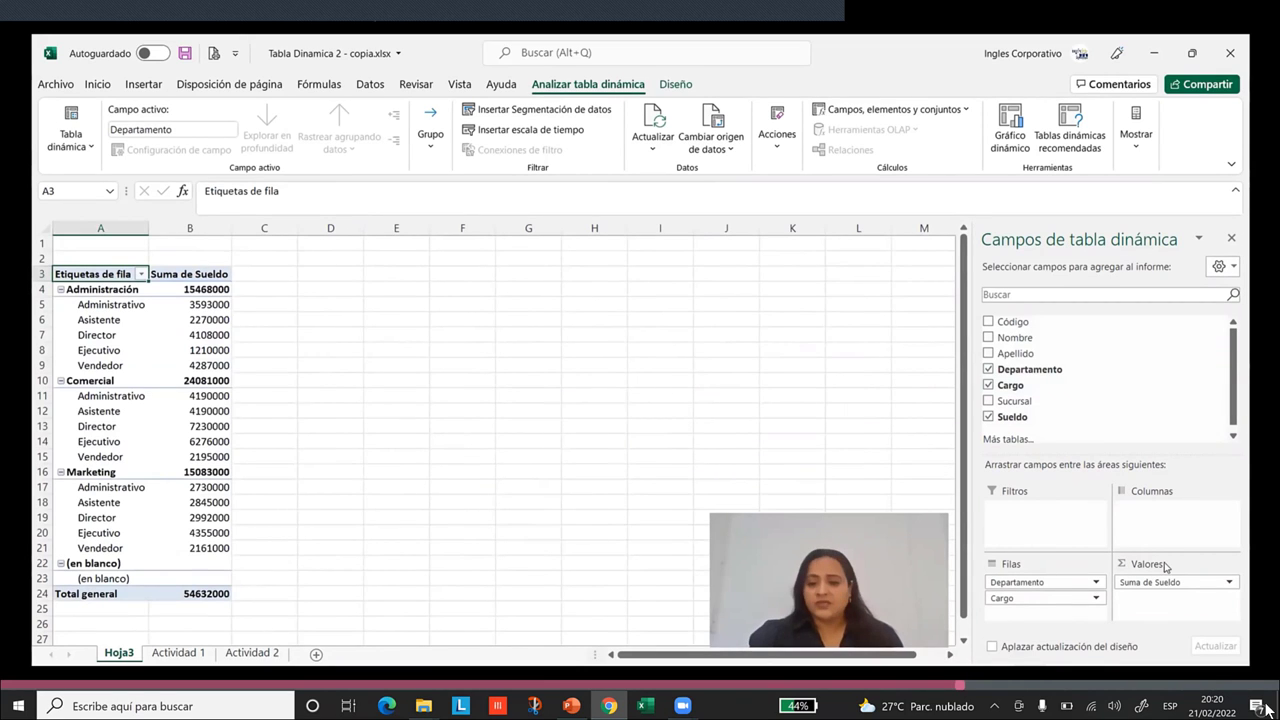
# Summarize the pivot table's Sueldo value field by Máx. and review the highest salaries per department and position
pyautogui.click(1228, 584)
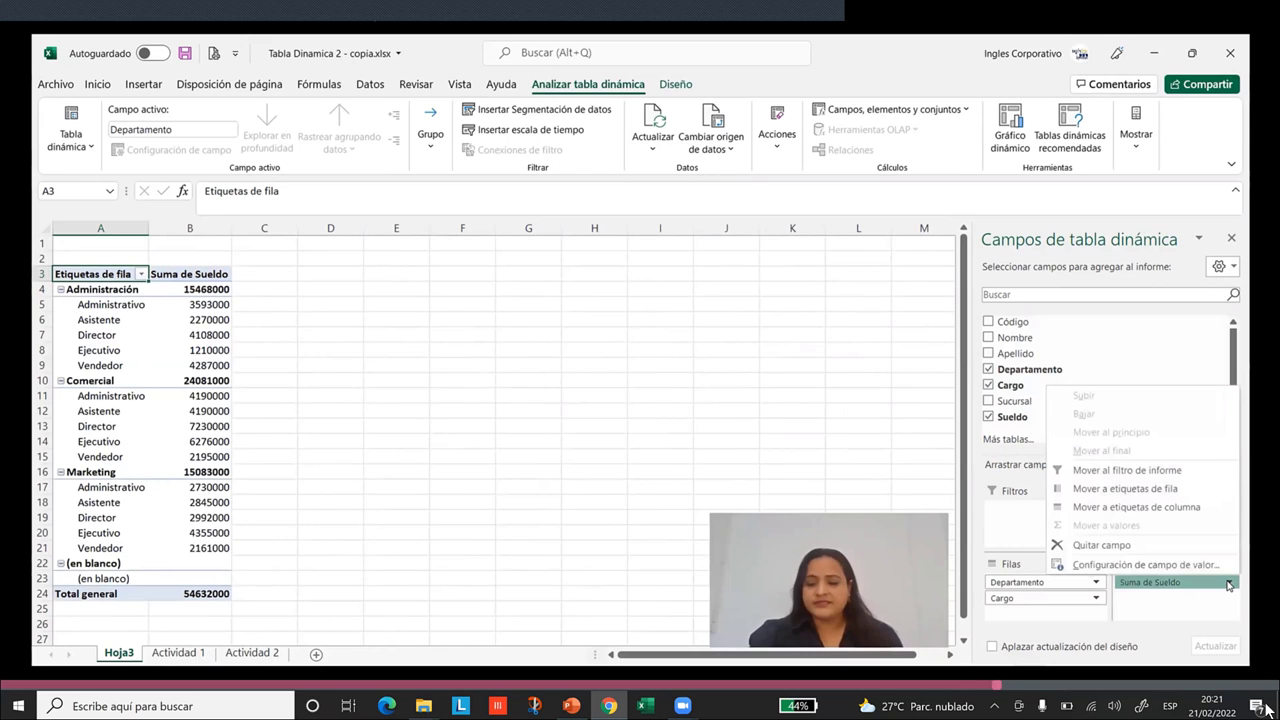
pyautogui.click(1146, 565)
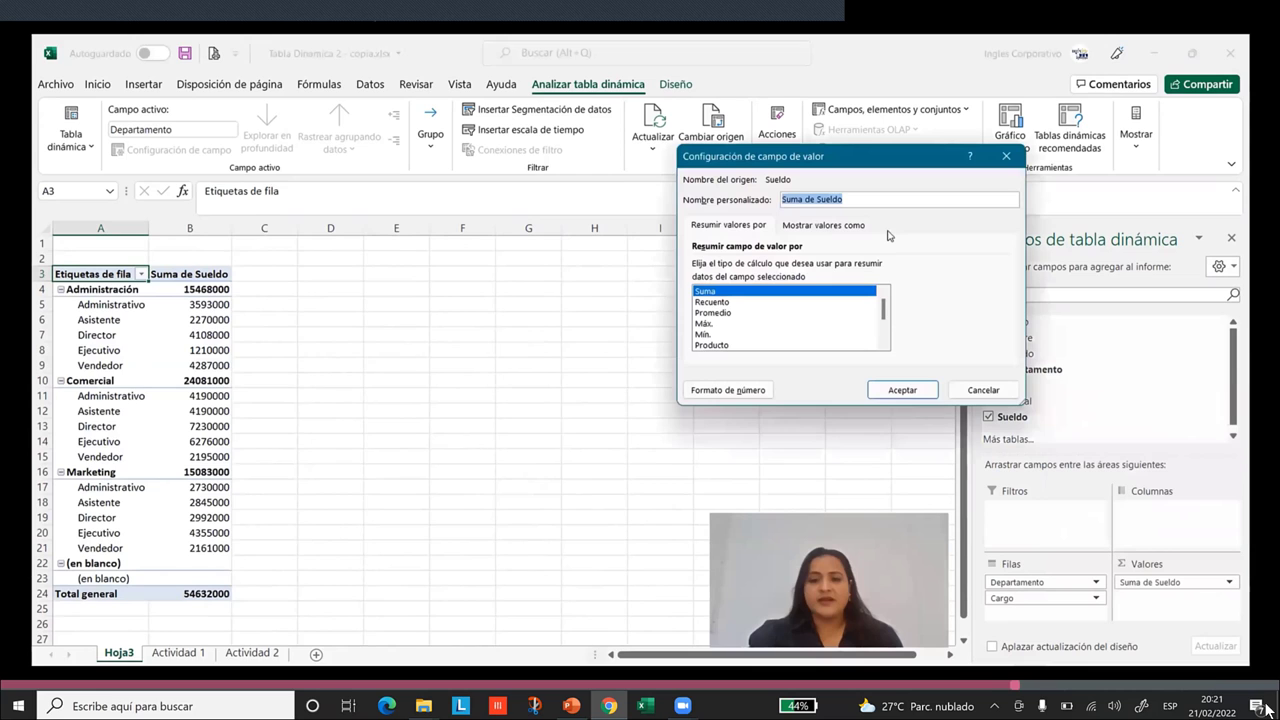
pyautogui.moveTo(898, 157); pyautogui.dragTo(843, 174)
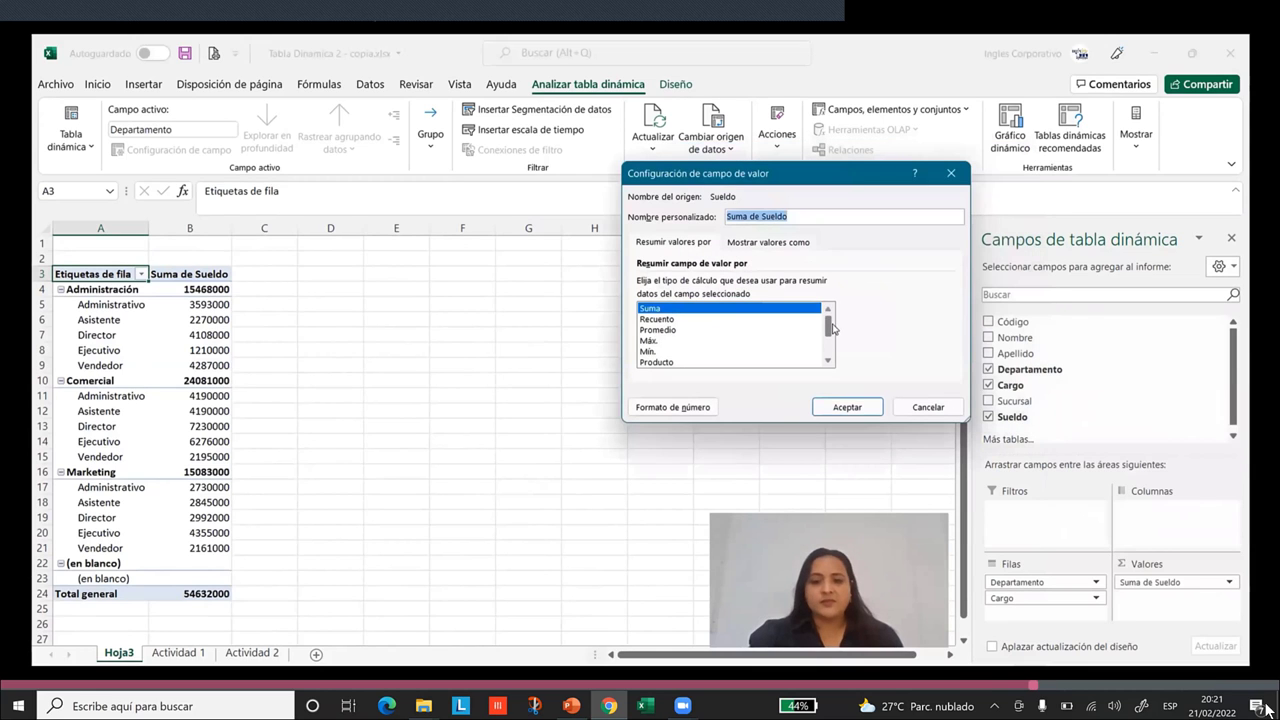
pyautogui.moveTo(828, 327); pyautogui.dragTo(827, 349)
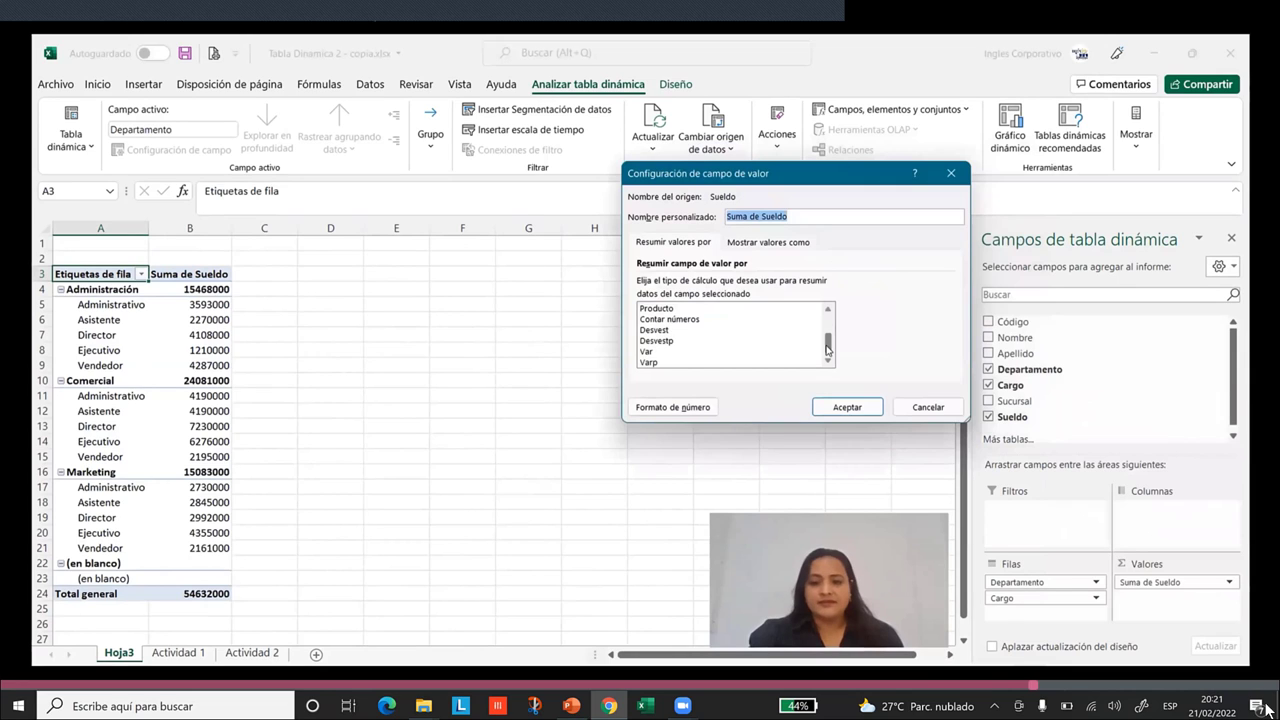
pyautogui.moveTo(828, 348); pyautogui.dragTo(802, 311)
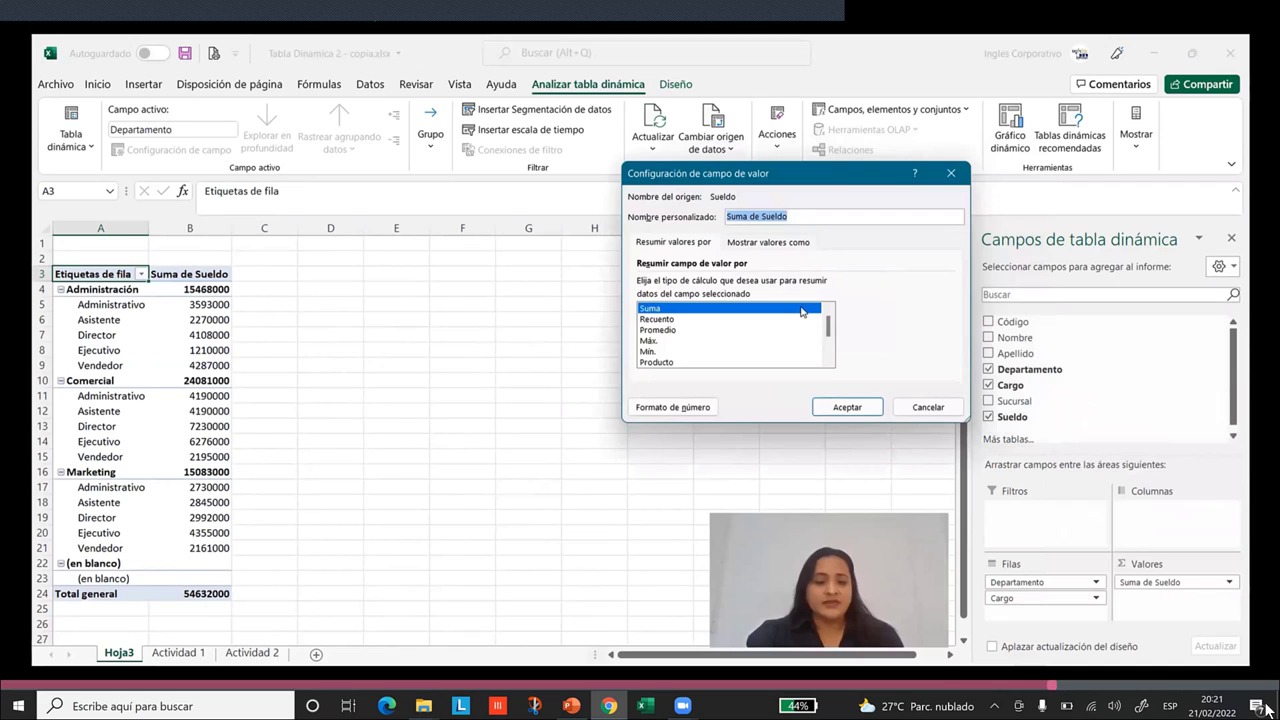
pyautogui.click(649, 341)
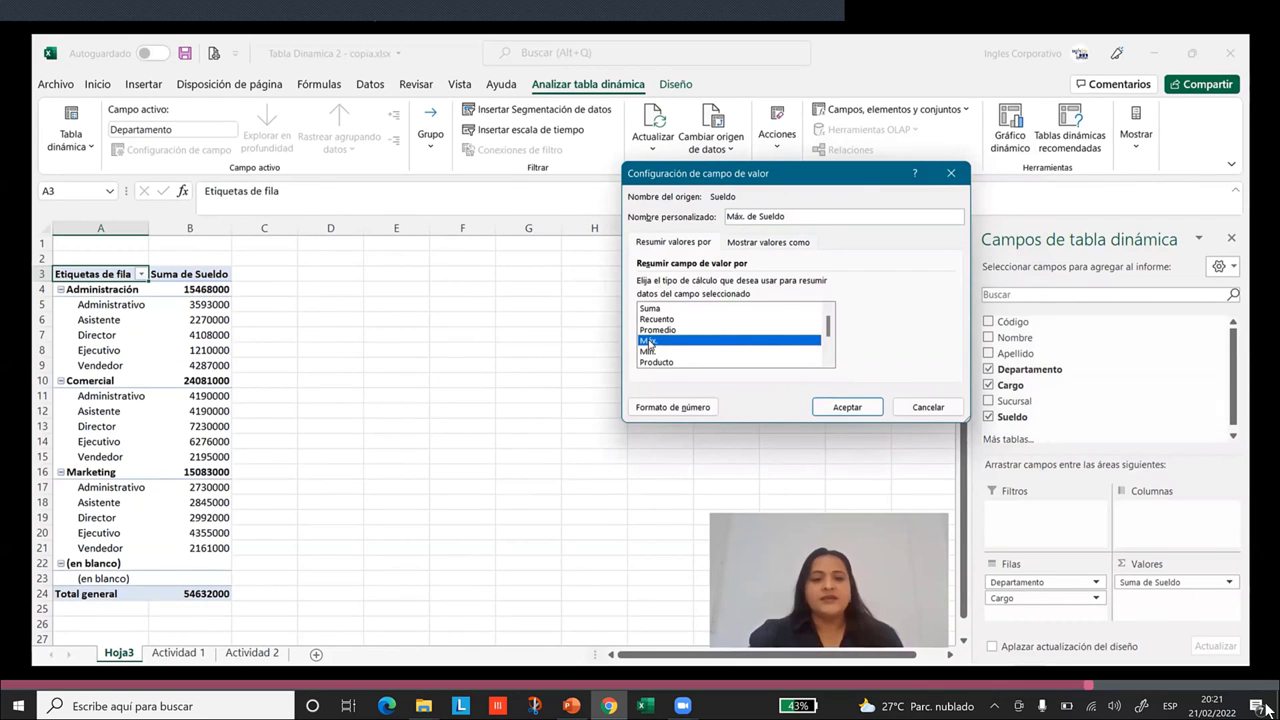
pyautogui.click(847, 408)
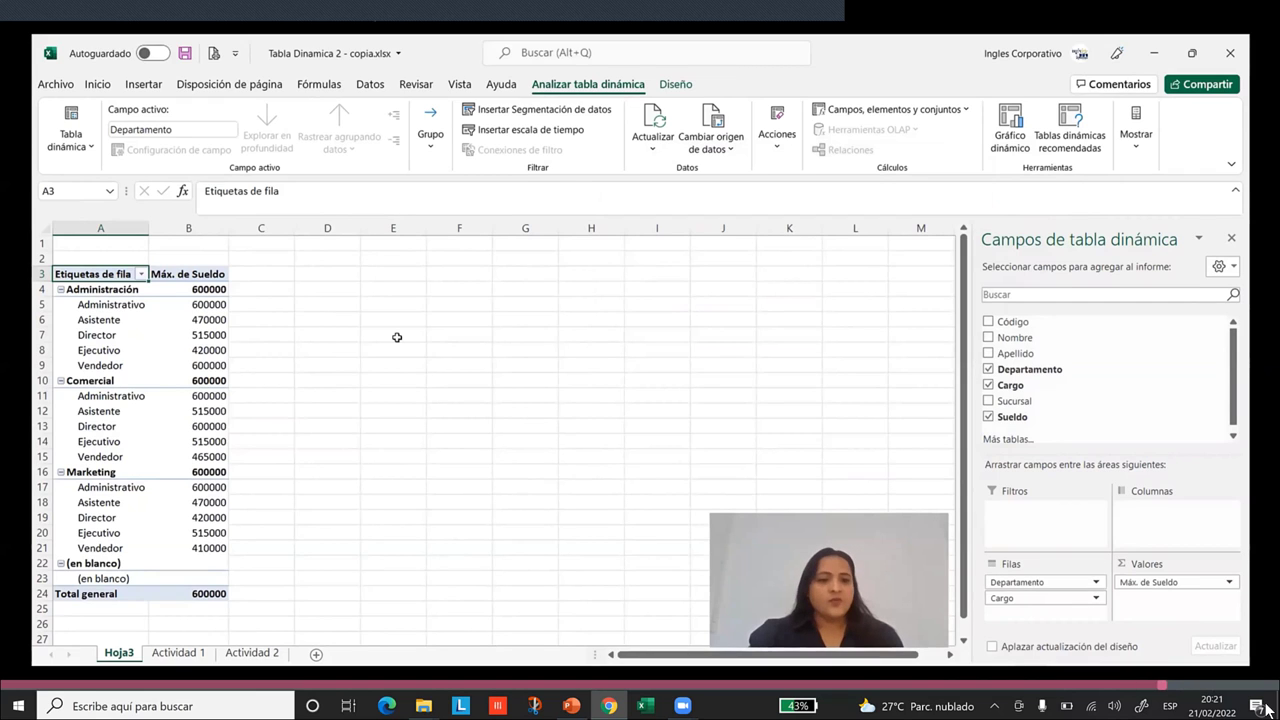
pyautogui.scroll(-3, 395, 328)
pyautogui.scroll(2, 395, 328)
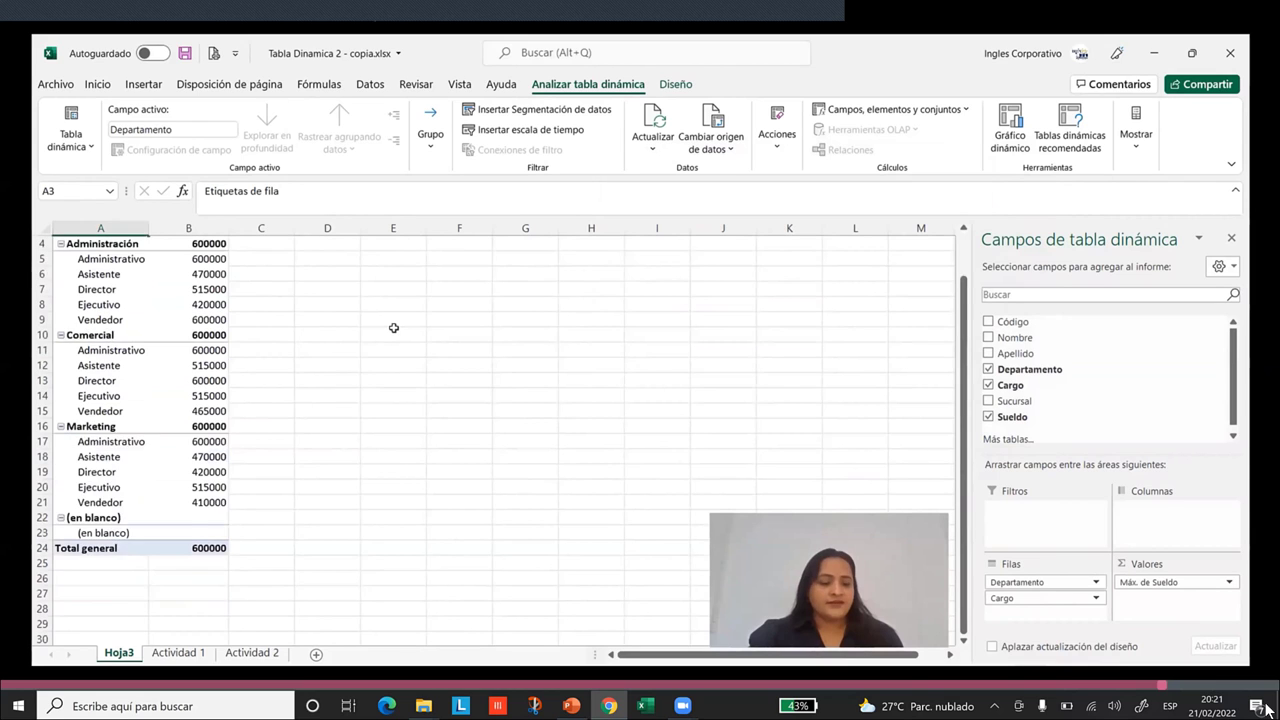
pyautogui.scroll(1, 394, 328)
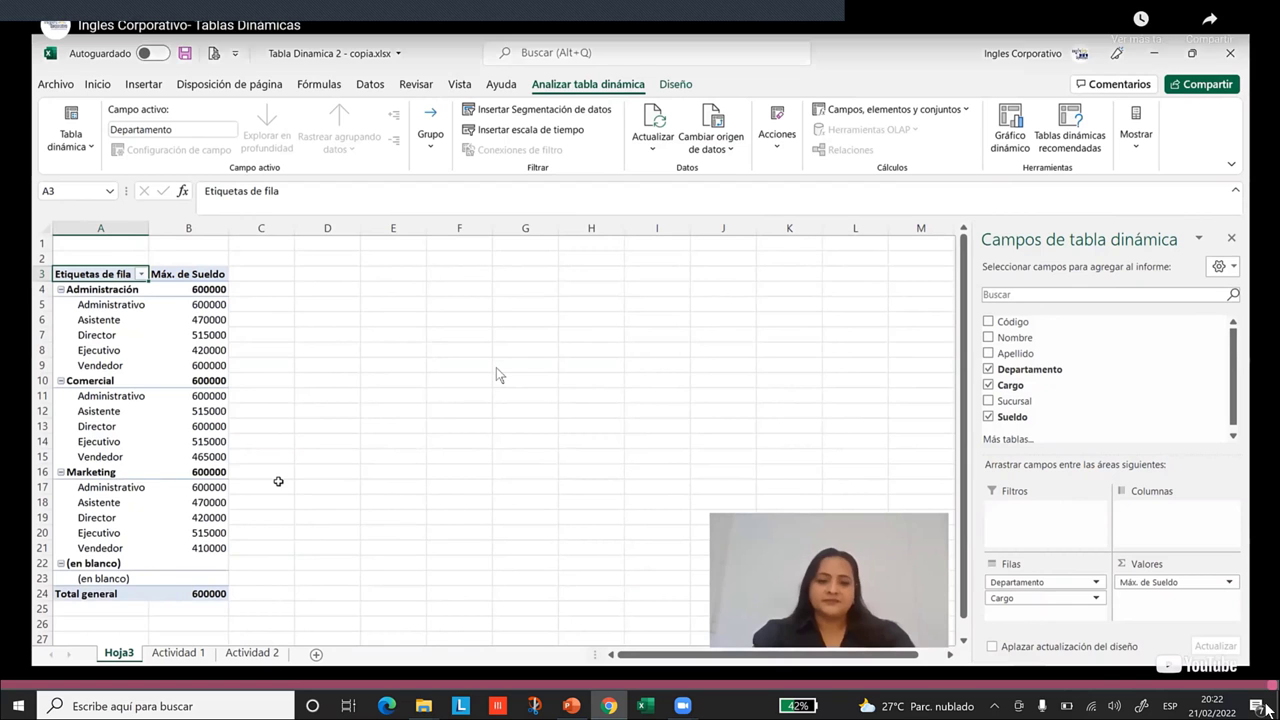
# Pause the lesson video, leave its full-screen view and switch to the Tabla Dinamica.xlsx workbook in Excel
pyautogui.press('space')
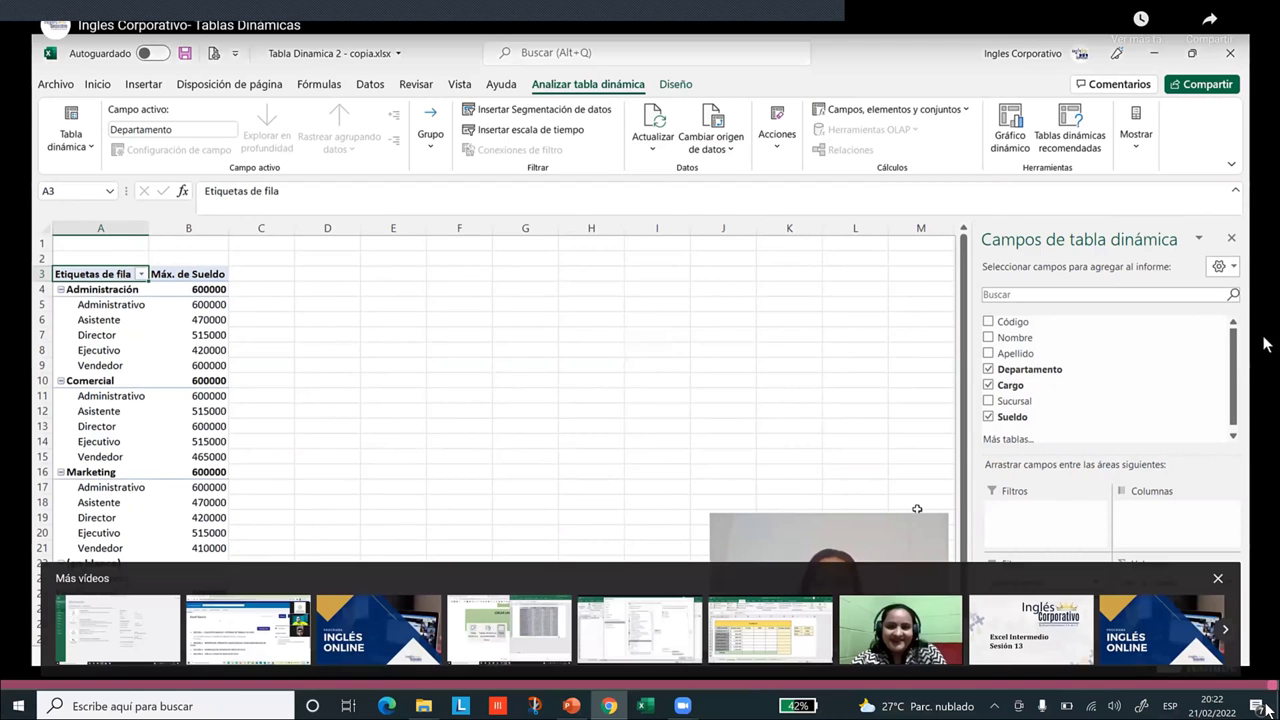
pyautogui.press('Escape')
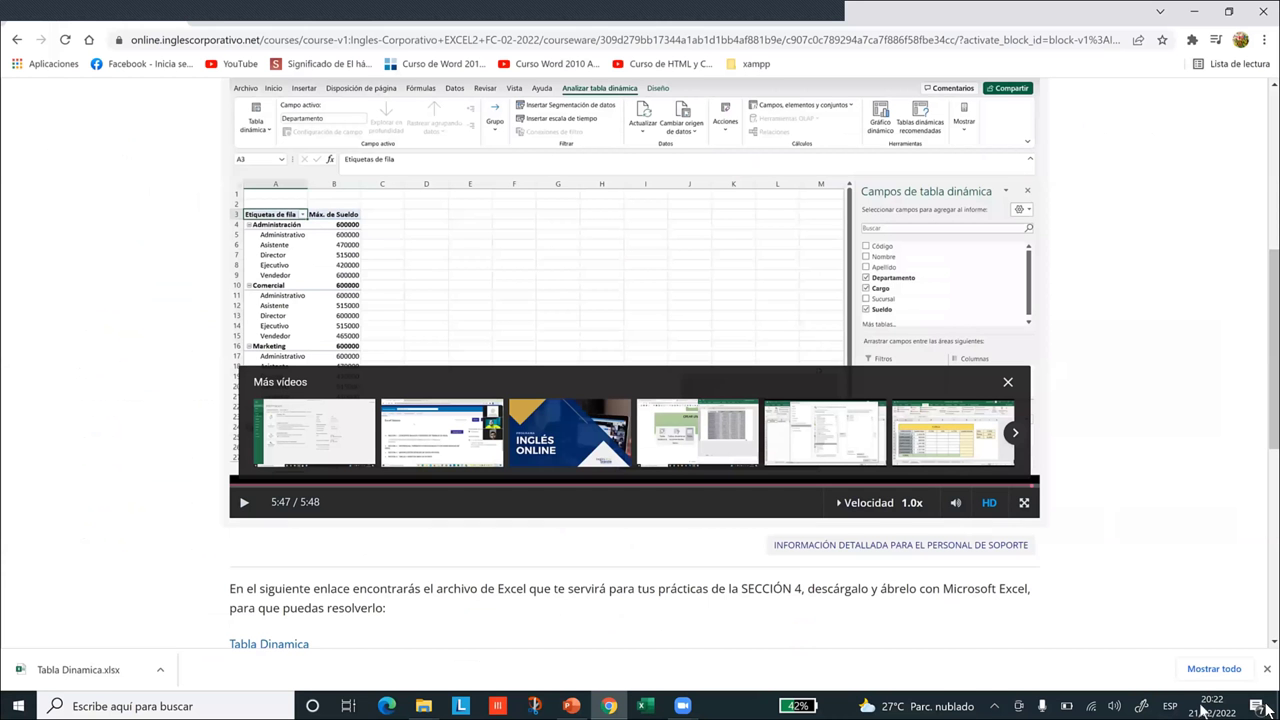
pyautogui.click(1268, 710)
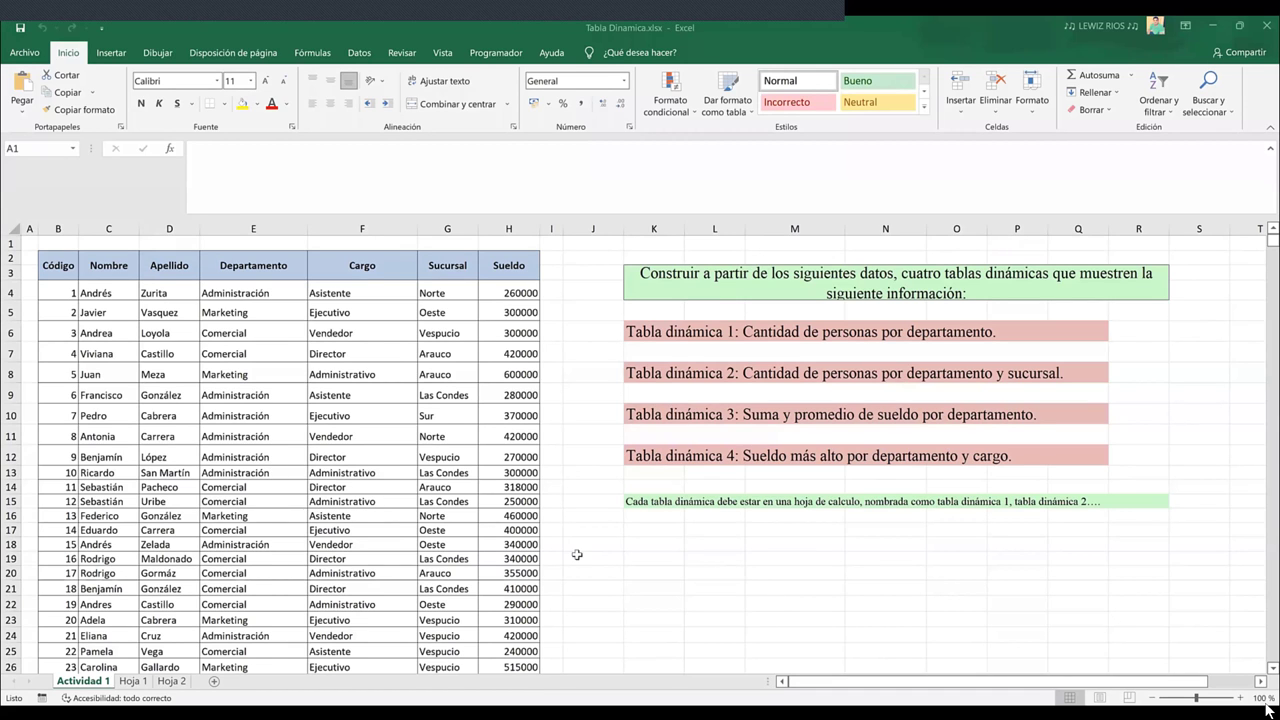
# Check the Hoja 1 and Hoja 2 sheets and examine the employee data and required pivot tables on Actividad 1
pyautogui.click(134, 681)
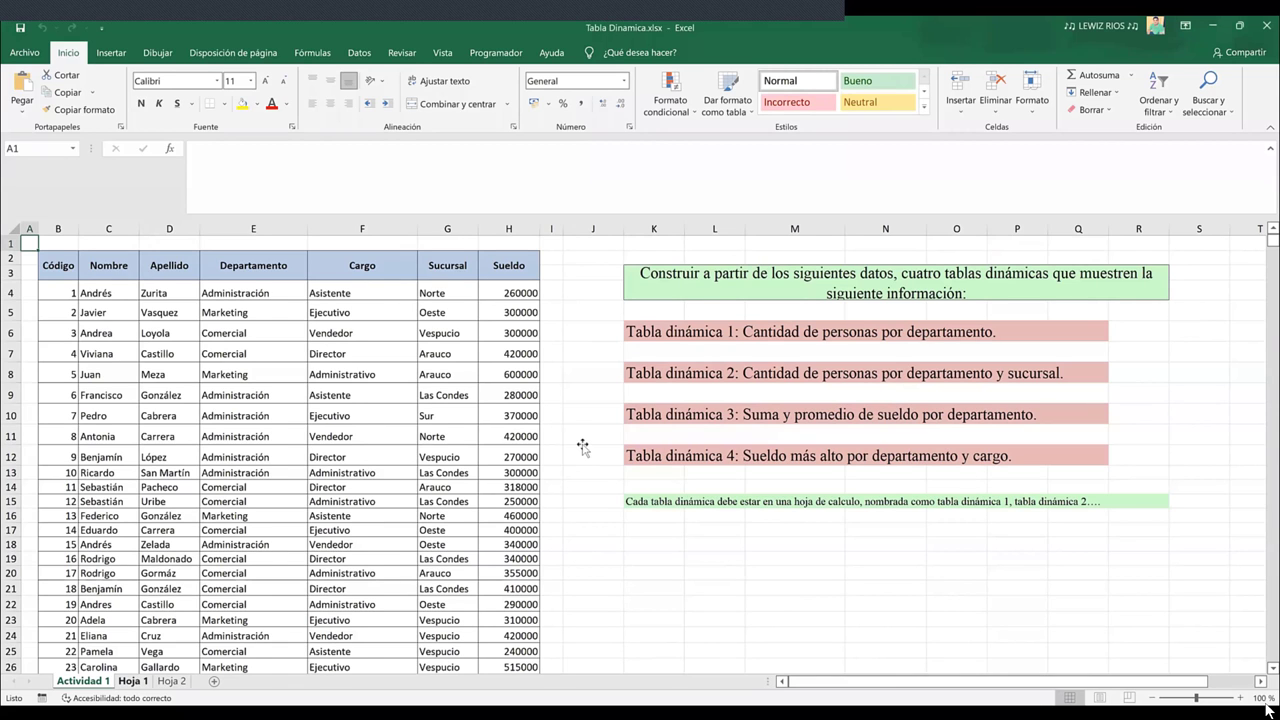
pyautogui.click(181, 681)
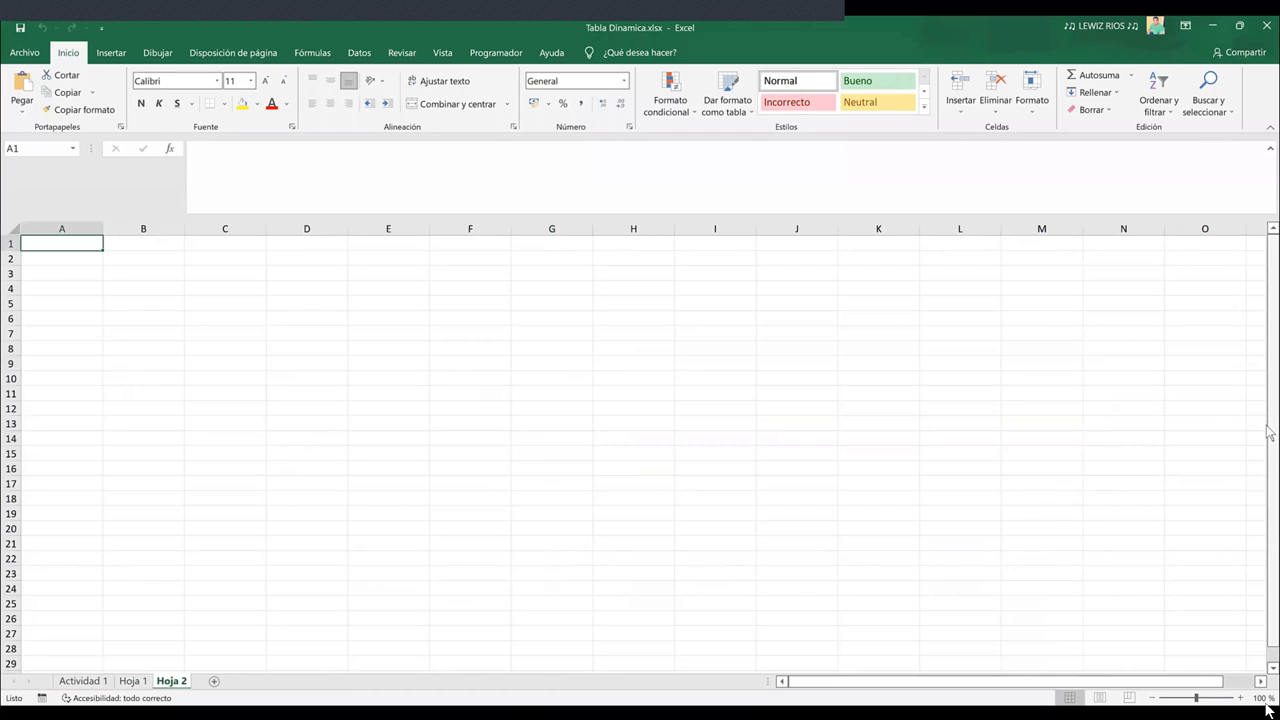
pyautogui.click(84, 682)
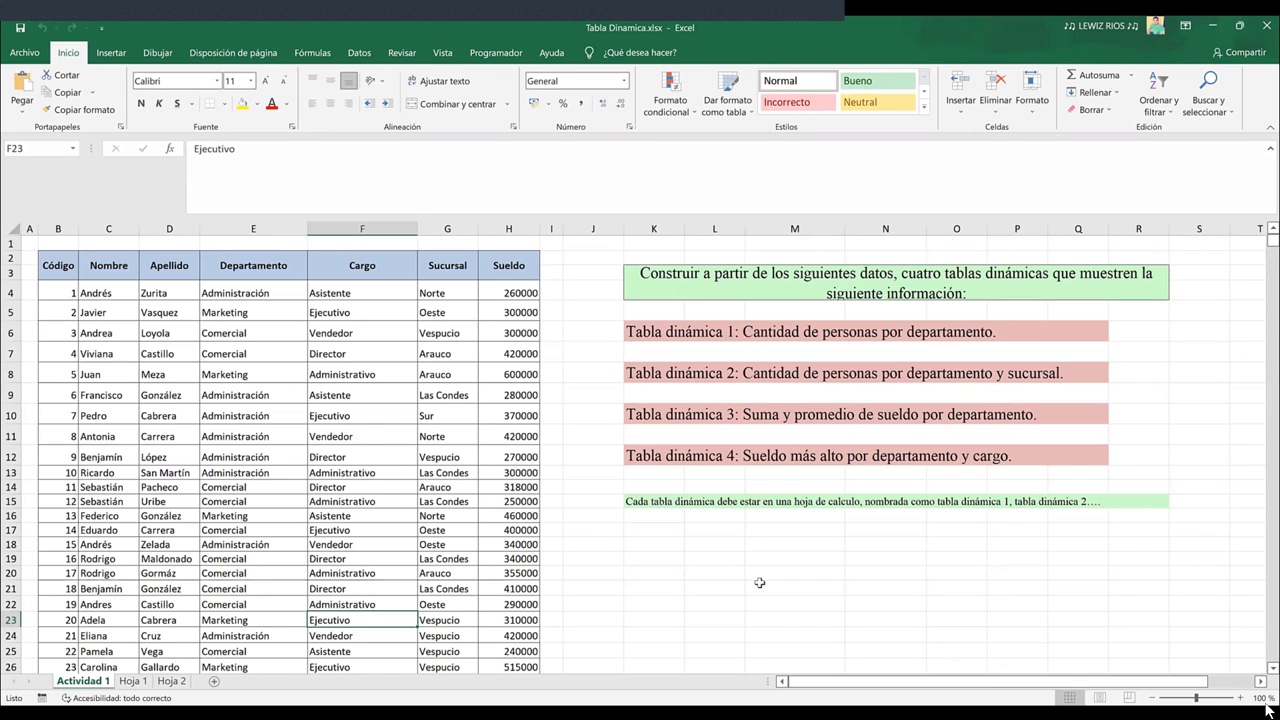
pyautogui.click(614, 546)
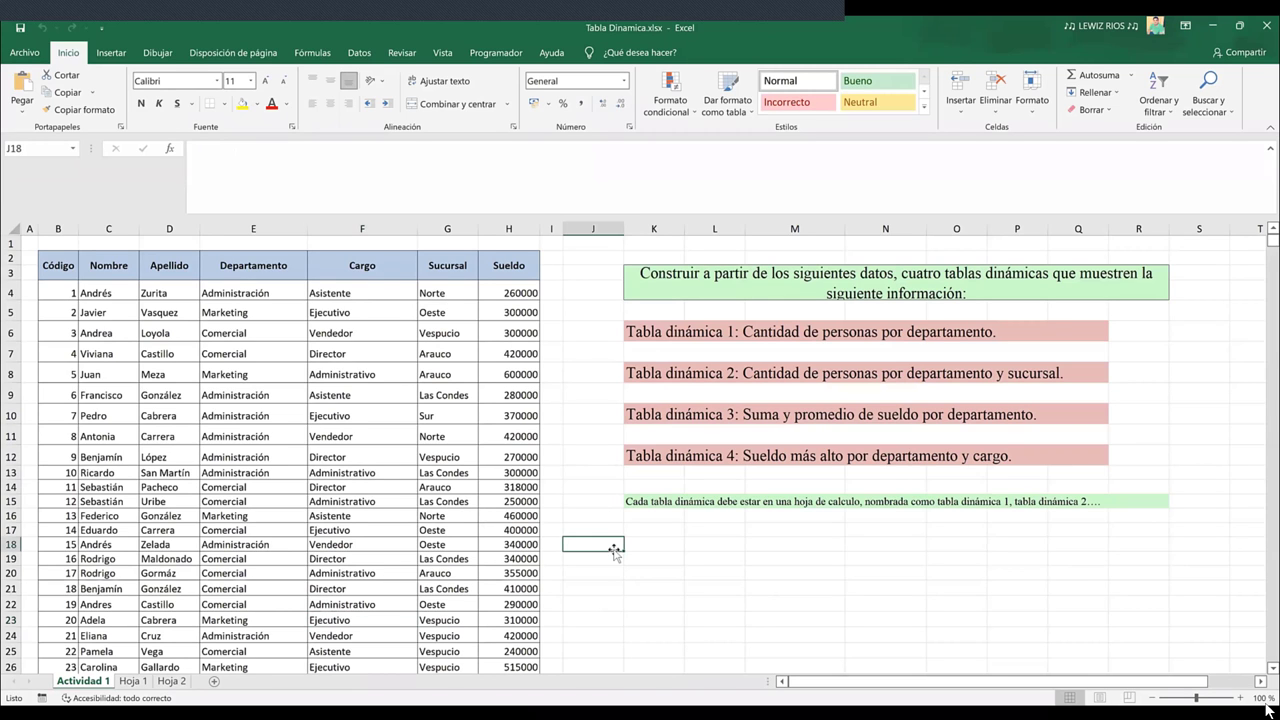
pyautogui.click(374, 413)
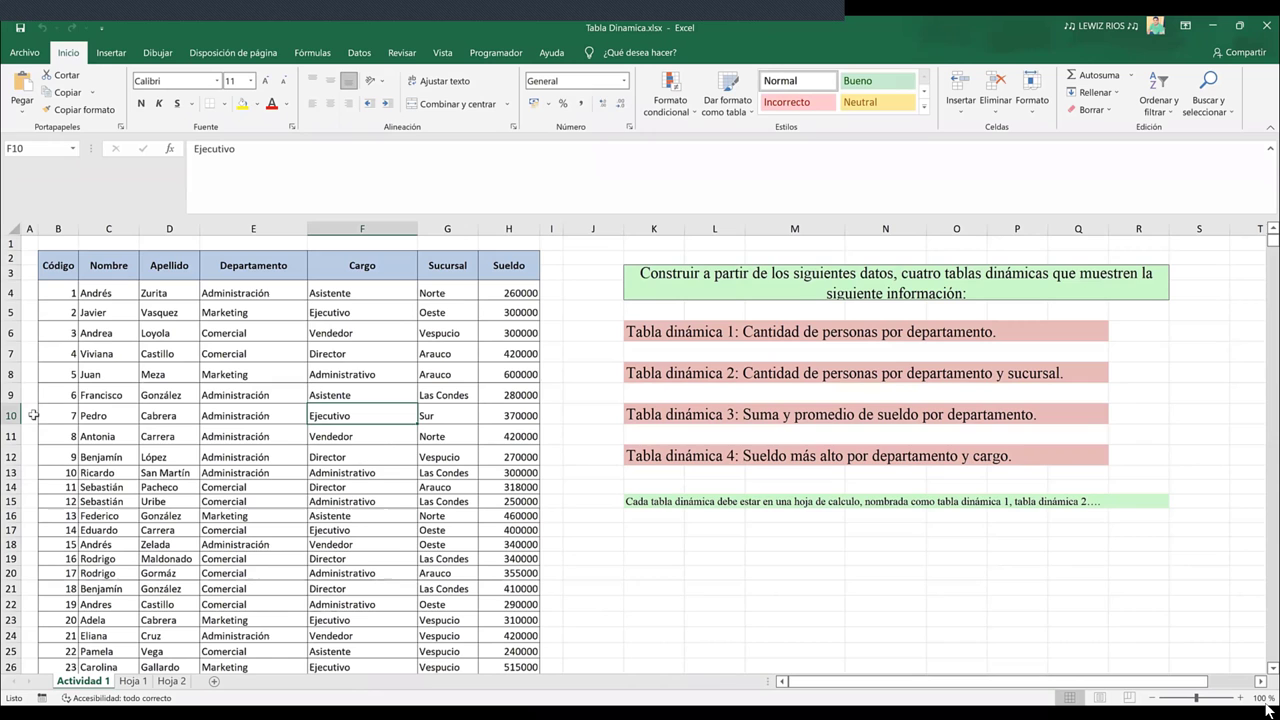
pyautogui.click(127, 472)
# Preview recommended pivot tables for the employee data, including Suma de Sueldo por Cargo, and create a blank pivot table on a new sheet
pyautogui.click(244, 417)
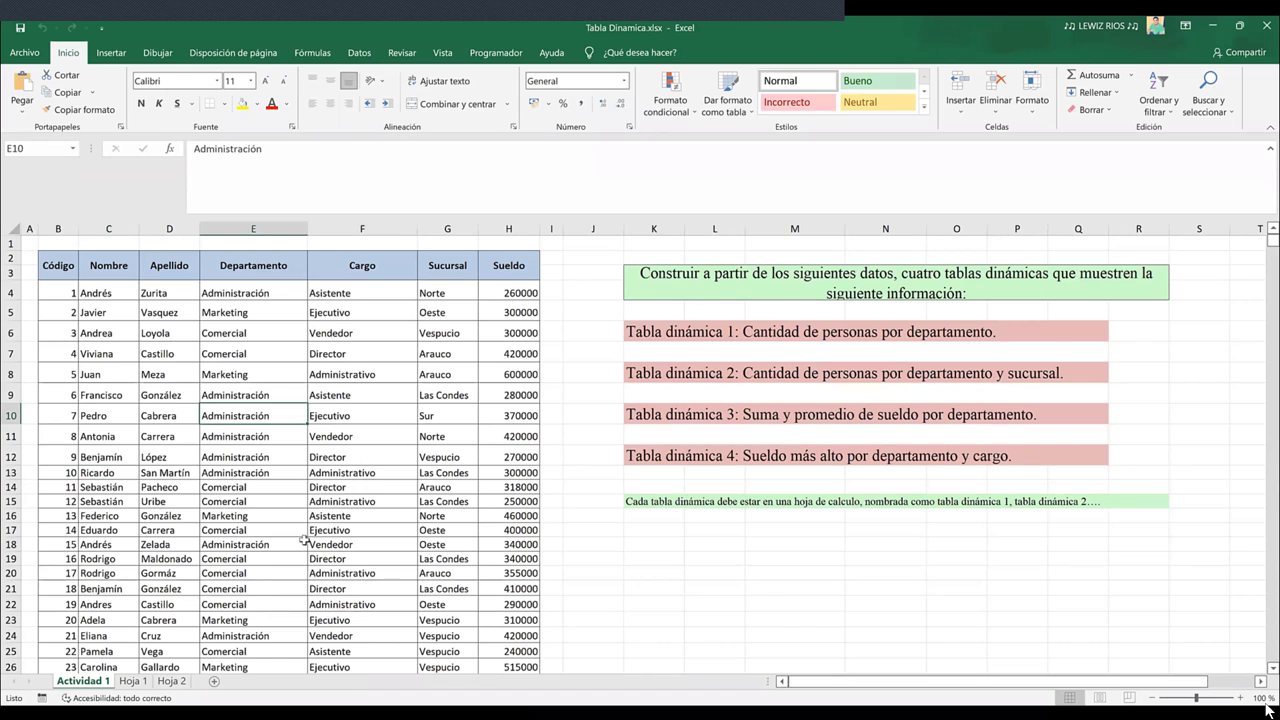
pyautogui.click(112, 53)
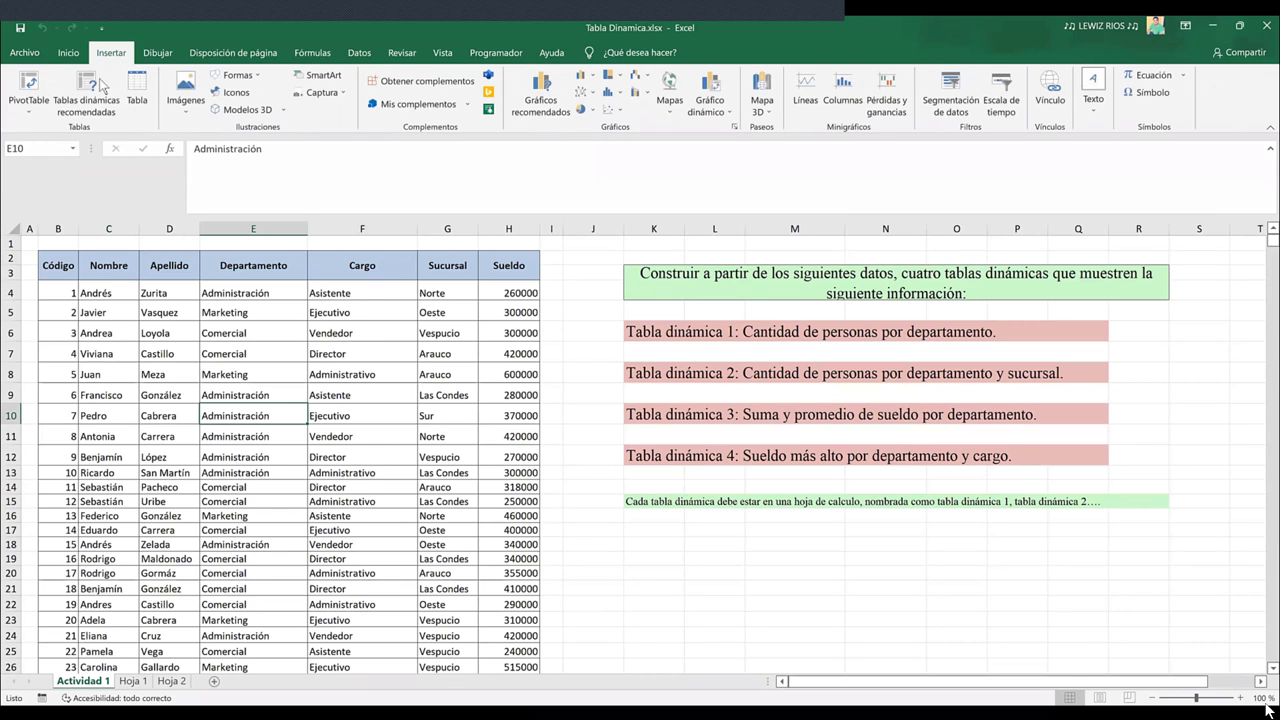
pyautogui.click(95, 89)
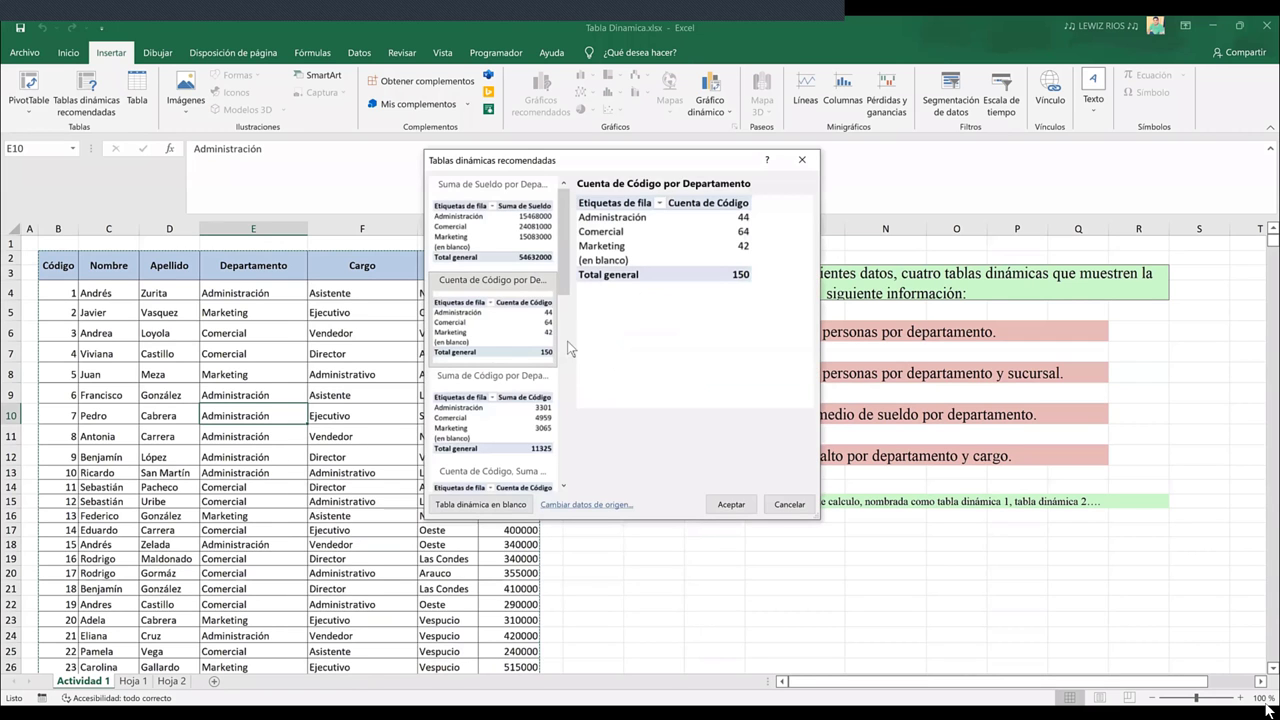
pyautogui.scroll(-5, 505, 285)
pyautogui.click(505, 315)
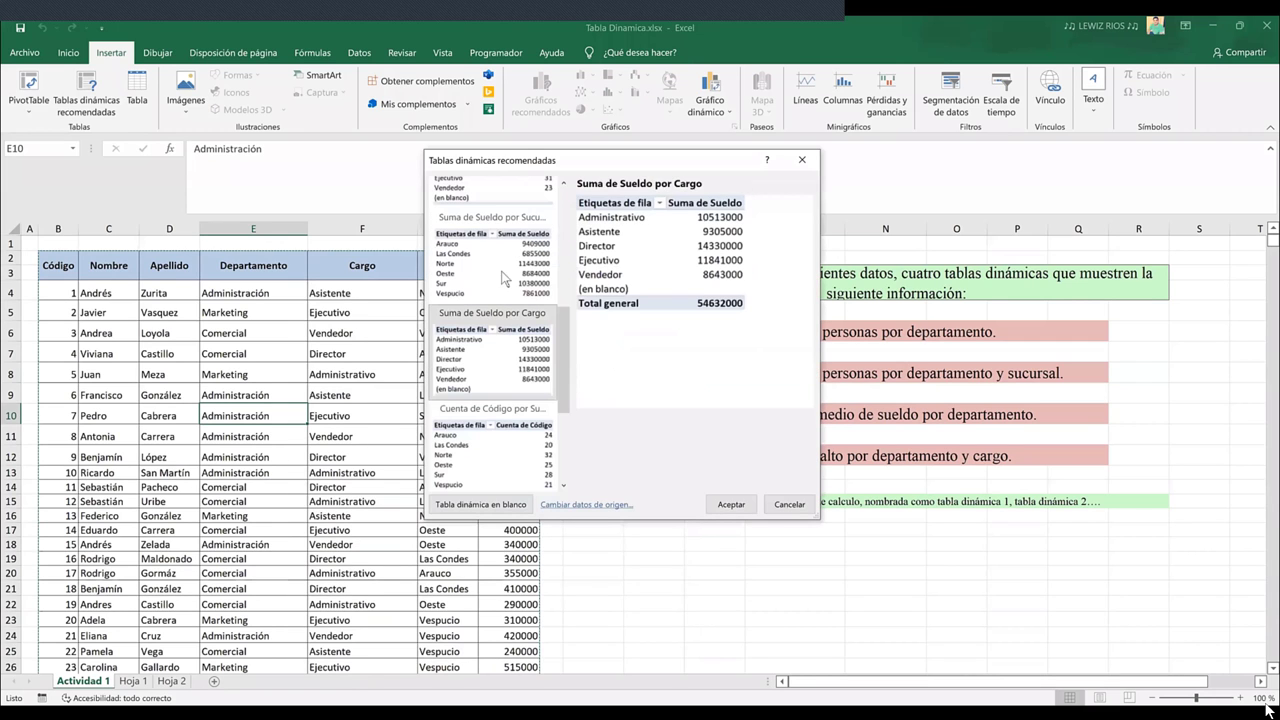
pyautogui.click(475, 463)
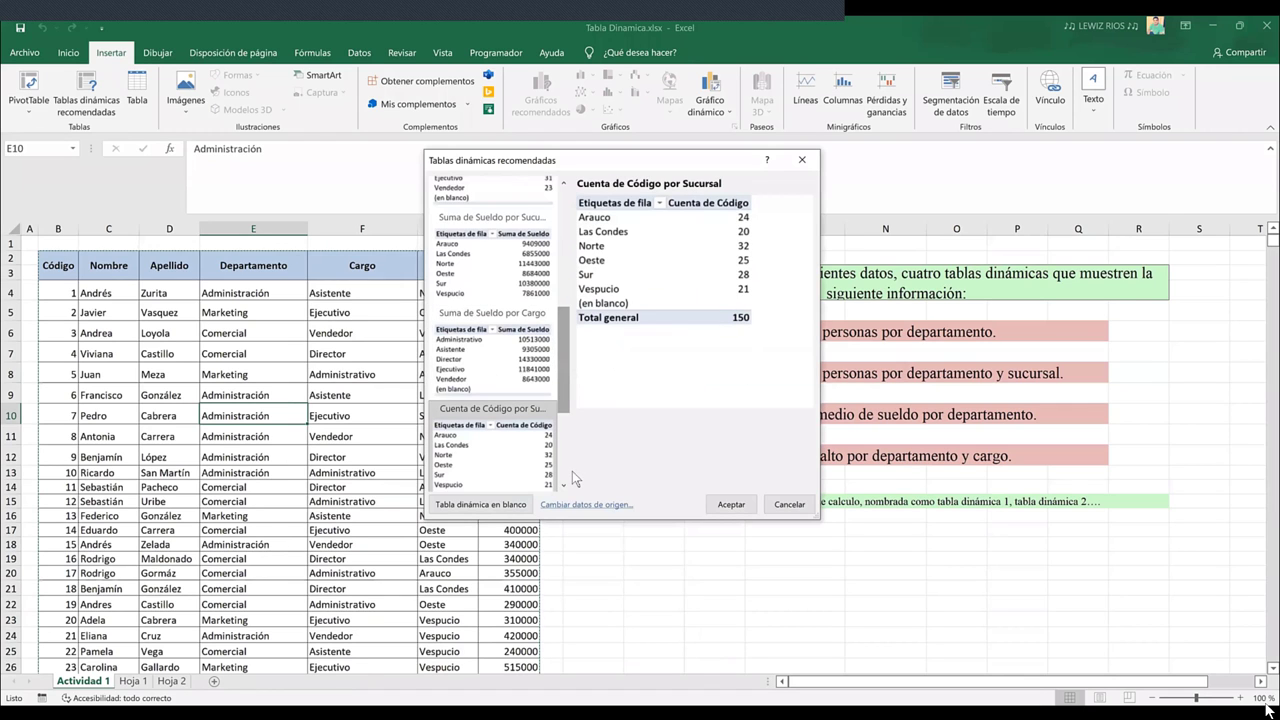
pyautogui.scroll(-3, 524, 484)
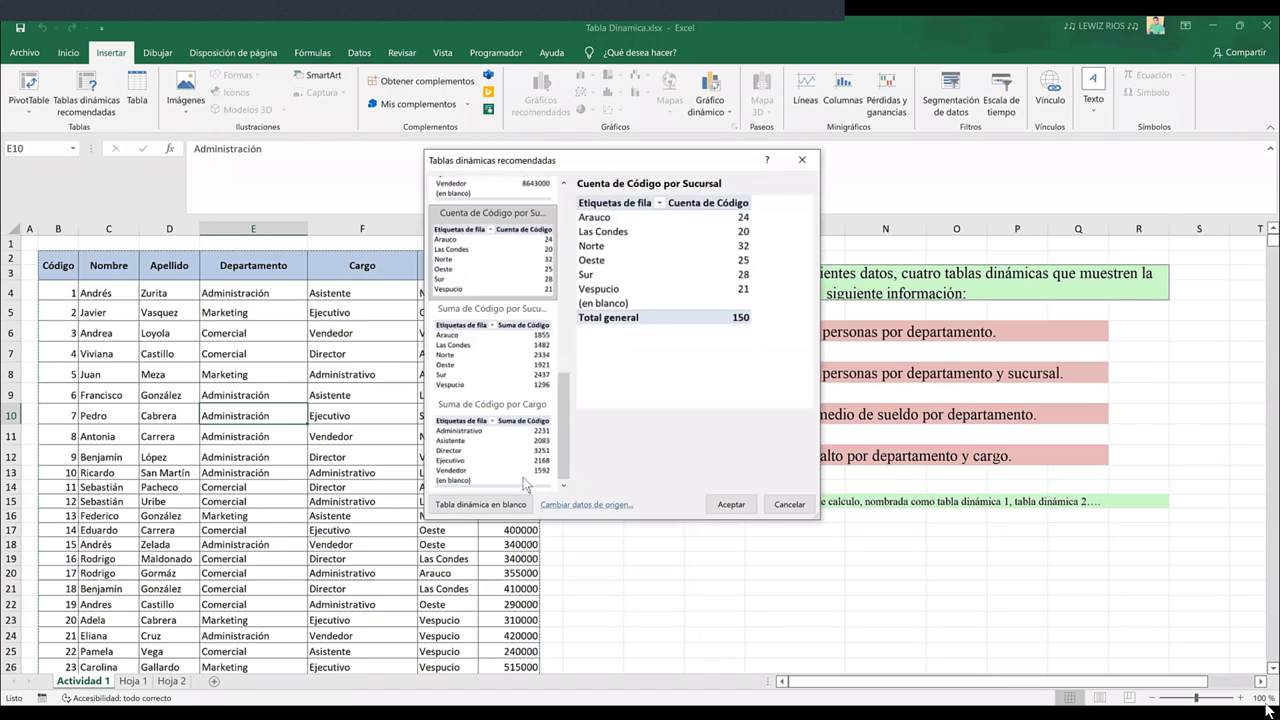
pyautogui.click(478, 506)
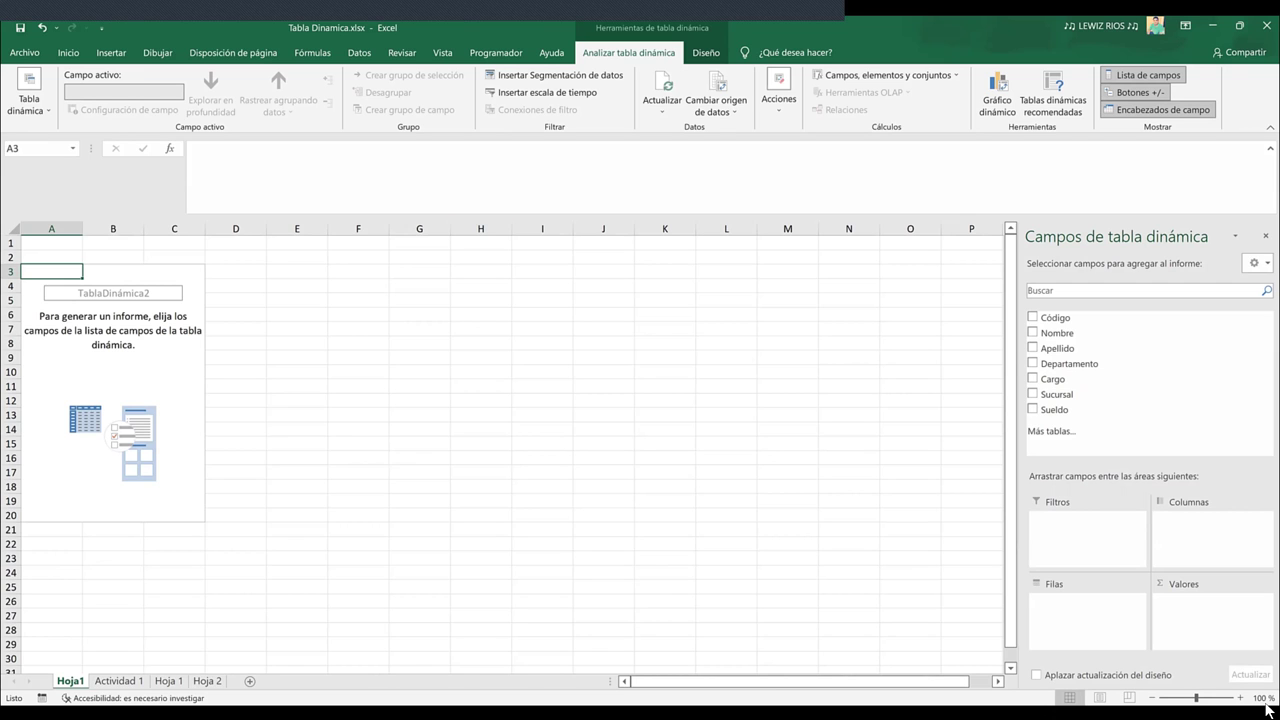
# Rename the new pivot table sheet as "TD- 4"
pyautogui.moveTo(70, 688); pyautogui.dragTo(75, 686)
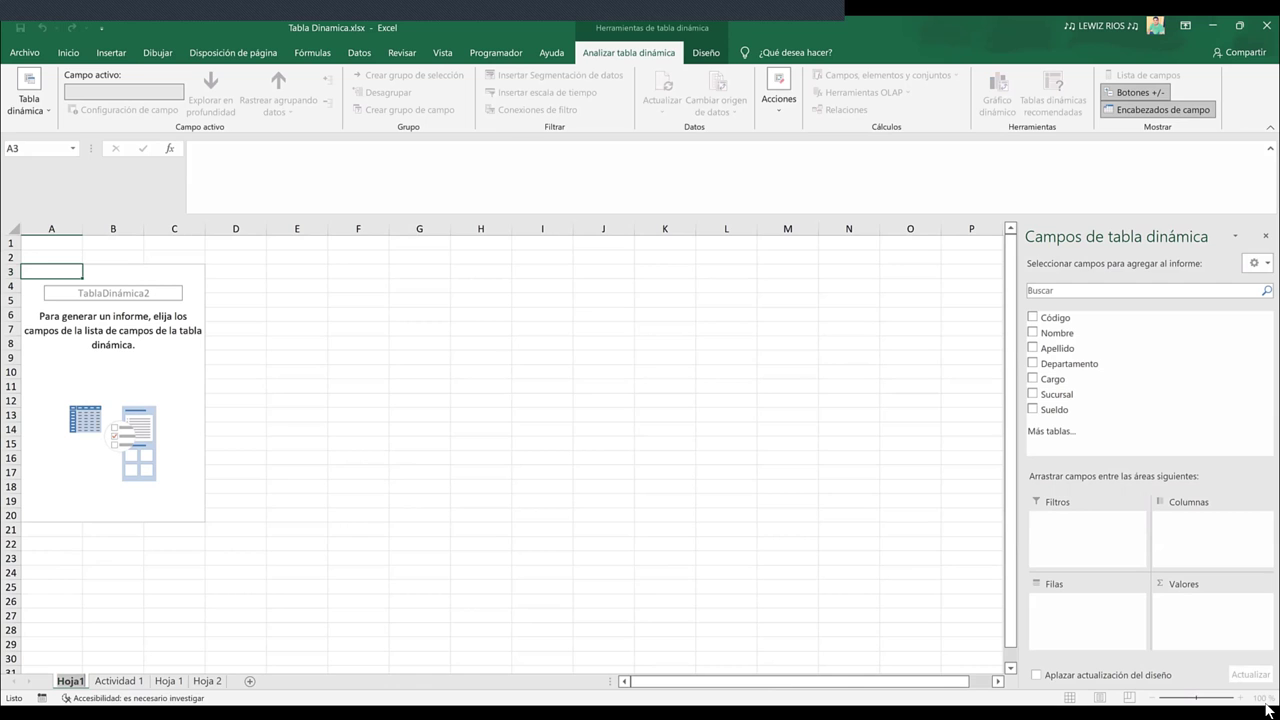
pyautogui.write('Tab')
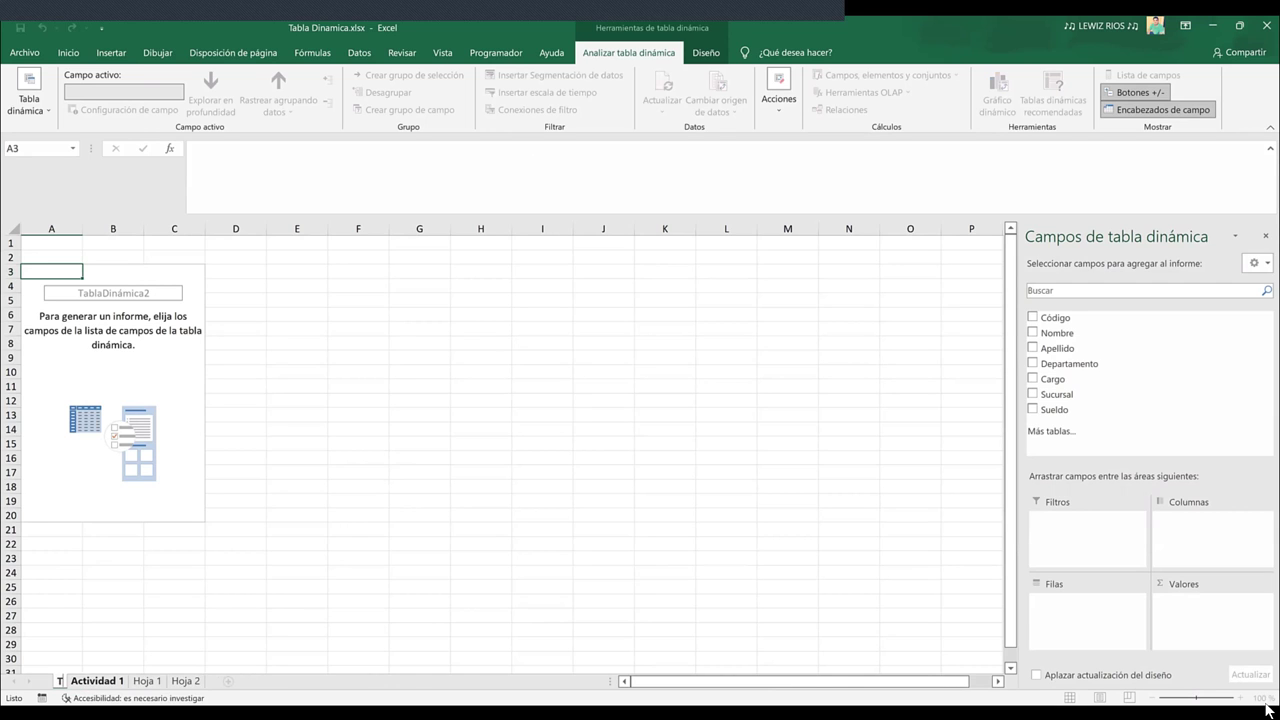
pyautogui.press('BackSpace')
pyautogui.press('BackSpace')
pyautogui.write('D')
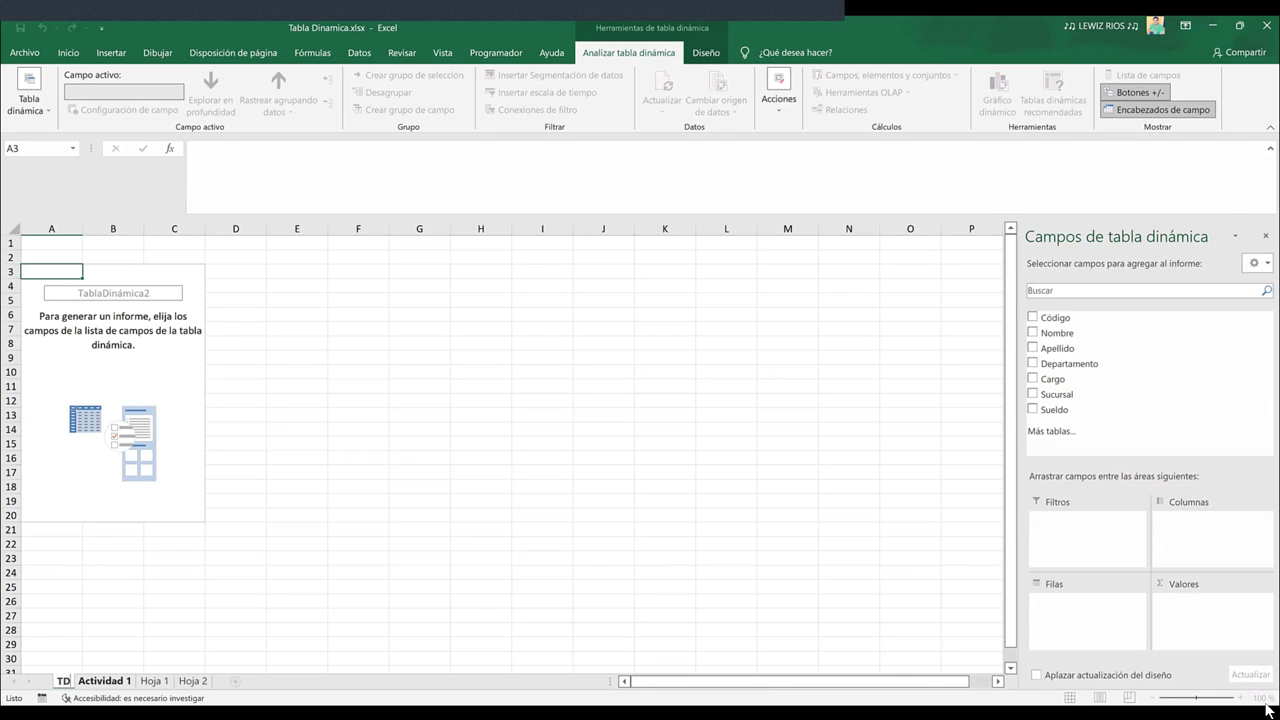
pyautogui.write('- 4')
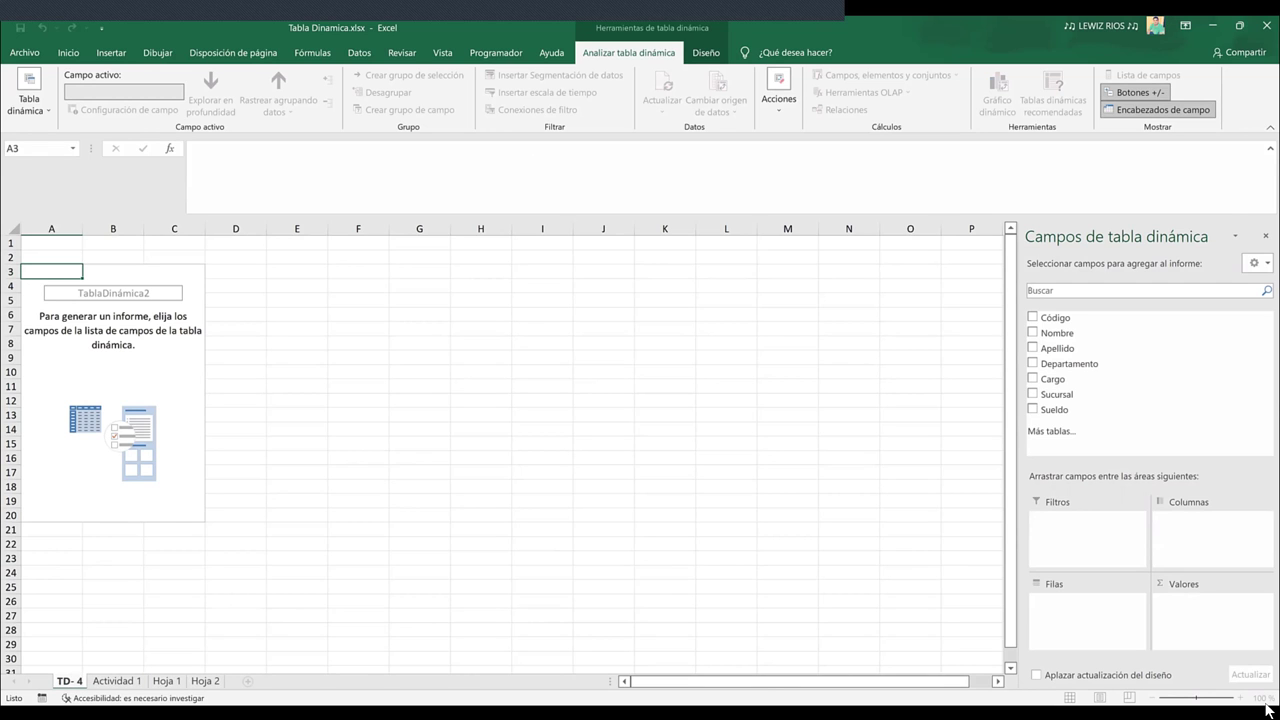
pyautogui.press('Return')
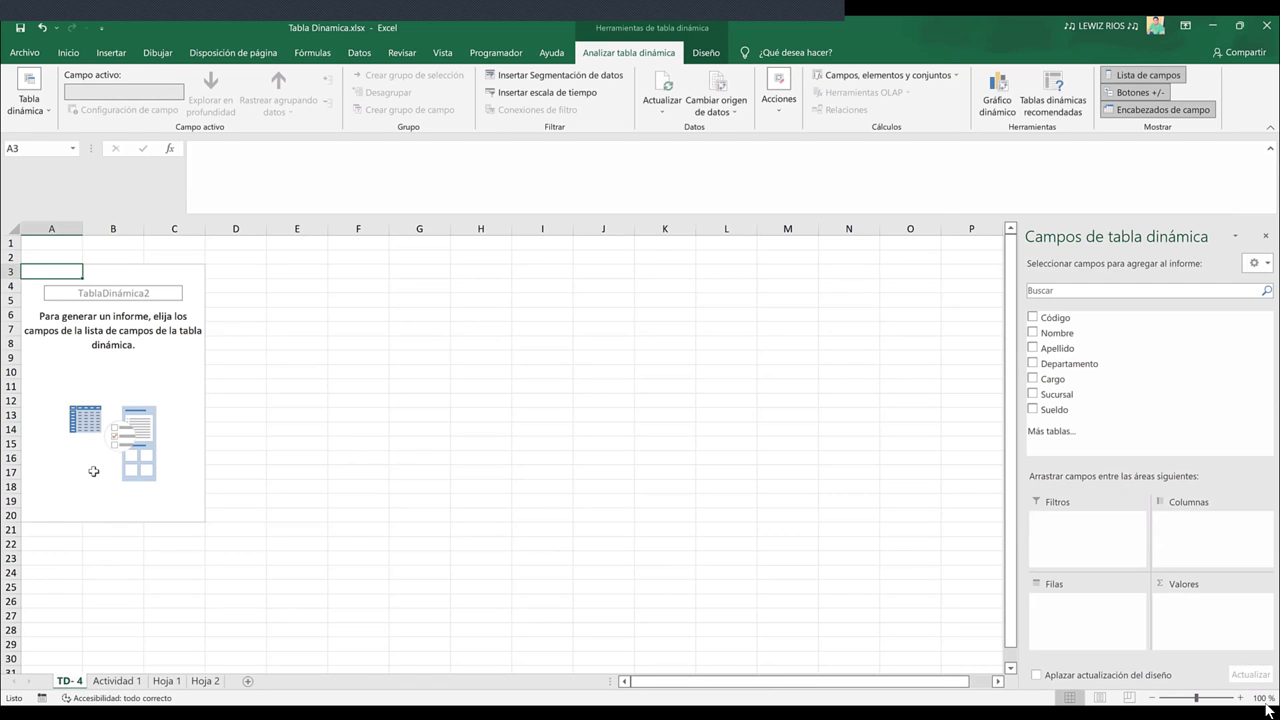
pyautogui.click(129, 369)
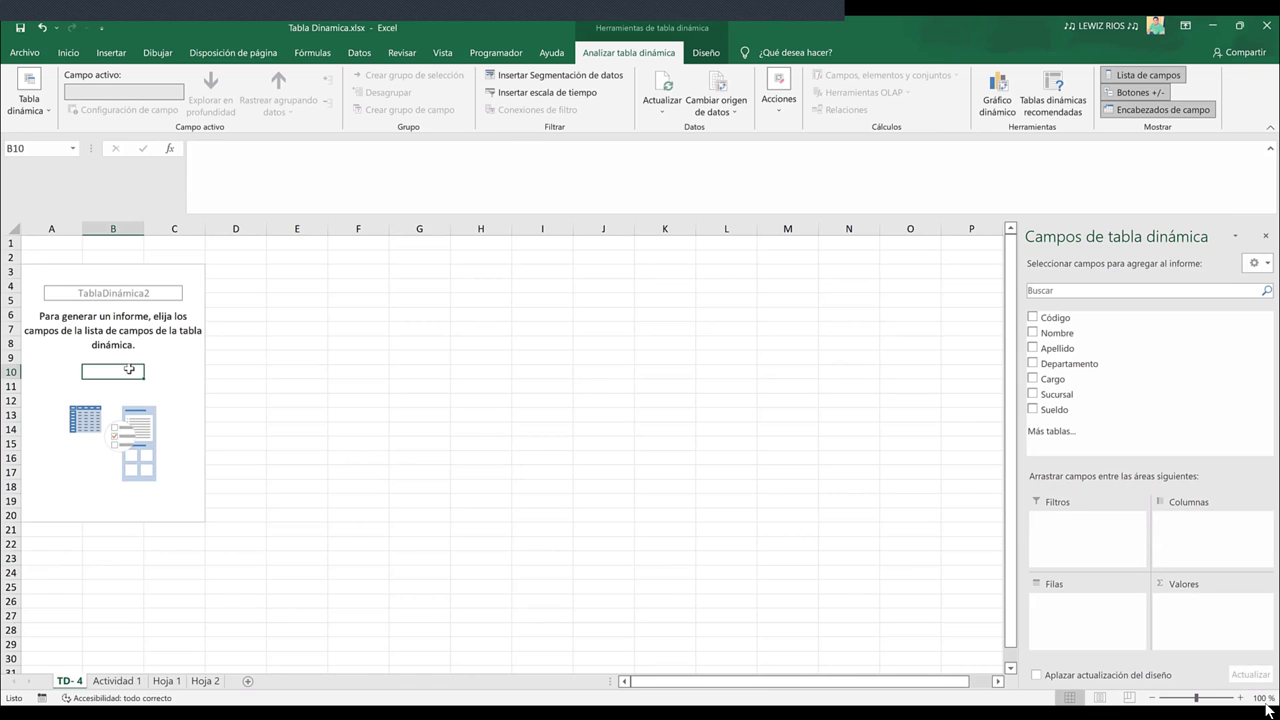
pyautogui.click(477, 431)
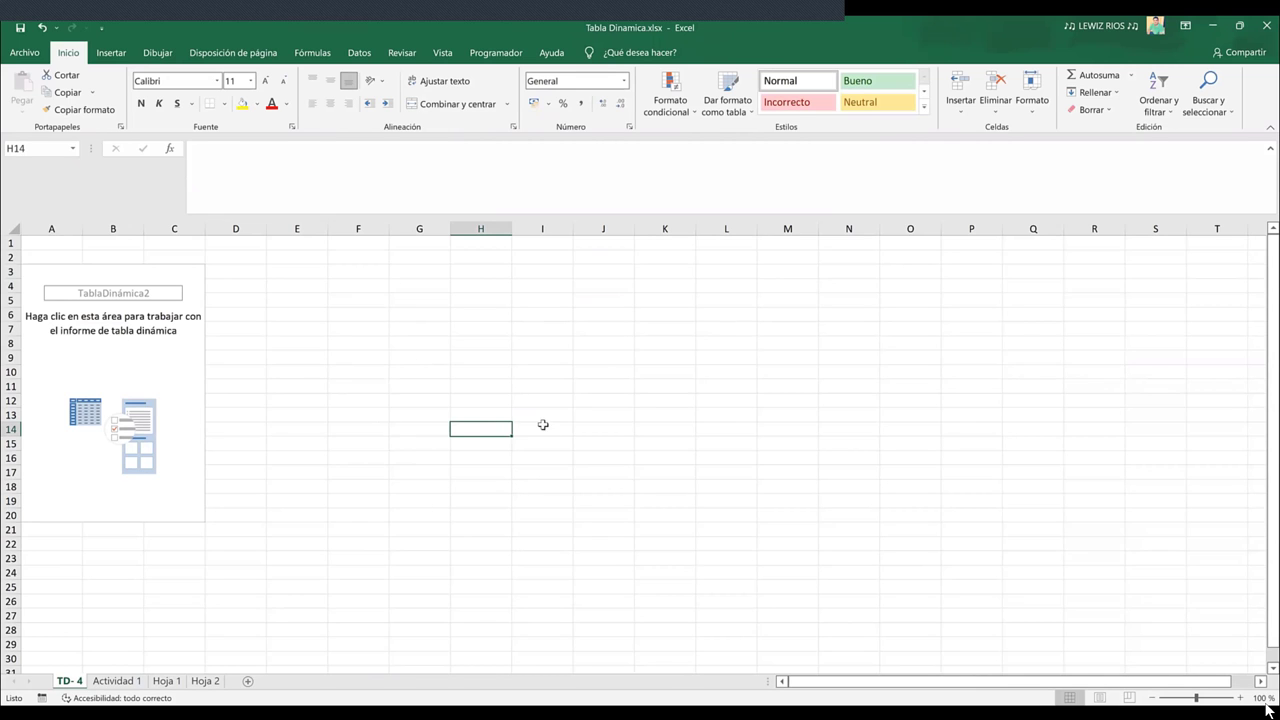
pyautogui.click(661, 390)
pyautogui.click(648, 483)
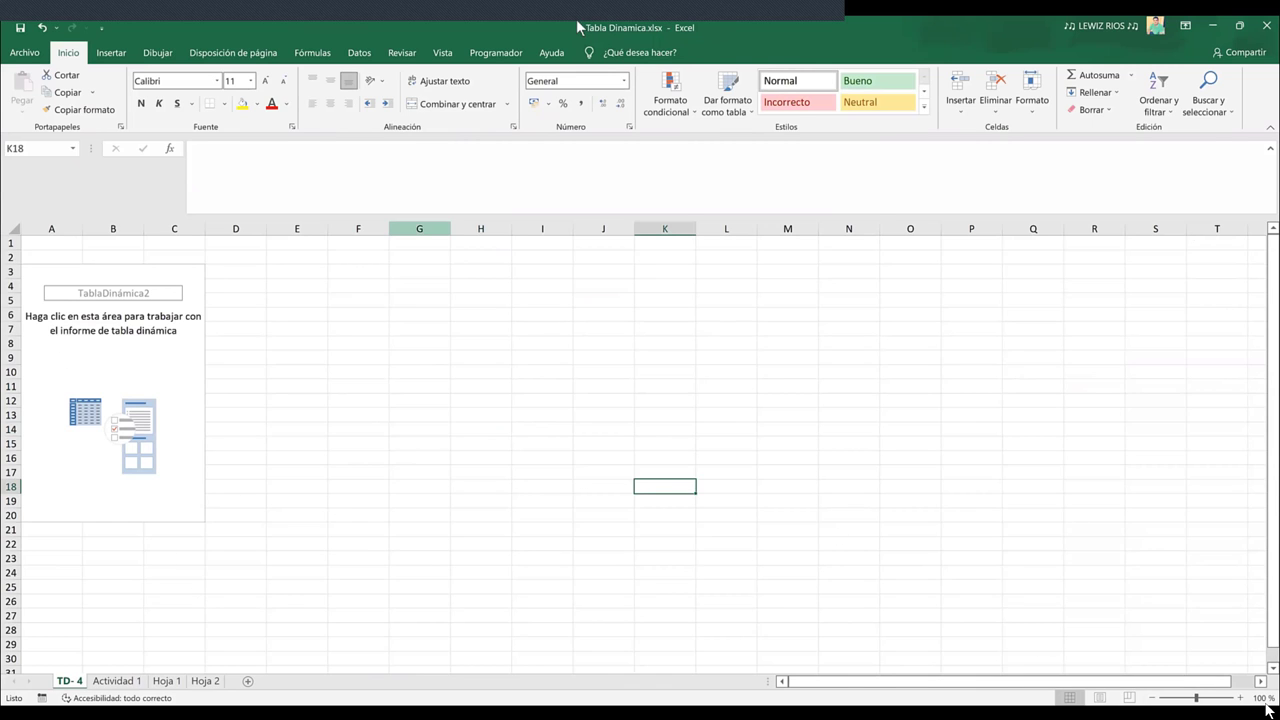
# Add Departamento and Cargo as rows and Sueldo as values to the blank pivot table on TD- 4
pyautogui.click(114, 363)
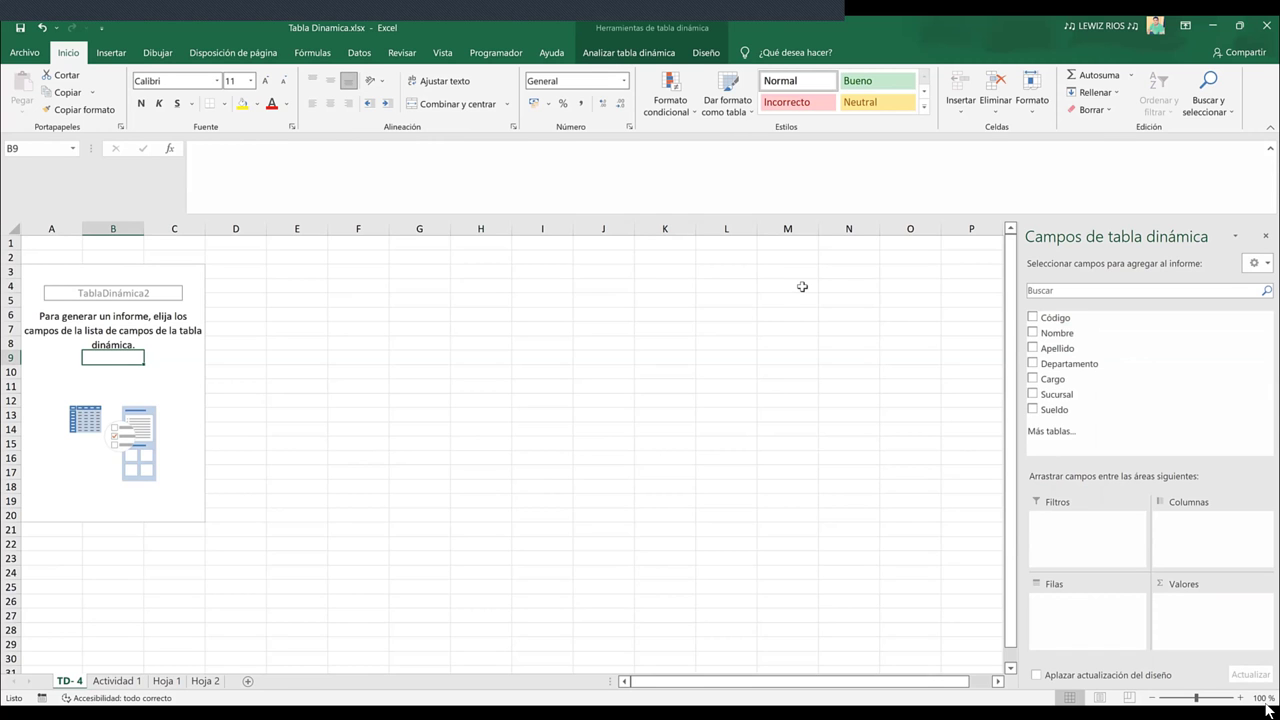
pyautogui.click(1033, 364)
pyautogui.click(1033, 379)
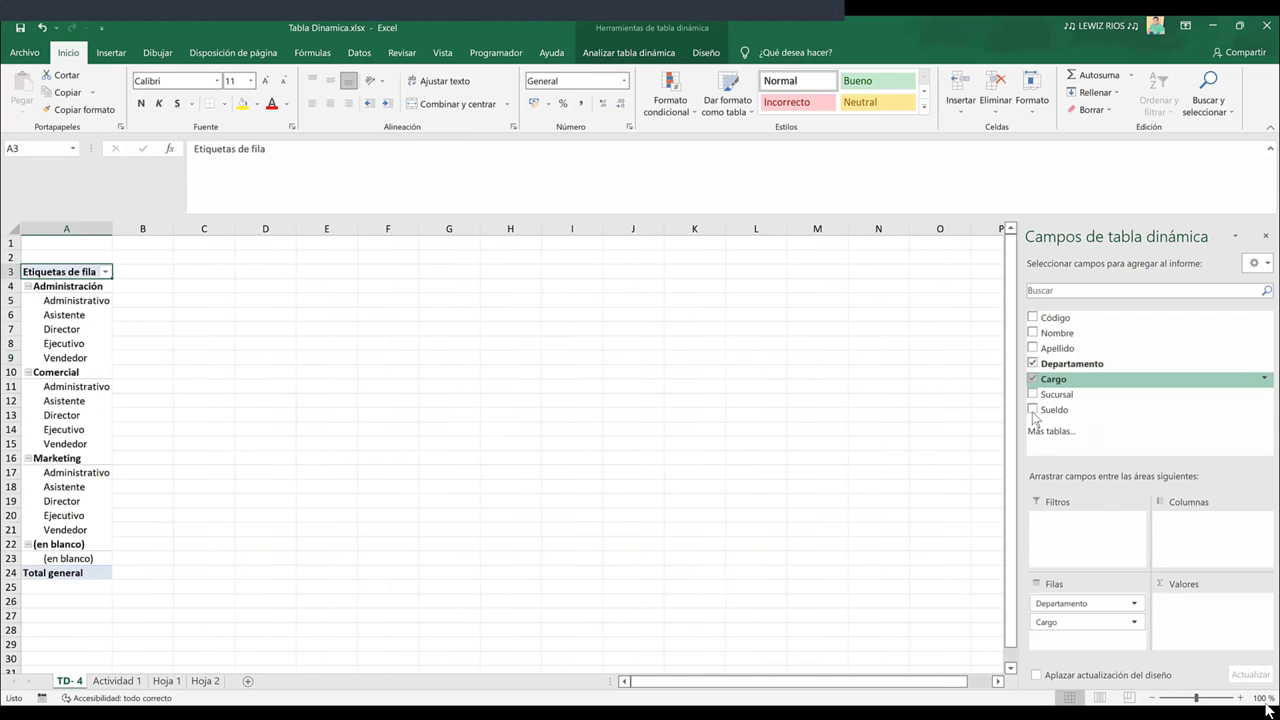
pyautogui.click(1033, 410)
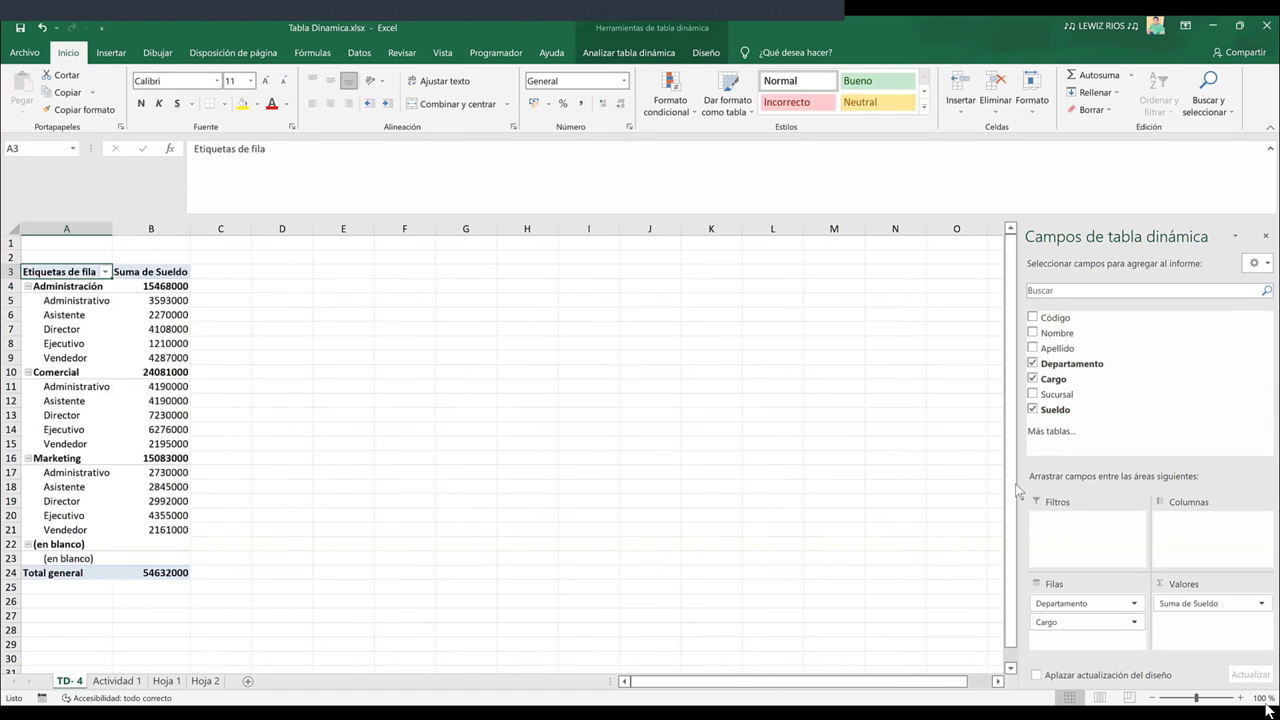
# Remove the Cargo and Departamento fields from the pivot table rows and add both back in the same order
pyautogui.click(1033, 380)
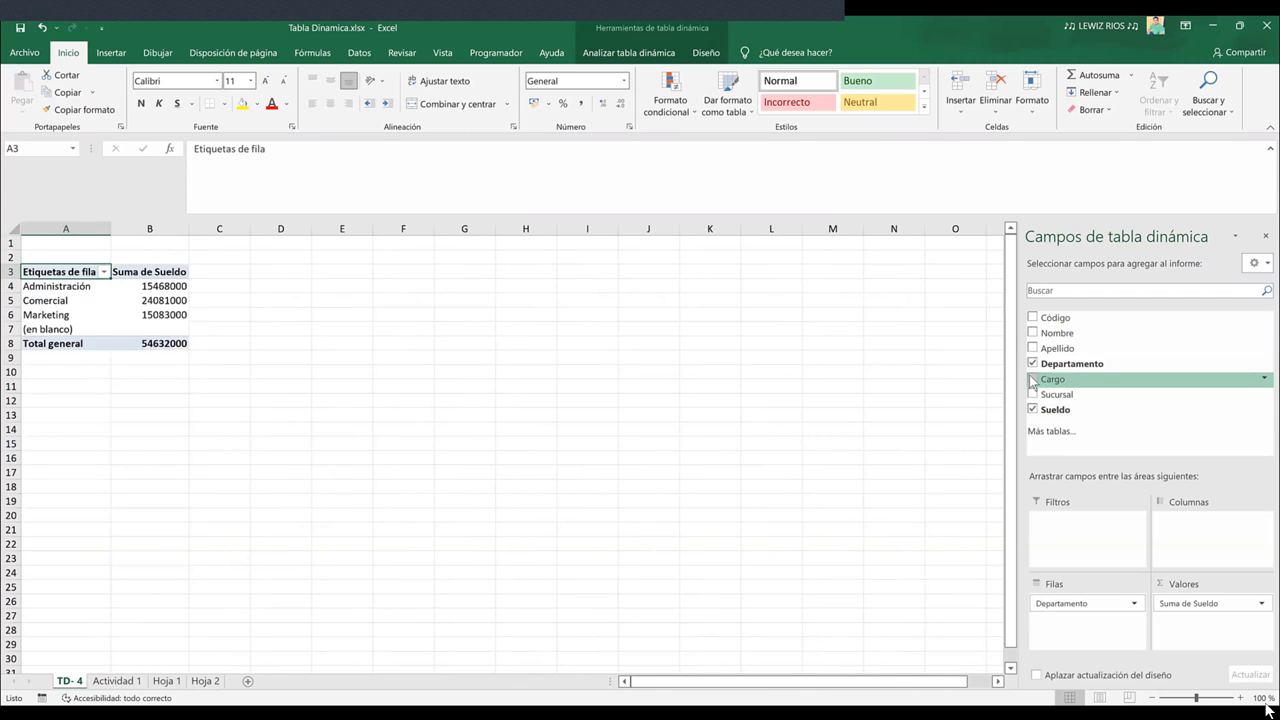
pyautogui.click(1033, 364)
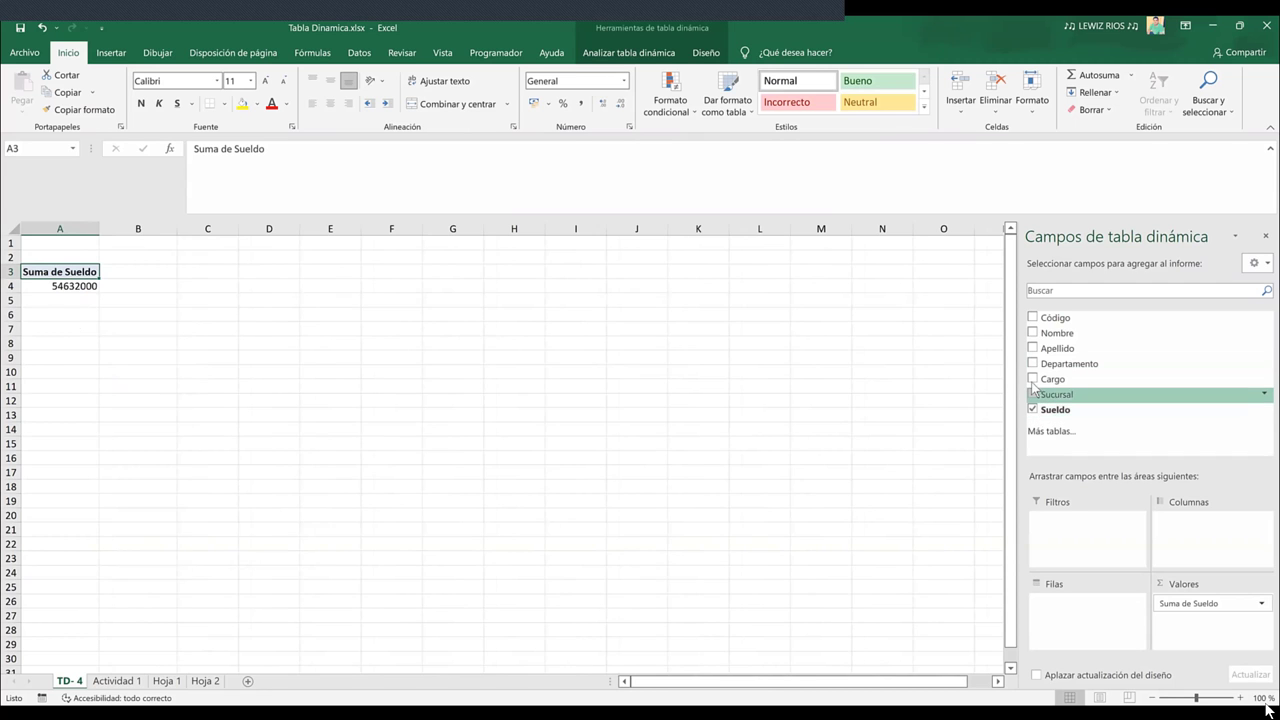
pyautogui.click(1033, 364)
pyautogui.click(1034, 380)
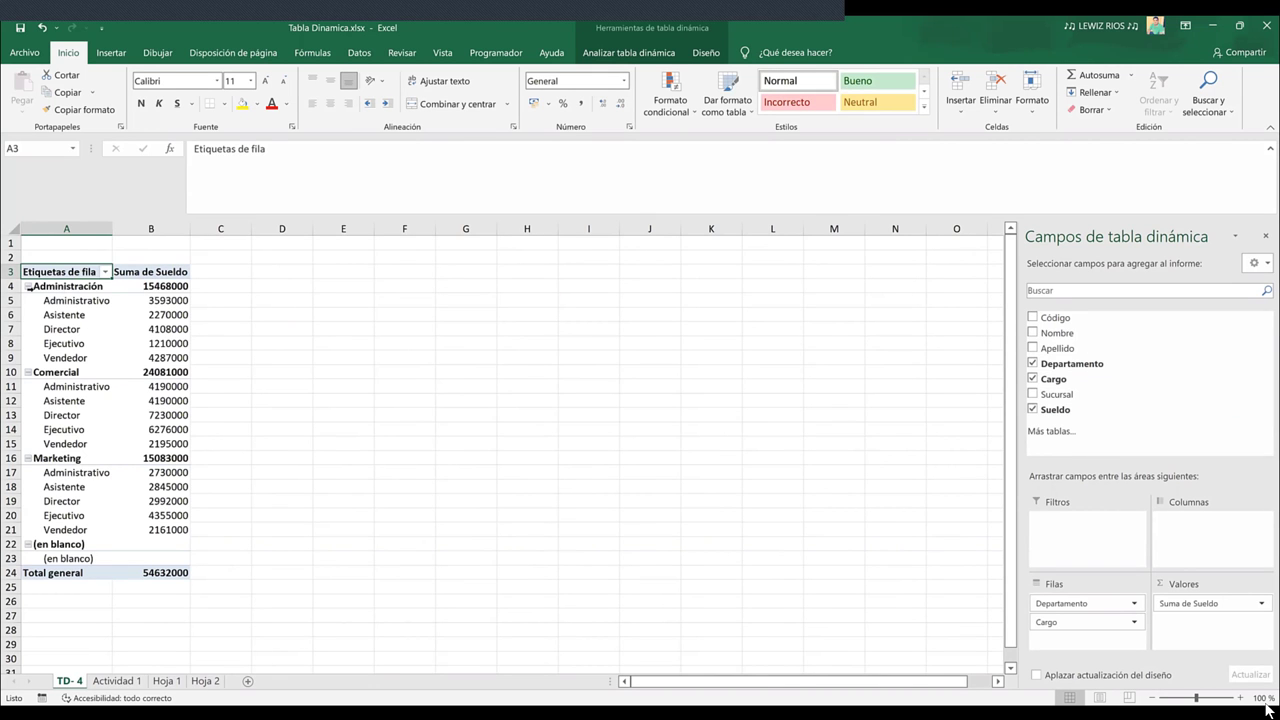
# Compare the TD- 4 pivot table with the employee data and the required tables on Actividad 1
pyautogui.click(116, 681)
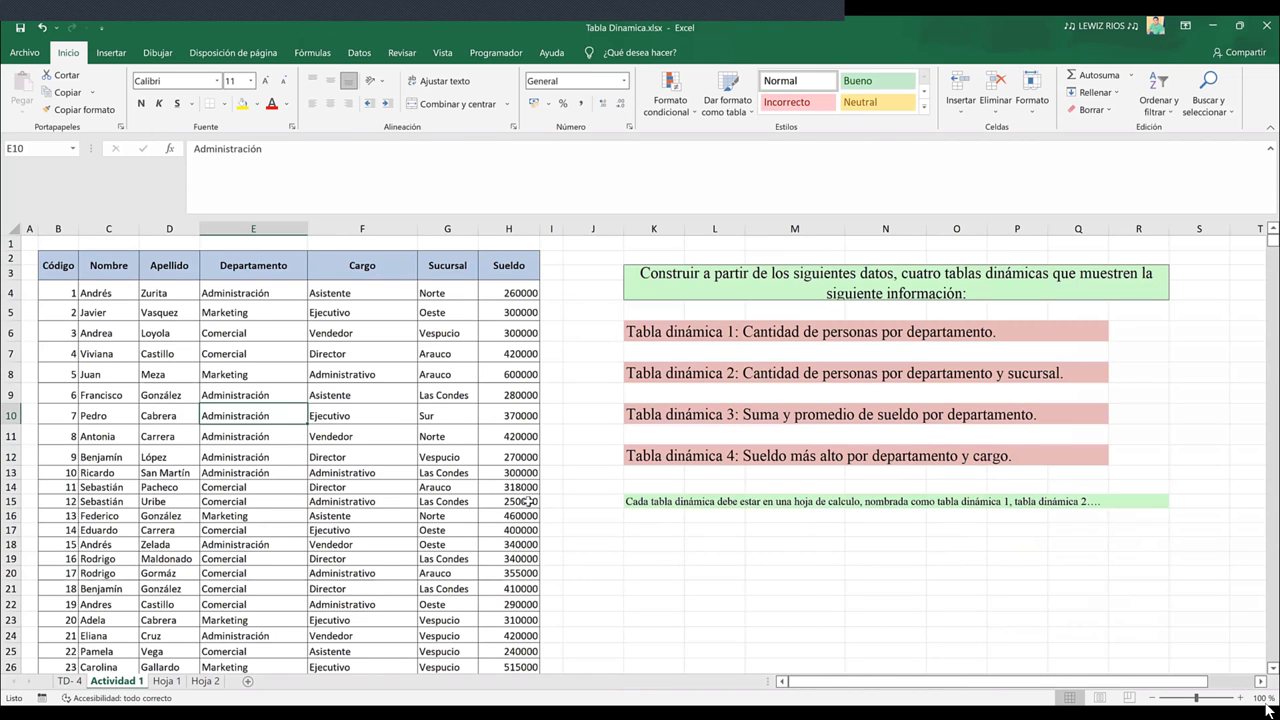
pyautogui.click(70, 681)
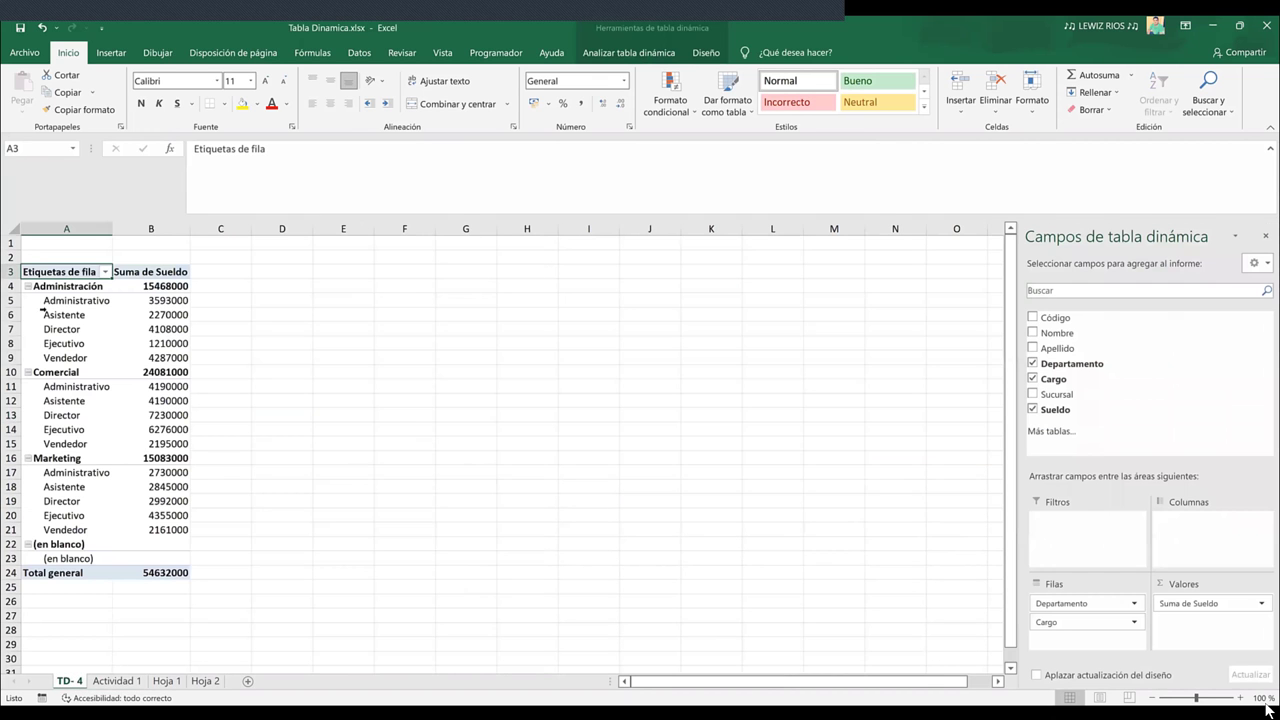
pyautogui.click(120, 695)
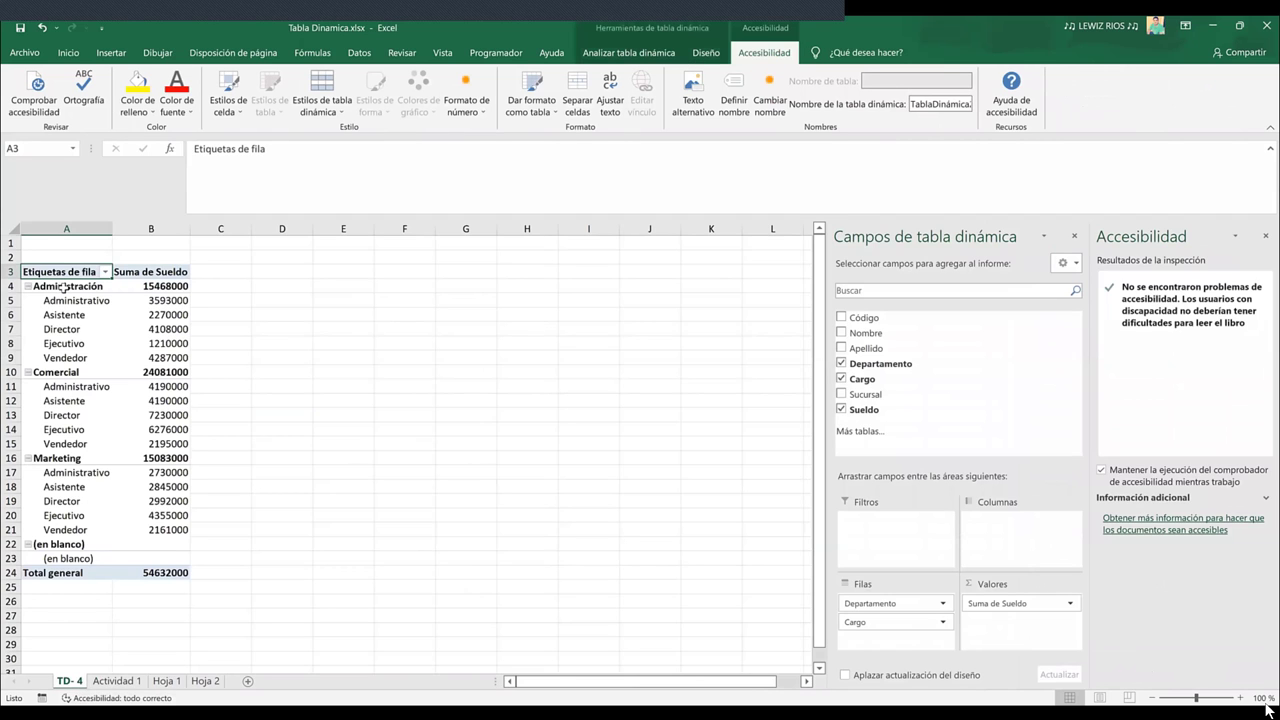
pyautogui.click(116, 681)
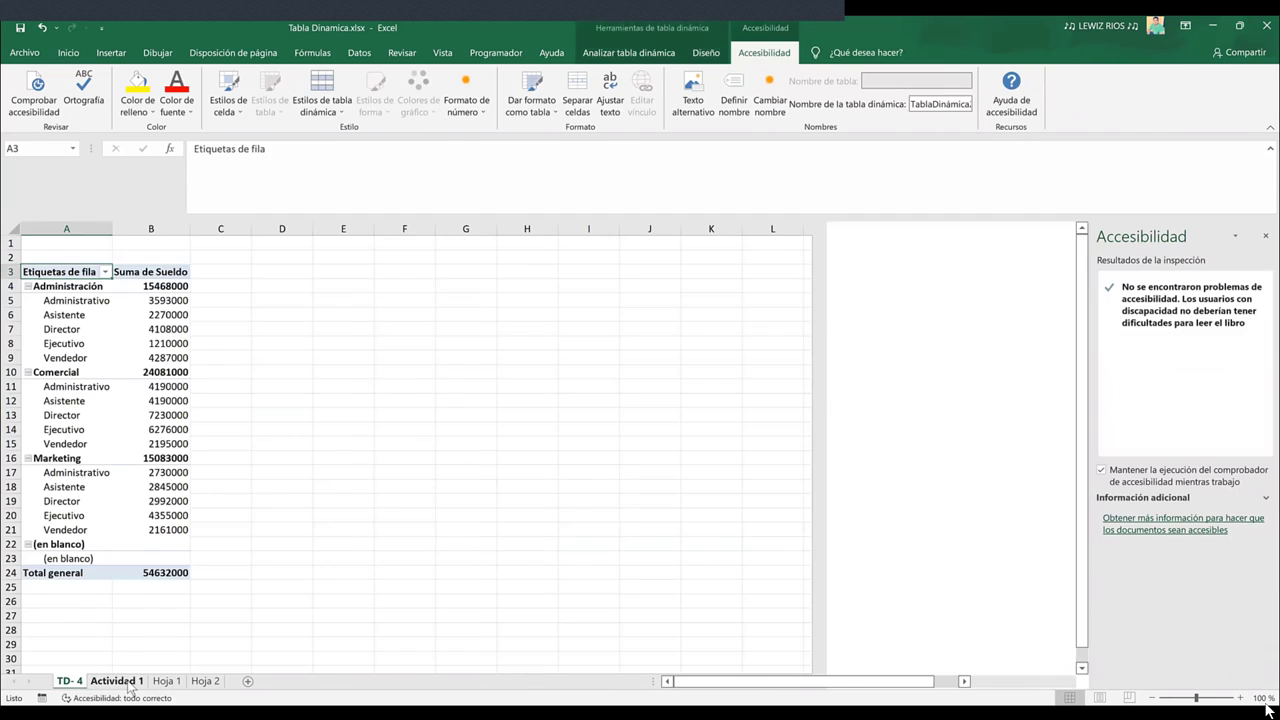
pyautogui.click(68, 681)
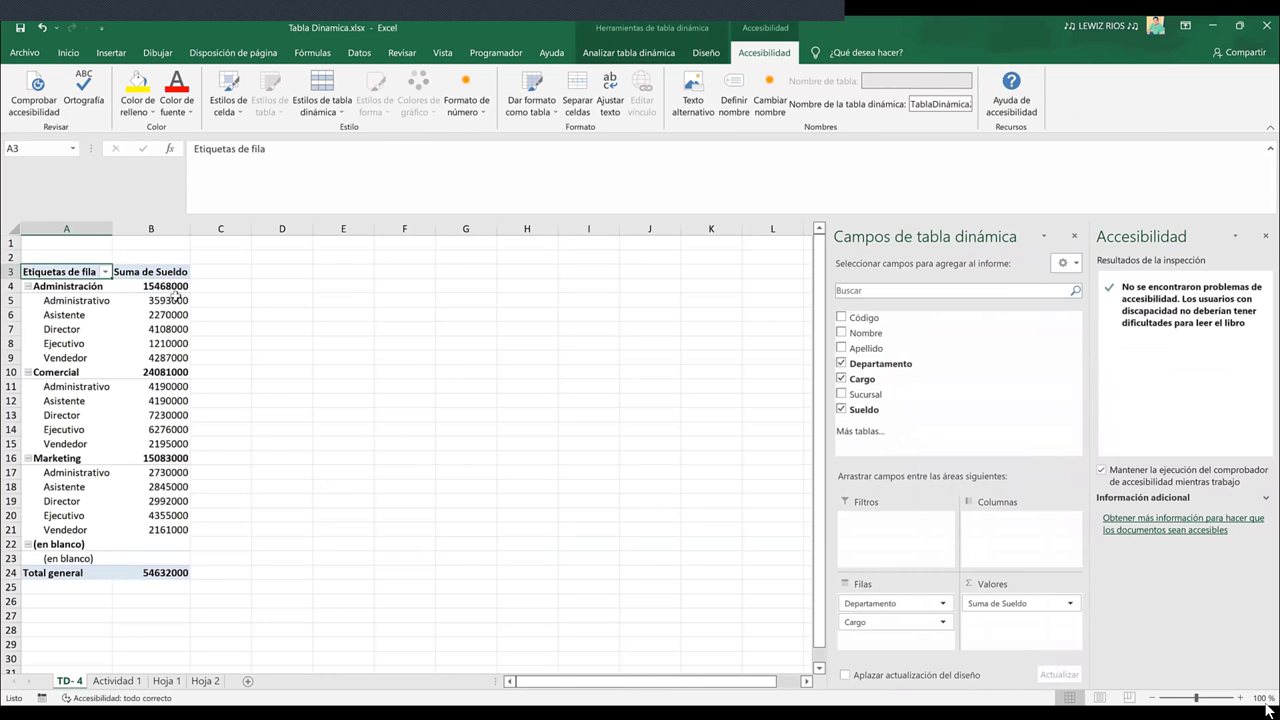
# Change the Sueldo value field on TD- 4 to summarize by Máx. instead of the sum
pyautogui.moveTo(176, 293)
pyautogui.click(1010, 609)
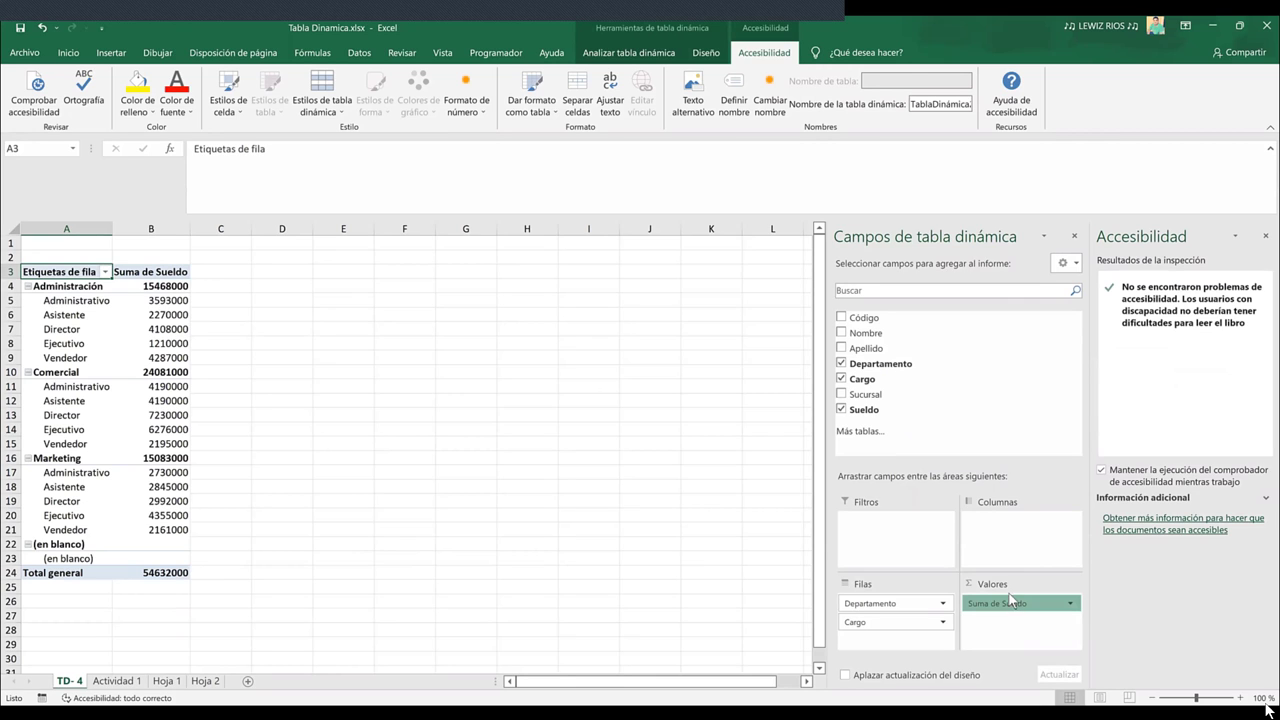
pyautogui.click(1012, 609)
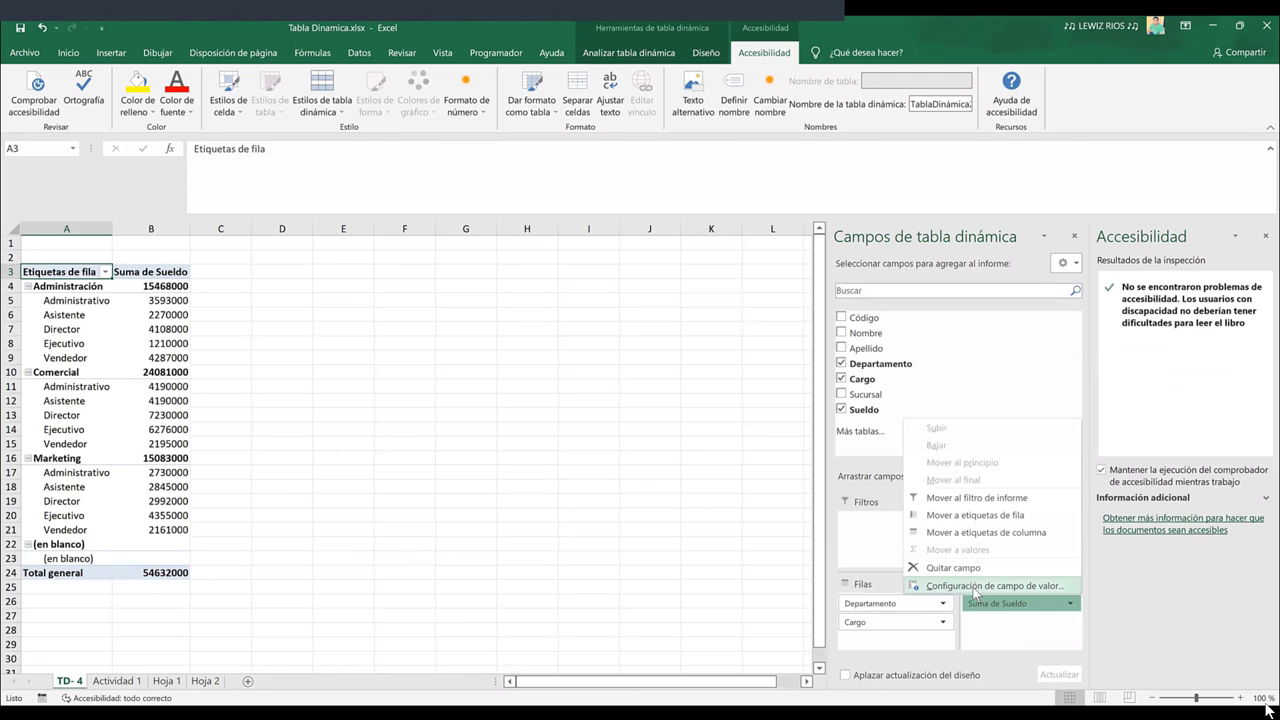
pyautogui.click(975, 588)
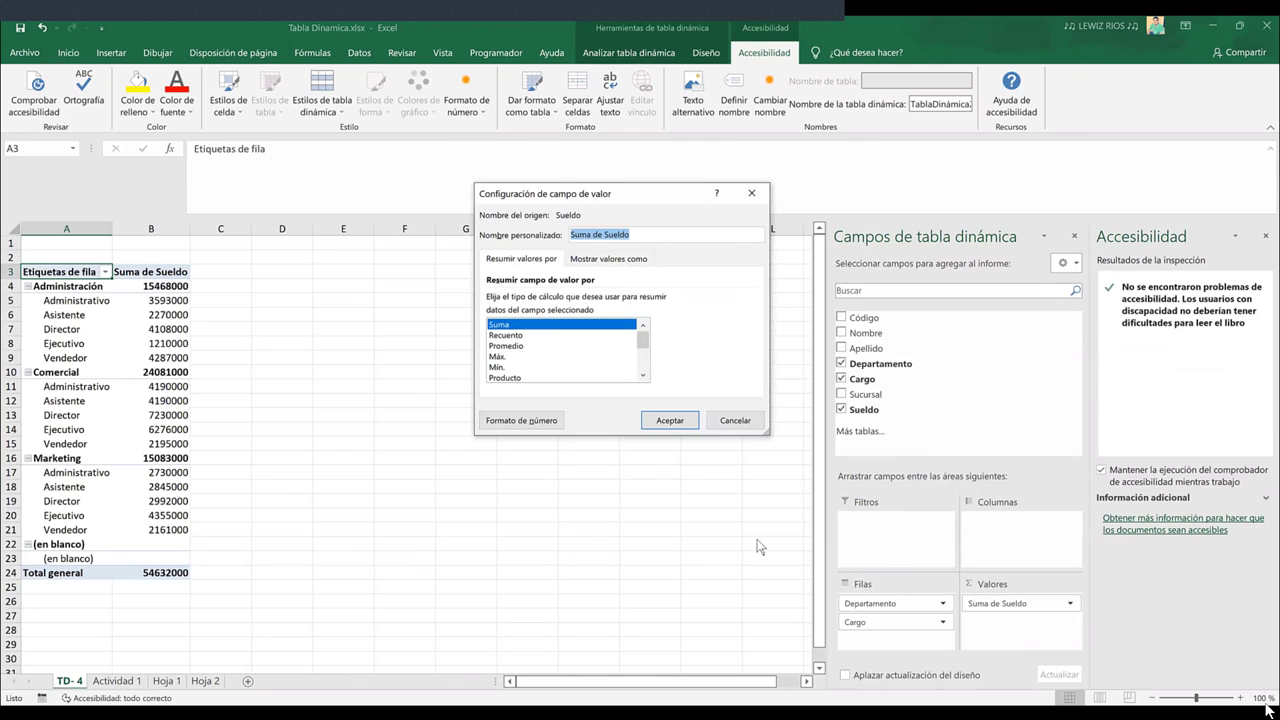
pyautogui.click(500, 356)
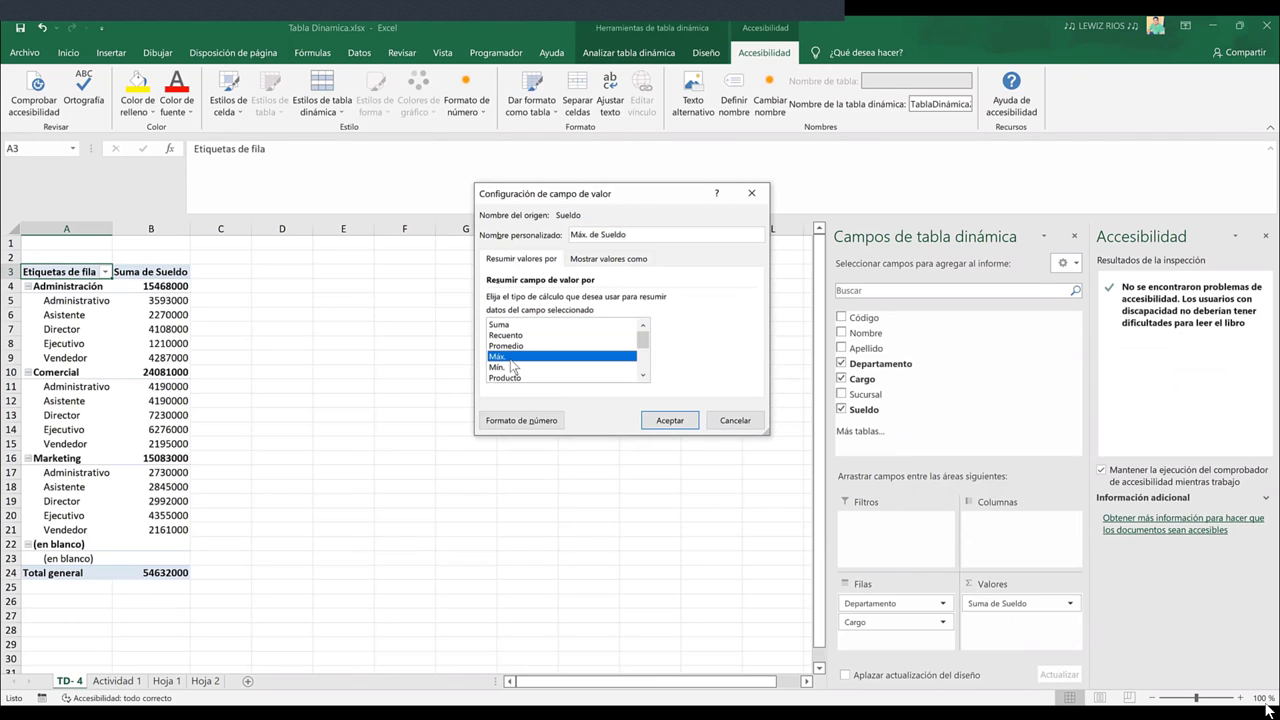
pyautogui.click(678, 420)
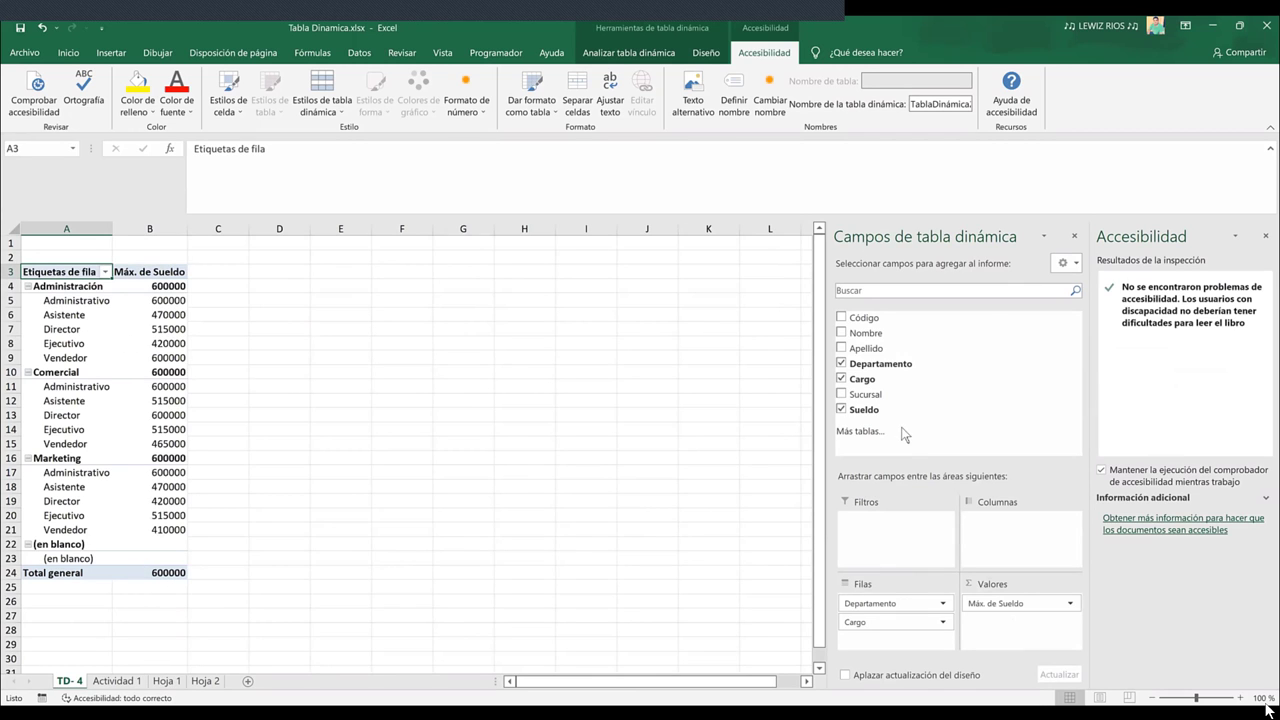
pyautogui.click(139, 368)
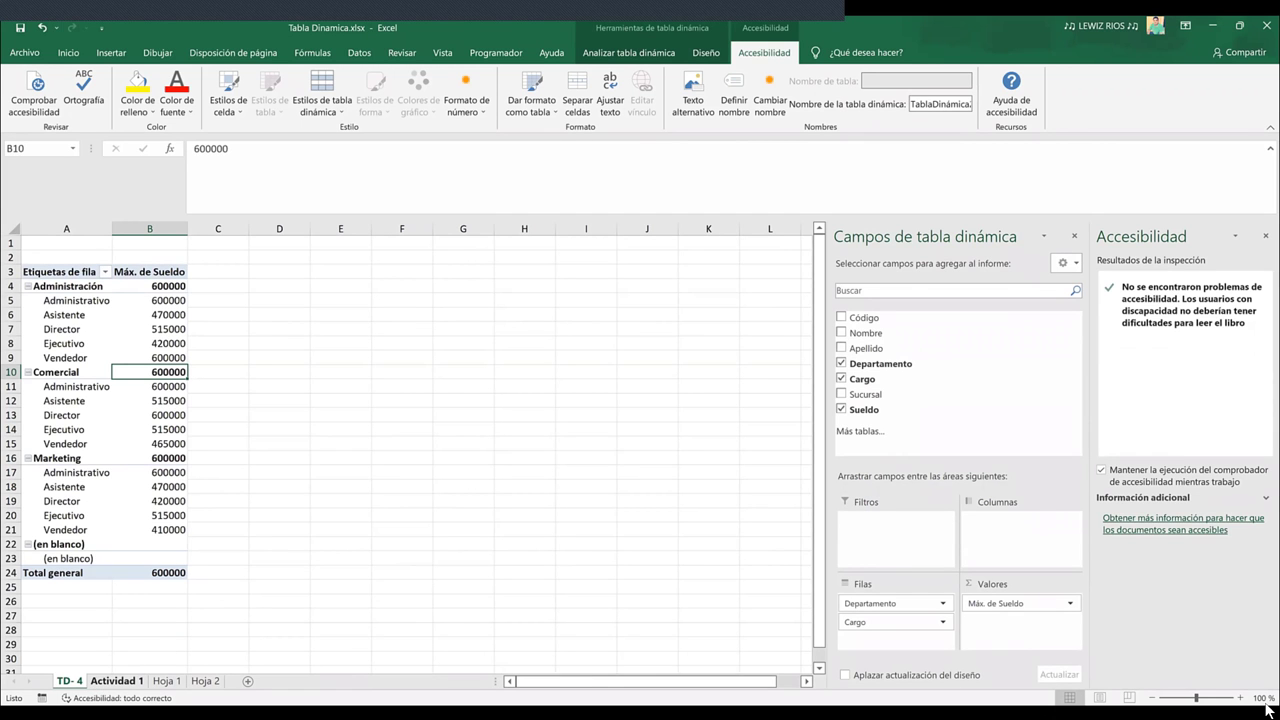
# Create a blank pivot table on a new sheet from the employee data on Actividad 1 for Tabla dinámica 1
pyautogui.click(100, 686)
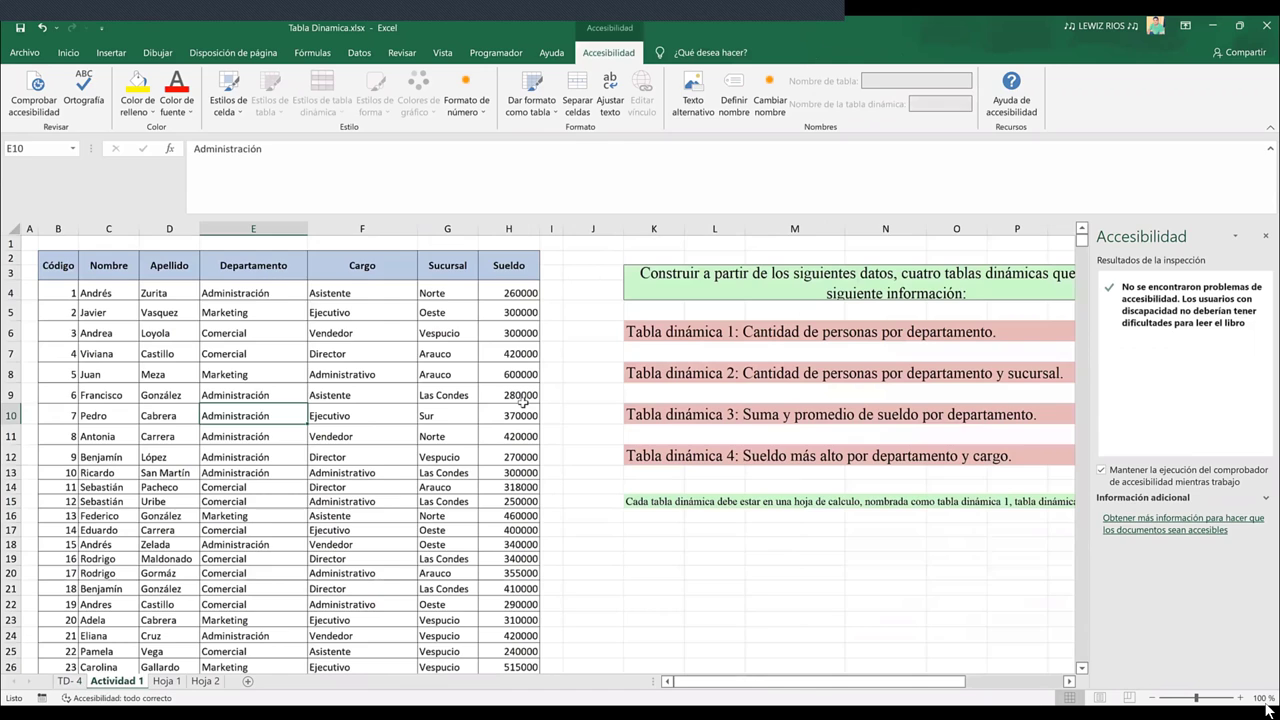
pyautogui.click(811, 340)
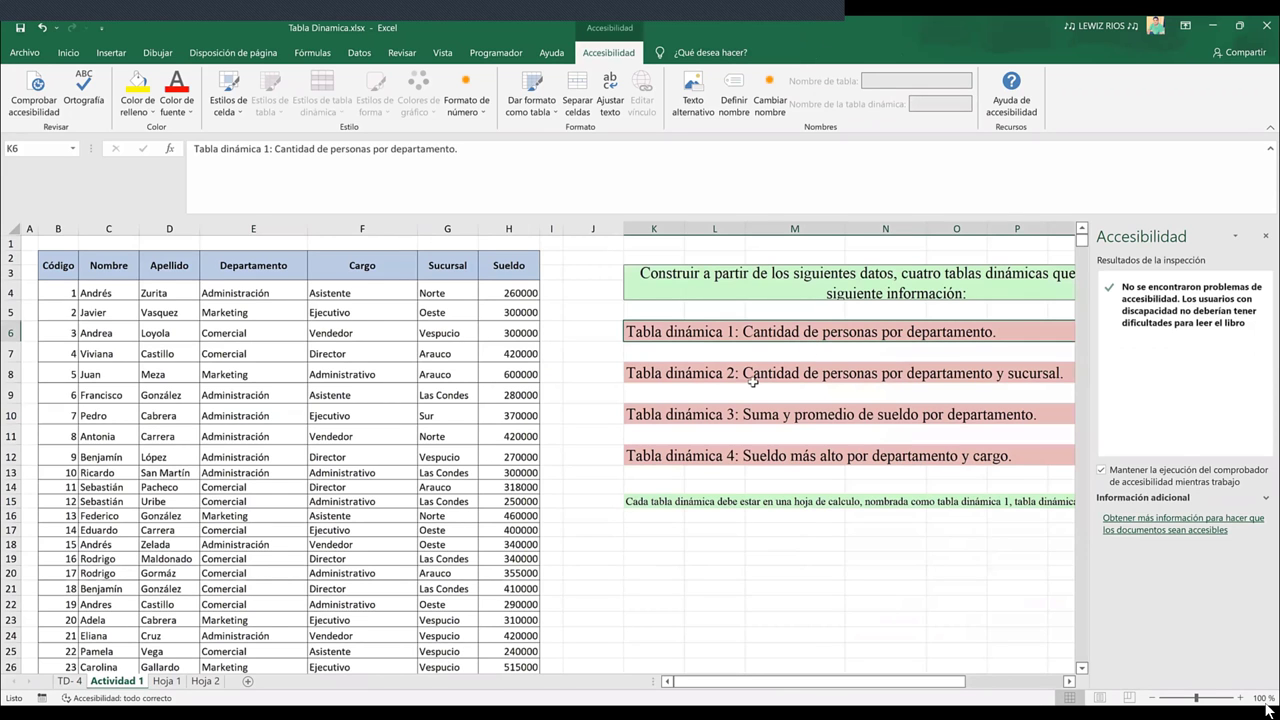
pyautogui.click(723, 622)
pyautogui.click(358, 378)
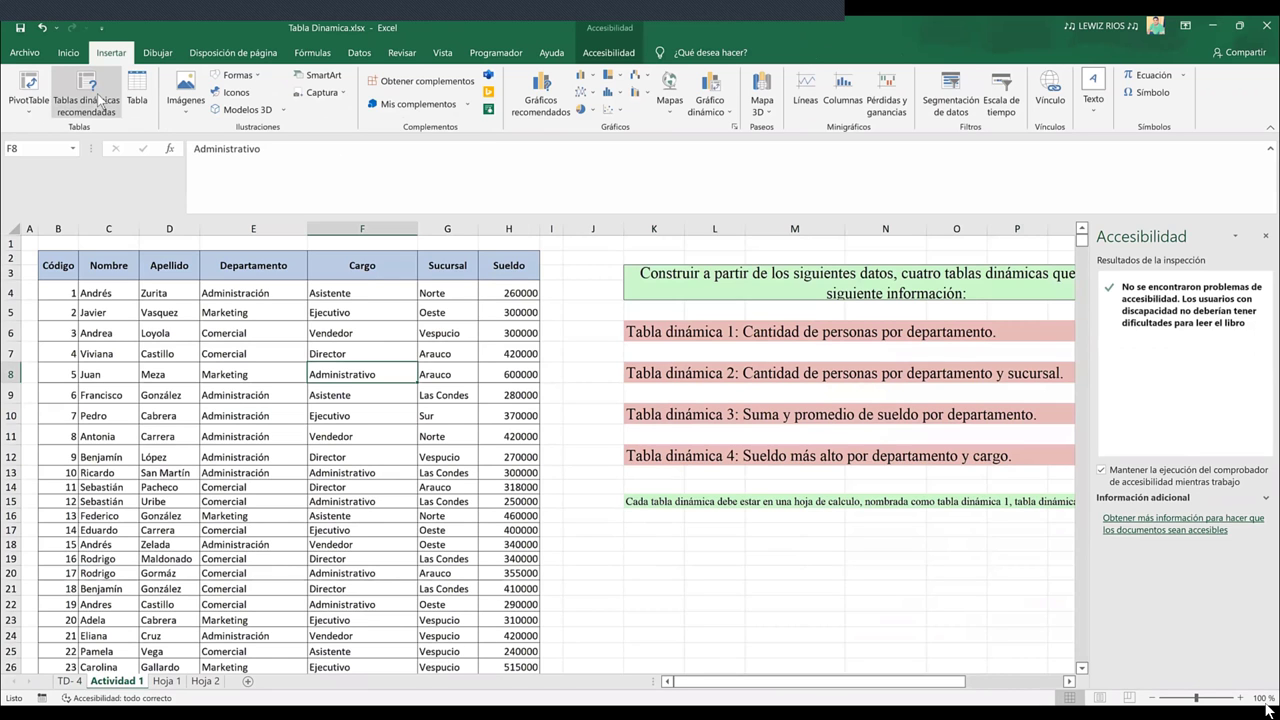
pyautogui.click(100, 100)
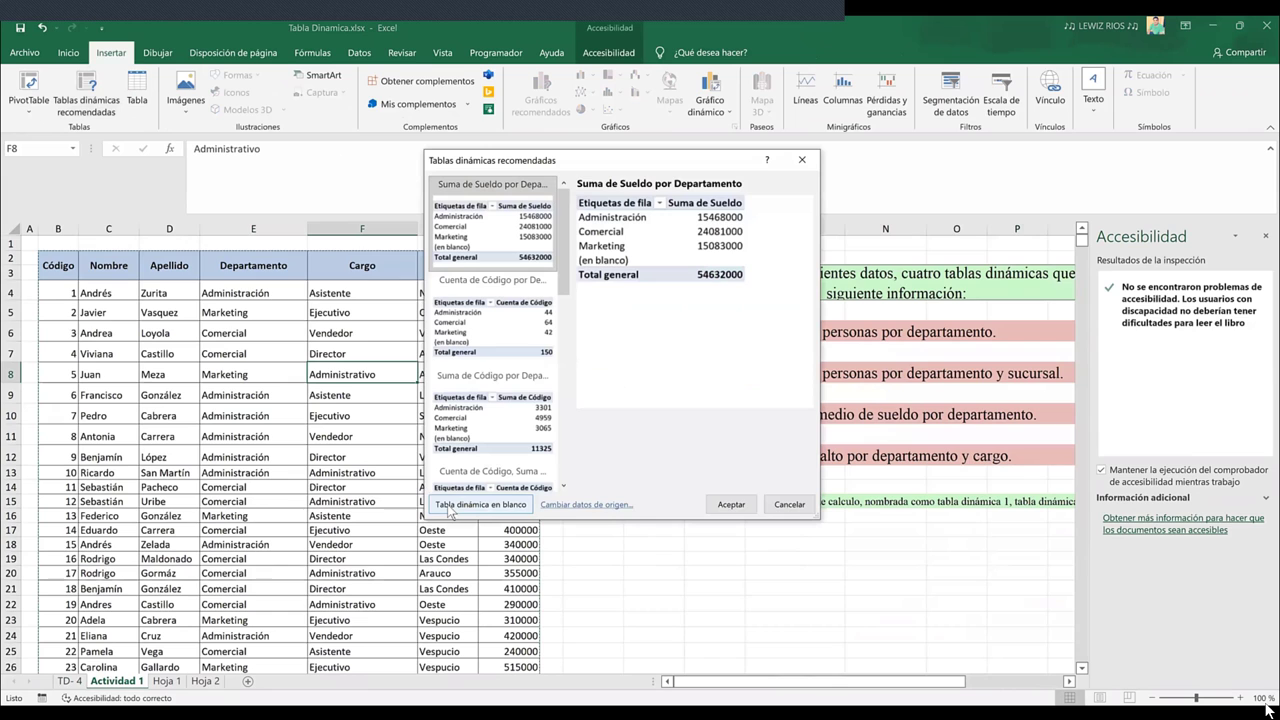
pyautogui.click(450, 508)
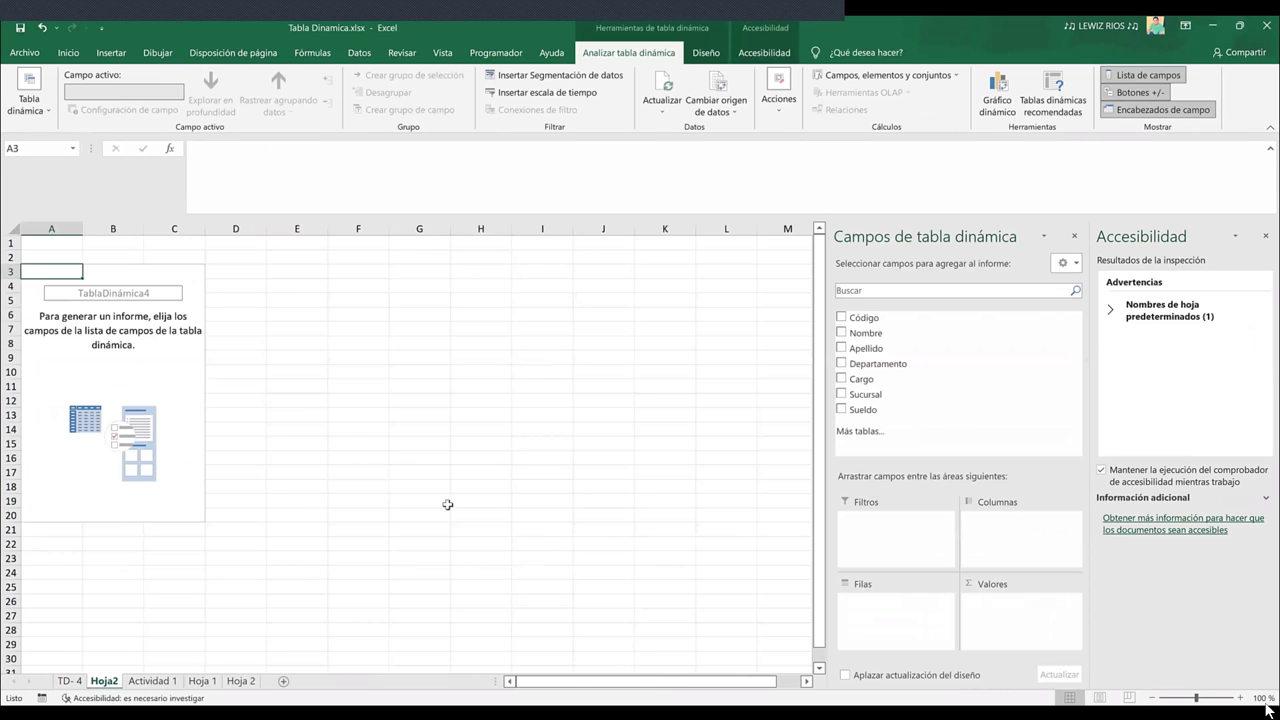
# Rename the new pivot table sheet as "TD-1"
pyautogui.doubleClick(105, 683)
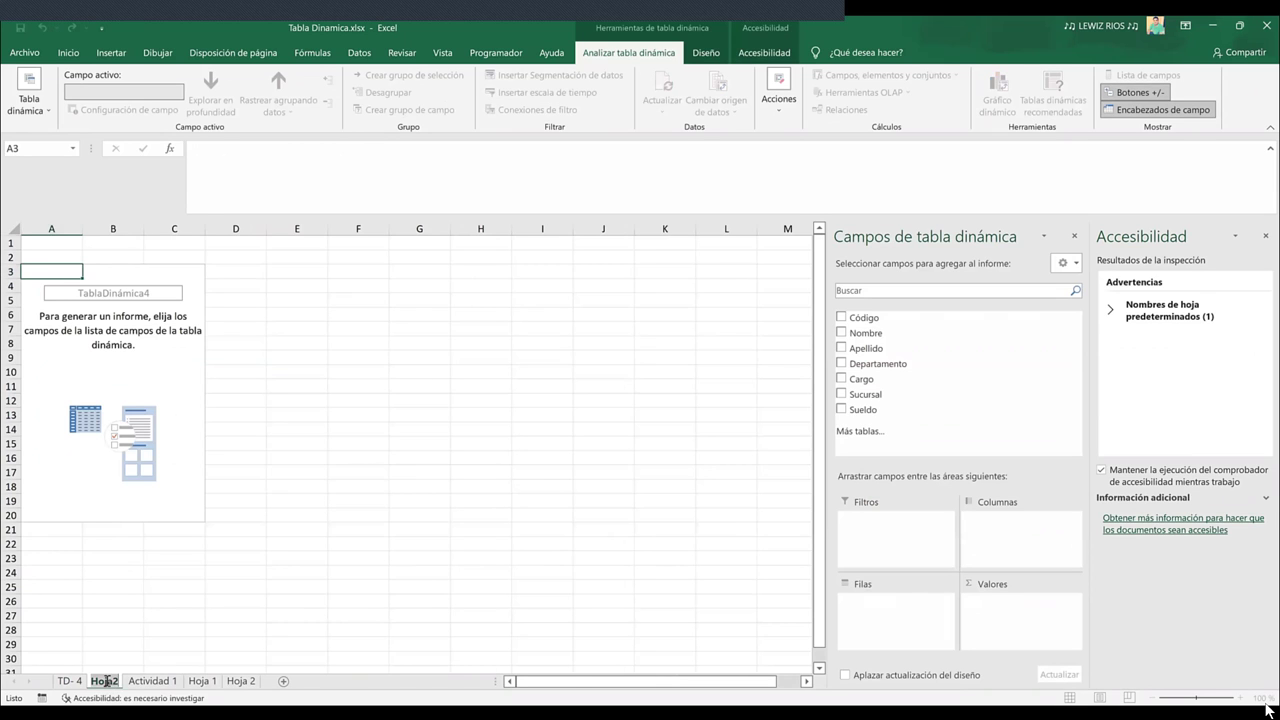
pyautogui.write('Actividad 1')
pyautogui.press('Home')
pyautogui.write('TD')
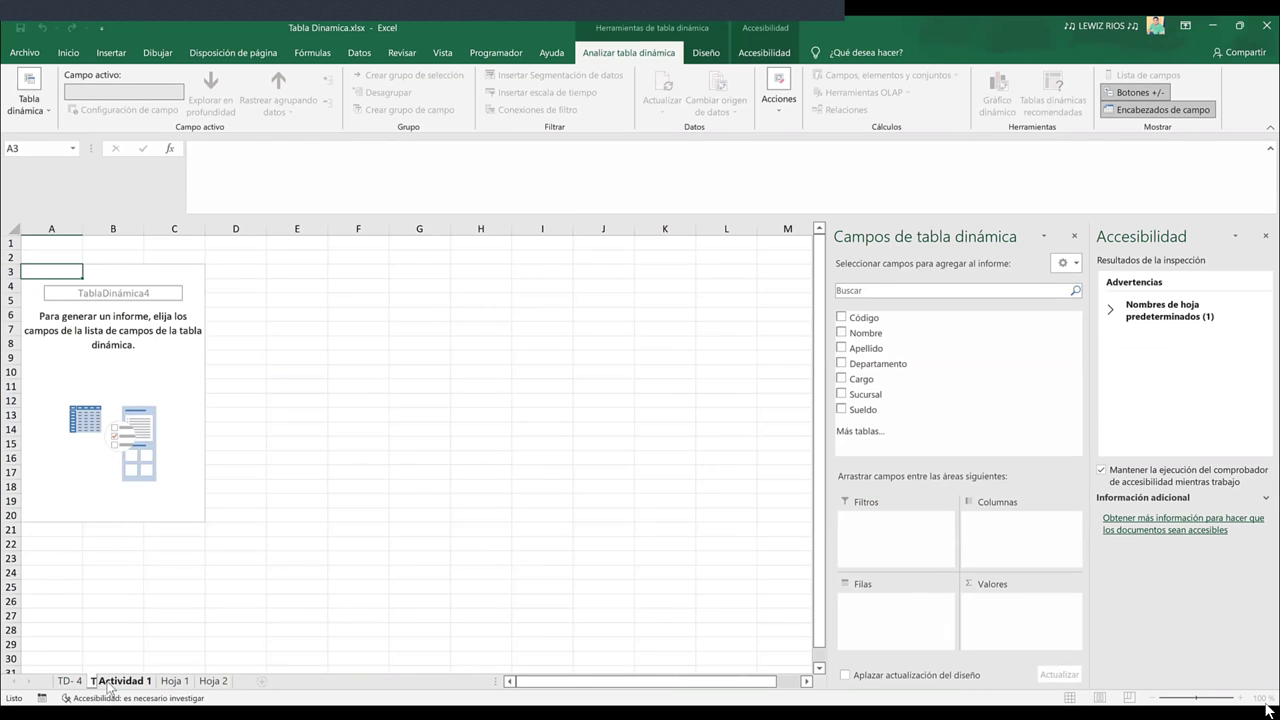
pyautogui.write('- ')
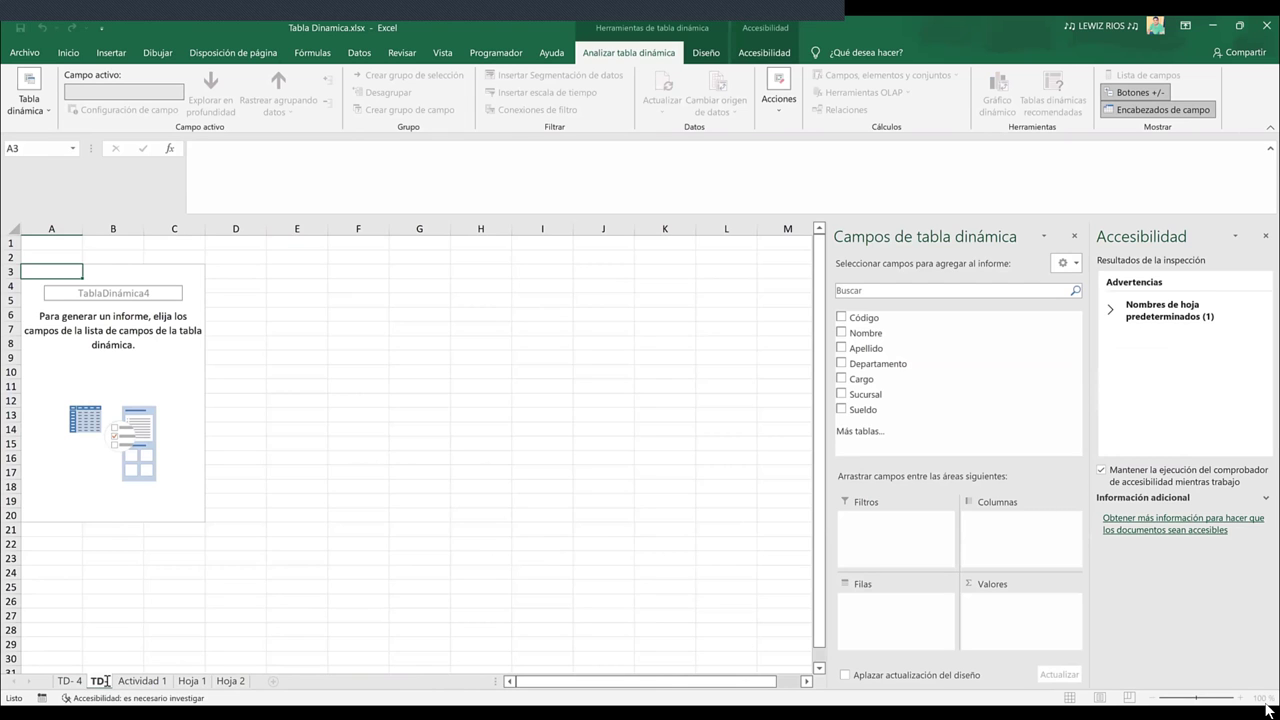
pyautogui.write(' 1')
pyautogui.press('Return')
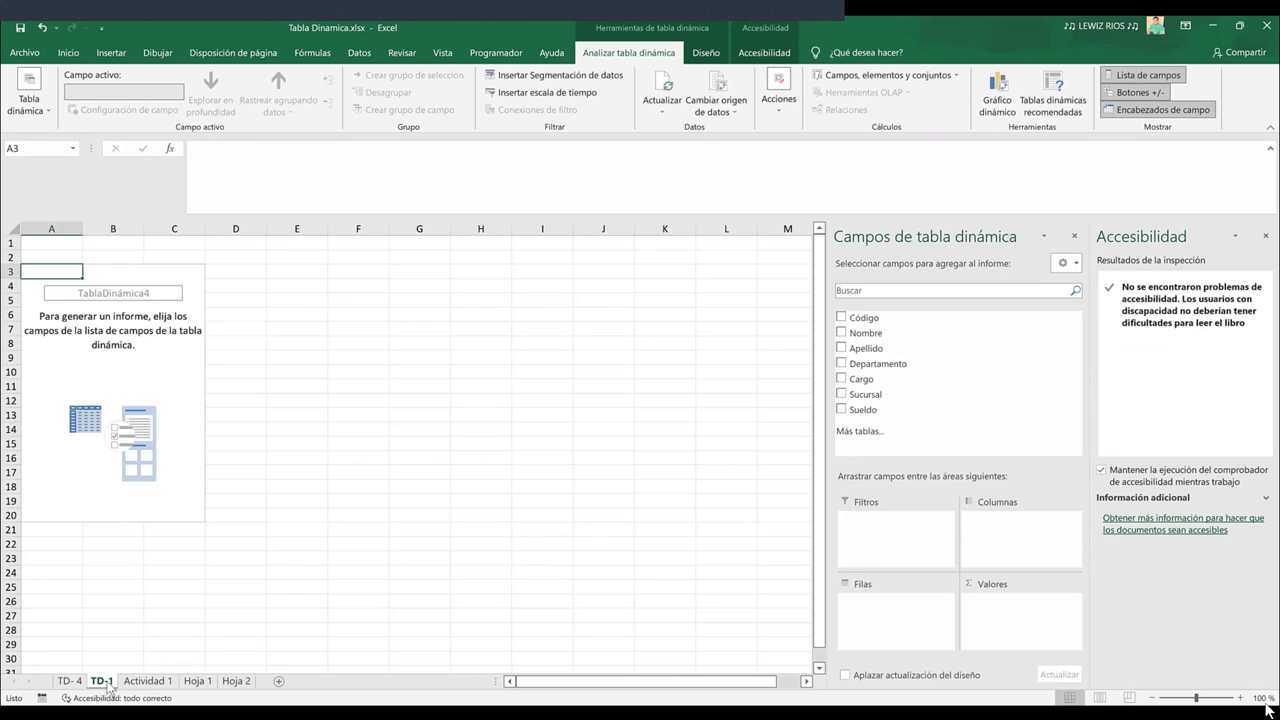
pyautogui.moveTo(108, 688)
pyautogui.mouseDown()
pyautogui.moveTo(152, 678)
pyautogui.moveTo(100, 686)
pyautogui.mouseUp()
# Check the Tabla dinámica 1 requirement on Actividad 1, and add Departamento as rows and Código as values to the TD-1 pivot table
pyautogui.click(127, 684)
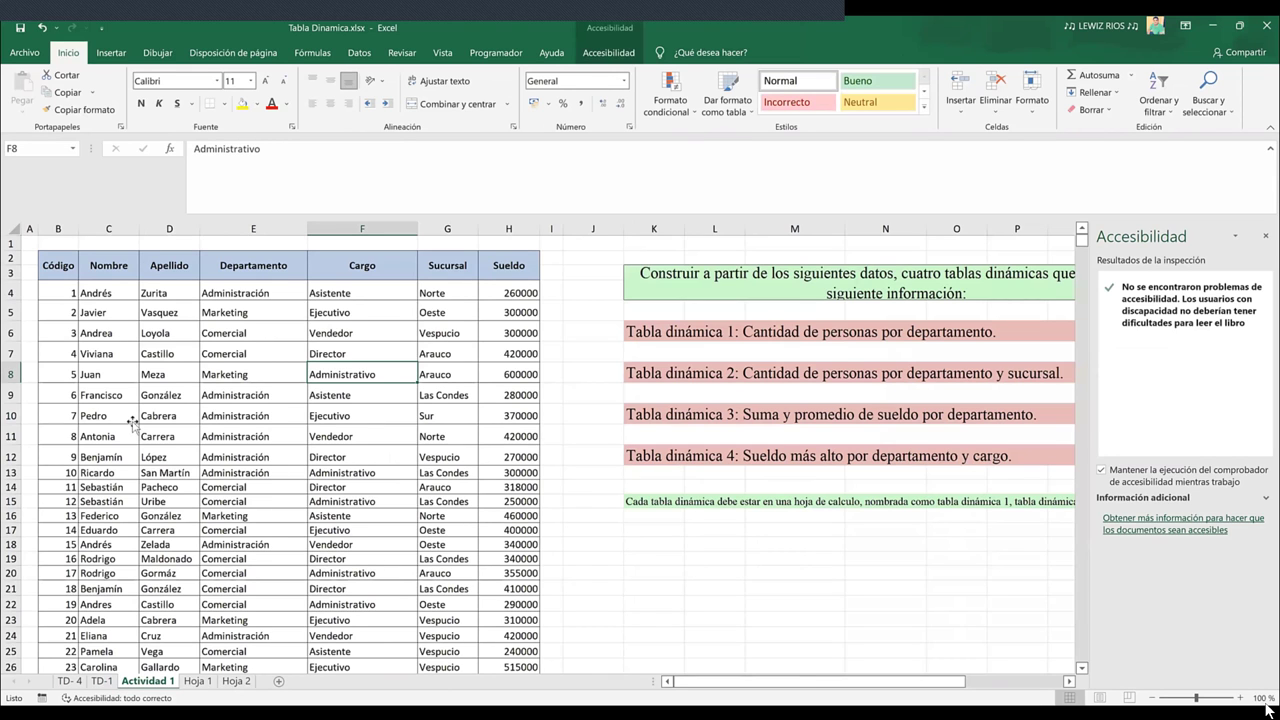
pyautogui.hotkey('ctrl', 'pageup')
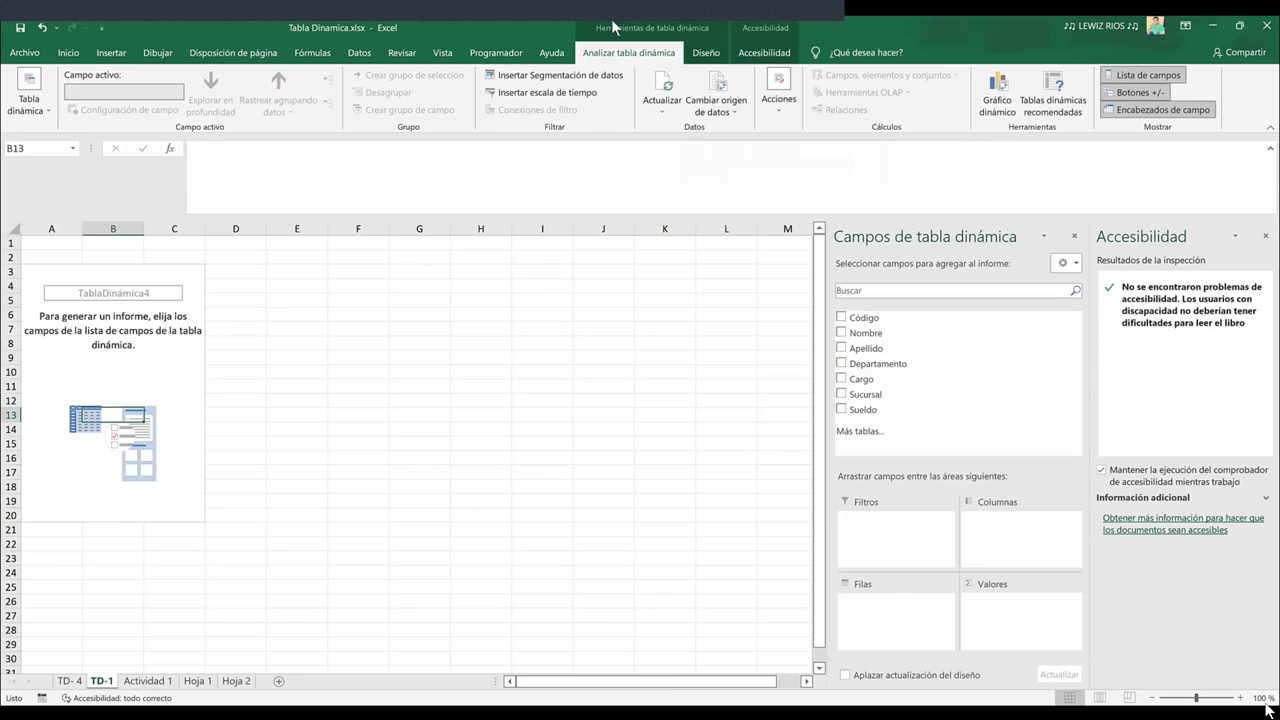
pyautogui.click(901, 380)
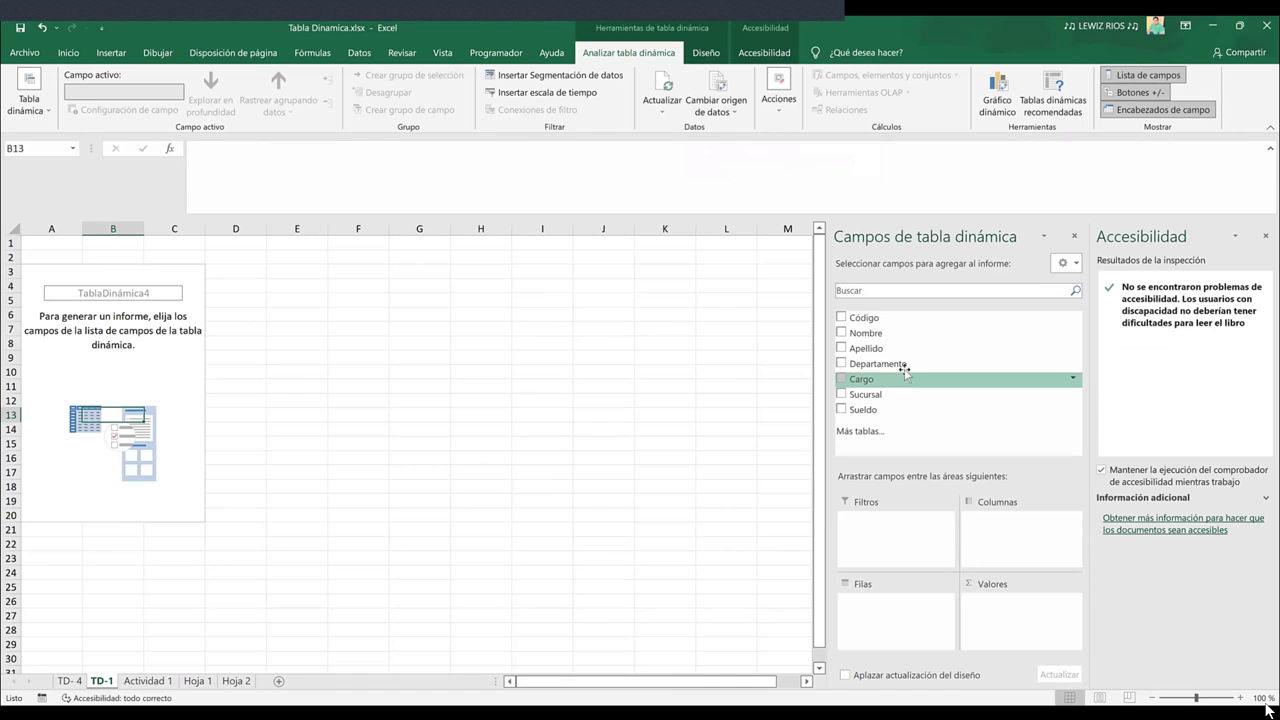
pyautogui.click(842, 364)
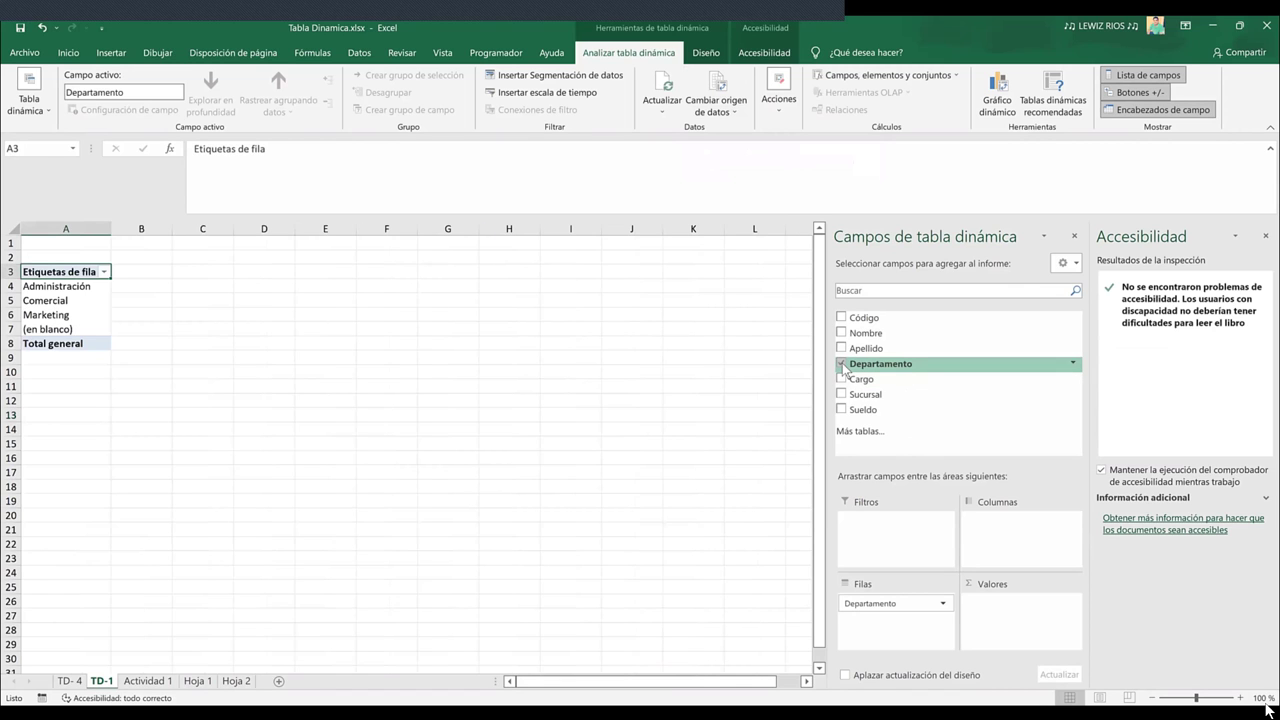
pyautogui.click(842, 318)
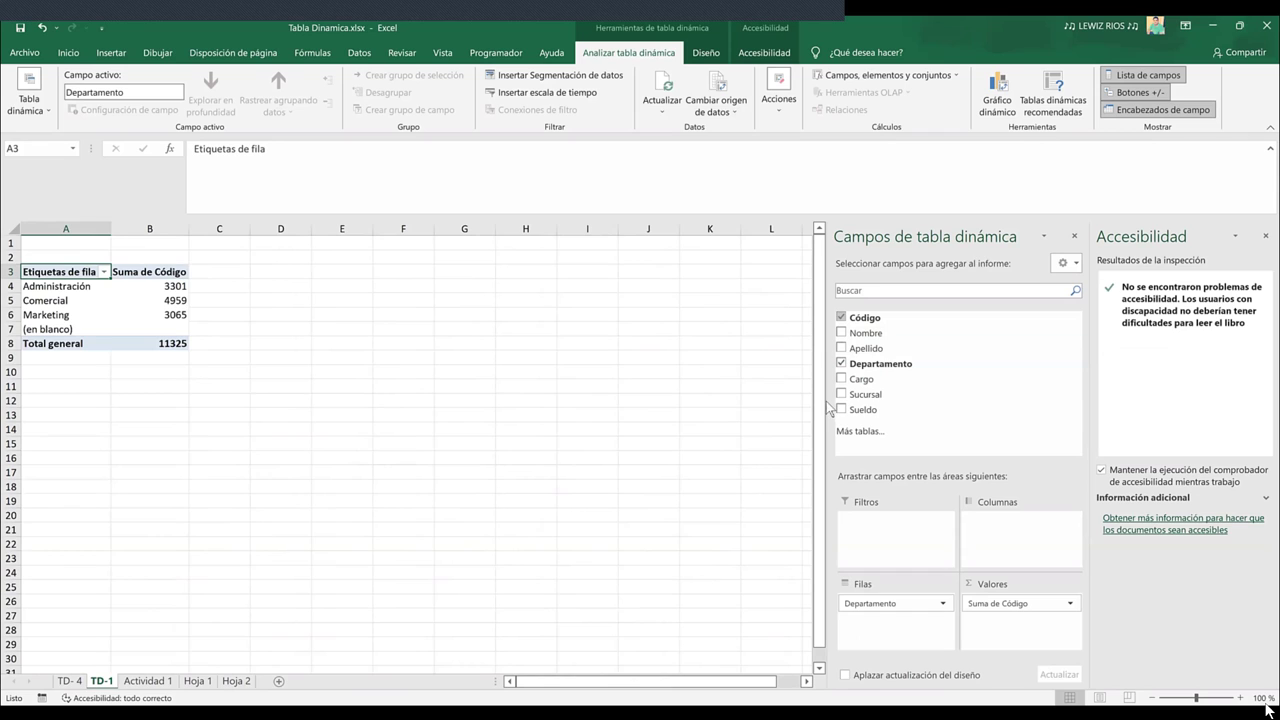
pyautogui.click(855, 350)
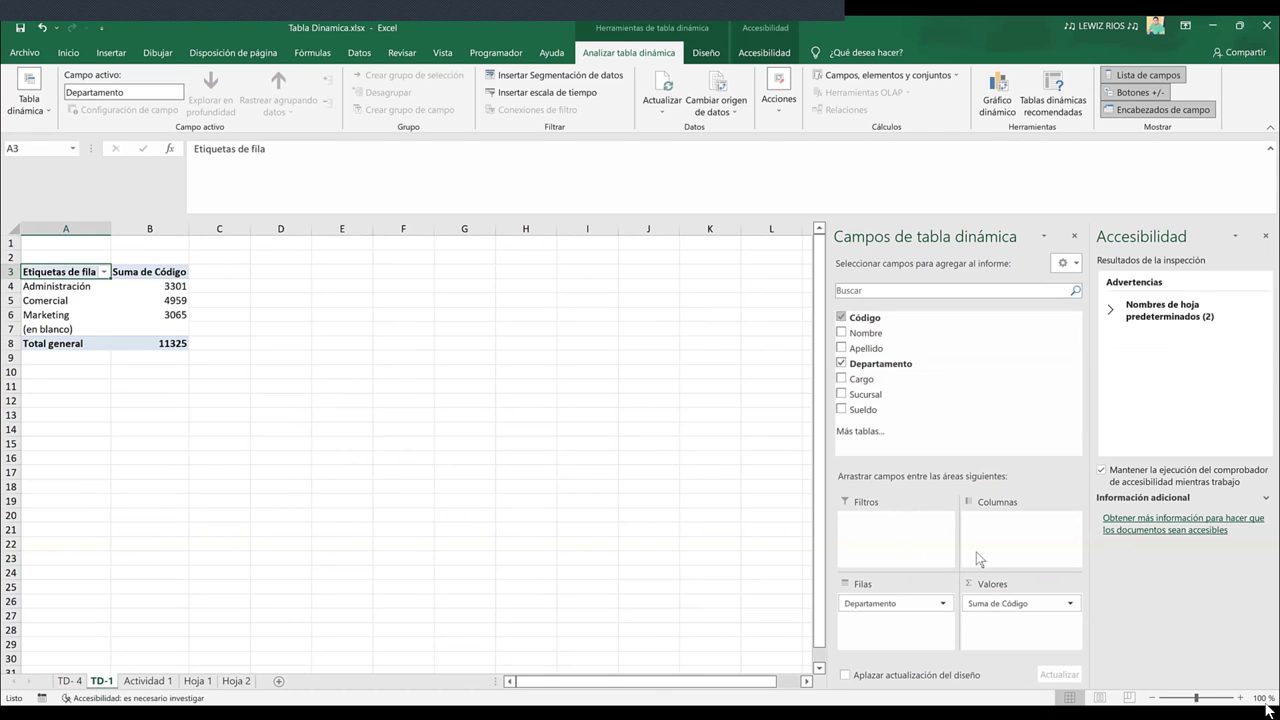
# Change the Código value field on TD-1 to summarize by Recuento, reviewing the available calculation types first
pyautogui.click(1033, 604)
pyautogui.click(1033, 605)
pyautogui.click(1033, 604)
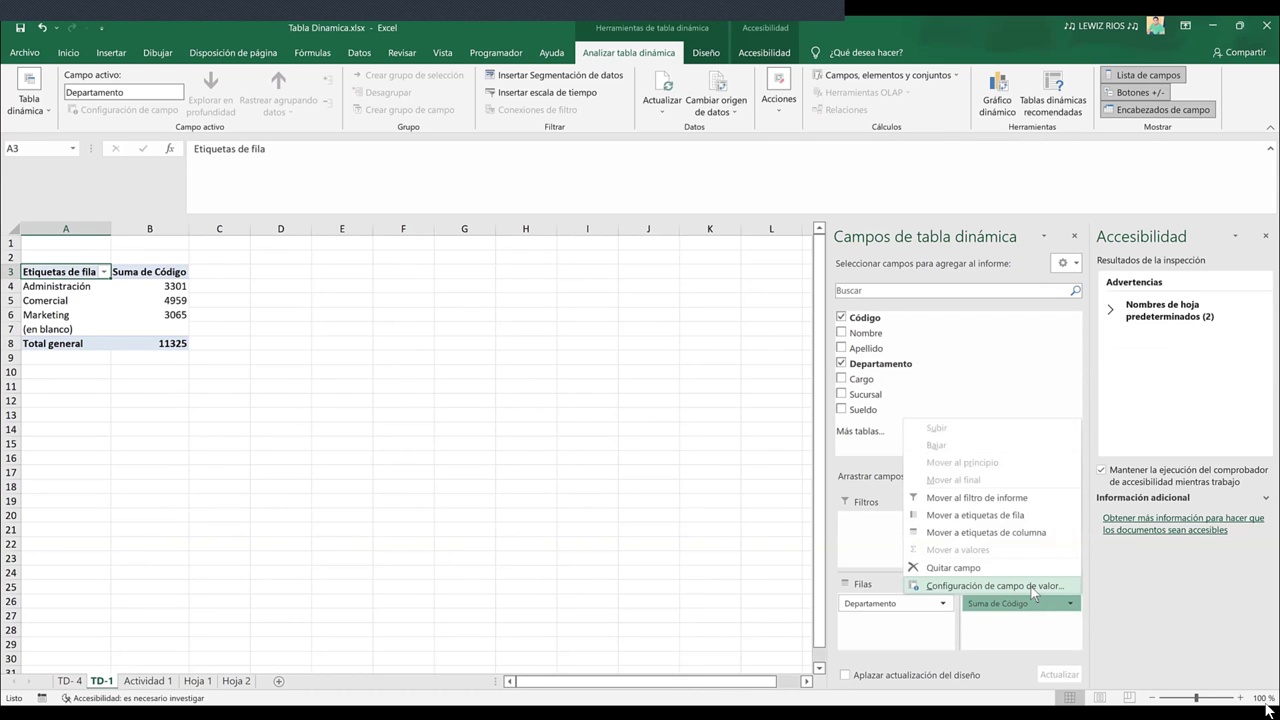
pyautogui.click(1032, 588)
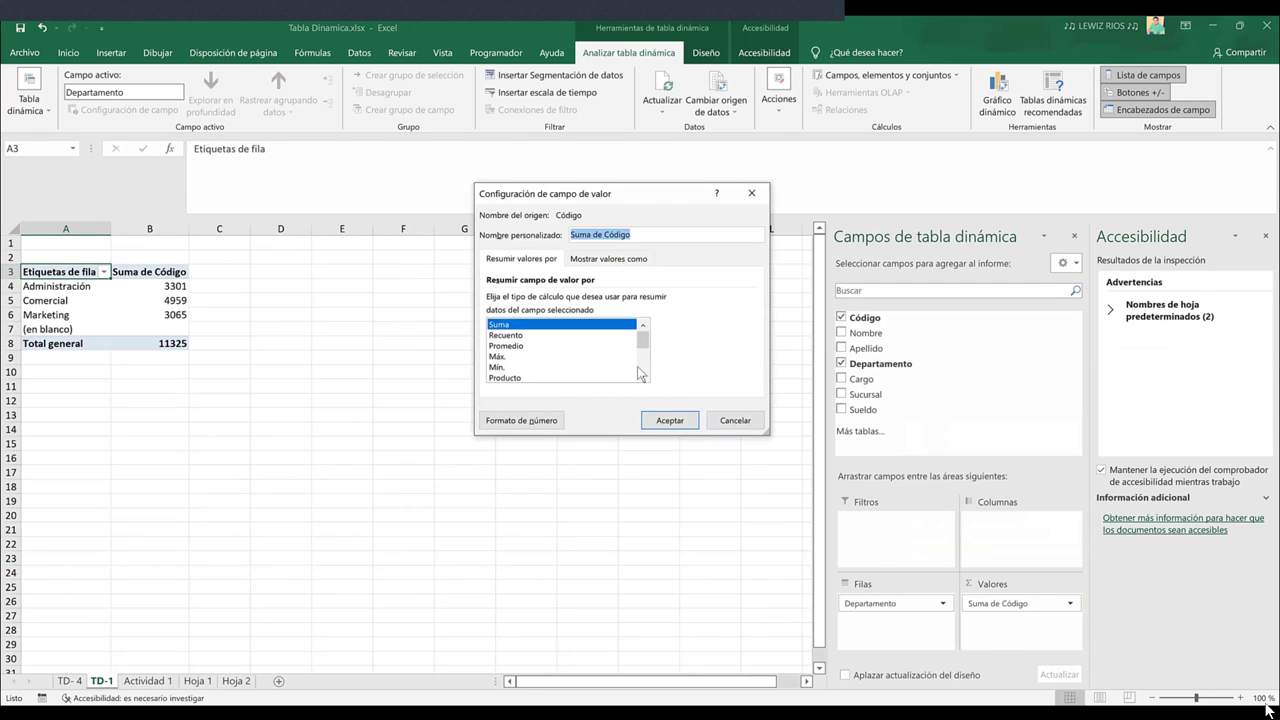
pyautogui.click(643, 376)
pyautogui.click(643, 376)
pyautogui.click(643, 376)
pyautogui.click(643, 376)
pyautogui.click(643, 376)
pyautogui.click(643, 376)
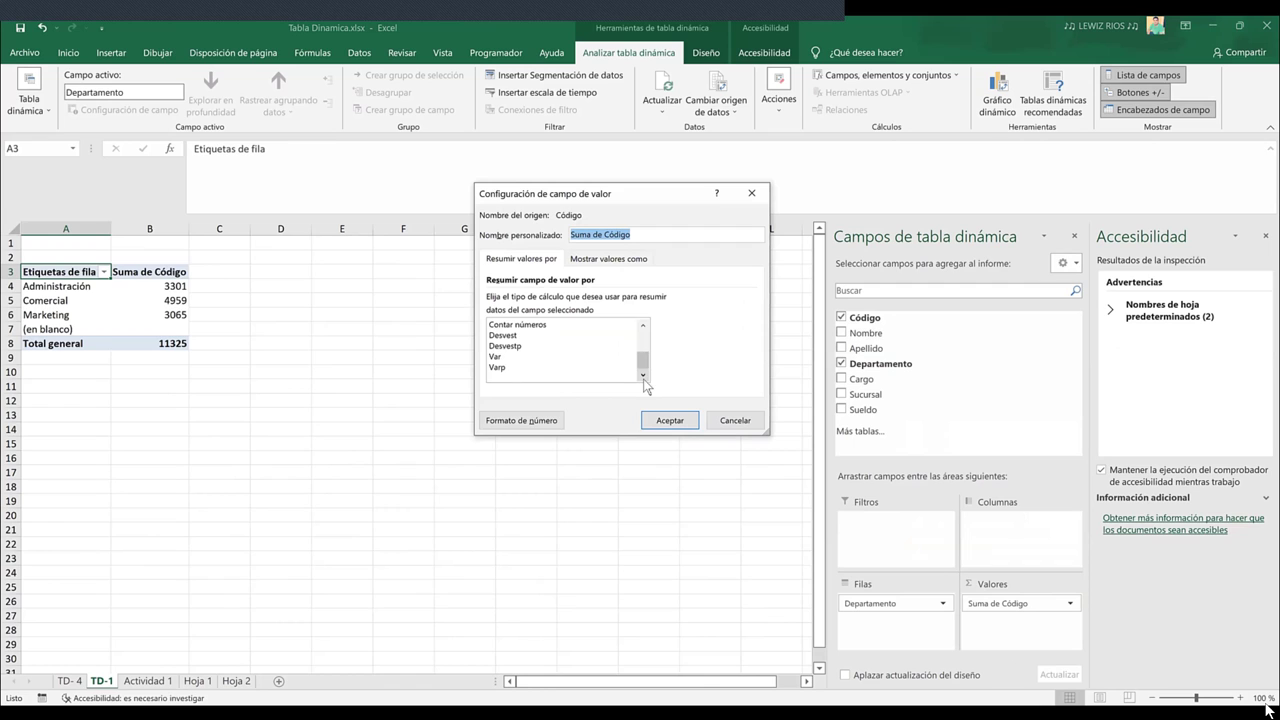
pyautogui.scroll(2, 645, 334)
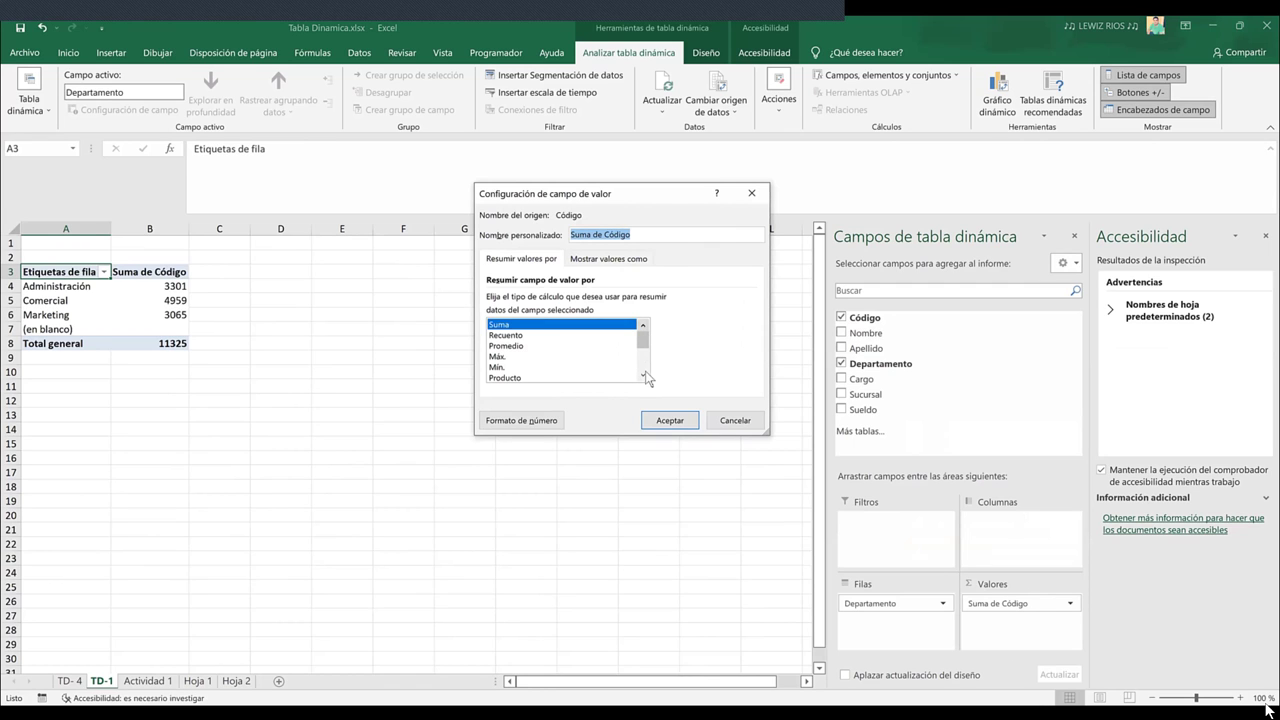
pyautogui.click(644, 376)
pyautogui.click(645, 377)
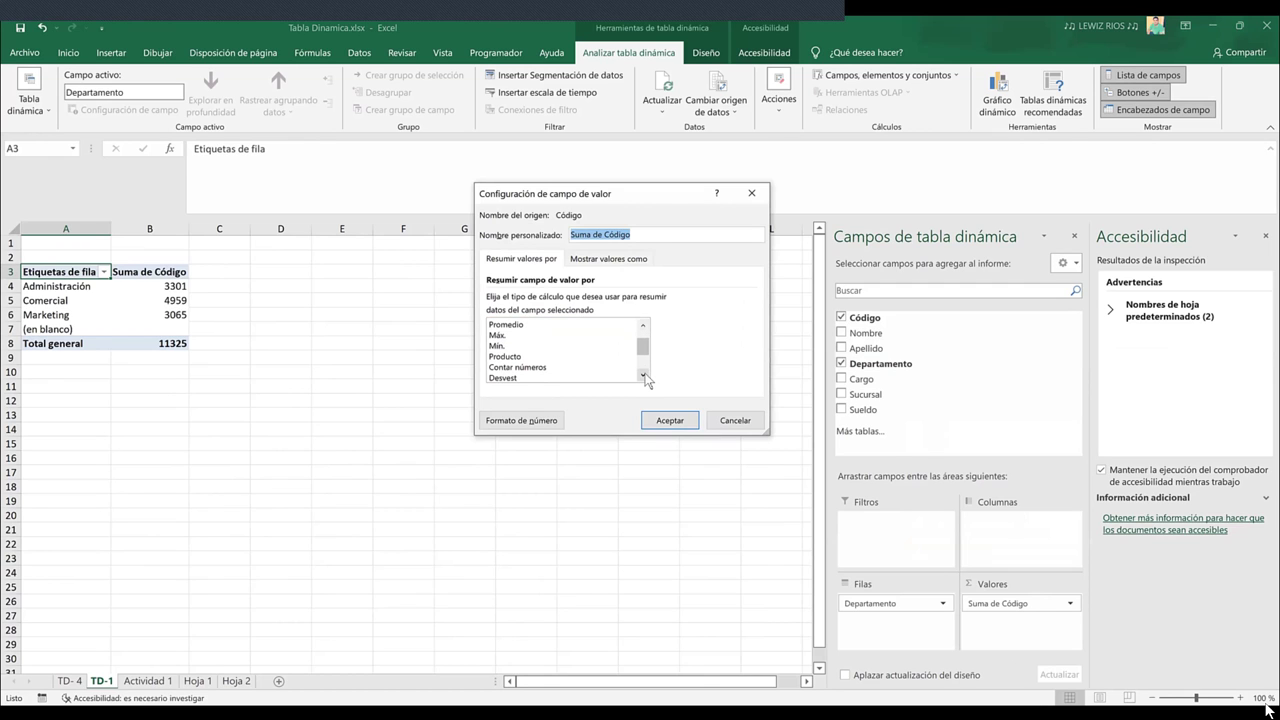
pyautogui.click(644, 327)
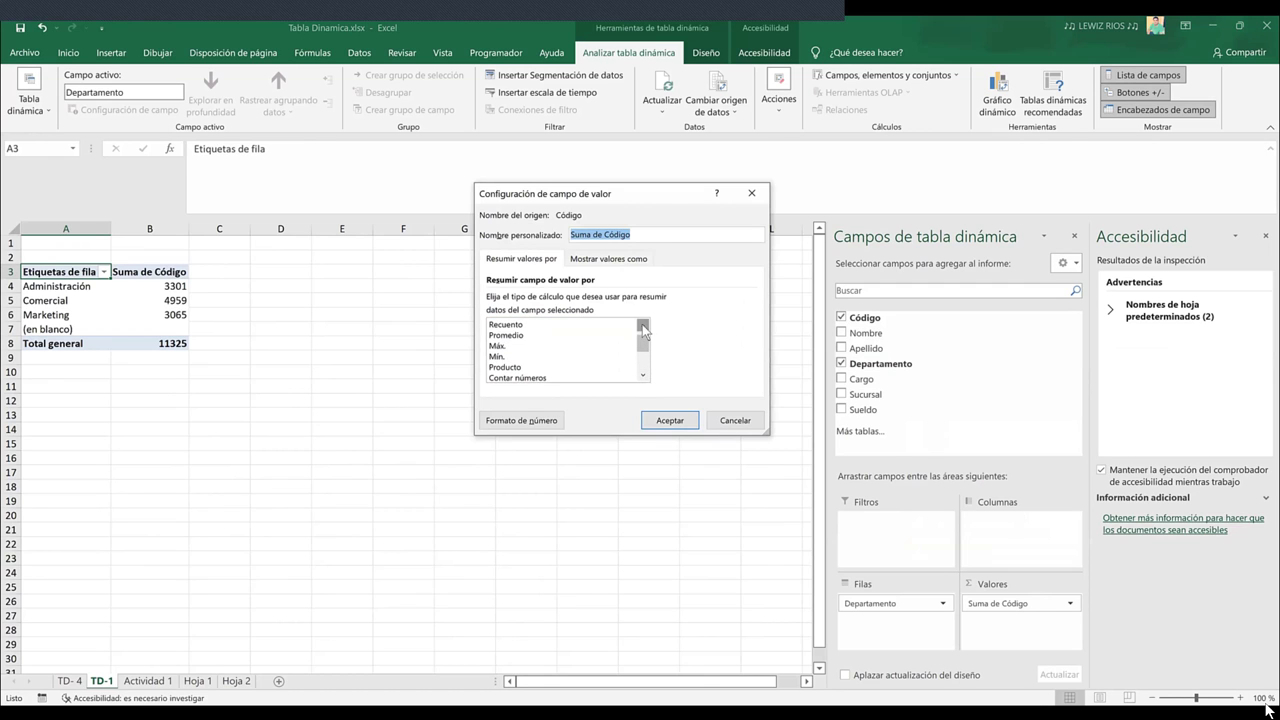
pyautogui.click(644, 327)
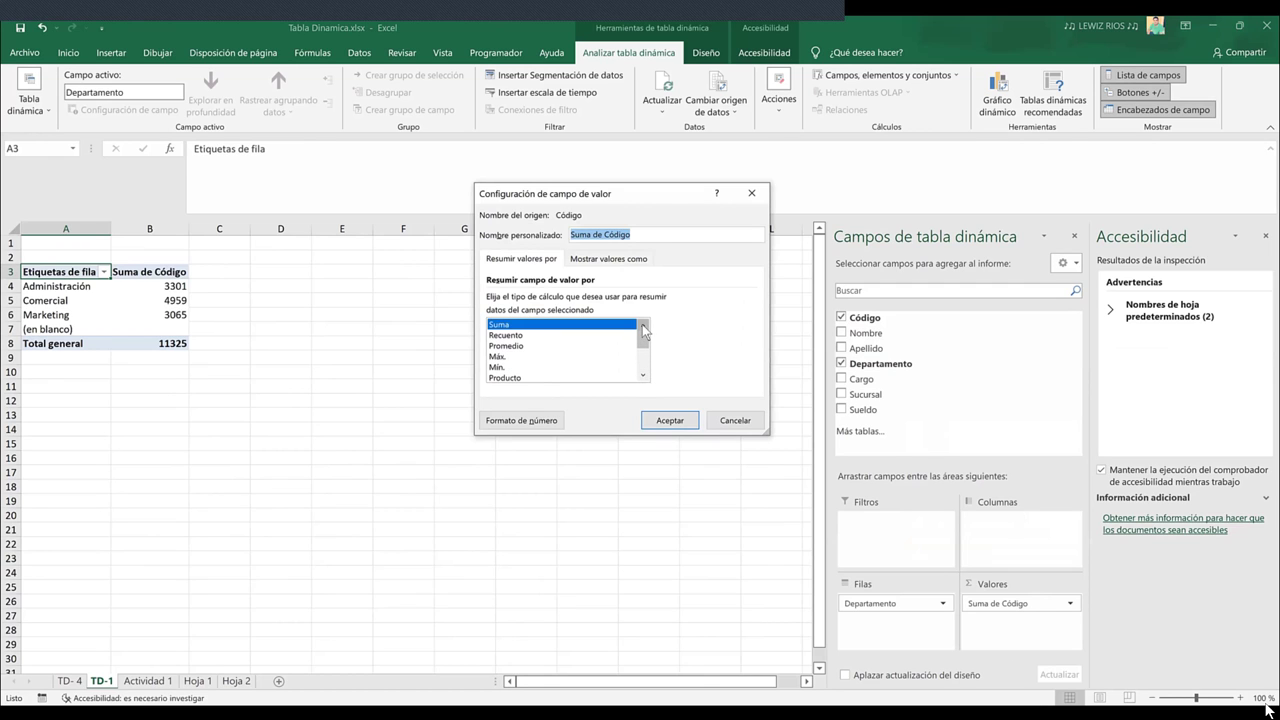
pyautogui.click(645, 375)
pyautogui.click(645, 375)
pyautogui.click(645, 375)
pyautogui.click(645, 375)
pyautogui.click(645, 375)
pyautogui.click(645, 375)
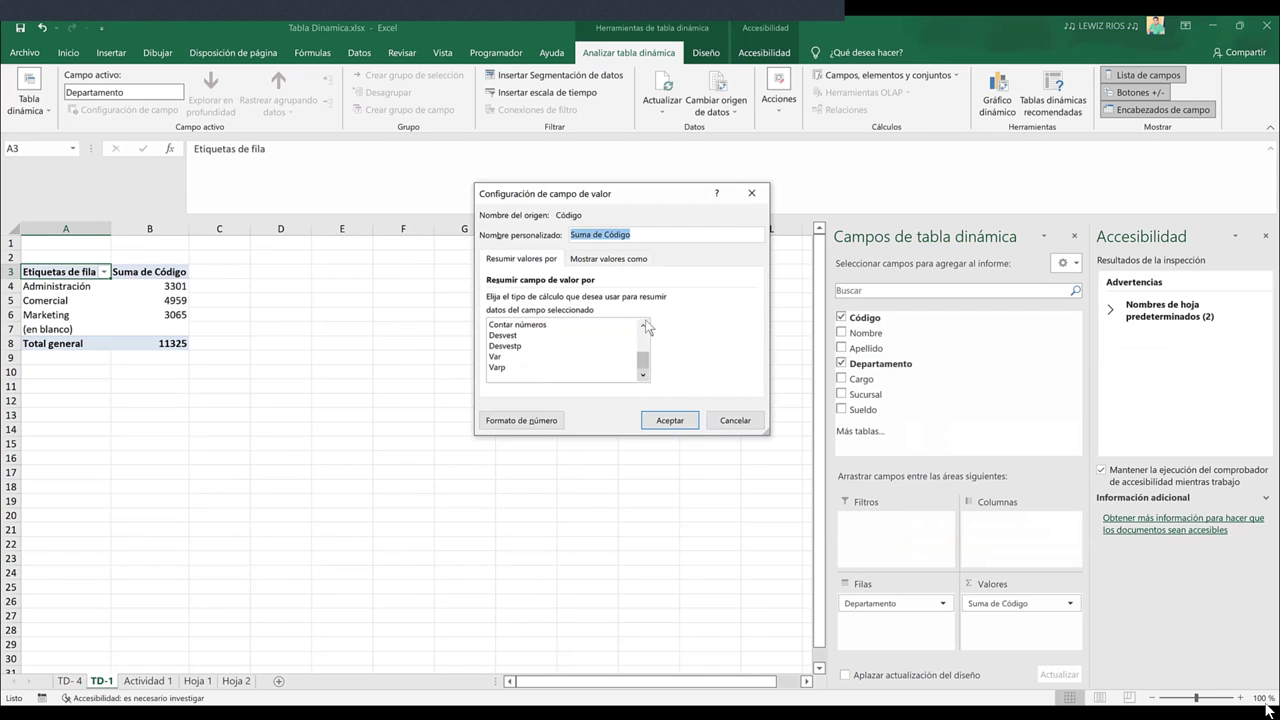
pyautogui.click(644, 326)
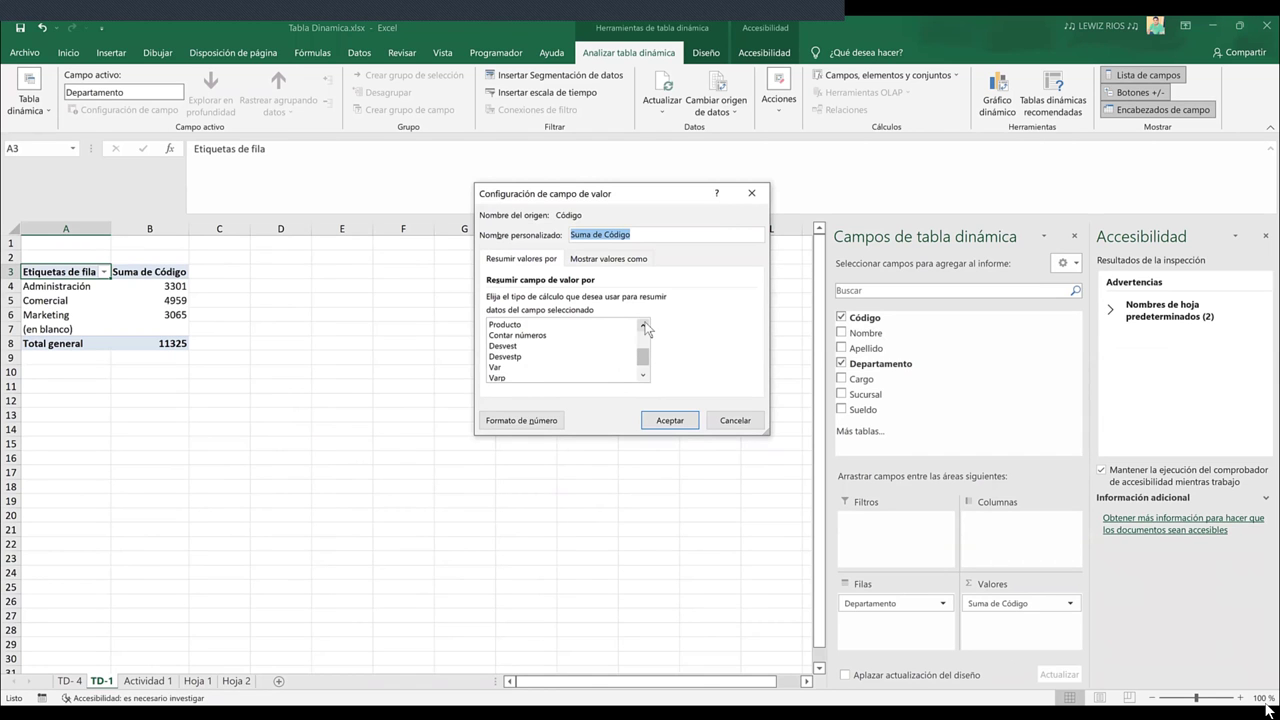
pyautogui.scroll(2, 645, 328)
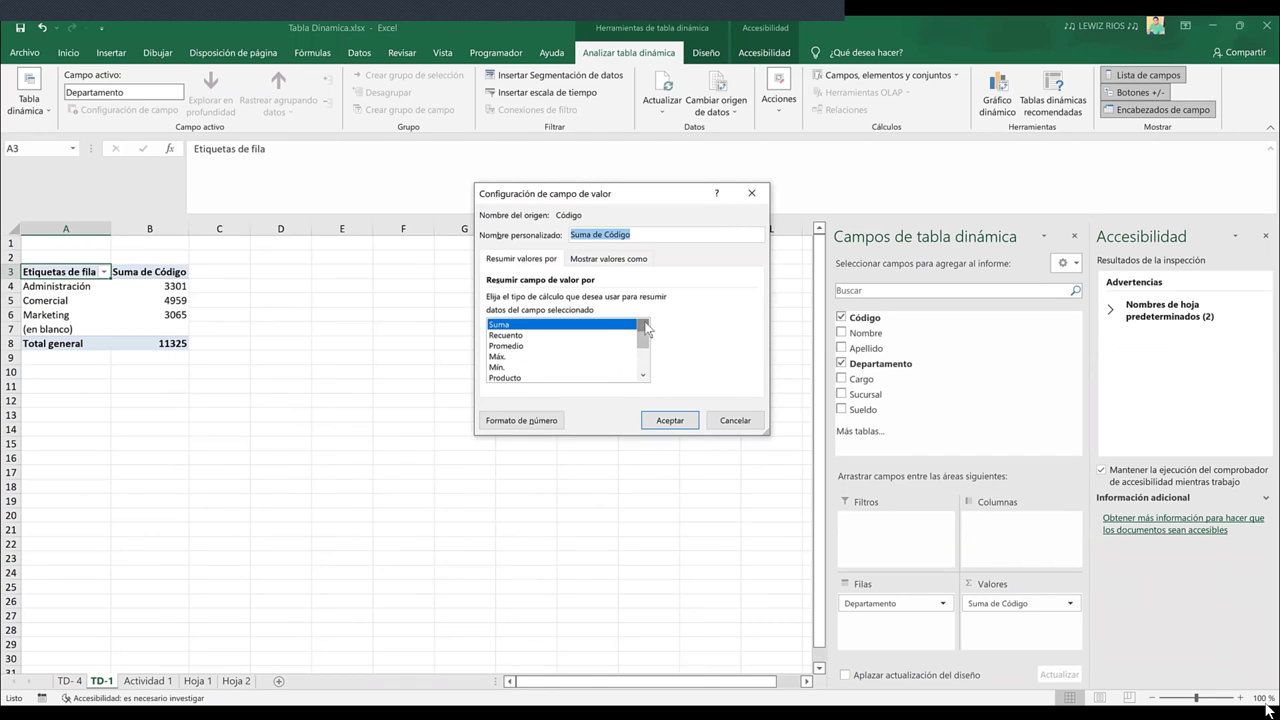
pyautogui.click(581, 336)
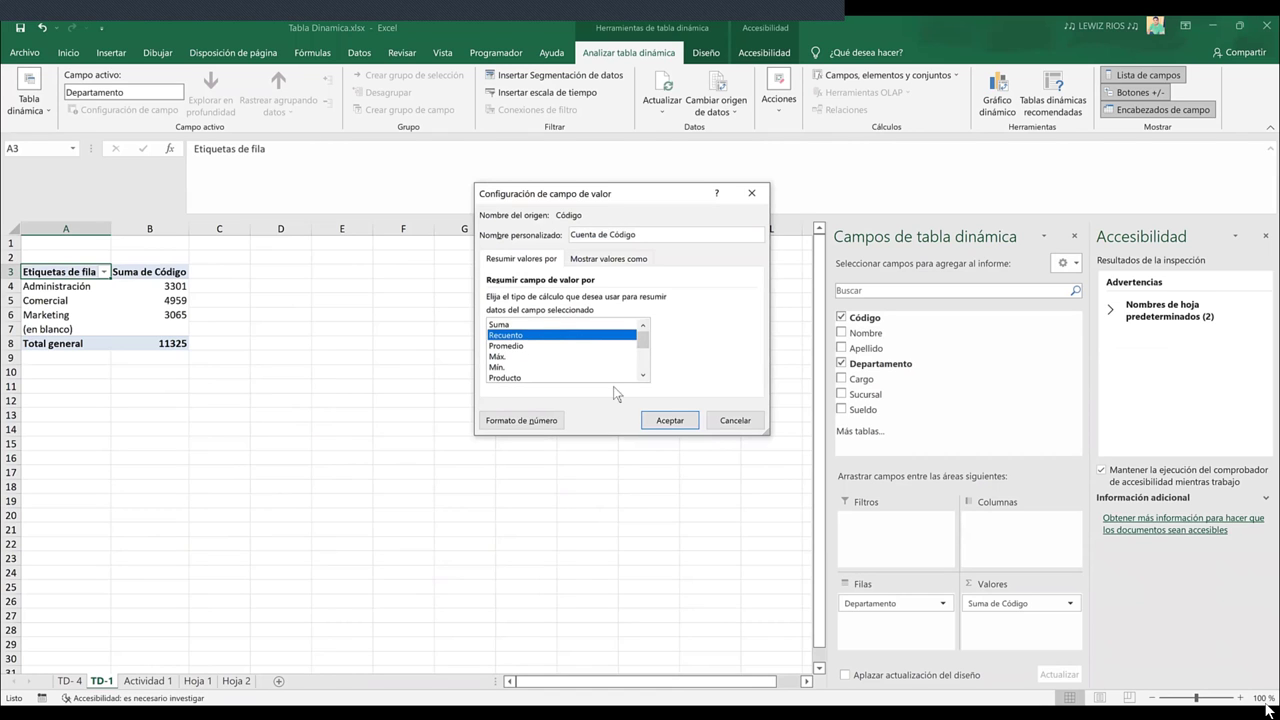
pyautogui.click(664, 421)
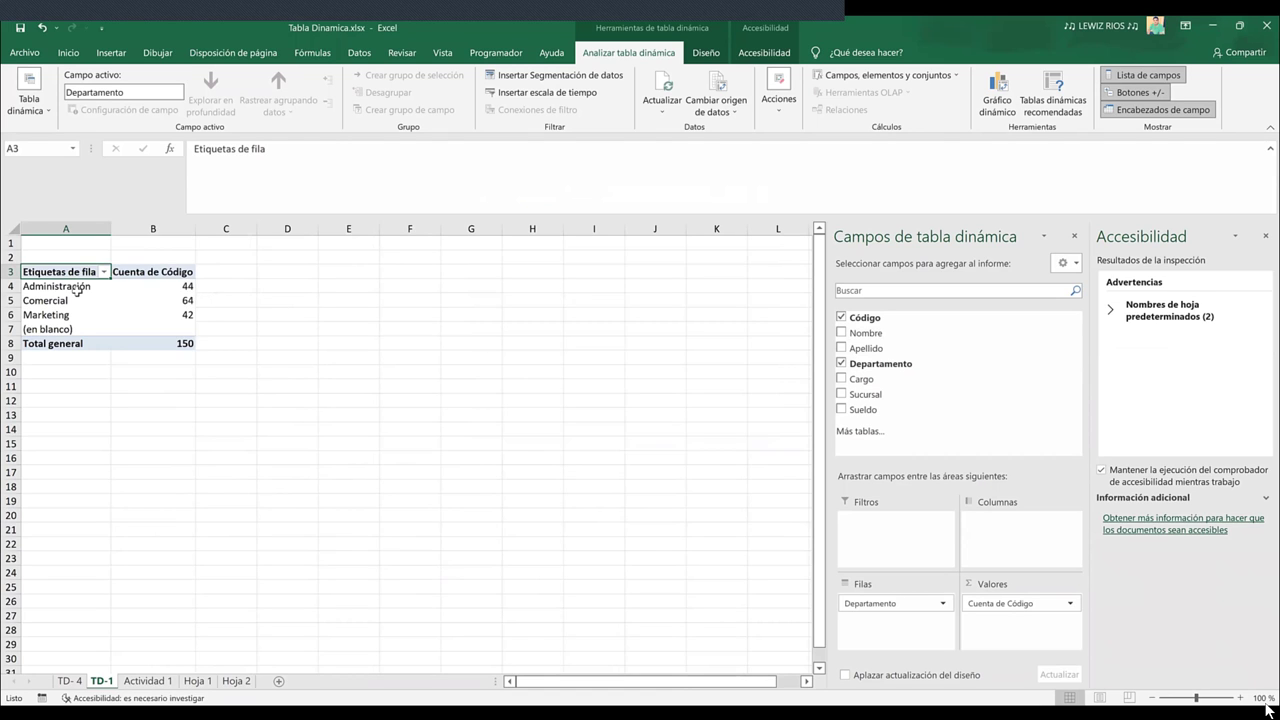
# Check the Administración count on TD-1 and turn on filters for the employee table's header row, Código through Sueldo, on Actividad 1
pyautogui.click(173, 287)
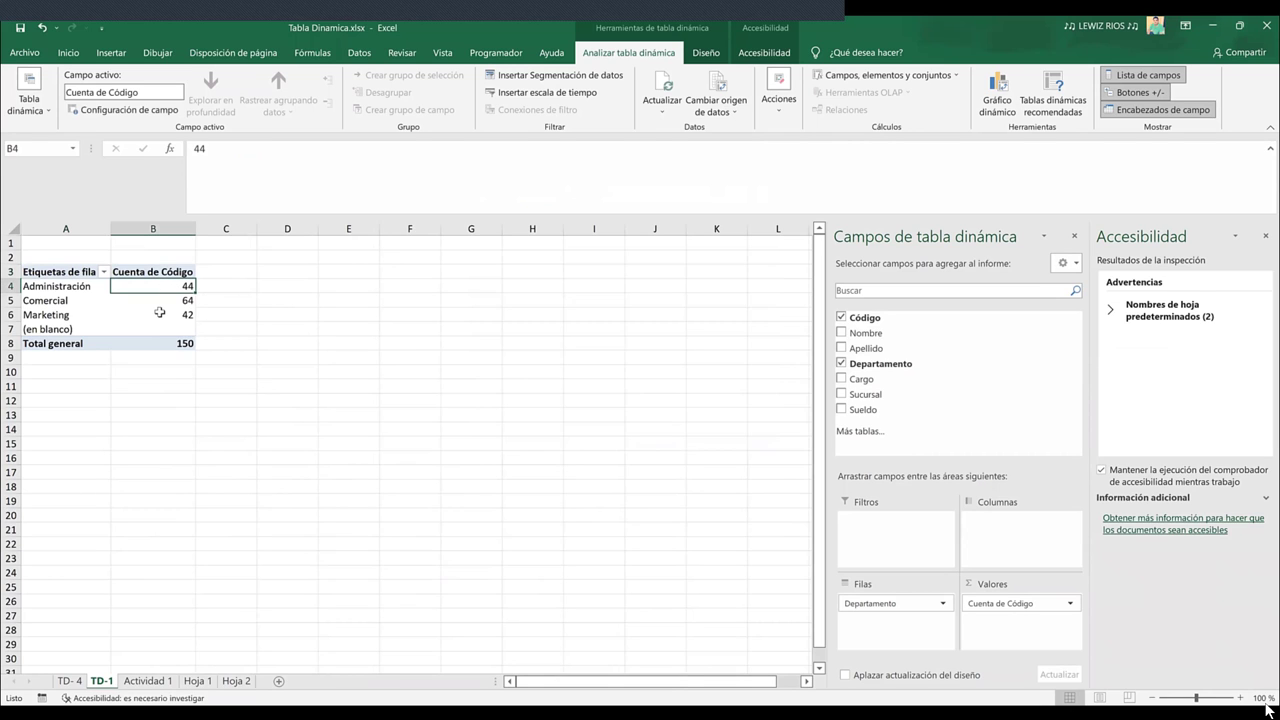
pyautogui.moveTo(160, 313)
pyautogui.click(157, 681)
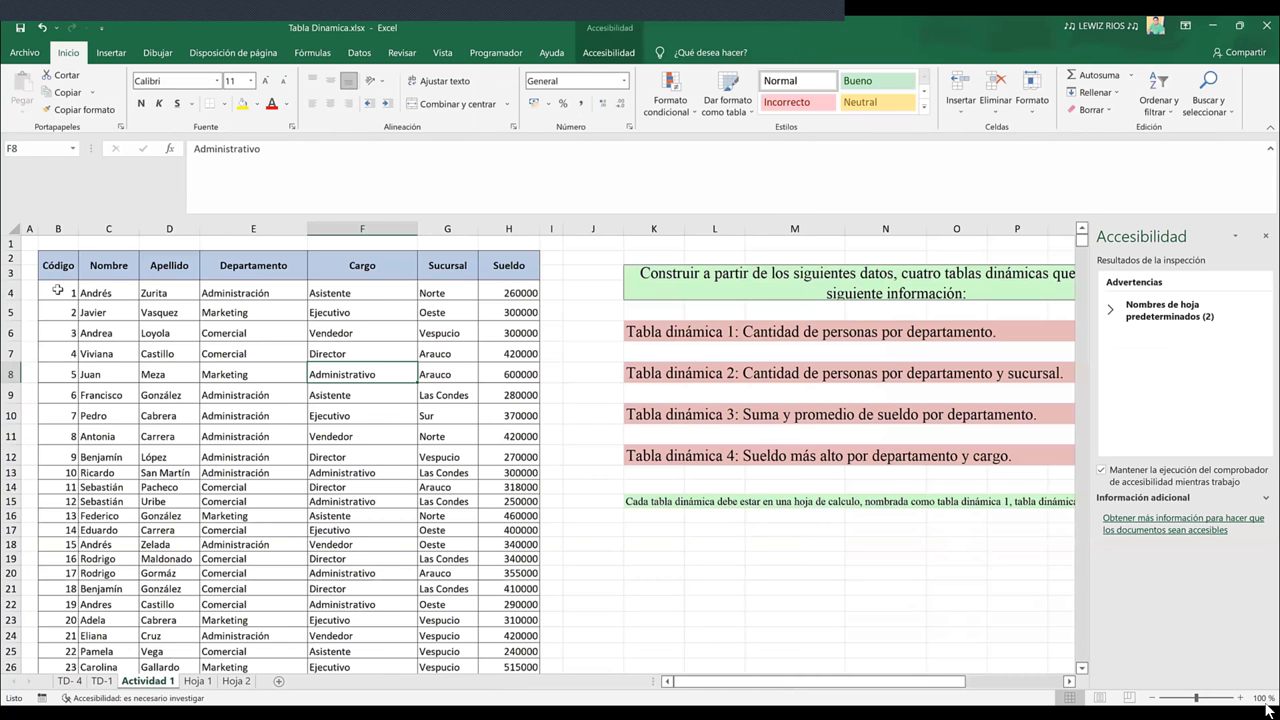
pyautogui.moveTo(58, 265); pyautogui.dragTo(508, 270)
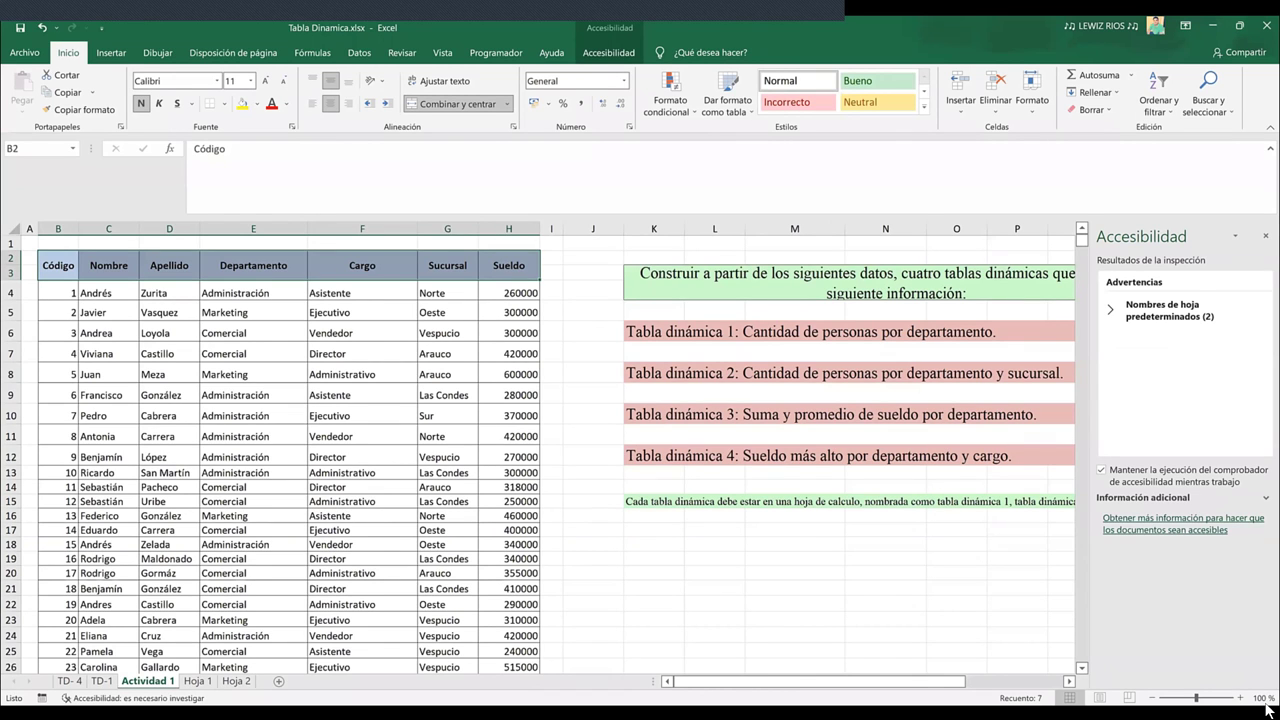
pyautogui.click(104, 681)
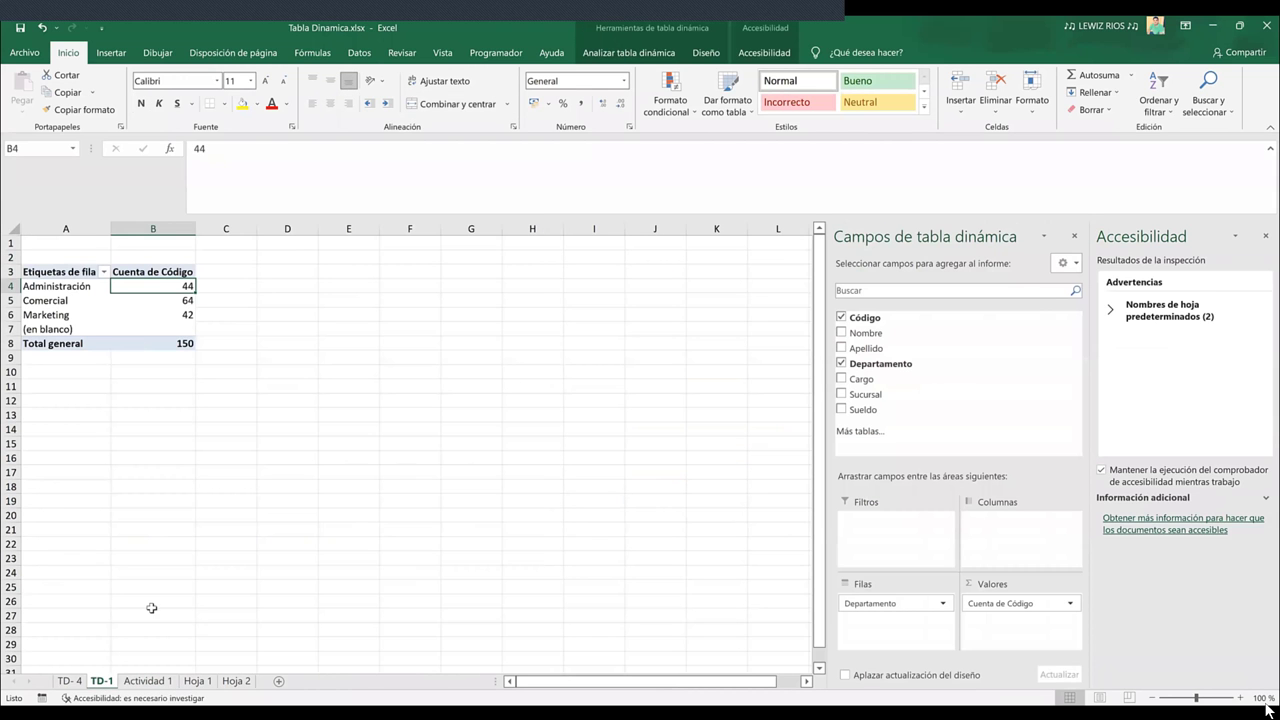
pyautogui.click(148, 681)
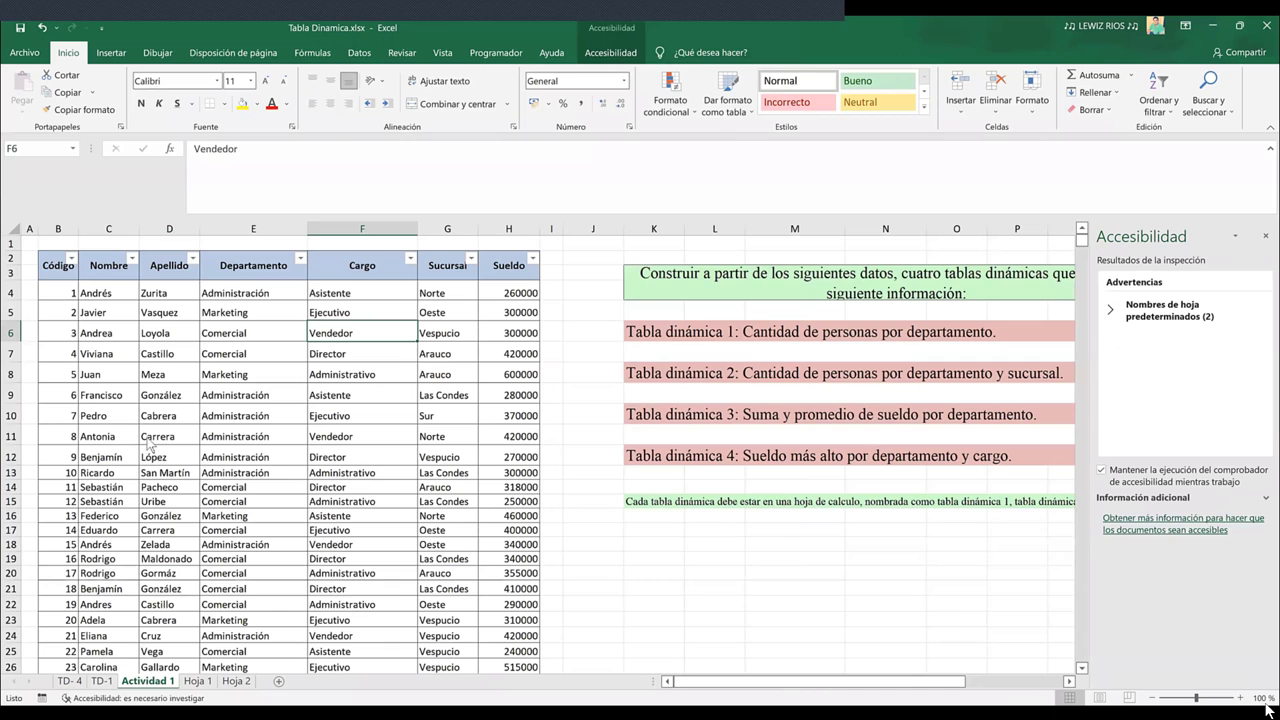
# Filter the Departamento column on Actividad 1 to show only Administración
pyautogui.hotkey('alt', 'Down')
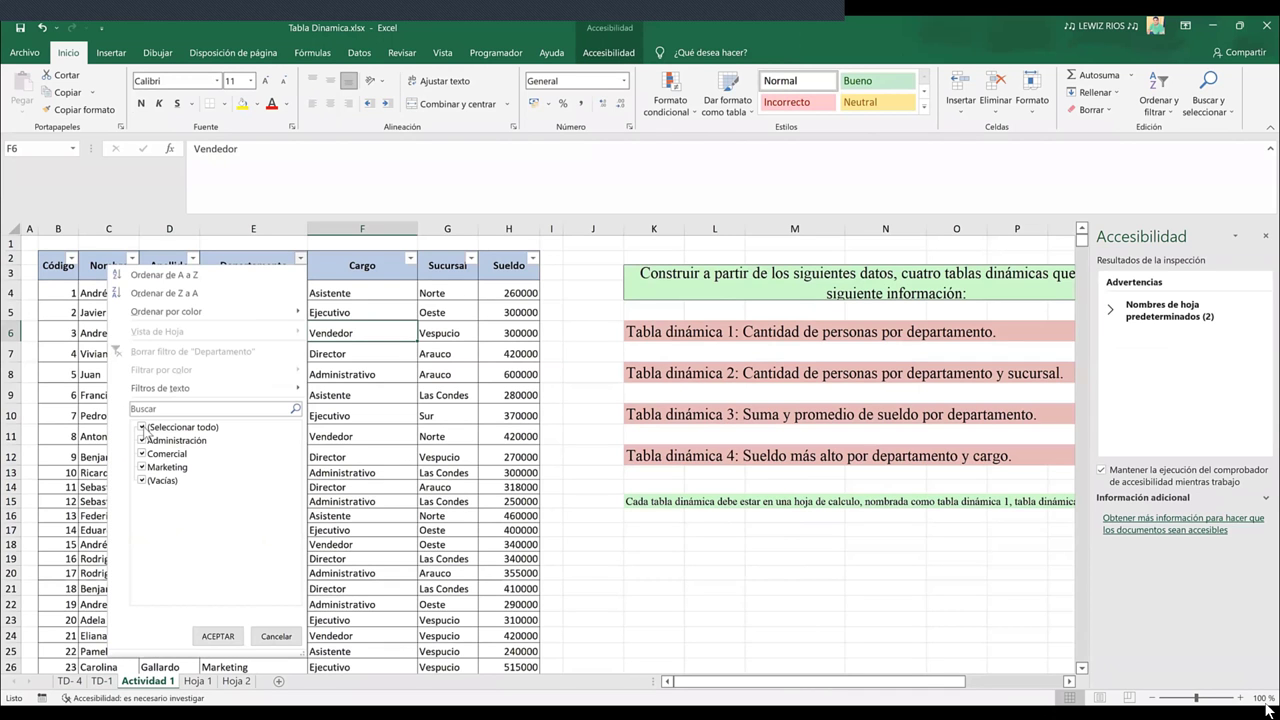
pyautogui.click(142, 428)
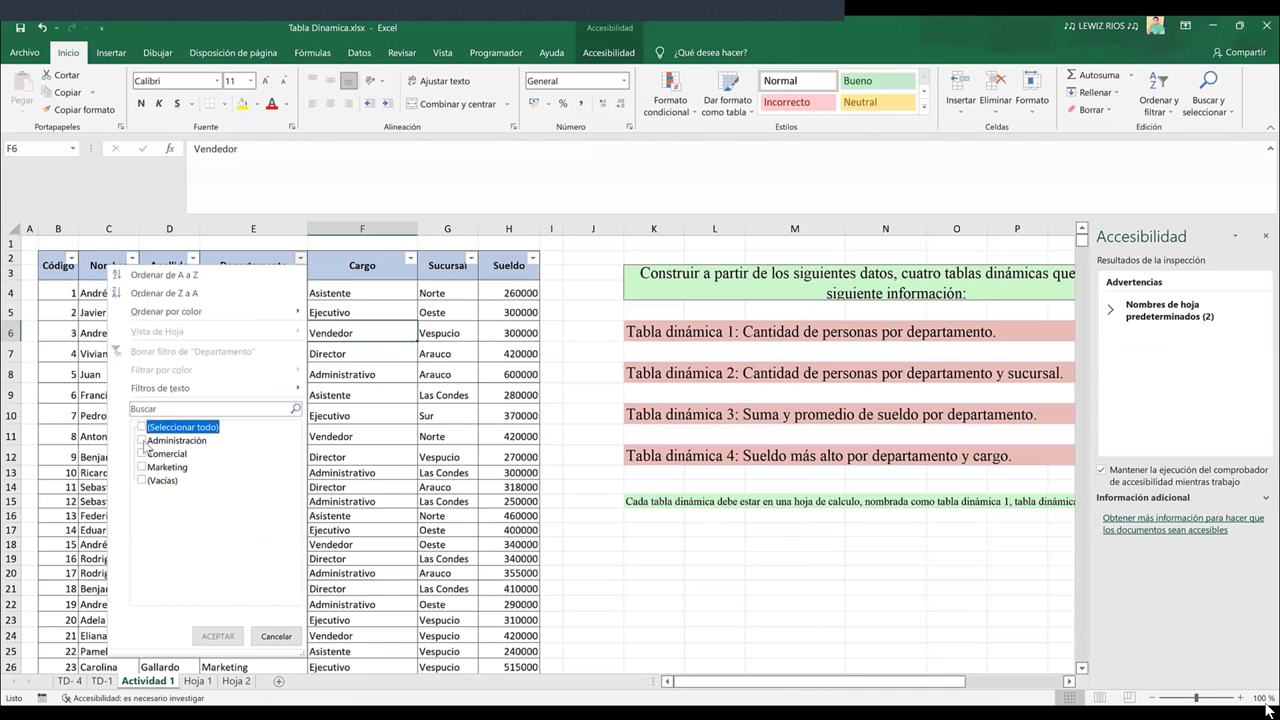
pyautogui.click(142, 441)
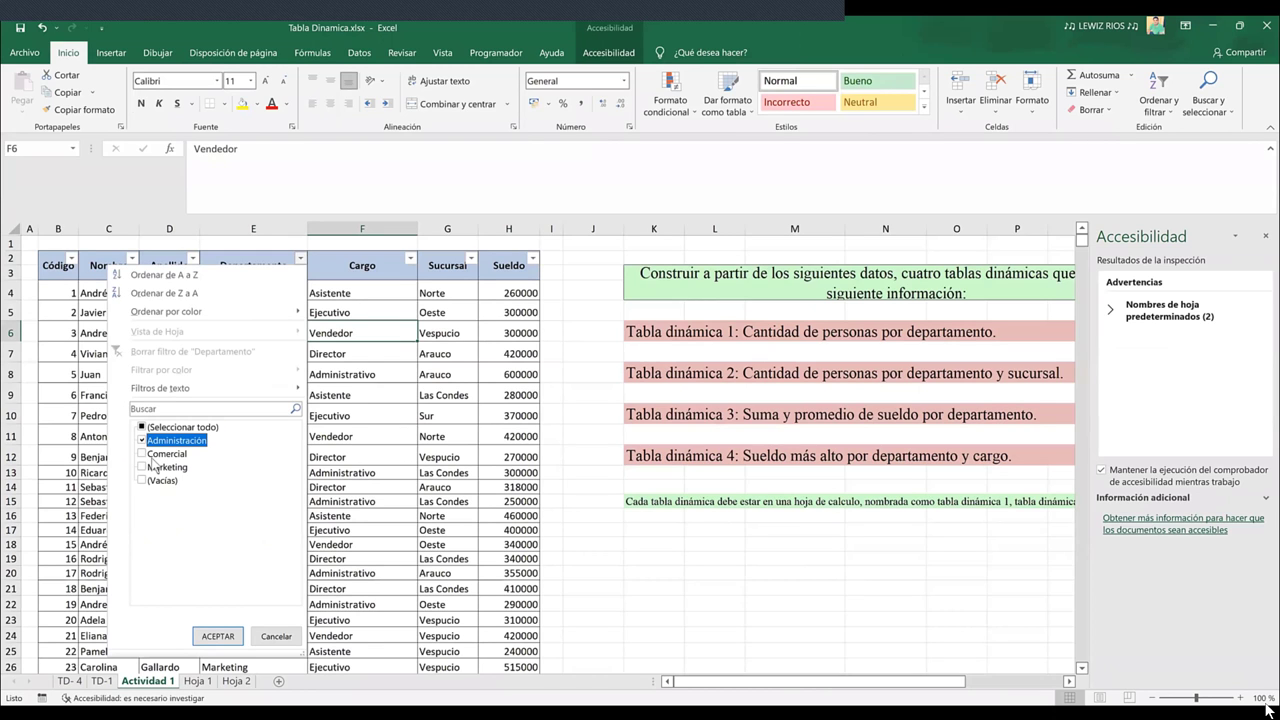
pyautogui.click(218, 637)
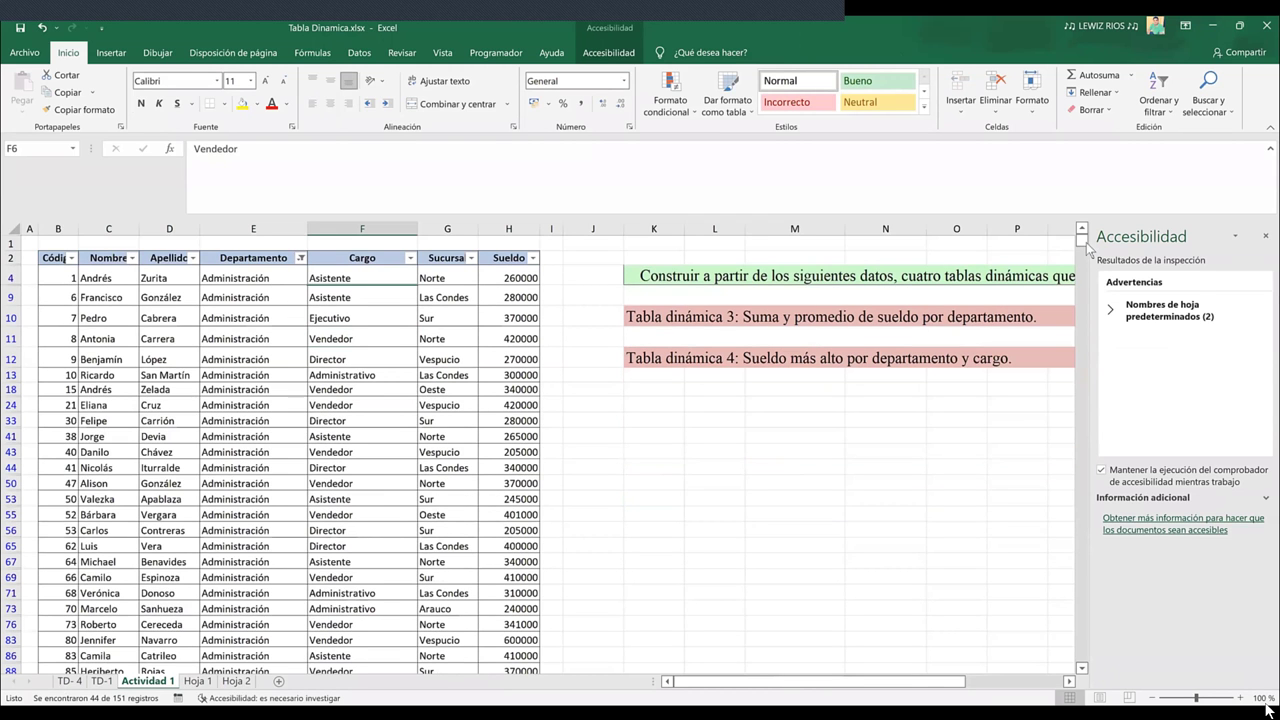
# Select all filtered Administración cells in the Departamento column and compare their count with the Administración value on TD-1
pyautogui.moveTo(1086, 246)
pyautogui.mouseDown()
pyautogui.moveTo(1088, 290)
pyautogui.moveTo(1085, 247)
pyautogui.mouseUp()
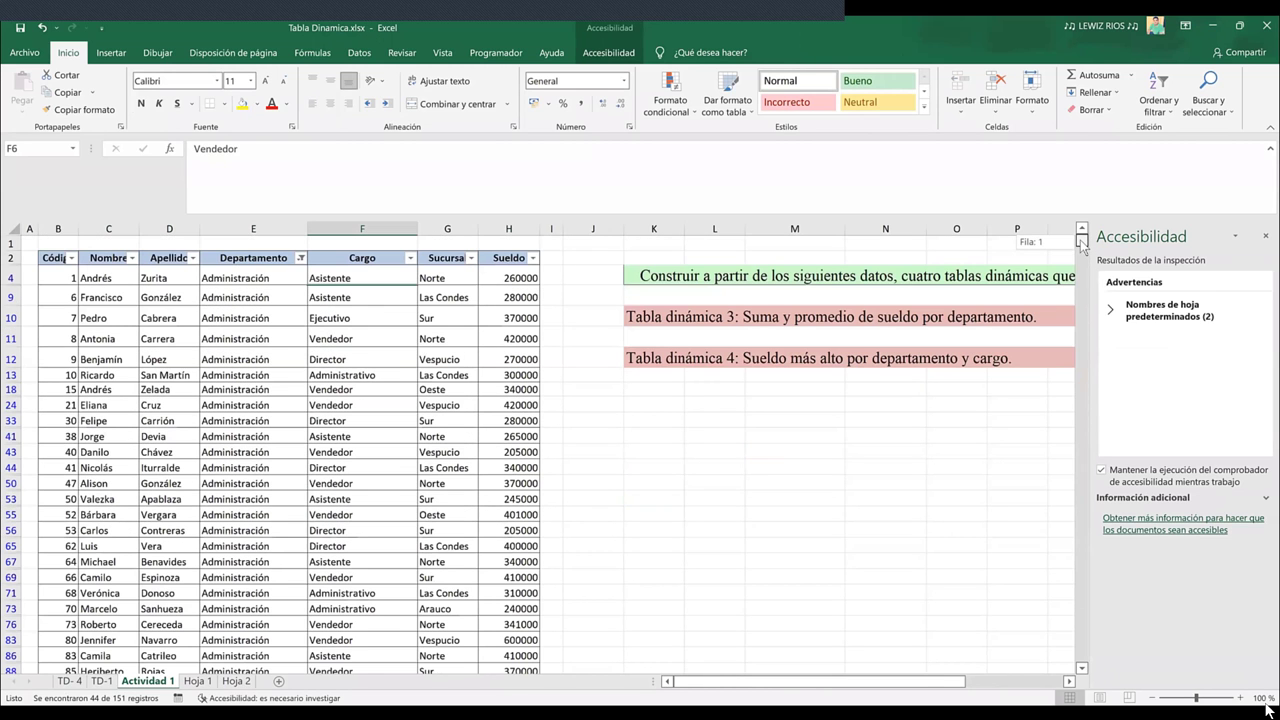
pyautogui.click(247, 280)
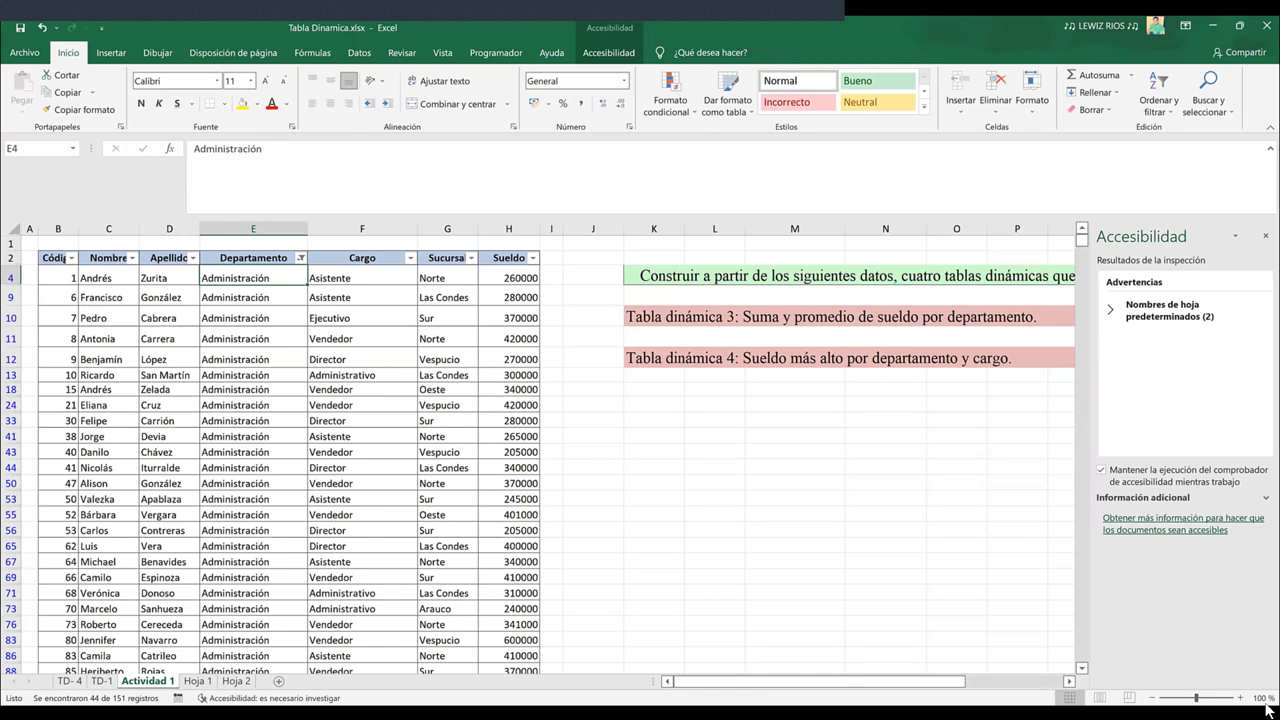
pyautogui.hotkey('ctrl', 'shift', 'Down')
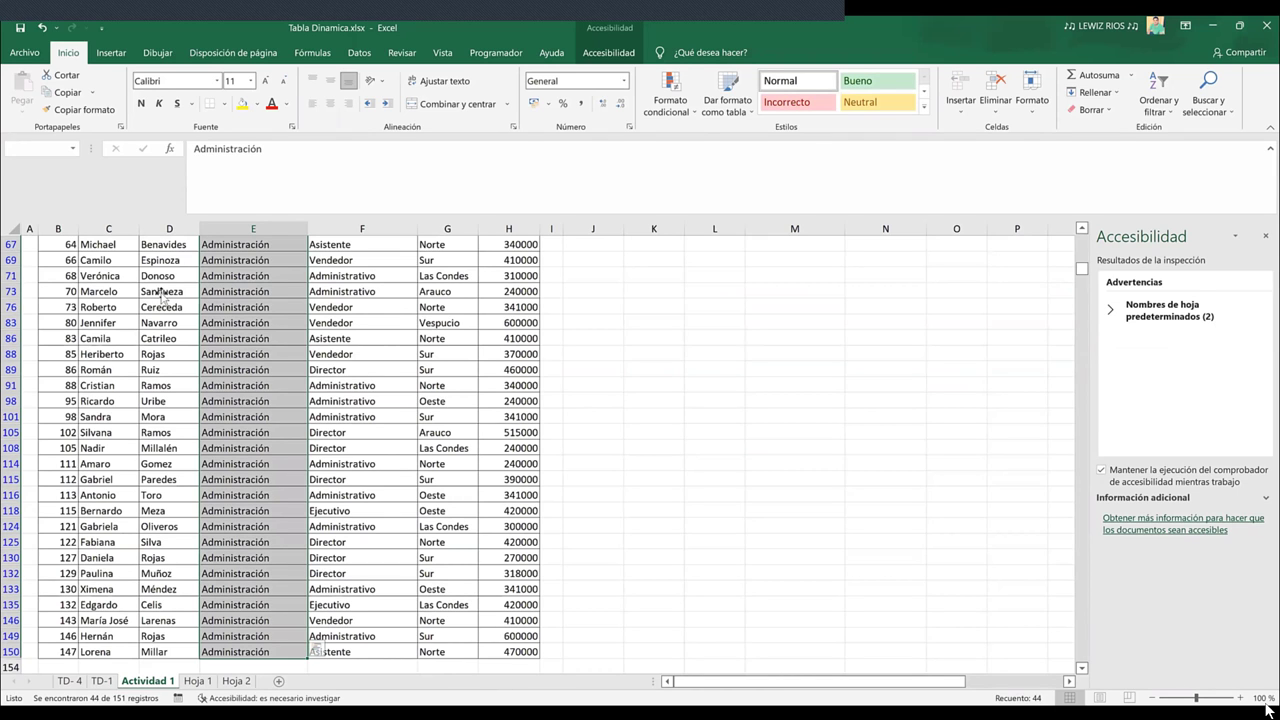
pyautogui.hotkey('ctrl', 'pageup')
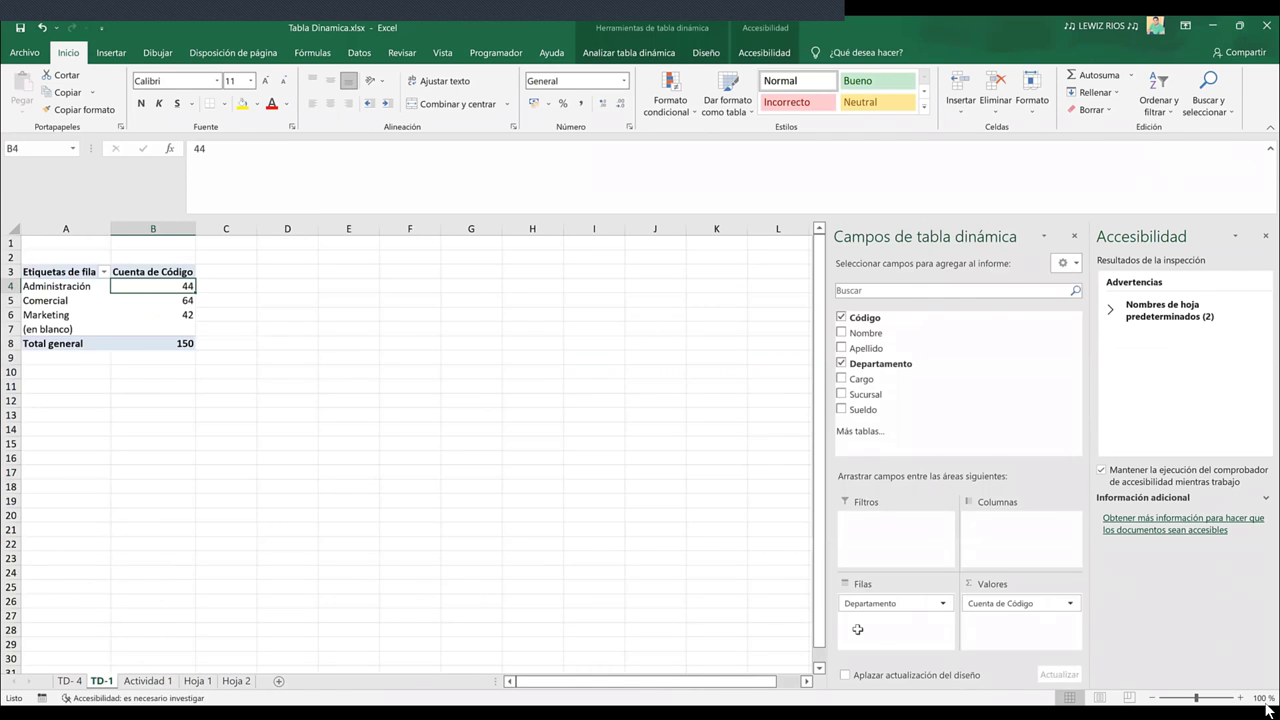
pyautogui.click(158, 682)
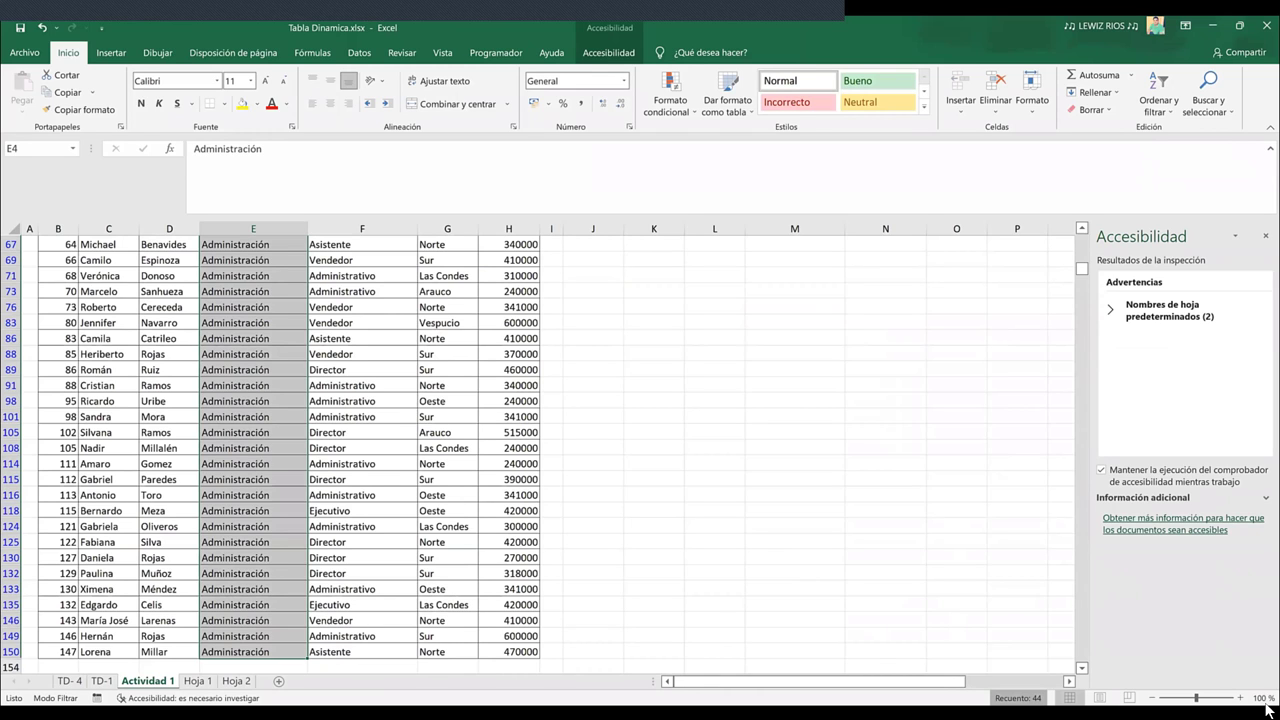
pyautogui.click(1018, 697)
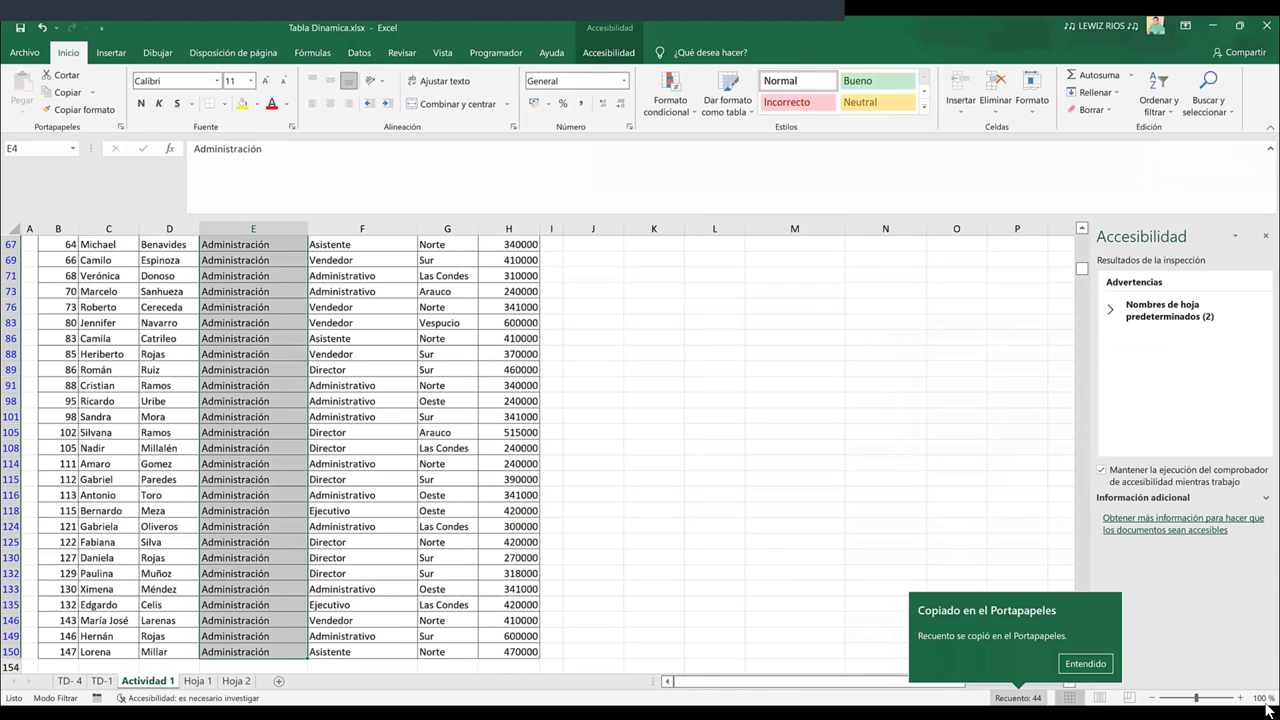
pyautogui.click(97, 681)
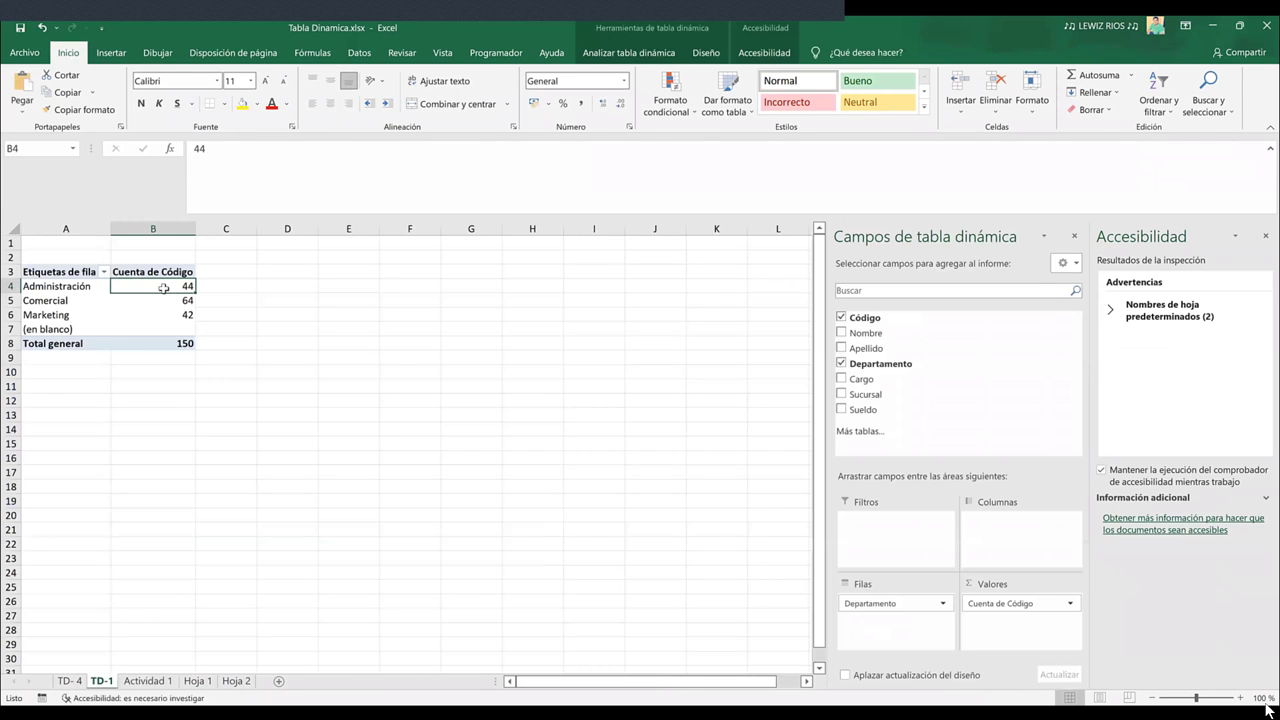
pyautogui.moveTo(163, 288)
# Select the Comercial count on TD-1 and switch the Departamento filter on Actividad 1 from Administración to Comercial
pyautogui.moveTo(60, 302)
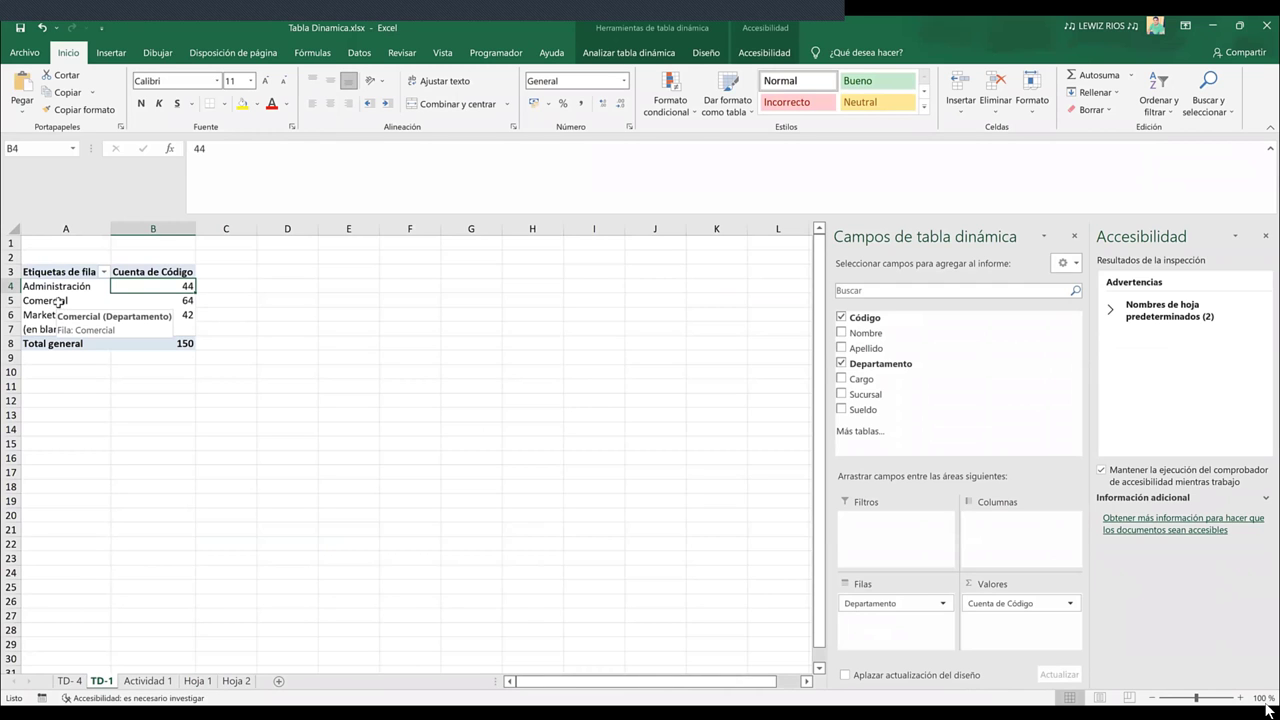
pyautogui.click(163, 298)
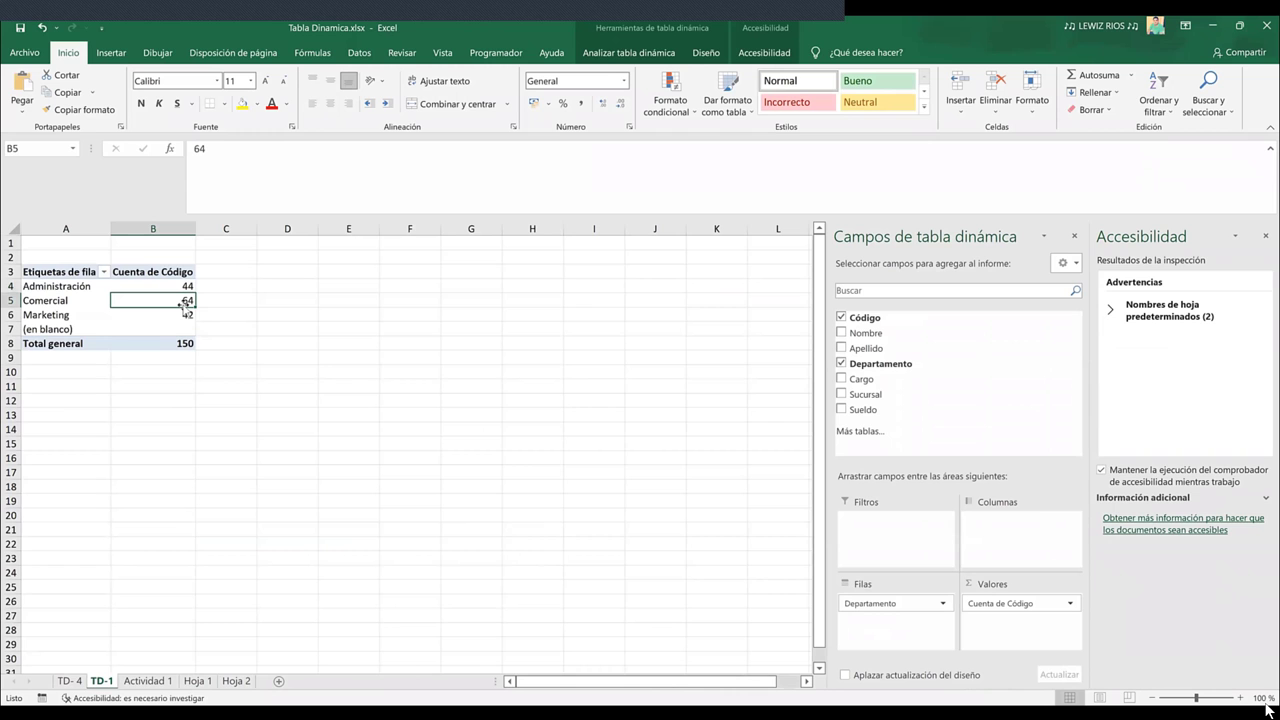
pyautogui.click(148, 681)
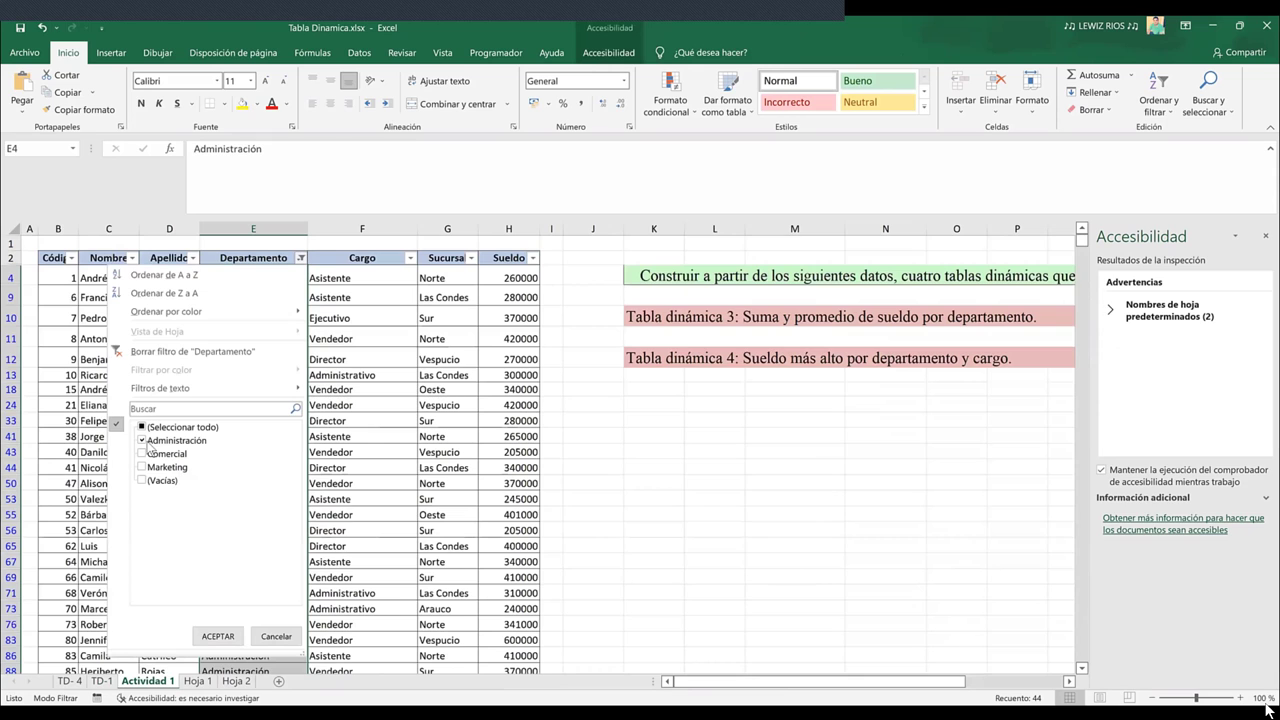
pyautogui.click(142, 440)
pyautogui.click(146, 454)
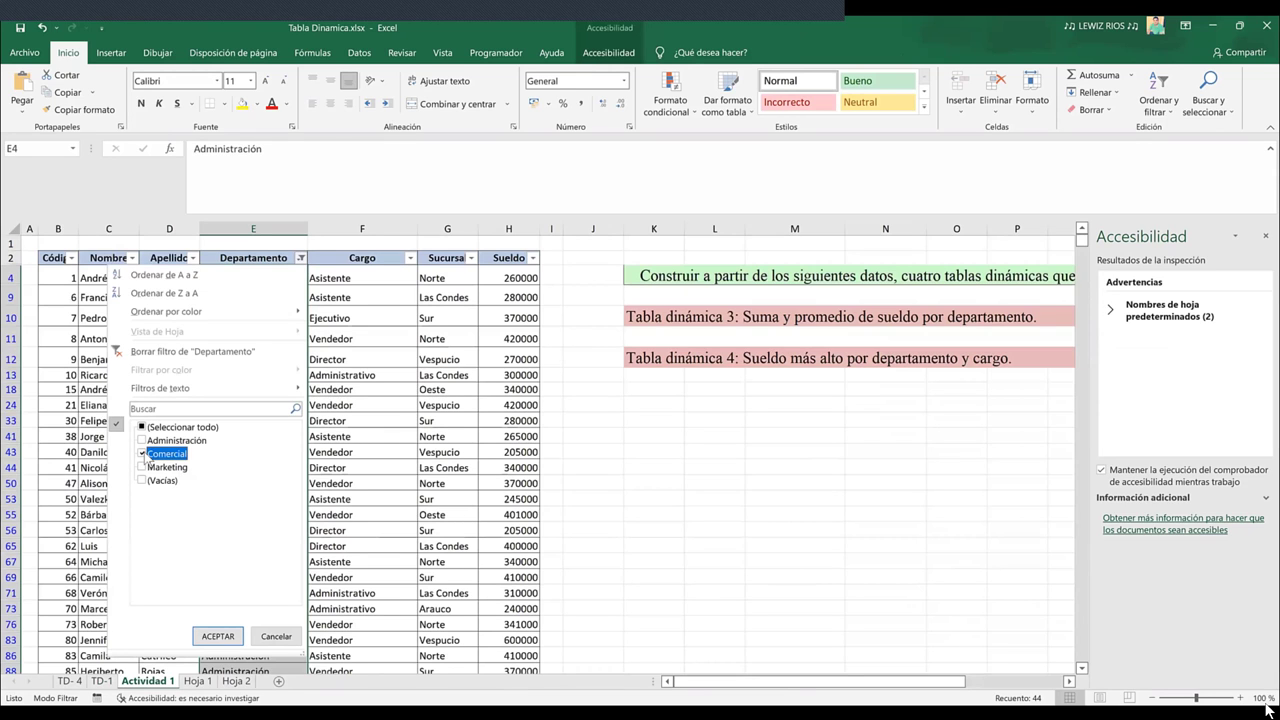
pyautogui.click(220, 638)
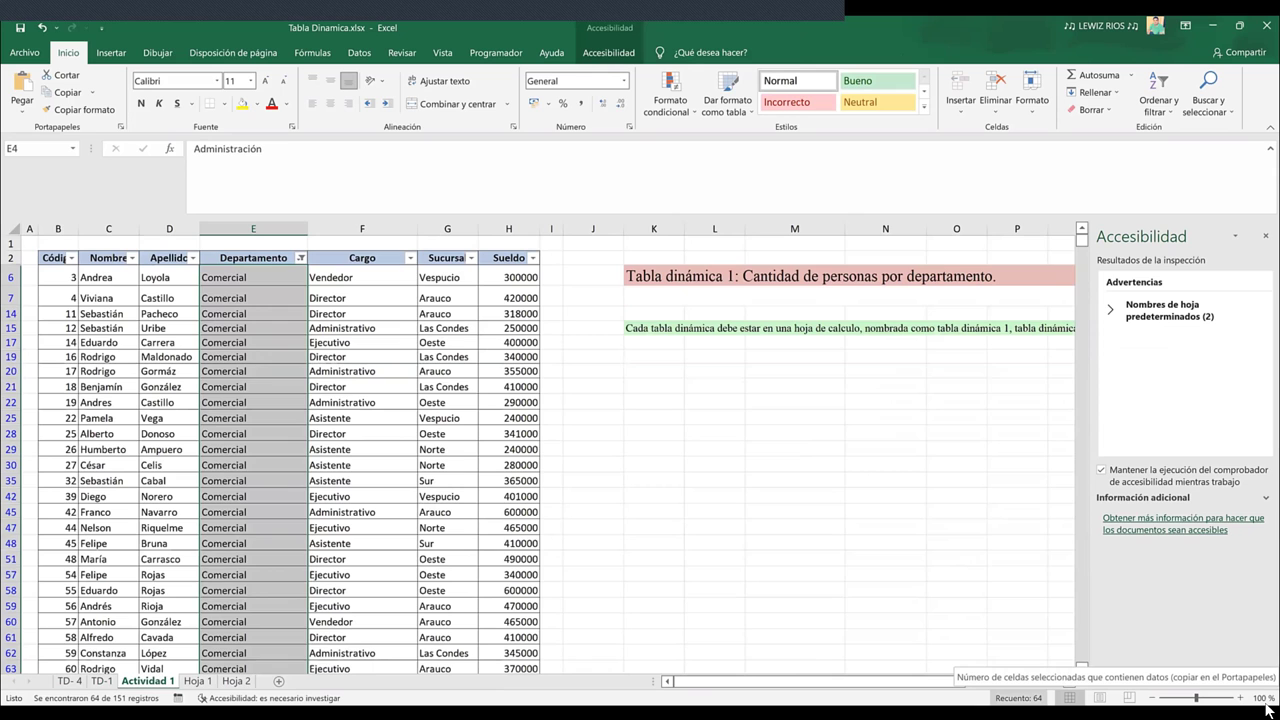
# Compare the Comercial count on TD-1, select the Marketing count, and switch the Departamento filter on Actividad 1 from Comercial to Marketing
pyautogui.click(106, 682)
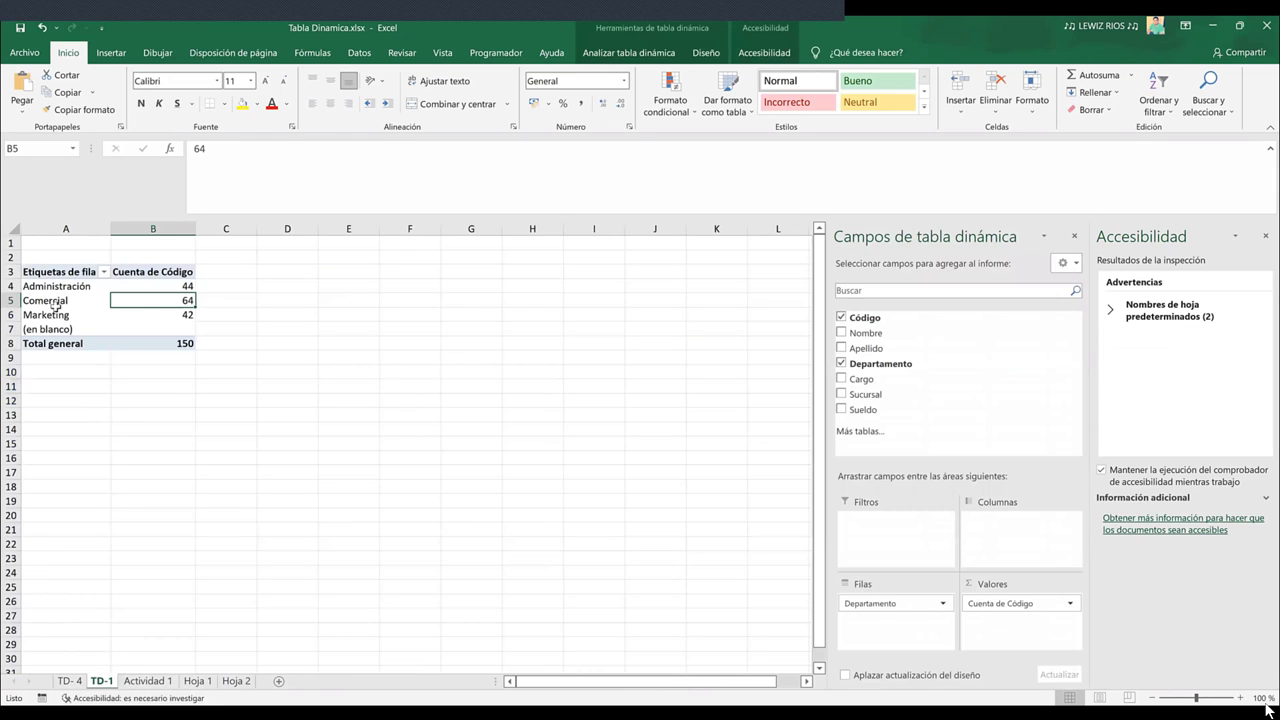
pyautogui.click(154, 314)
pyautogui.click(130, 682)
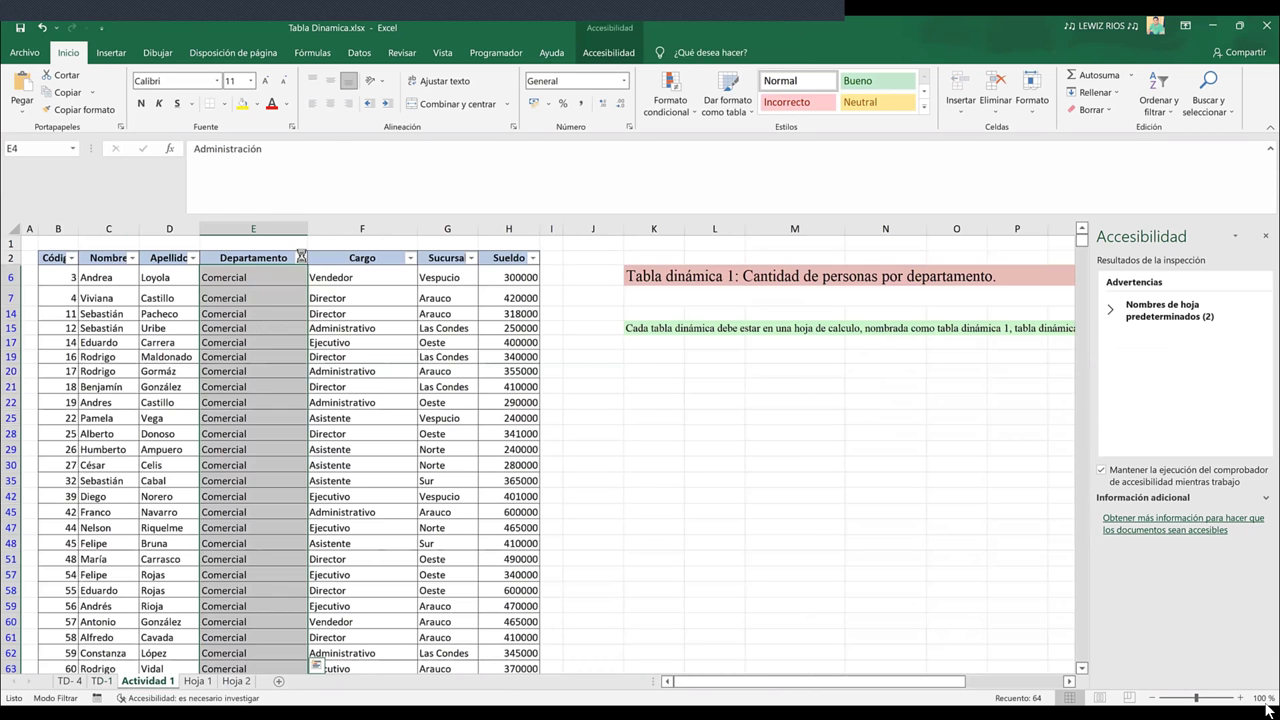
pyautogui.click(253, 277)
pyautogui.hotkey('alt', 'Down')
pyautogui.click(142, 454)
pyautogui.click(142, 467)
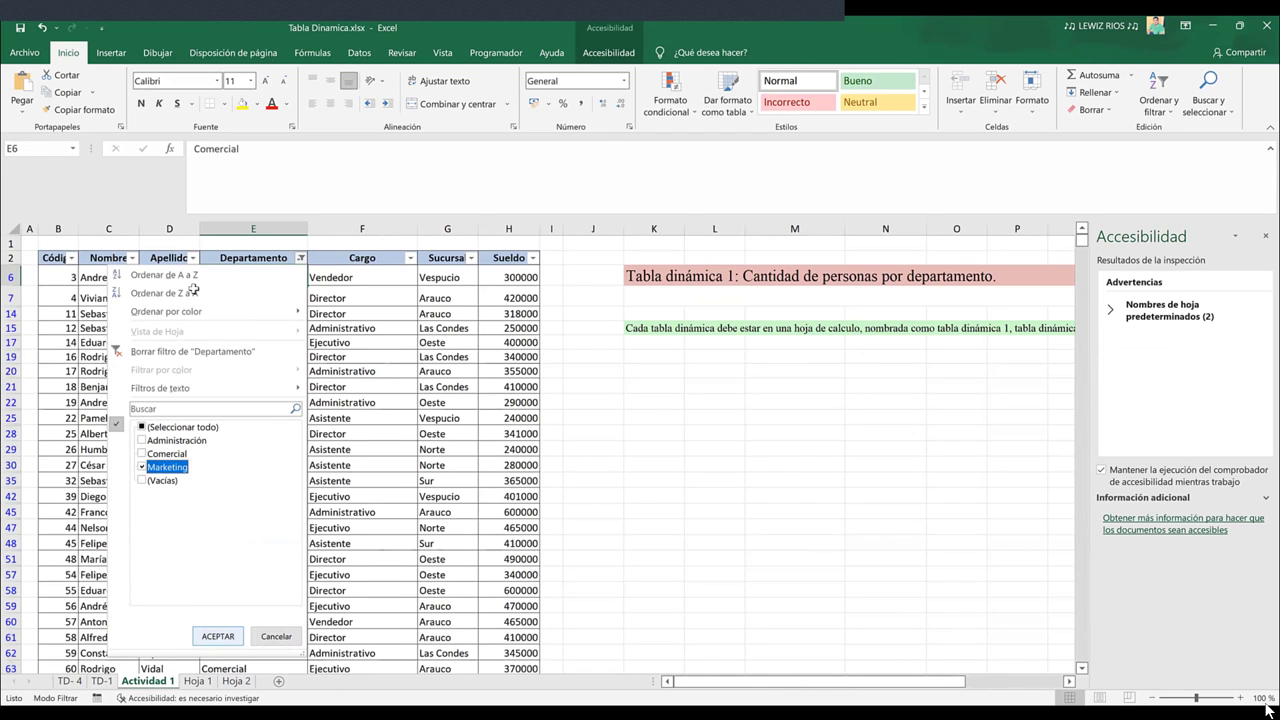
pyautogui.press('Return')
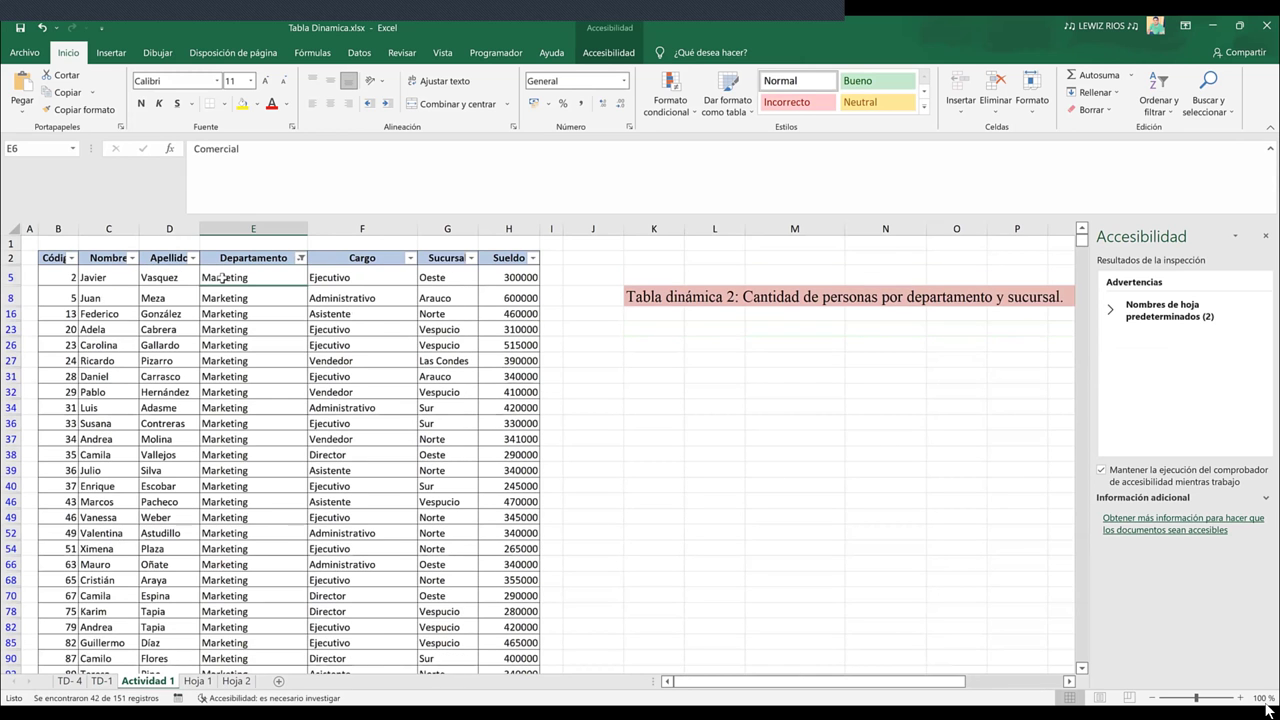
# Select all filtered Marketing cells in the Departamento column and compare their count with the Marketing value on TD-1
pyautogui.click(222, 277)
pyautogui.hotkey('ctrl', 'shift', 'Down')
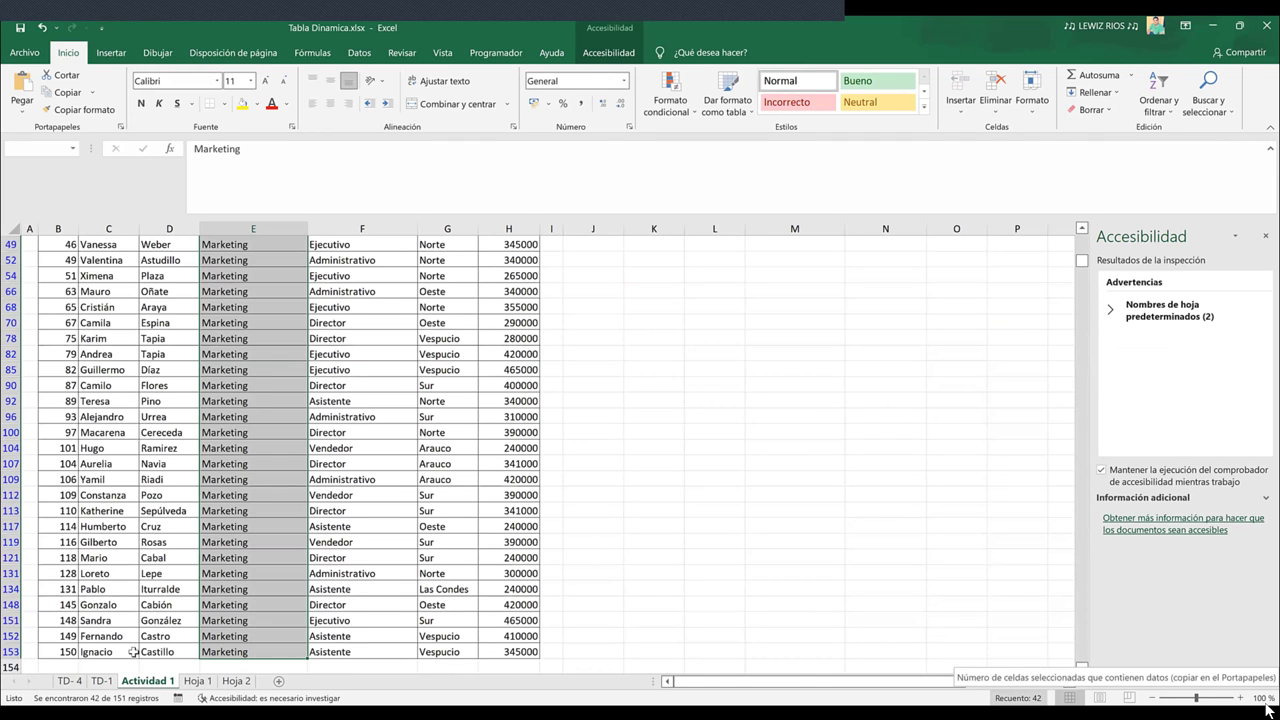
pyautogui.click(101, 680)
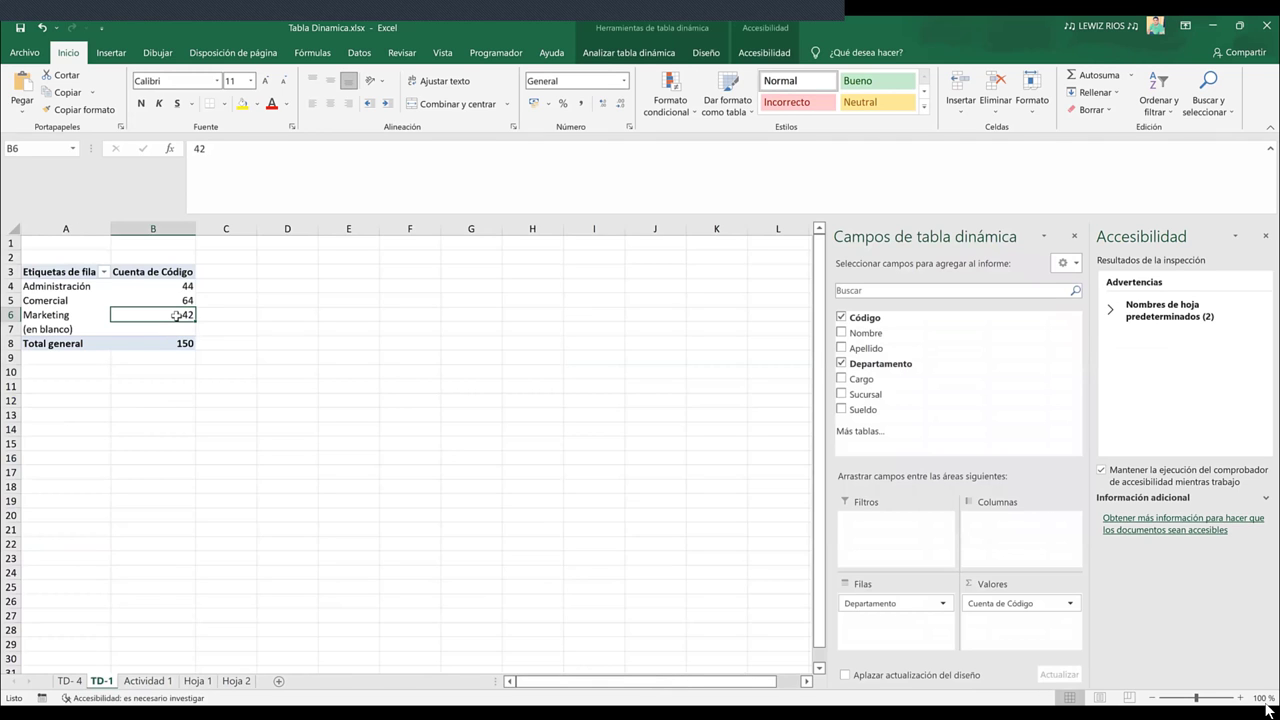
pyautogui.moveTo(176, 316)
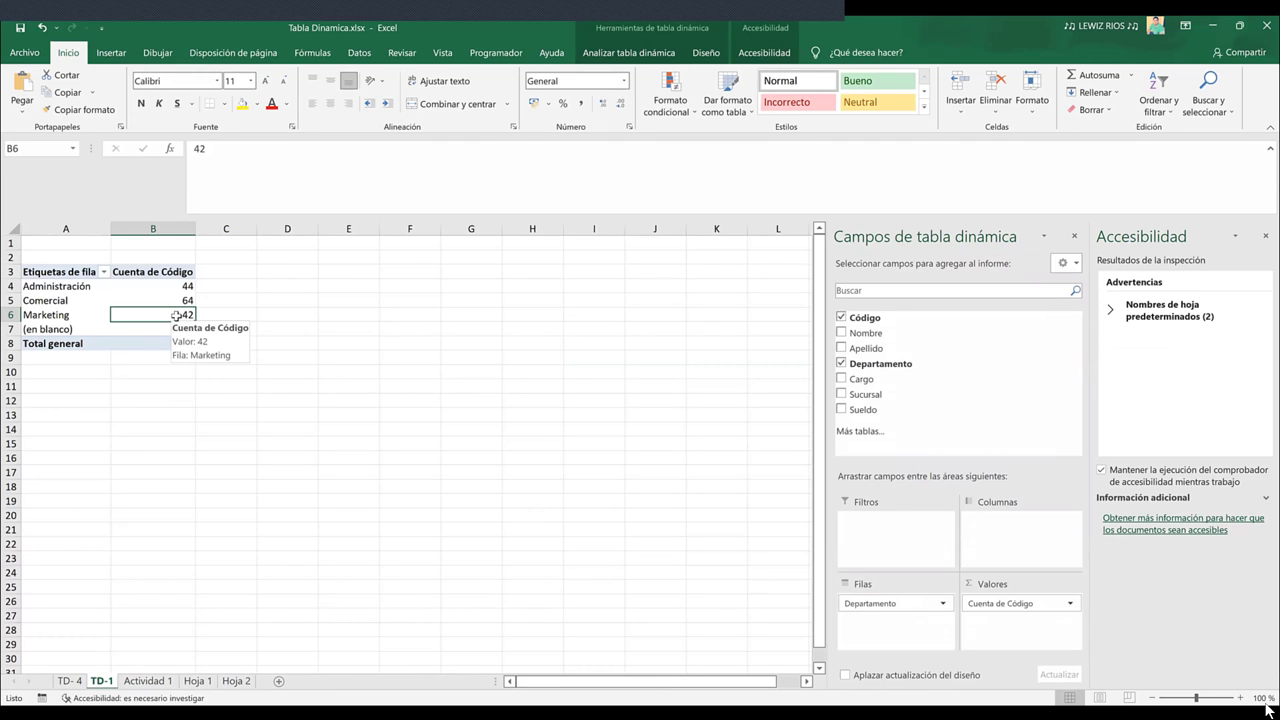
# Replace Código with Nombre as the counted value field in the TD-1 pivot table, keeping Departamento in the rows
pyautogui.click(183, 286)
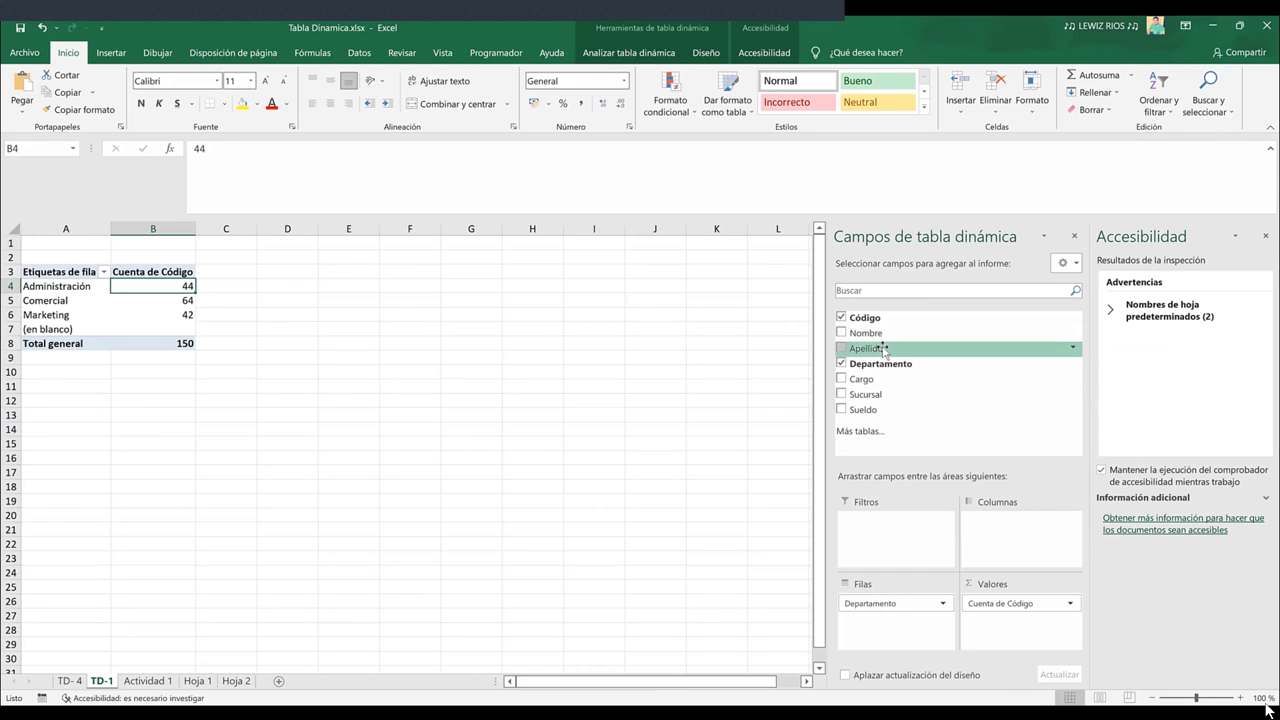
pyautogui.click(841, 318)
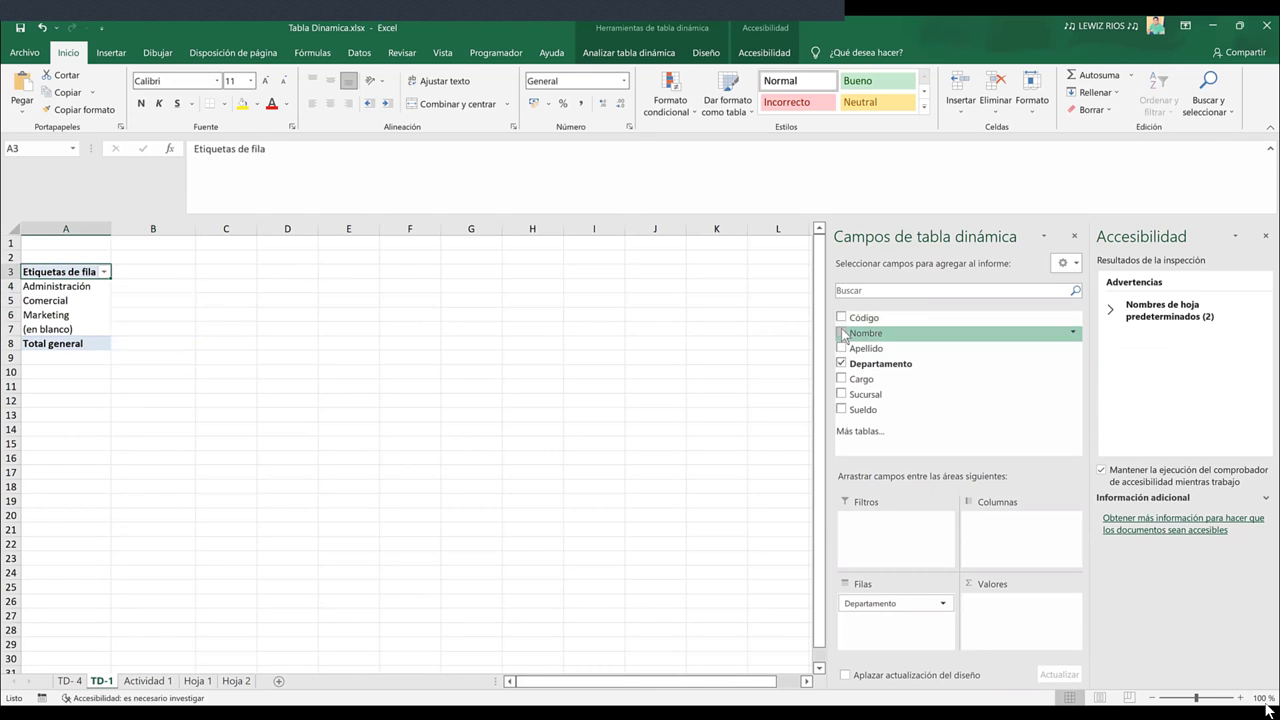
pyautogui.click(842, 333)
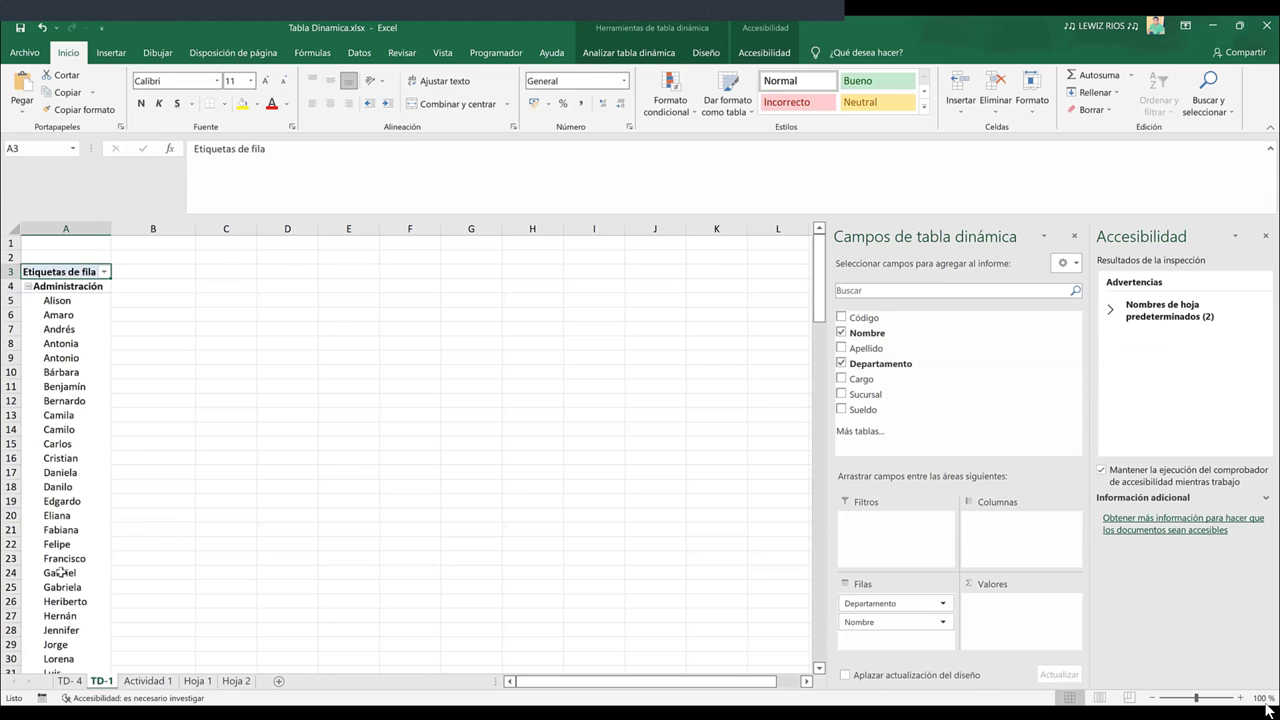
pyautogui.moveTo(819, 305); pyautogui.dragTo(99, 336)
pyautogui.moveTo(881, 627); pyautogui.dragTo(1002, 616)
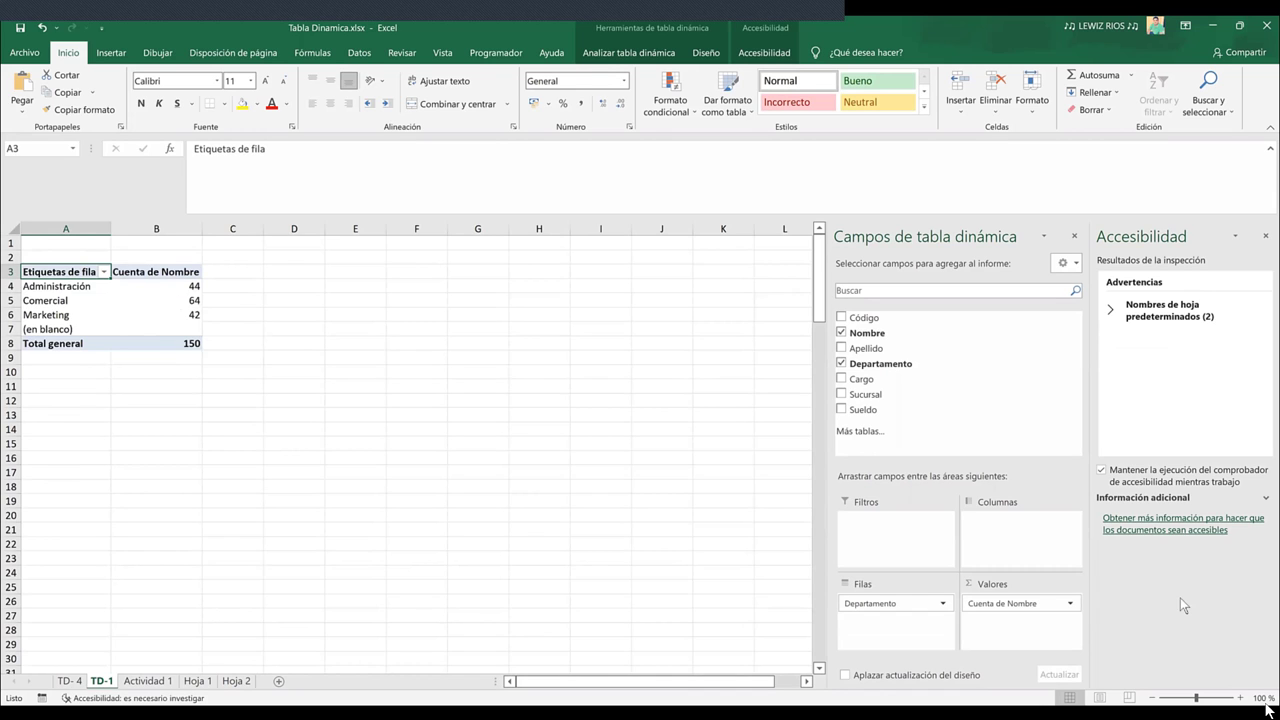
# Review the value field settings of Cuenta de Nombre on TD-1 and accept Recuento as the summary calculation
pyautogui.click(1029, 605)
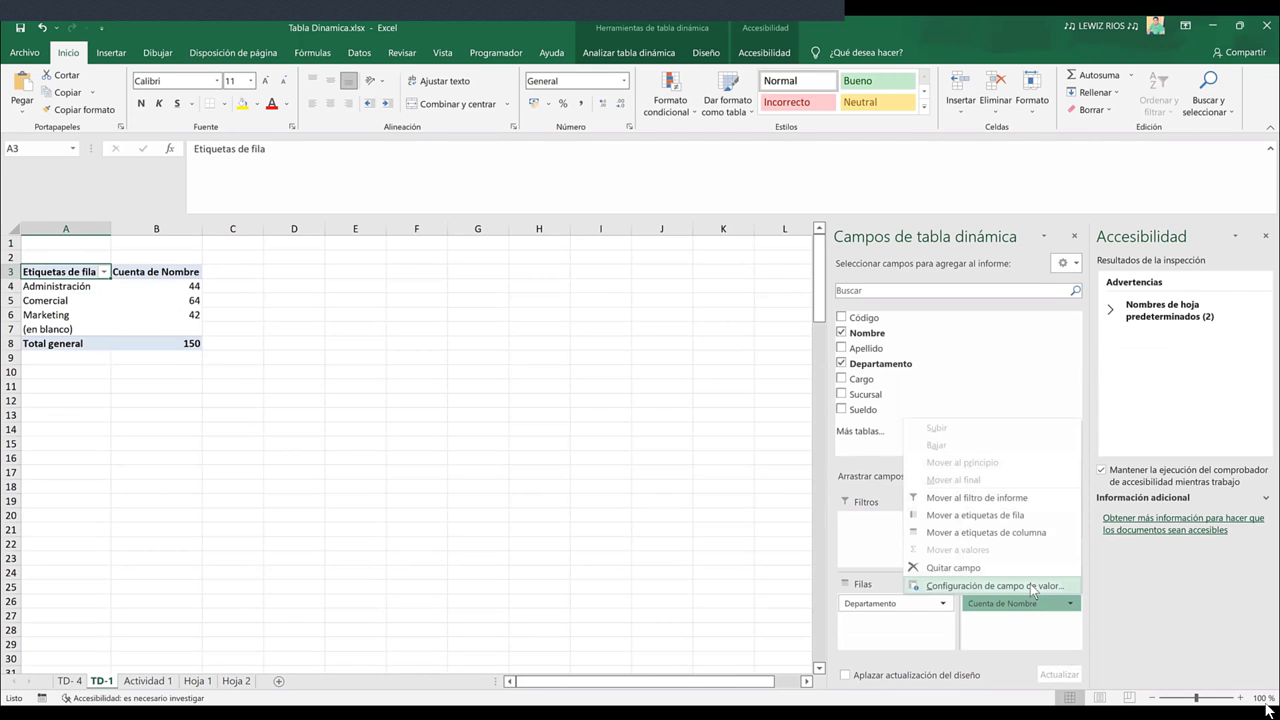
pyautogui.click(1032, 588)
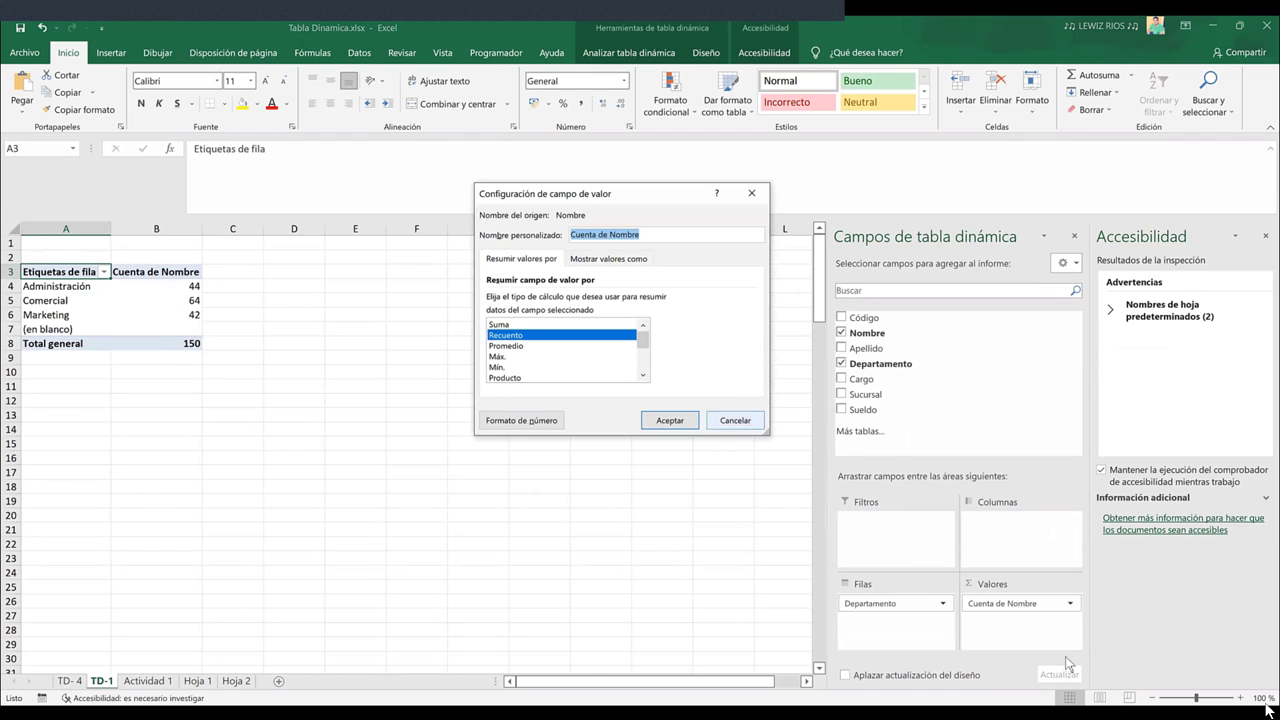
pyautogui.click(725, 422)
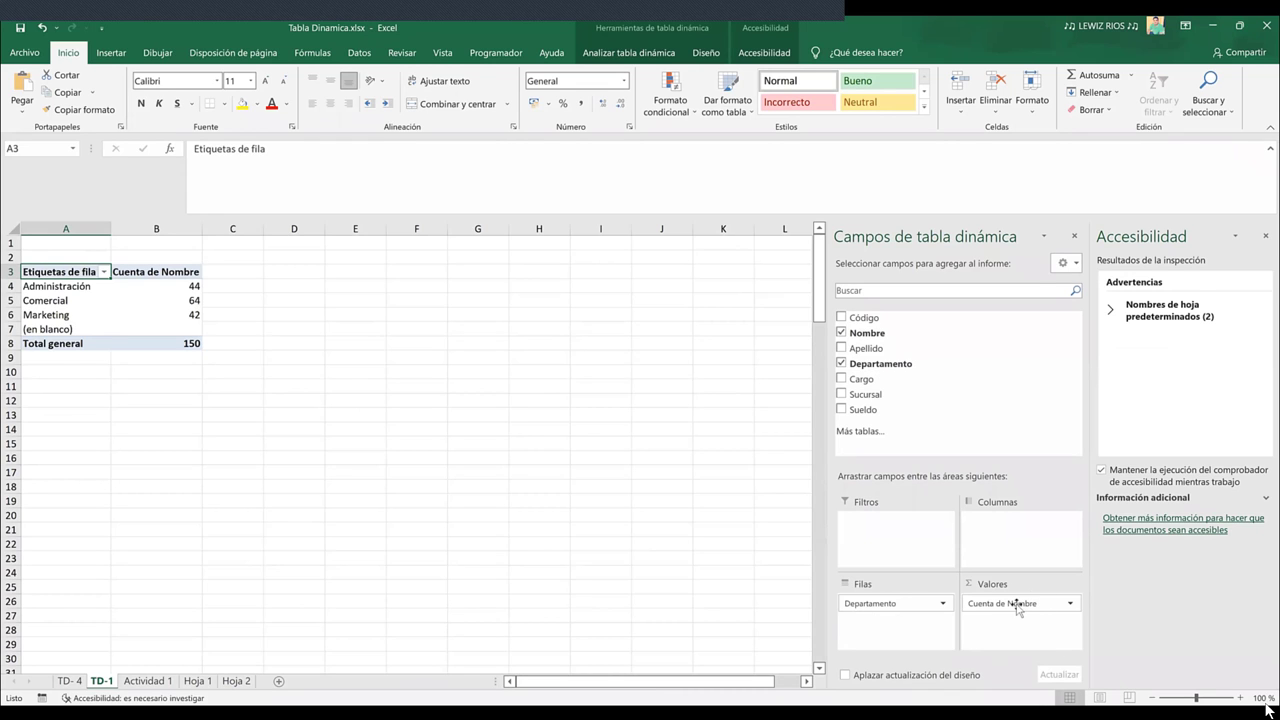
pyautogui.click(1020, 605)
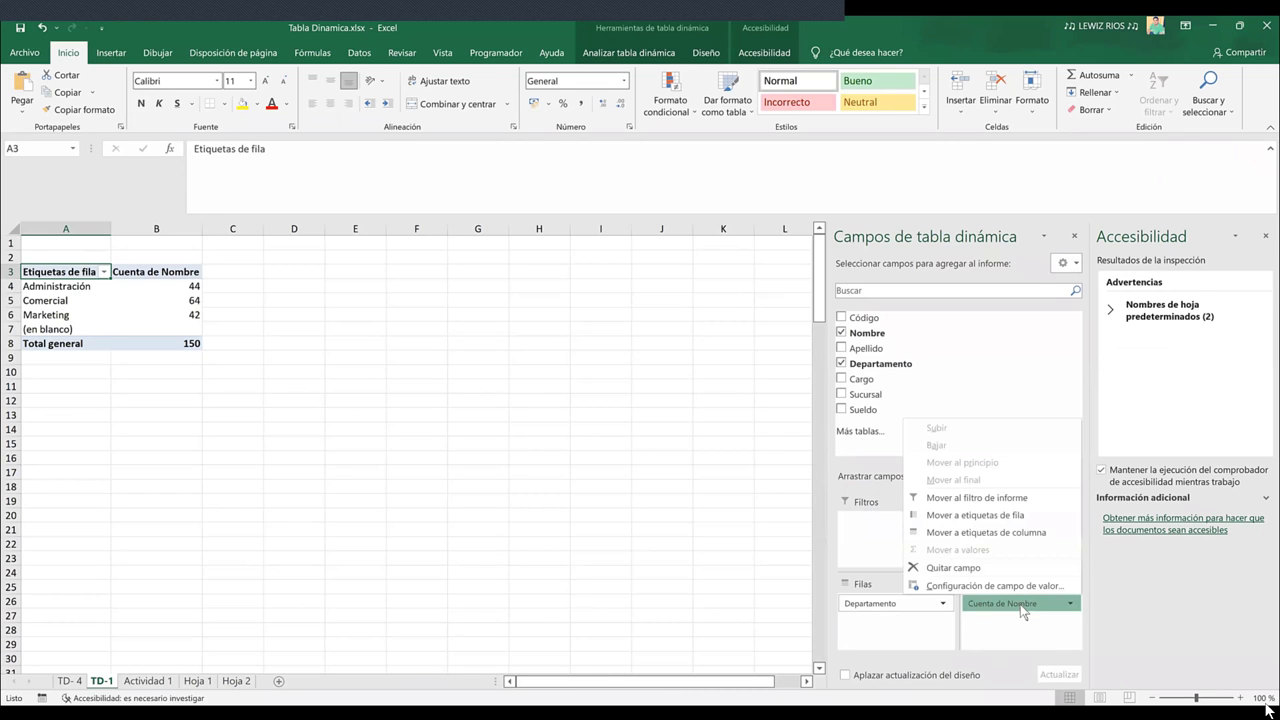
pyautogui.click(1020, 587)
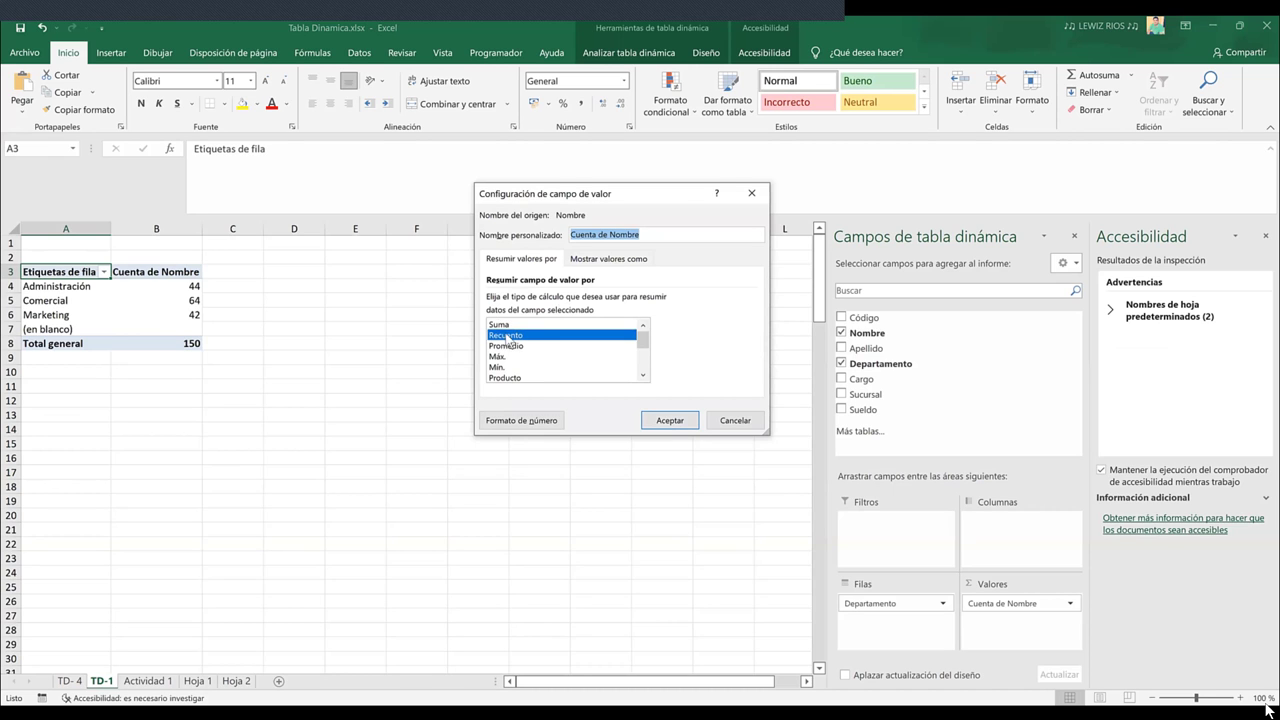
pyautogui.click(663, 421)
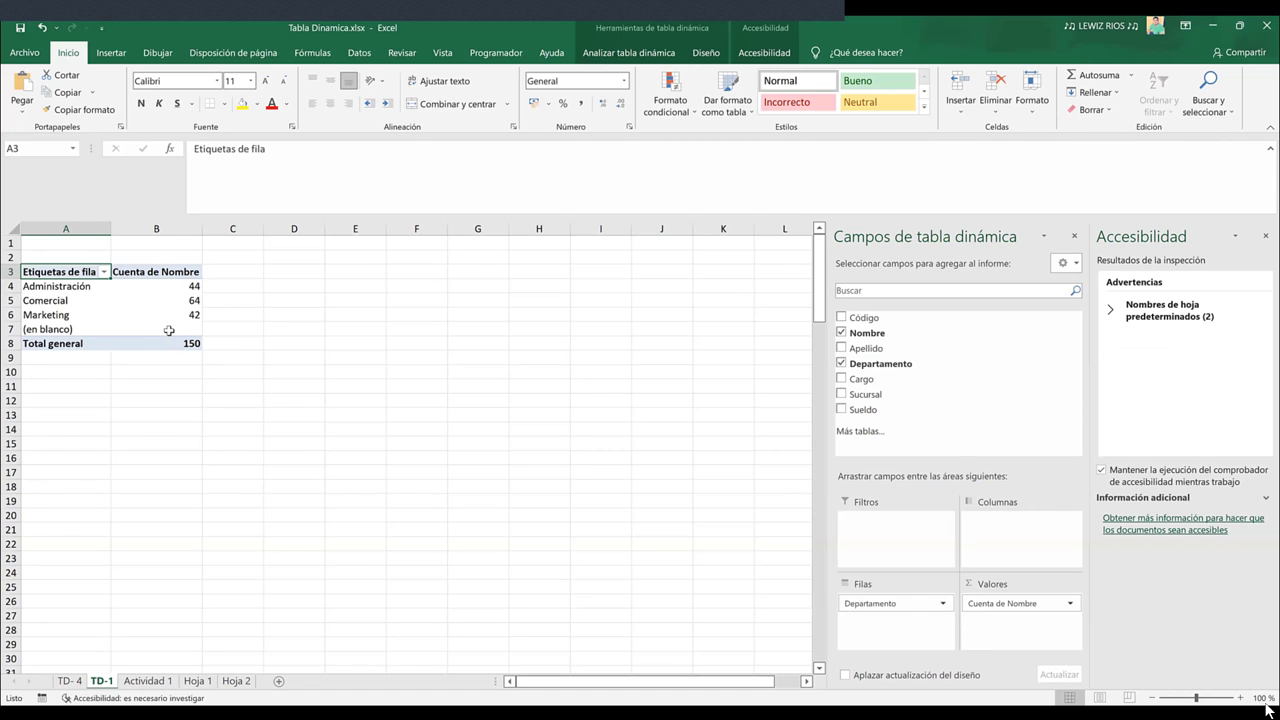
pyautogui.moveTo(169, 330)
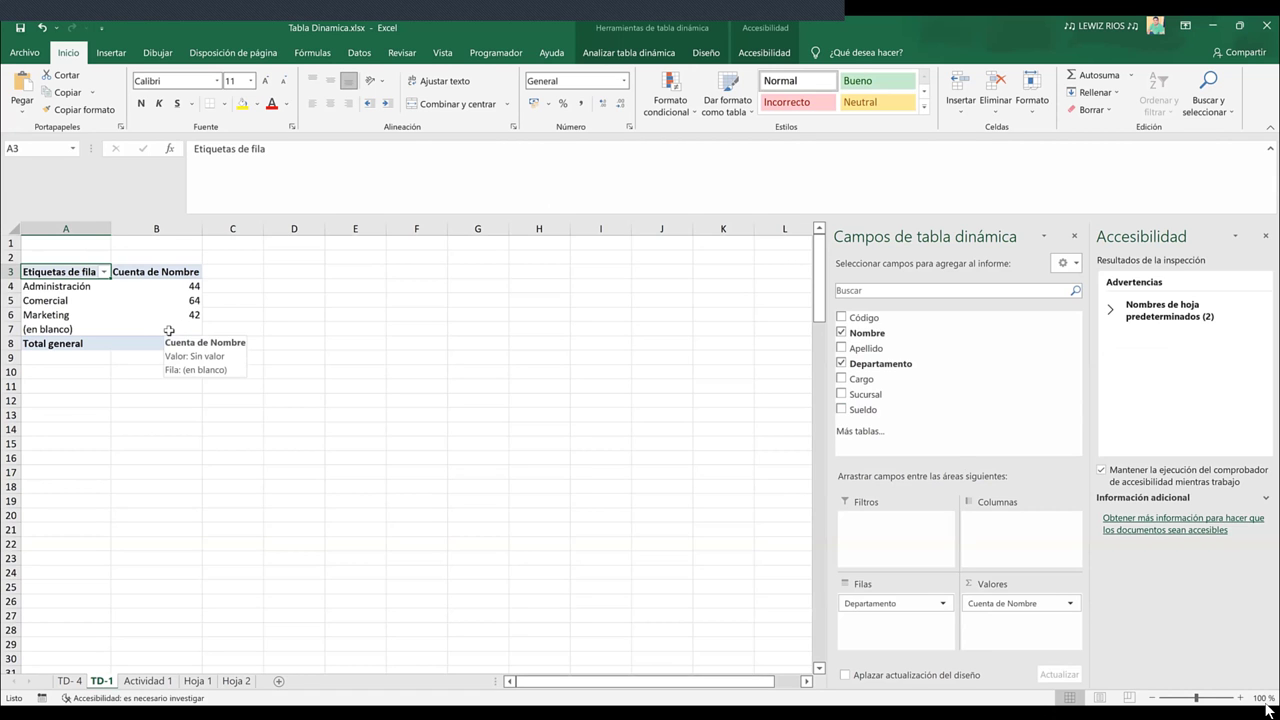
# Reselect all departments in the Departamento filter on Actividad 1 so that every employee row is shown
pyautogui.click(150, 683)
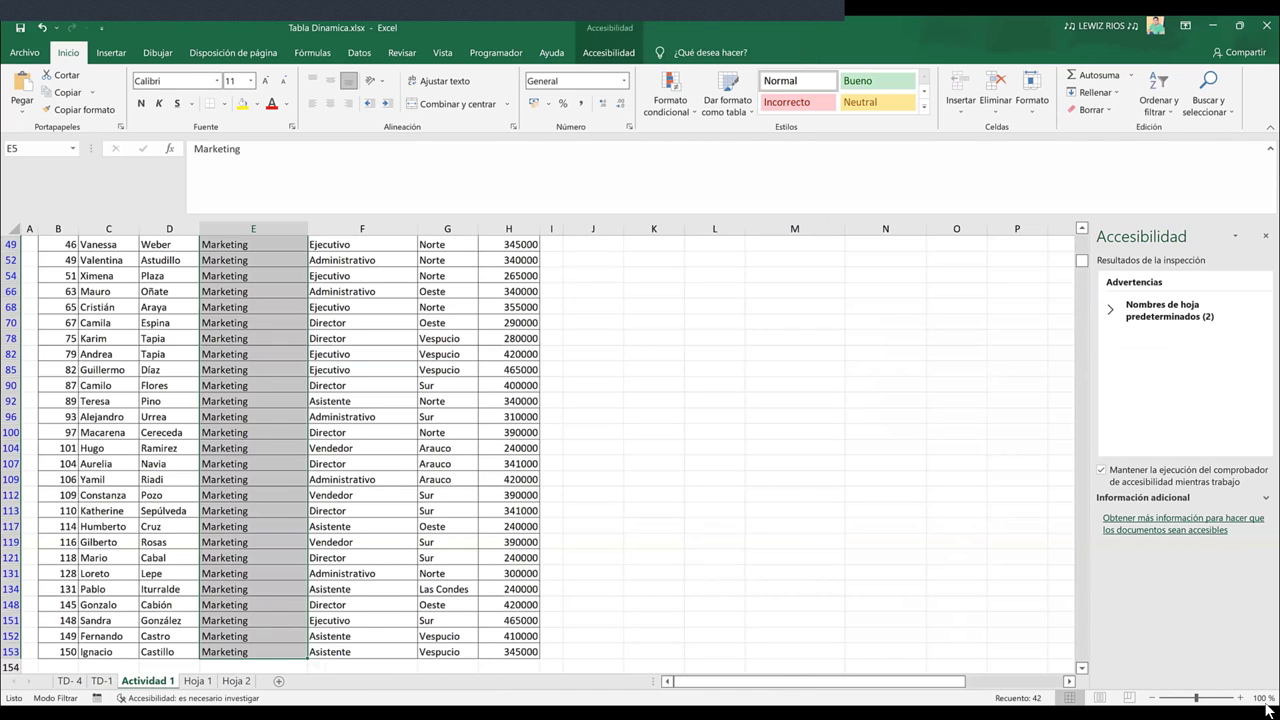
pyautogui.click(101, 681)
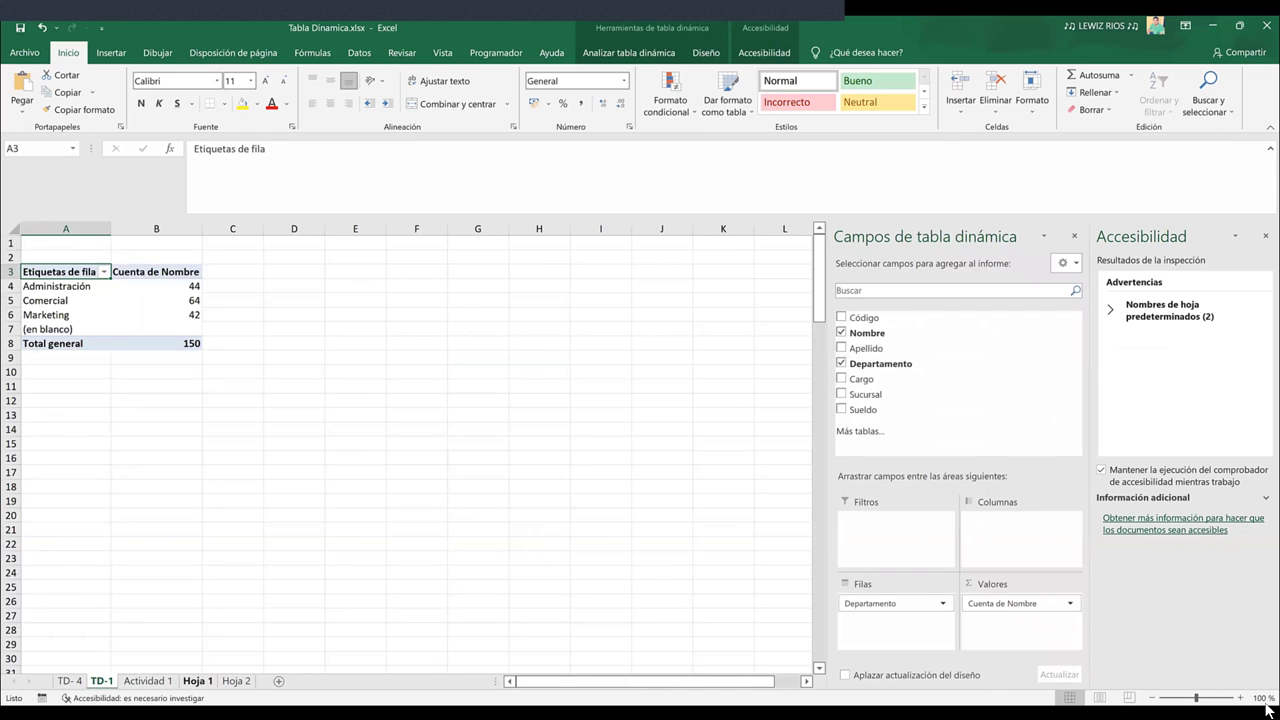
pyautogui.click(150, 682)
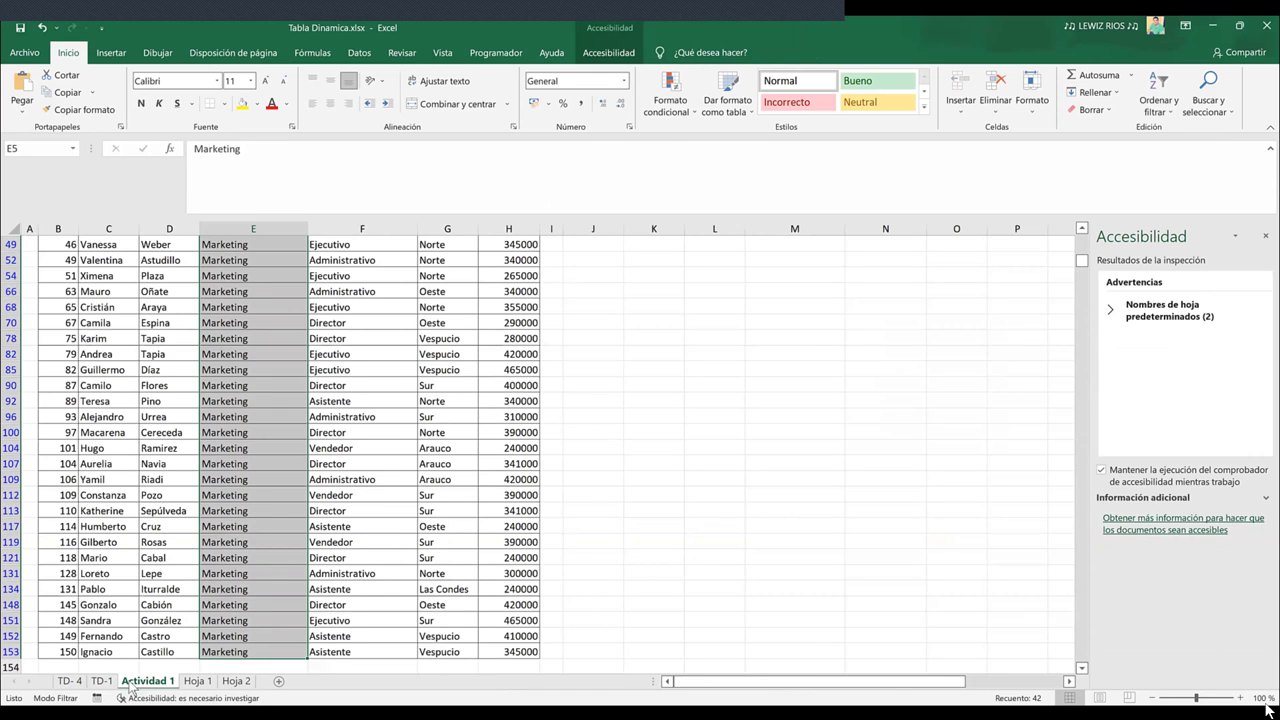
pyautogui.click(199, 682)
pyautogui.click(147, 681)
pyautogui.moveTo(1082, 263); pyautogui.dragTo(1082, 236)
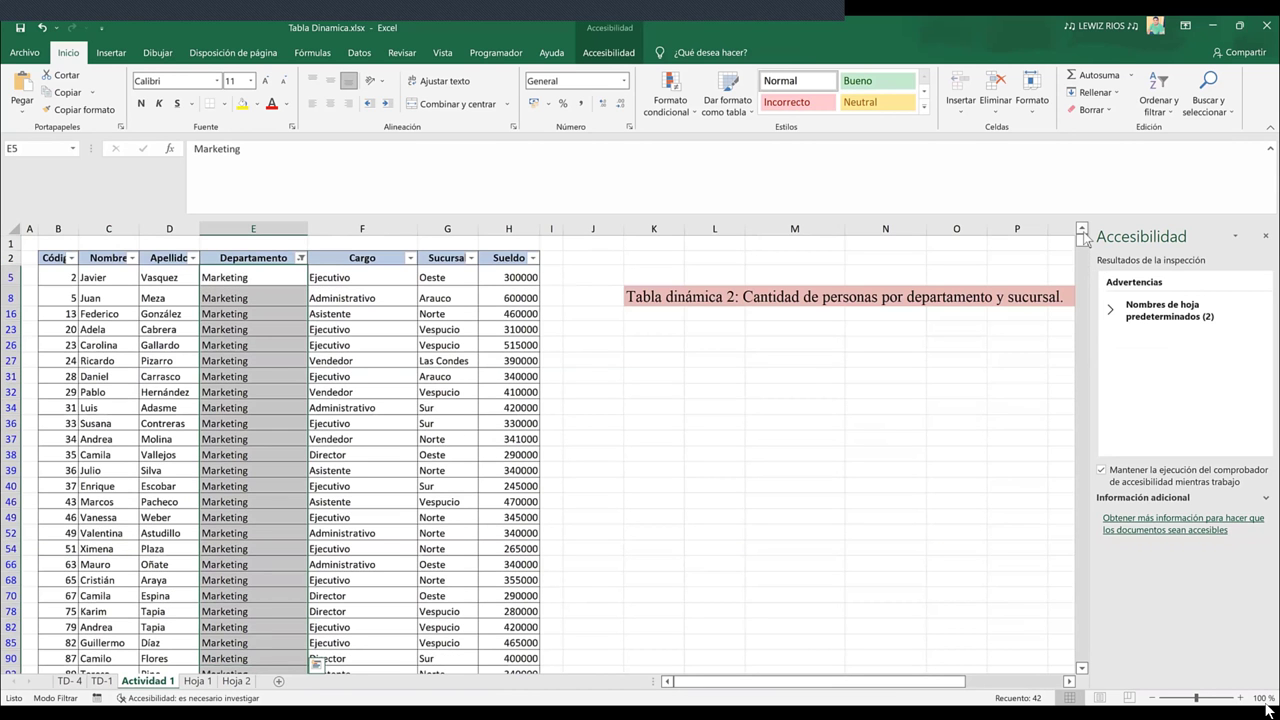
pyautogui.click(300, 258)
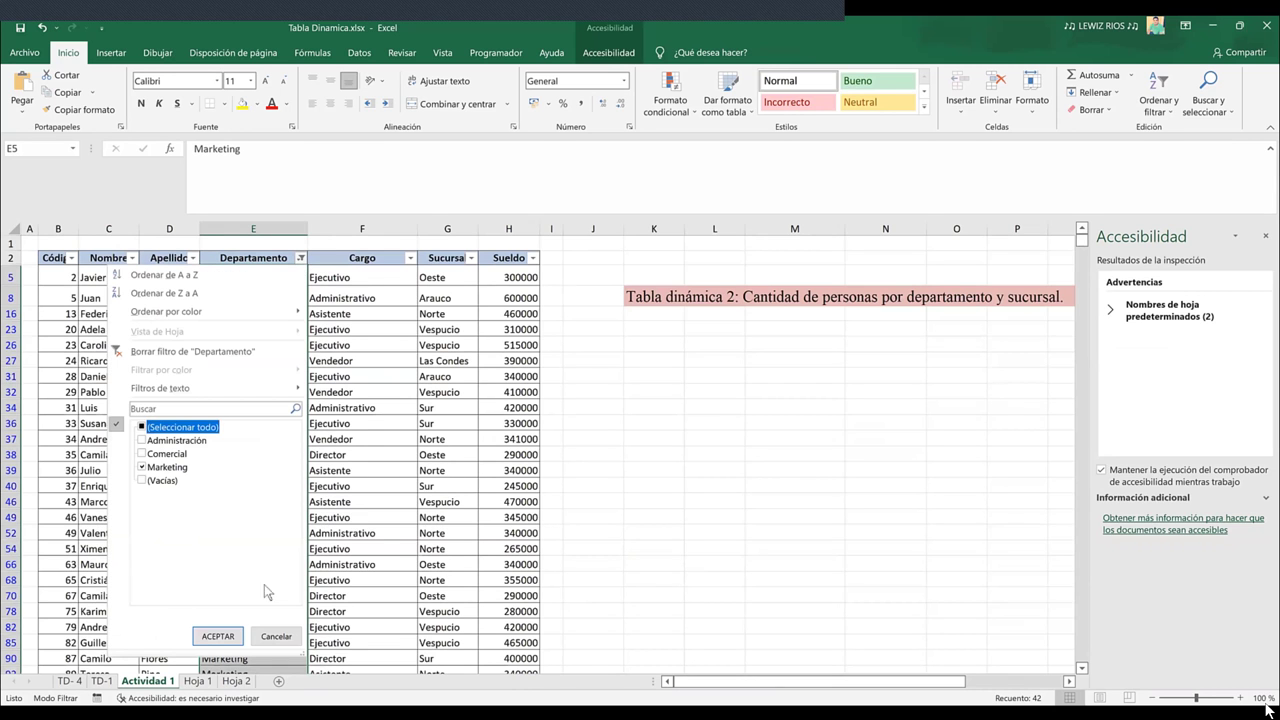
pyautogui.press('space')
pyautogui.click(217, 636)
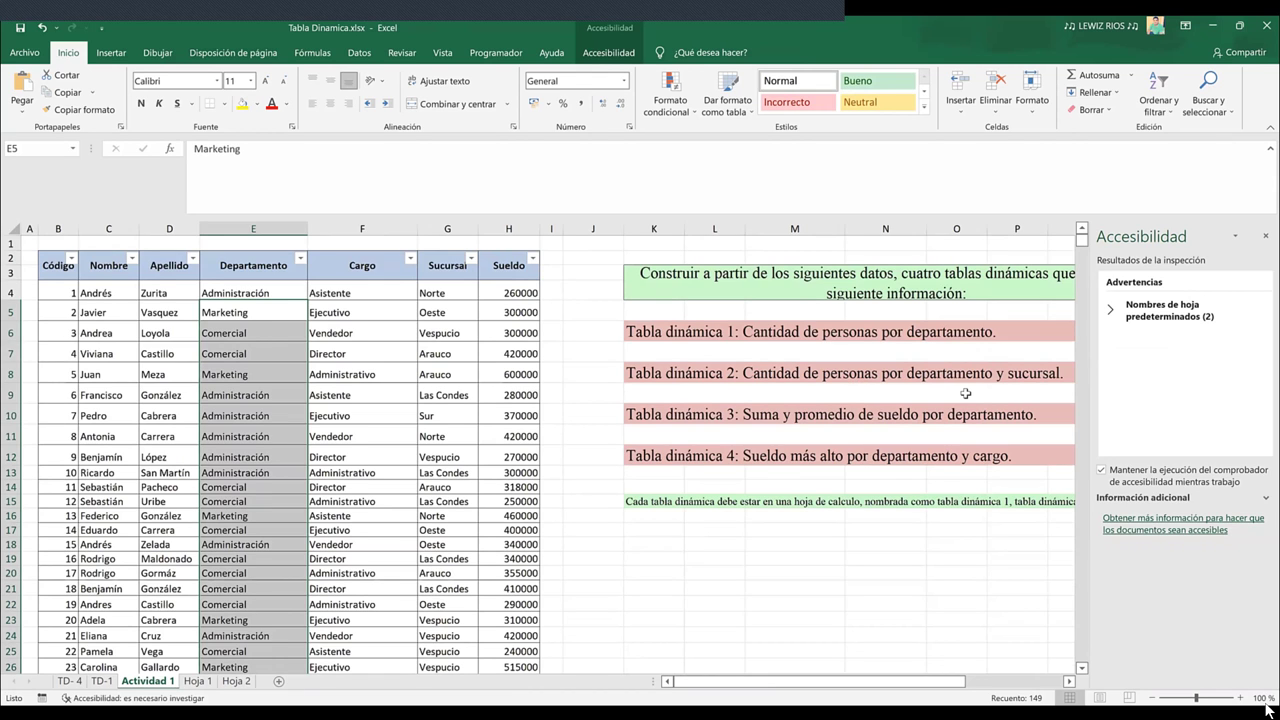
# Insert a blank pivot table from the Actividad 1 employee table on a new sheet and rename that sheet TD-2
pyautogui.click(574, 372)
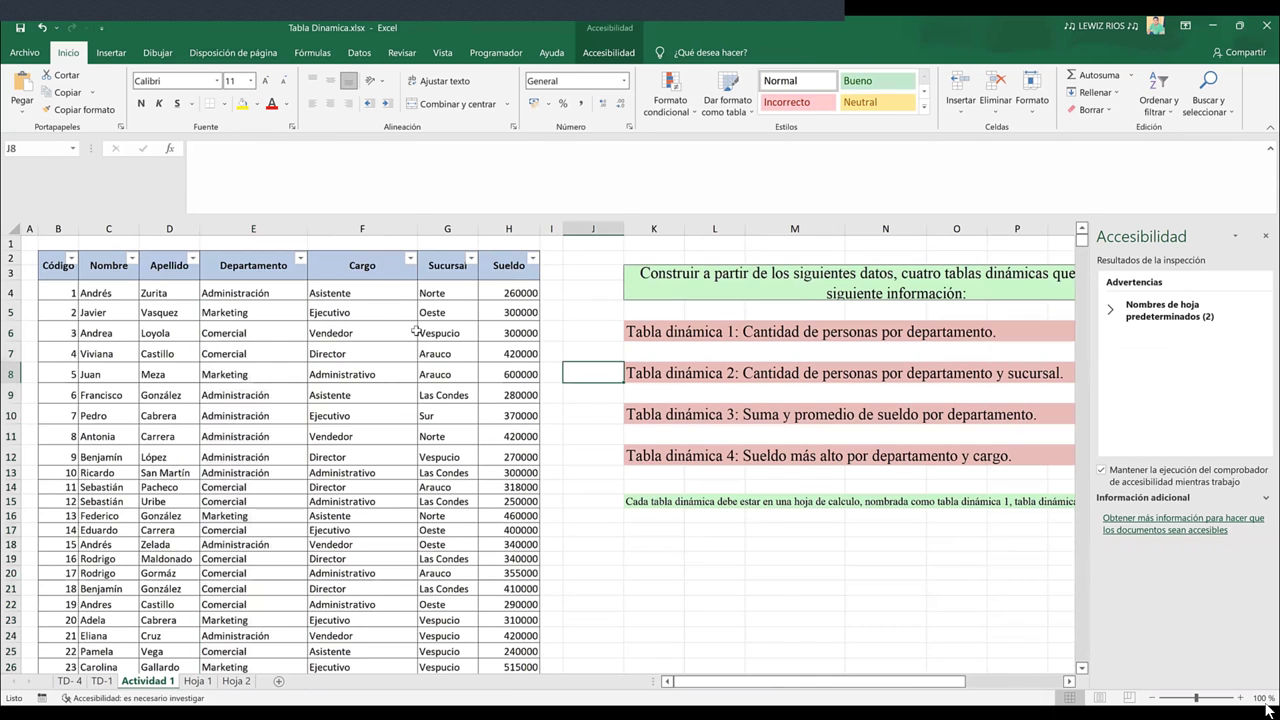
pyautogui.click(414, 333)
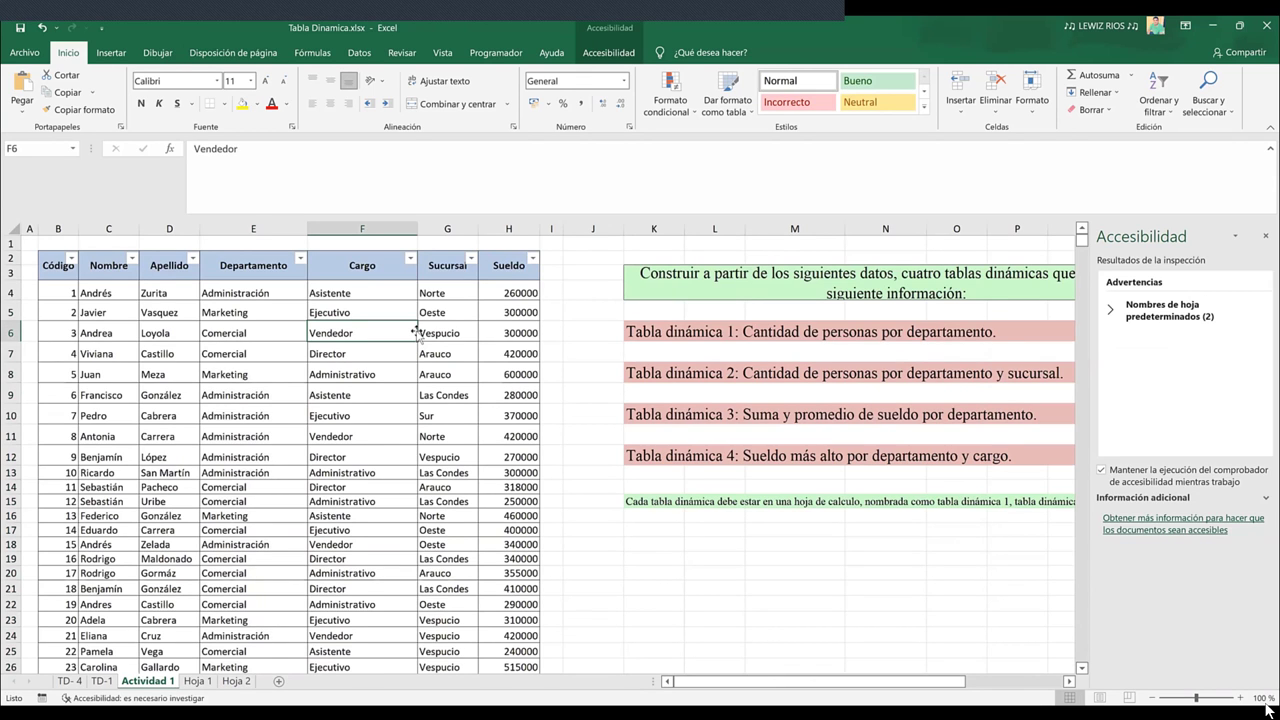
pyautogui.click(112, 53)
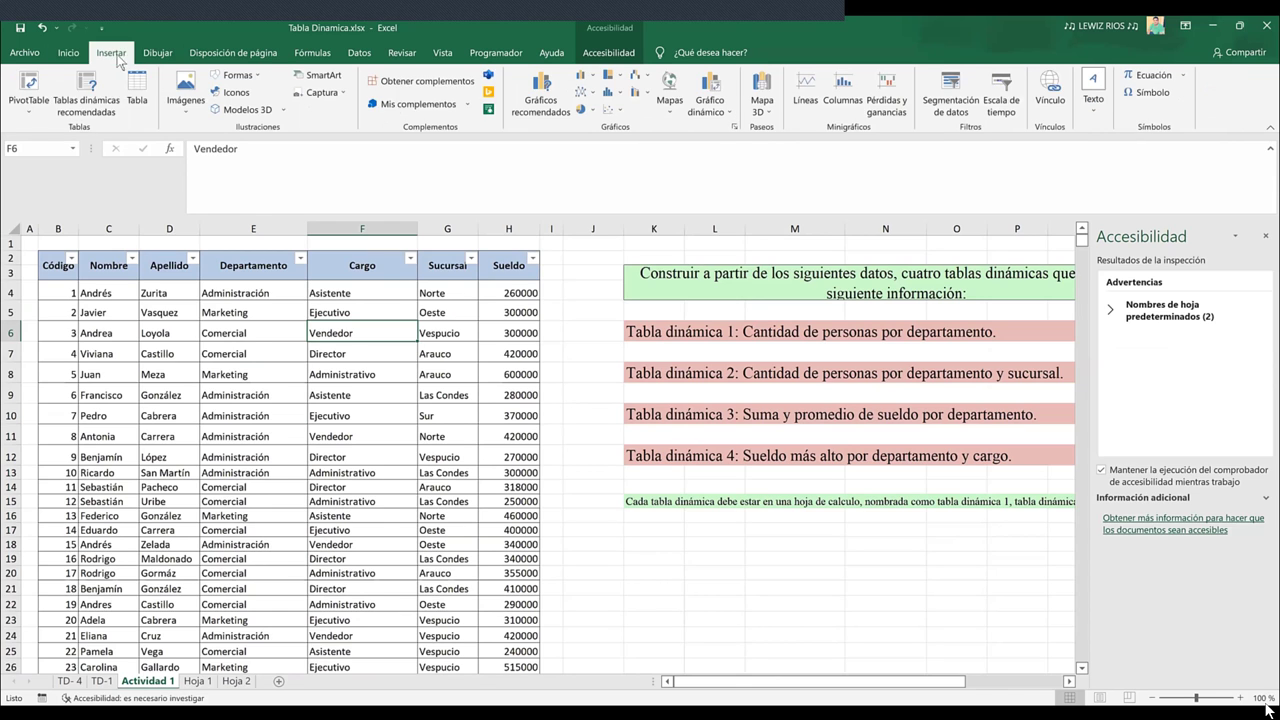
pyautogui.click(107, 108)
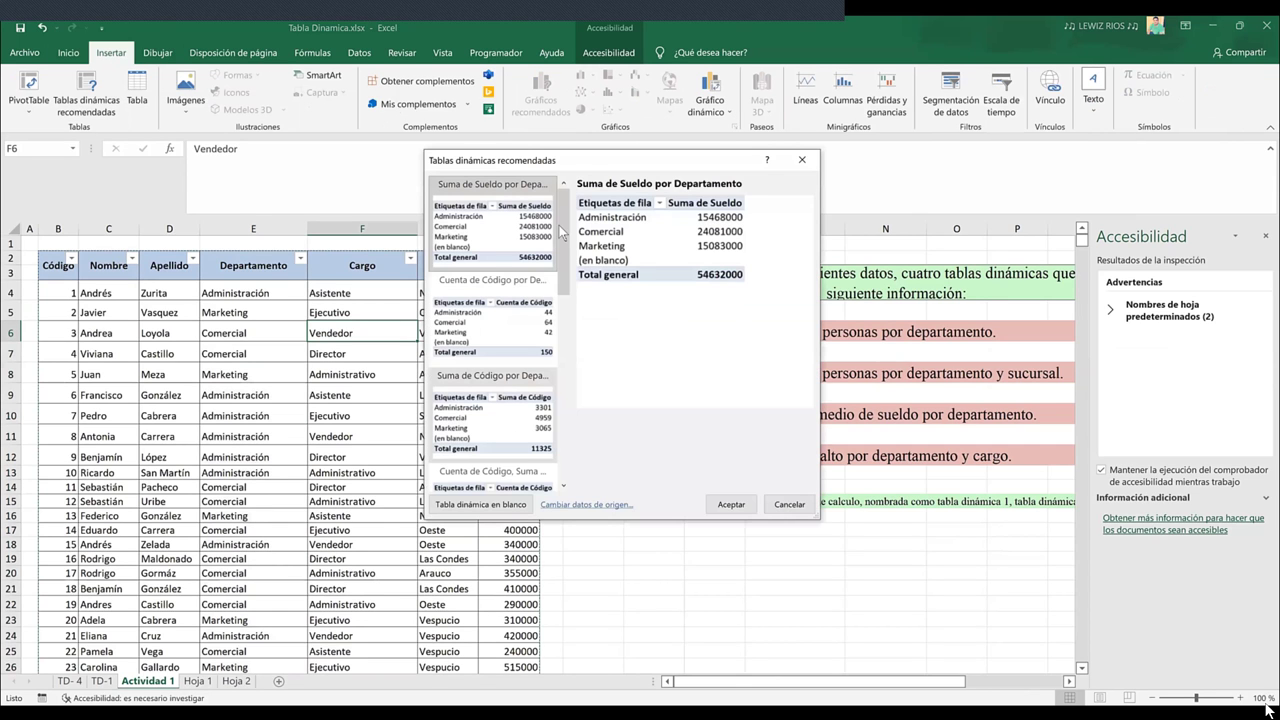
pyautogui.click(478, 505)
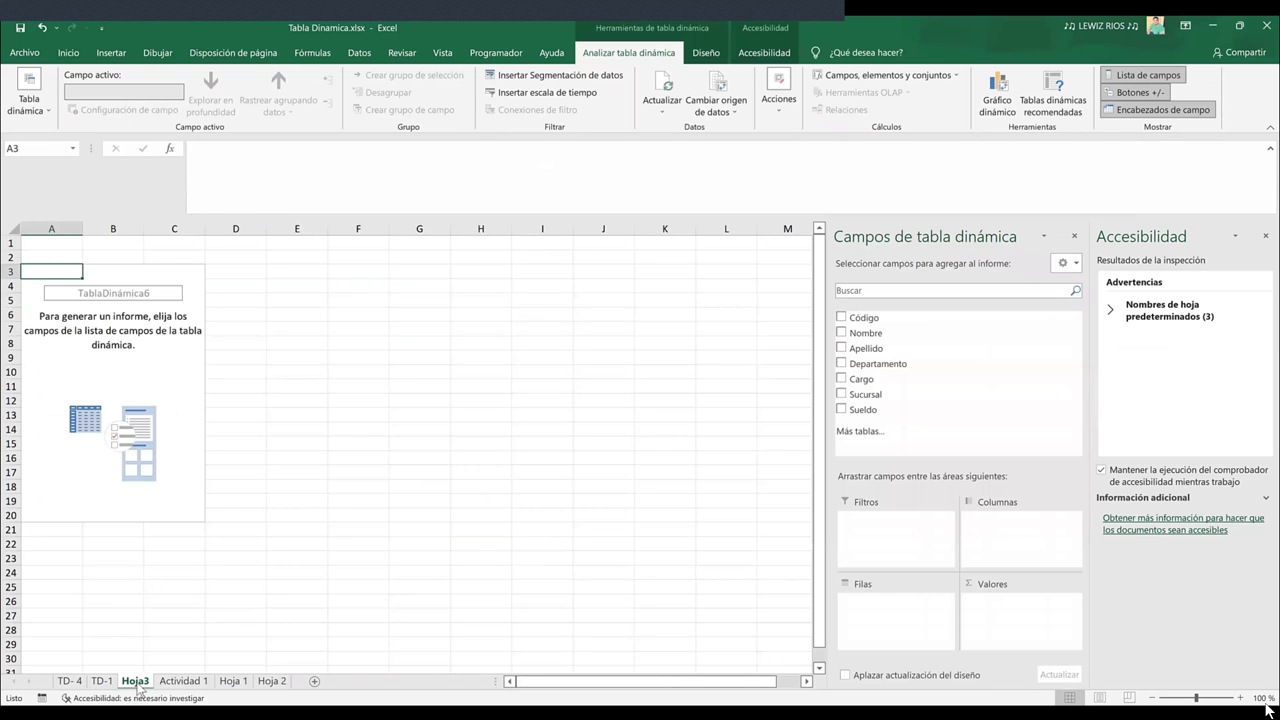
pyautogui.doubleClick(136, 681)
pyautogui.write('TD-2')
pyautogui.press('Return')
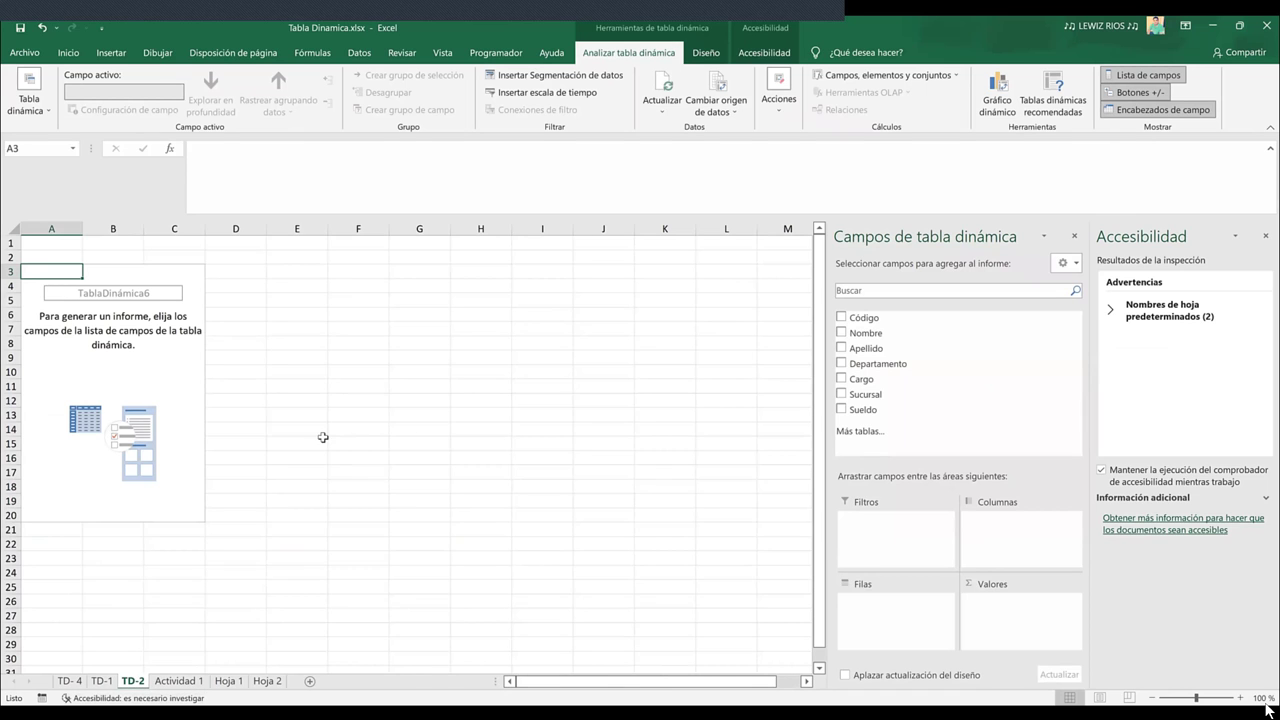
# Set up the TD-2 pivot table with Departamento and Sucursal as row fields and the count of Nombre as its value
pyautogui.click(845, 333)
pyautogui.click(846, 366)
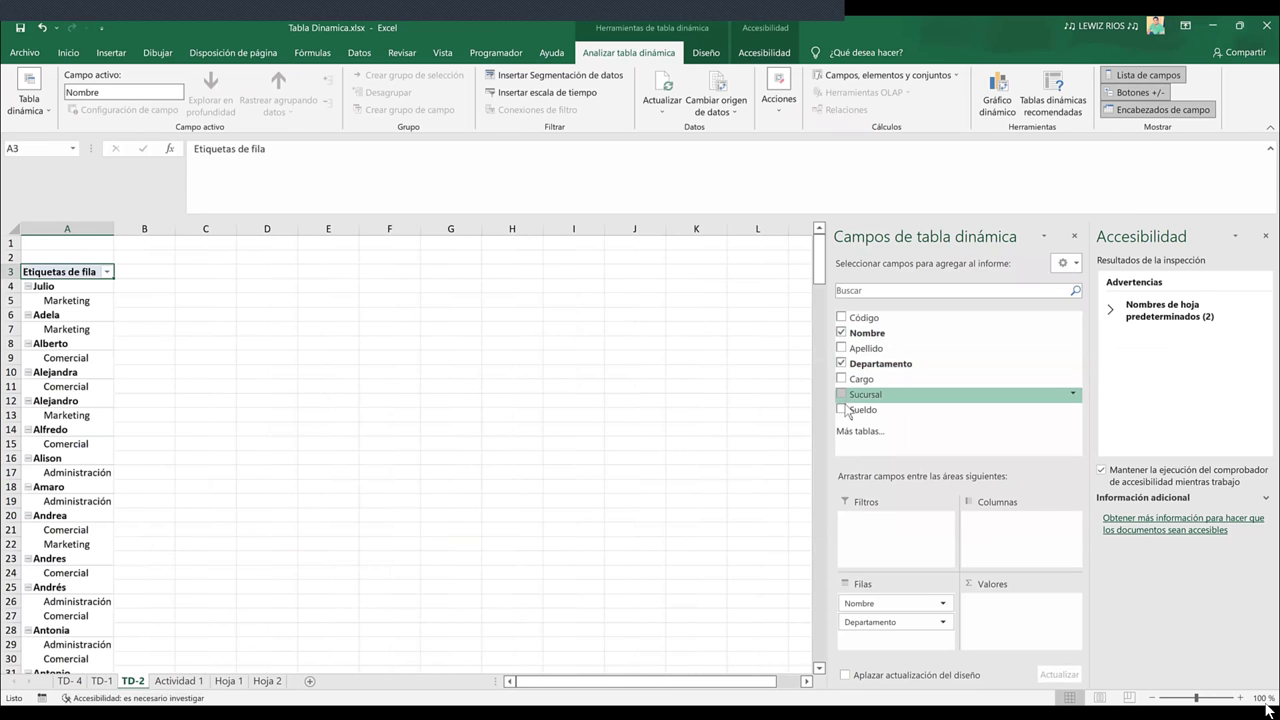
pyautogui.click(842, 395)
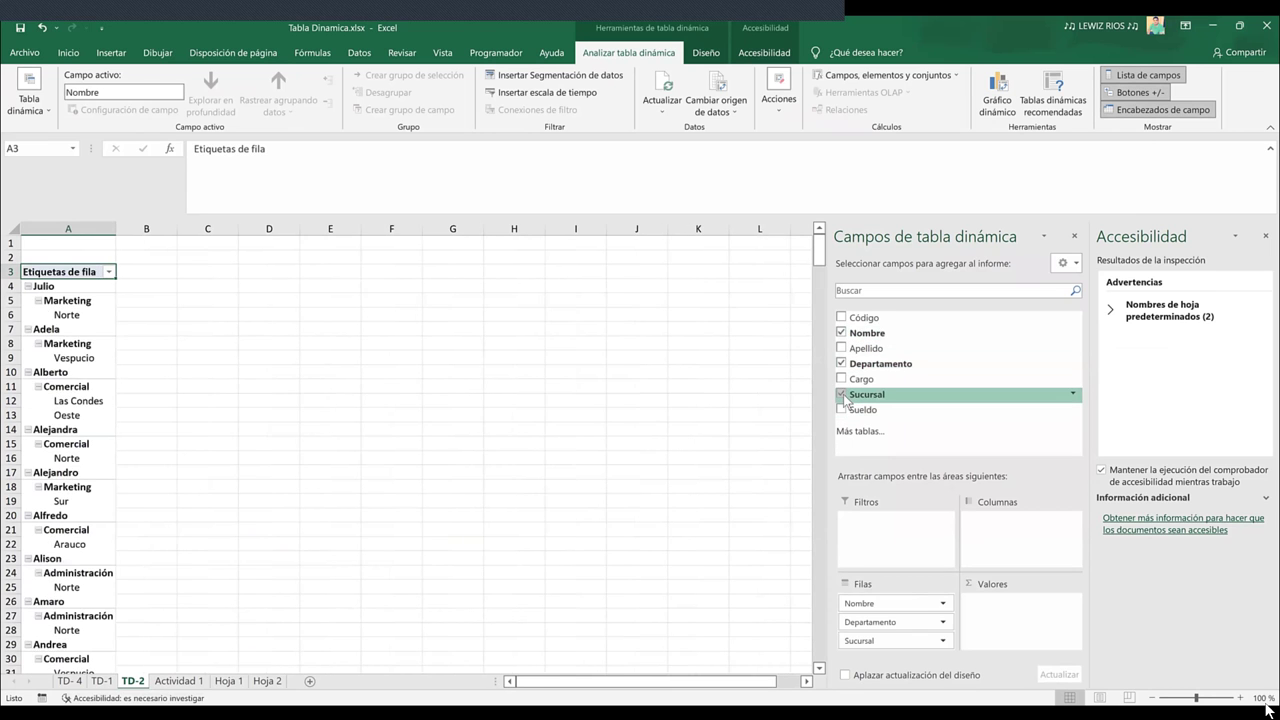
pyautogui.moveTo(820, 256)
pyautogui.mouseDown()
pyautogui.moveTo(810, 330)
pyautogui.moveTo(823, 232)
pyautogui.mouseUp()
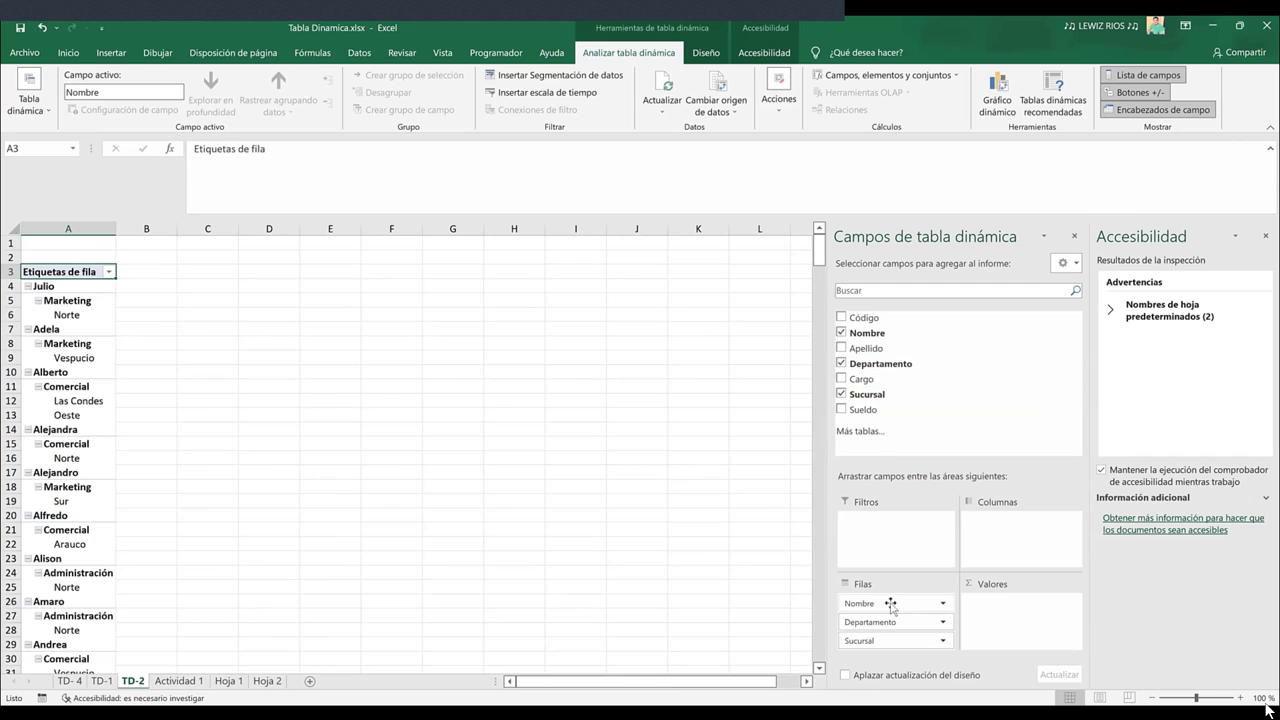
pyautogui.moveTo(890, 604); pyautogui.dragTo(886, 603)
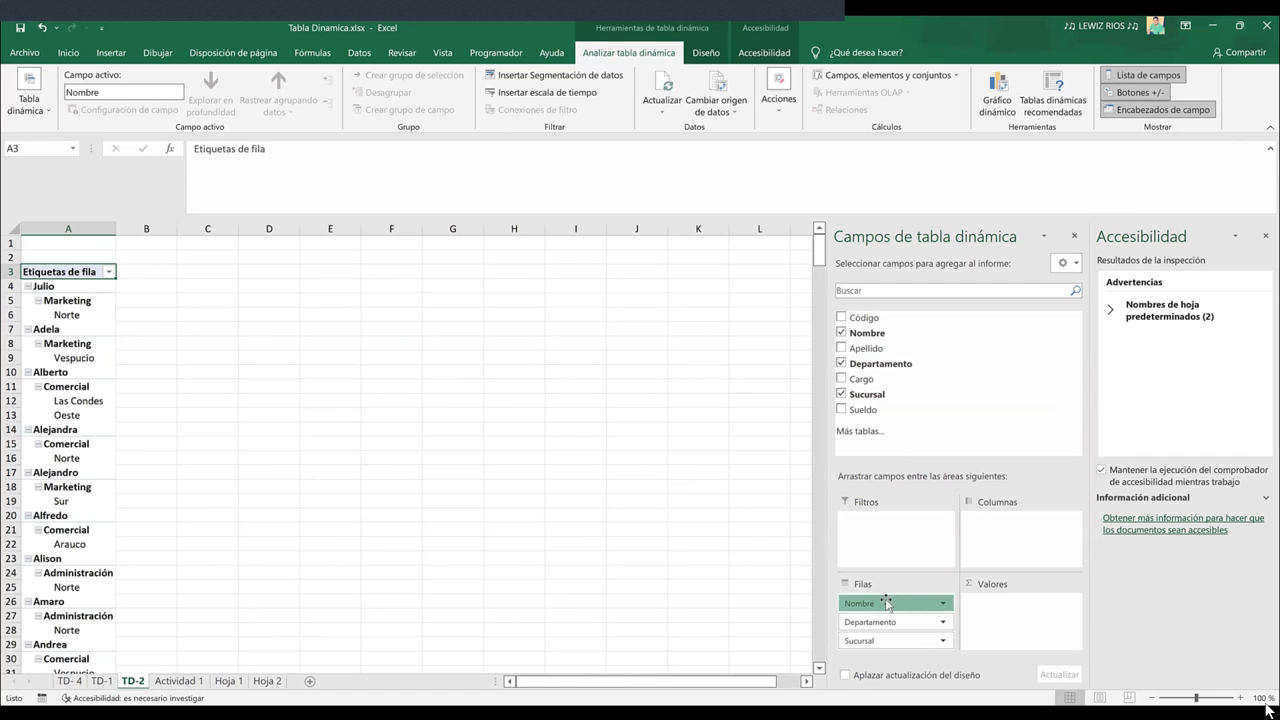
pyautogui.moveTo(886, 603); pyautogui.dragTo(1008, 606)
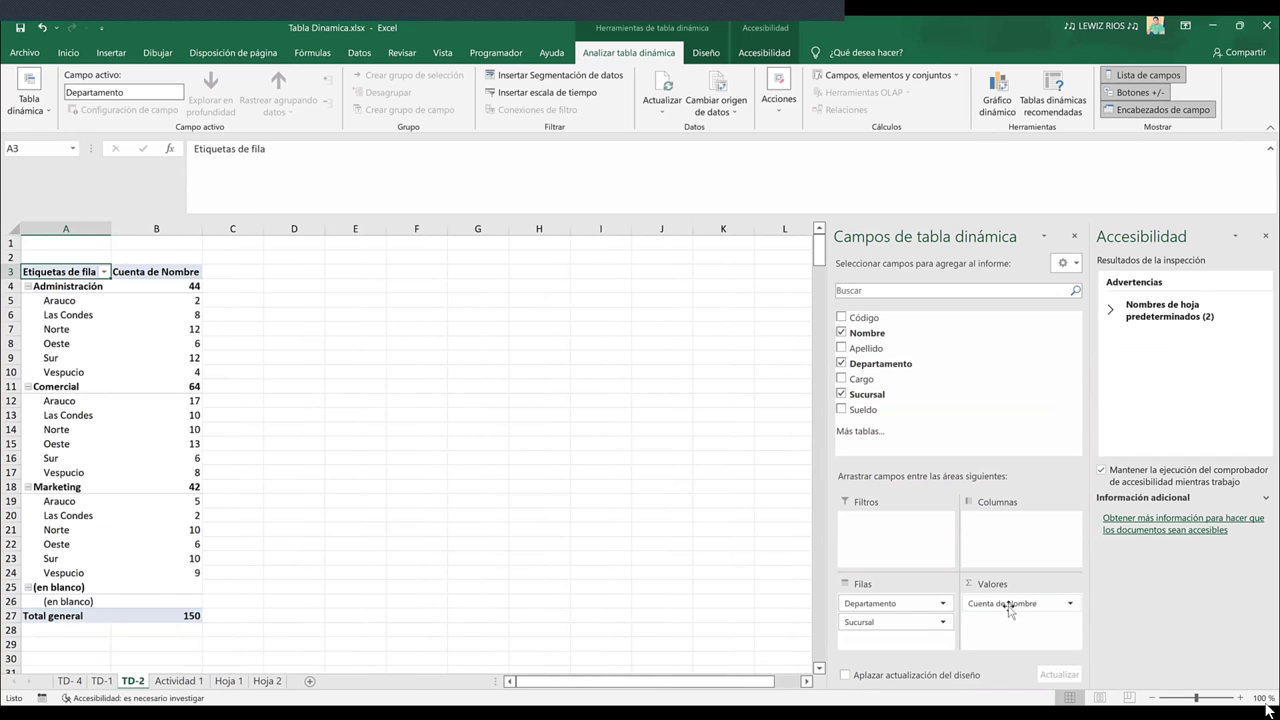
# Review the value field settings of Cuenta de Nombre on TD-2 and cancel without changing the Recuento calculation
pyautogui.click(1009, 604)
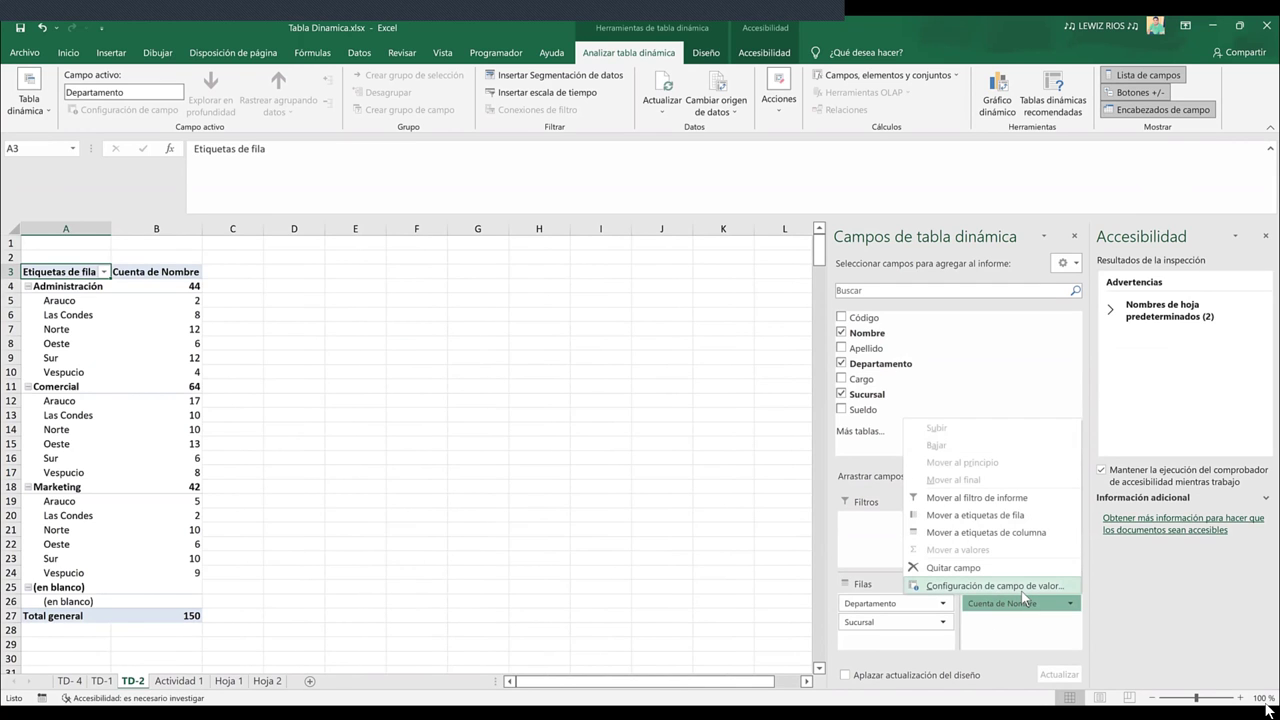
pyautogui.click(1020, 588)
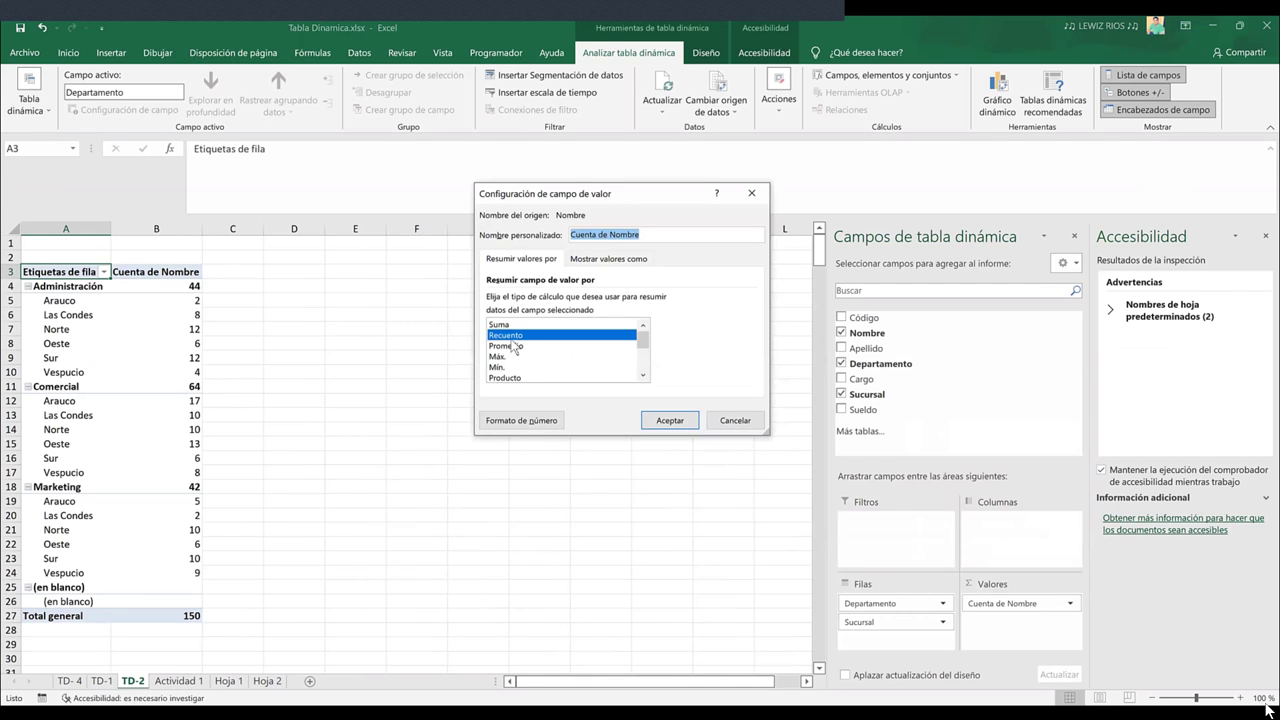
pyautogui.click(726, 422)
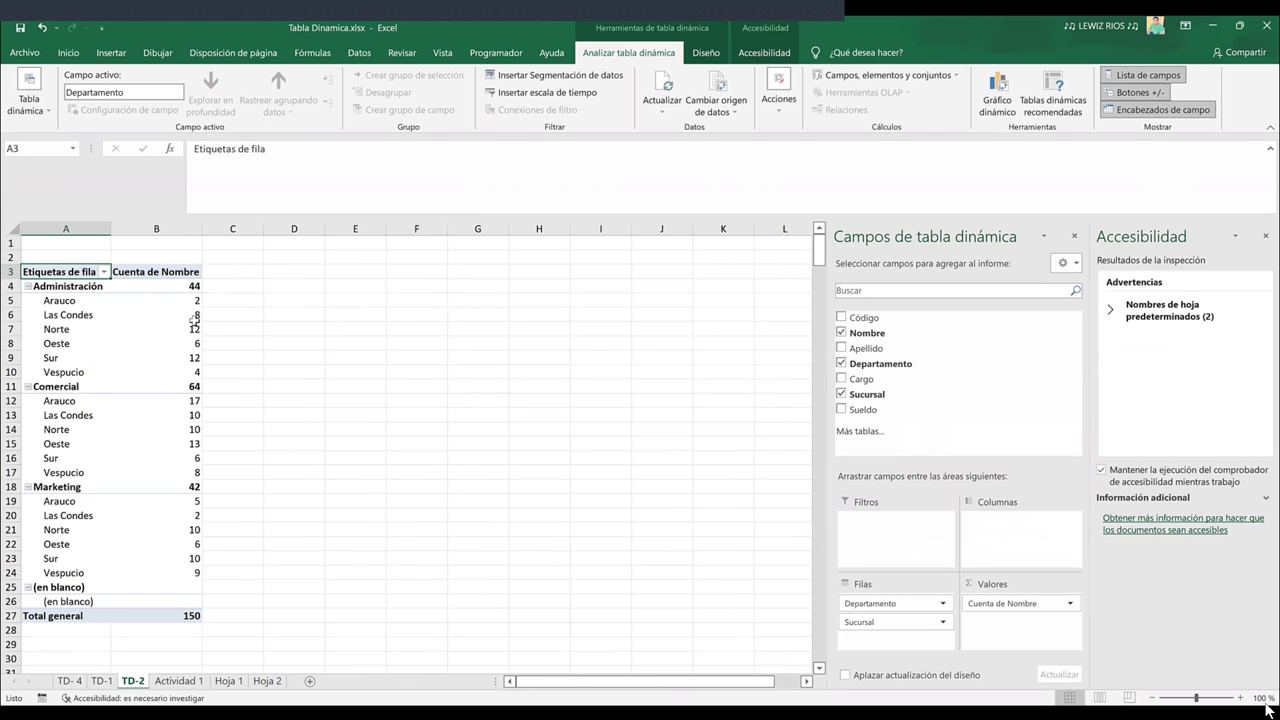
# Examine the TD-2 name counts for the branches under Administración, Comercial and Marketing
pyautogui.click(198, 314)
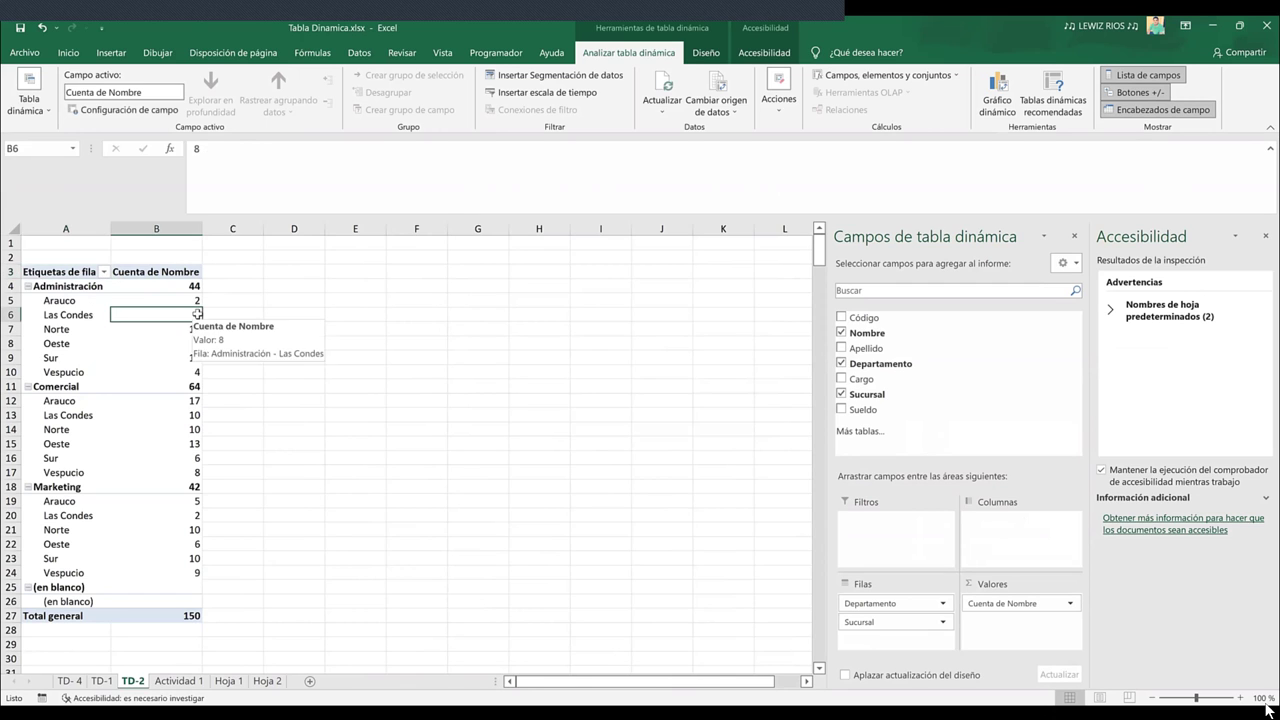
pyautogui.click(186, 329)
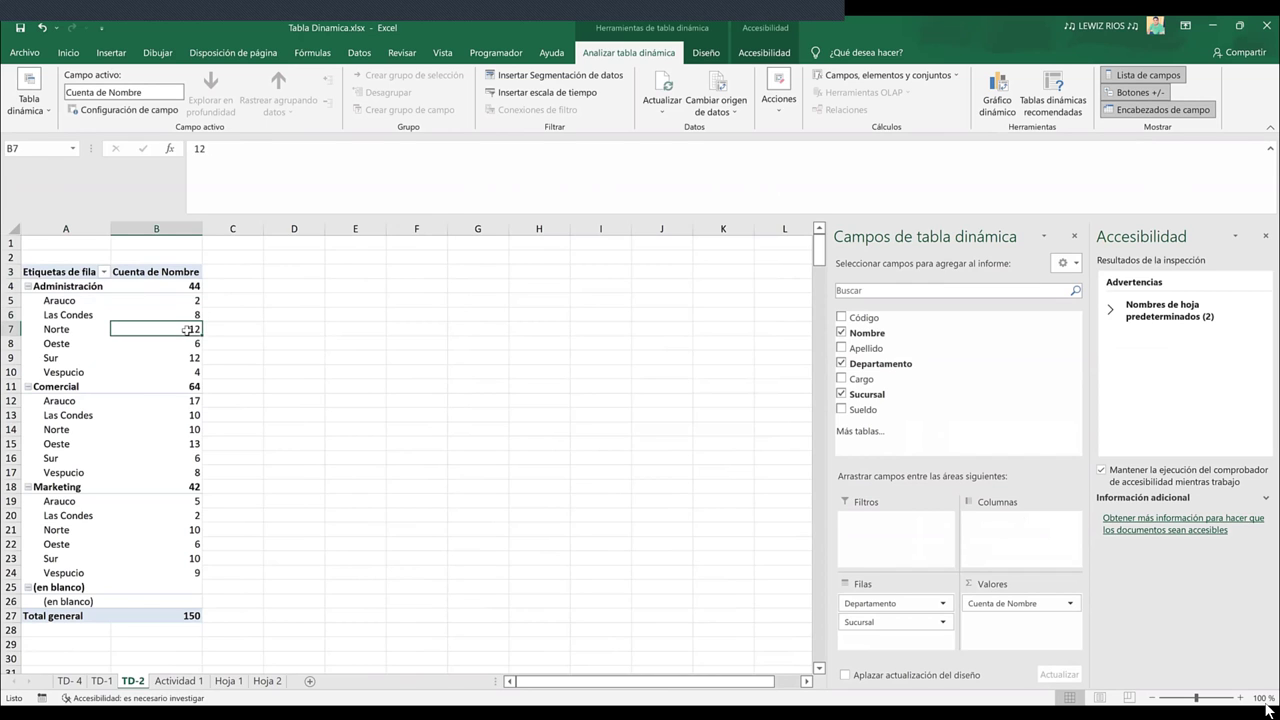
pyautogui.click(181, 343)
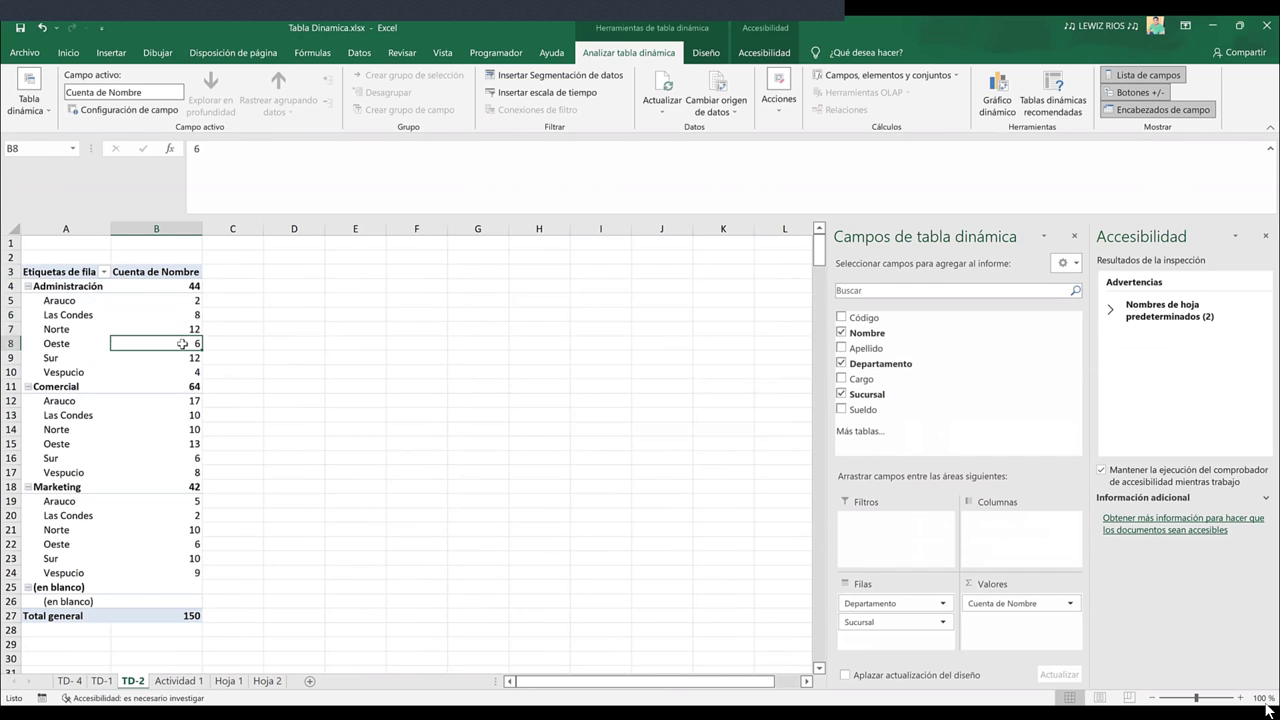
pyautogui.click(177, 358)
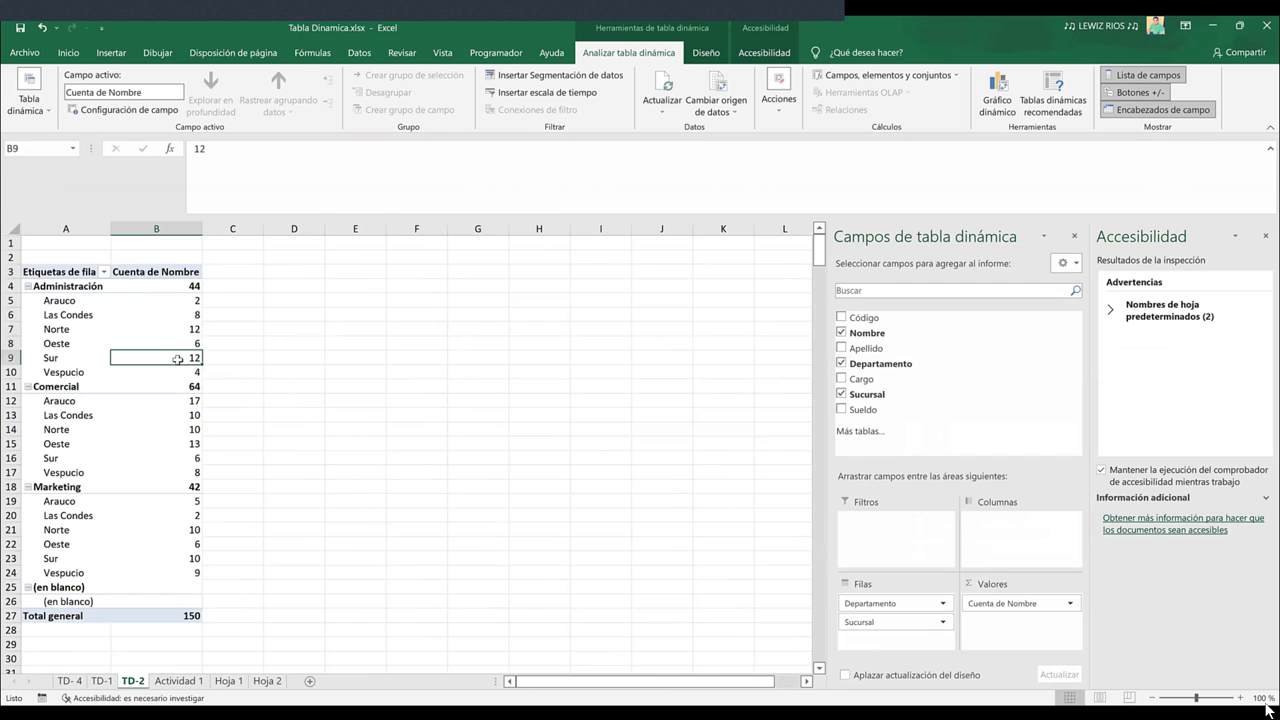
pyautogui.click(174, 374)
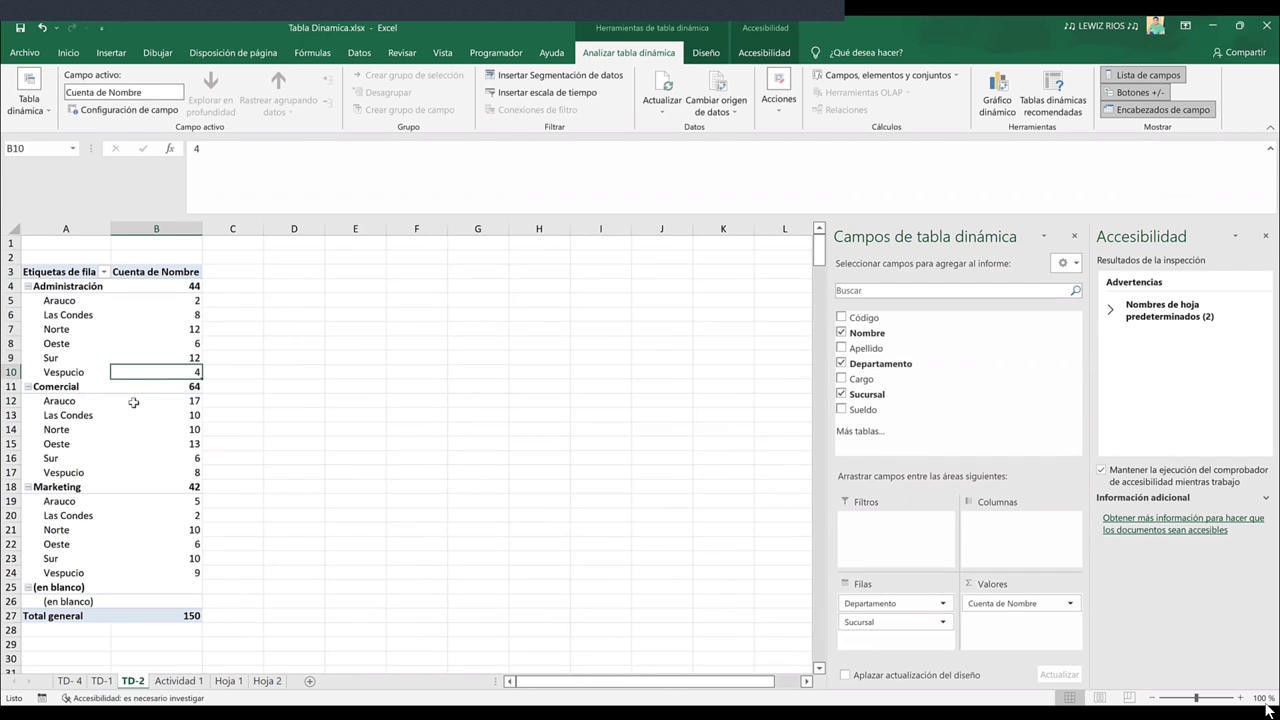
pyautogui.click(72, 402)
pyautogui.click(191, 384)
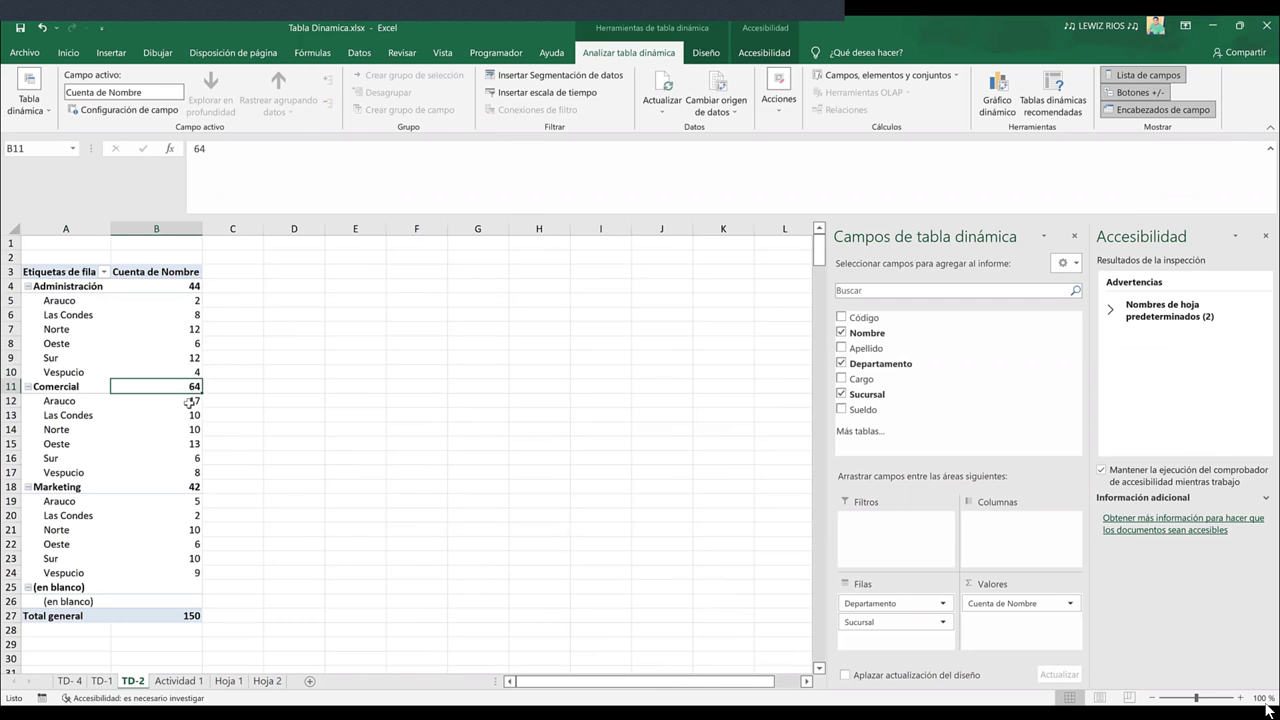
pyautogui.click(189, 402)
pyautogui.click(185, 416)
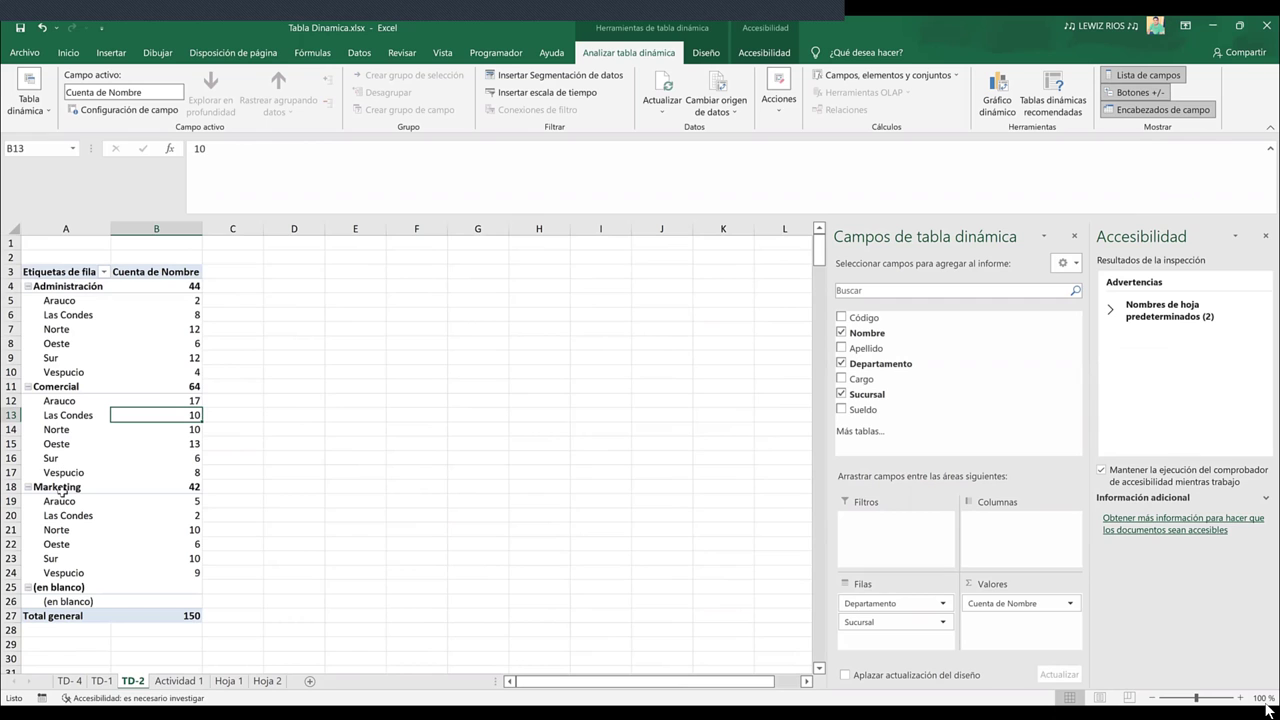
pyautogui.click(196, 488)
pyautogui.click(189, 502)
pyautogui.click(188, 516)
pyautogui.click(187, 531)
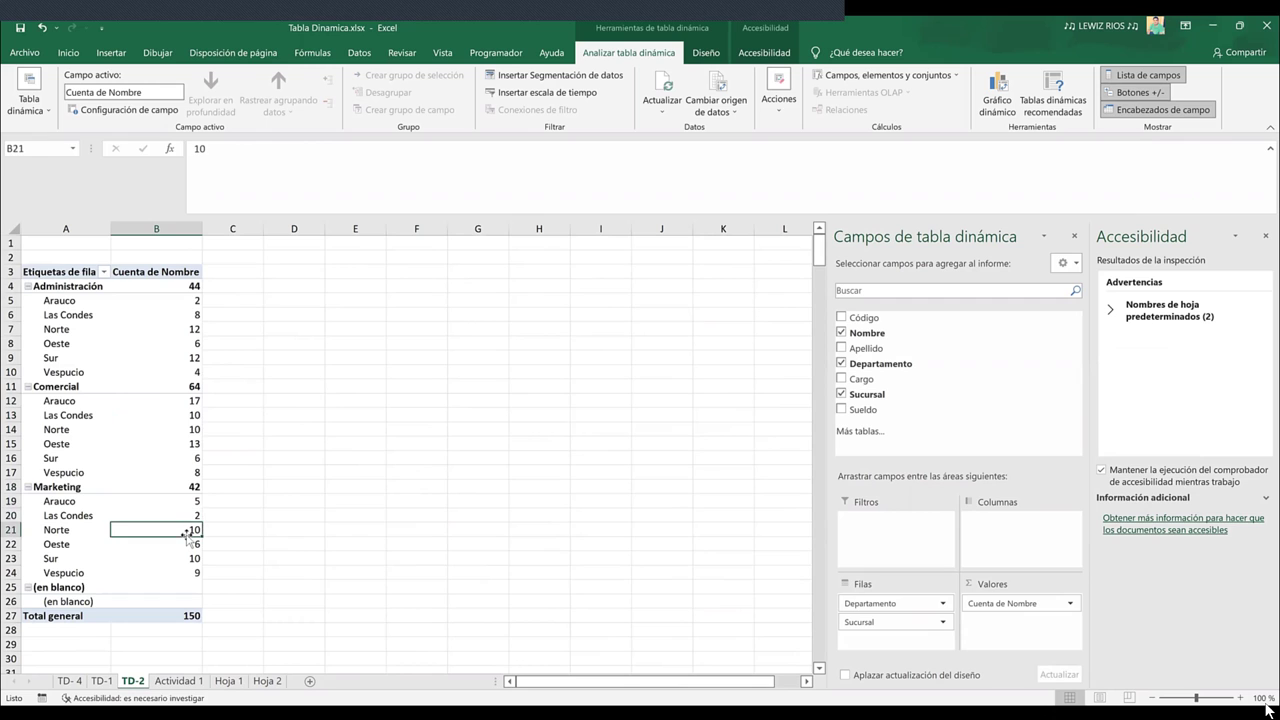
pyautogui.click(165, 559)
pyautogui.click(169, 543)
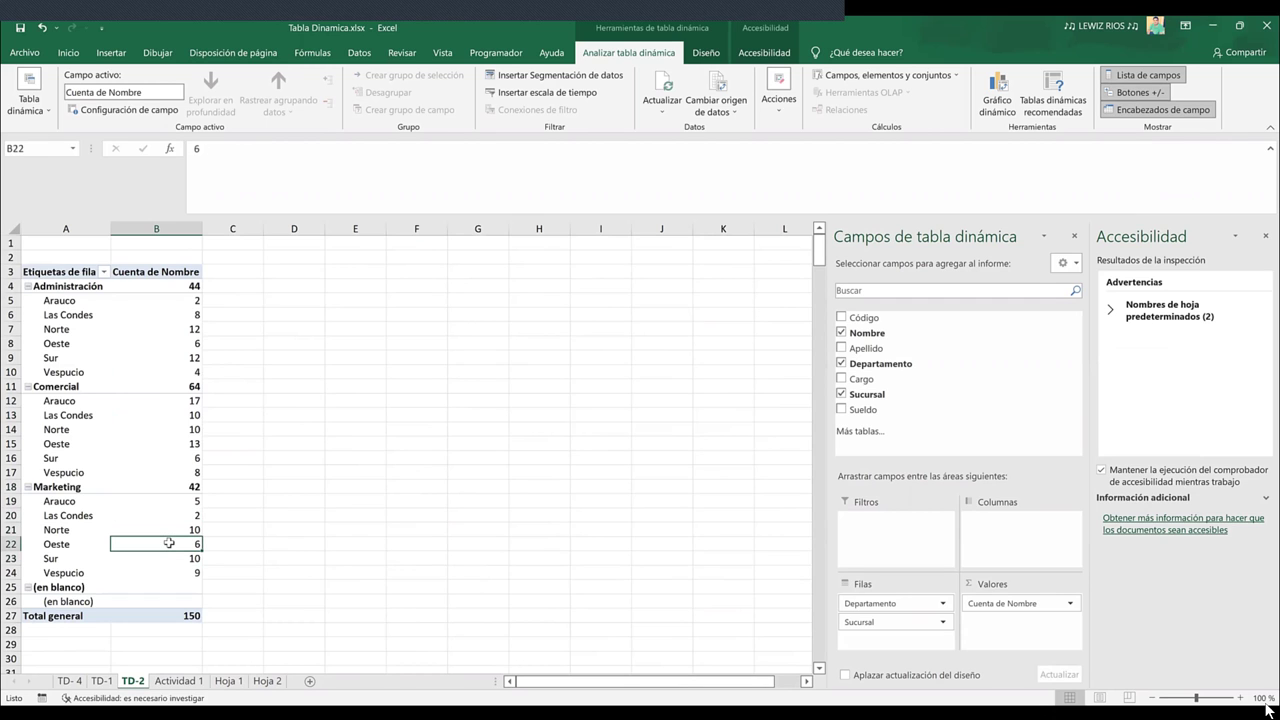
pyautogui.moveTo(169, 543)
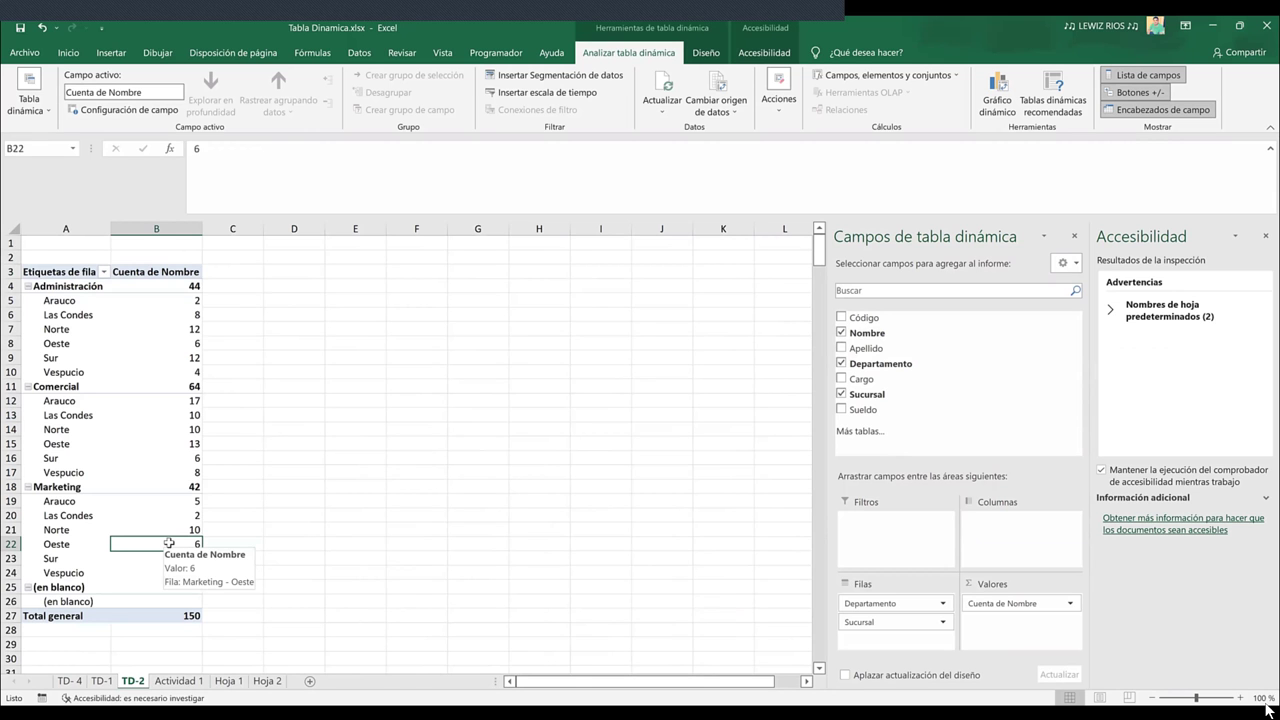
# Enter the note "Sueldo mas alto por" in cell K21 of Actividad 1 and widen column K to fit it
pyautogui.click(178, 680)
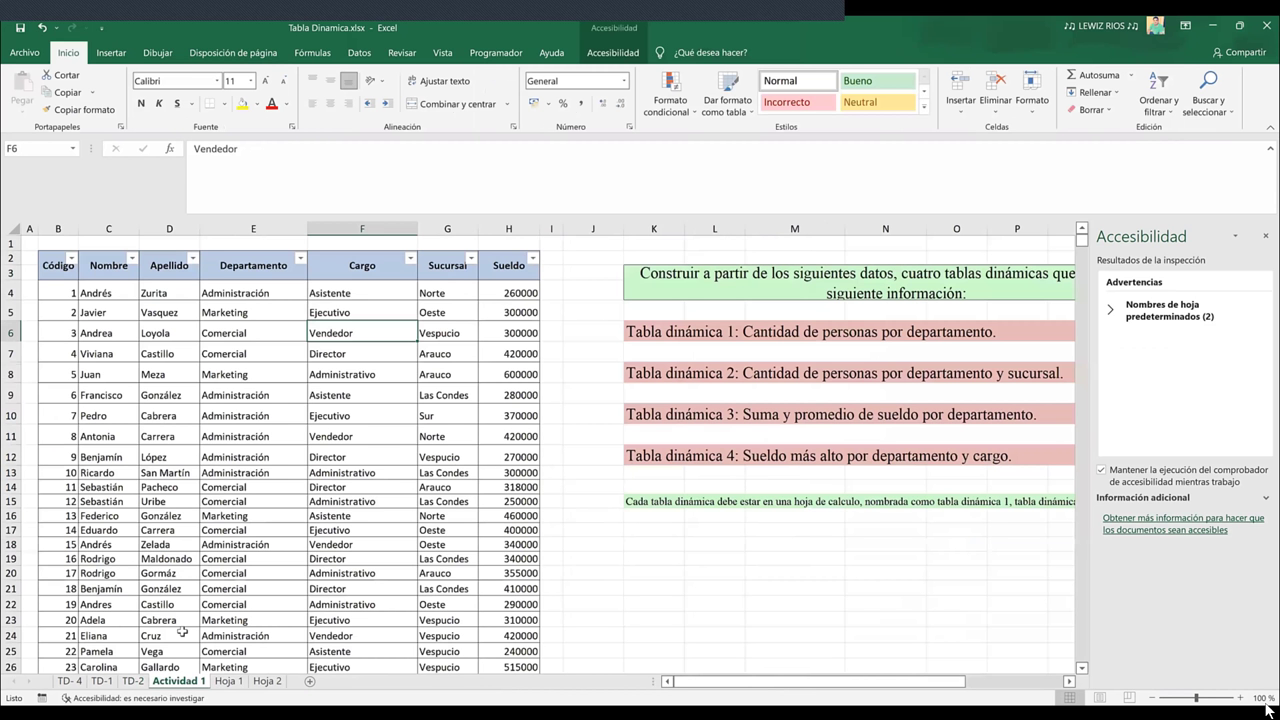
pyautogui.click(655, 596)
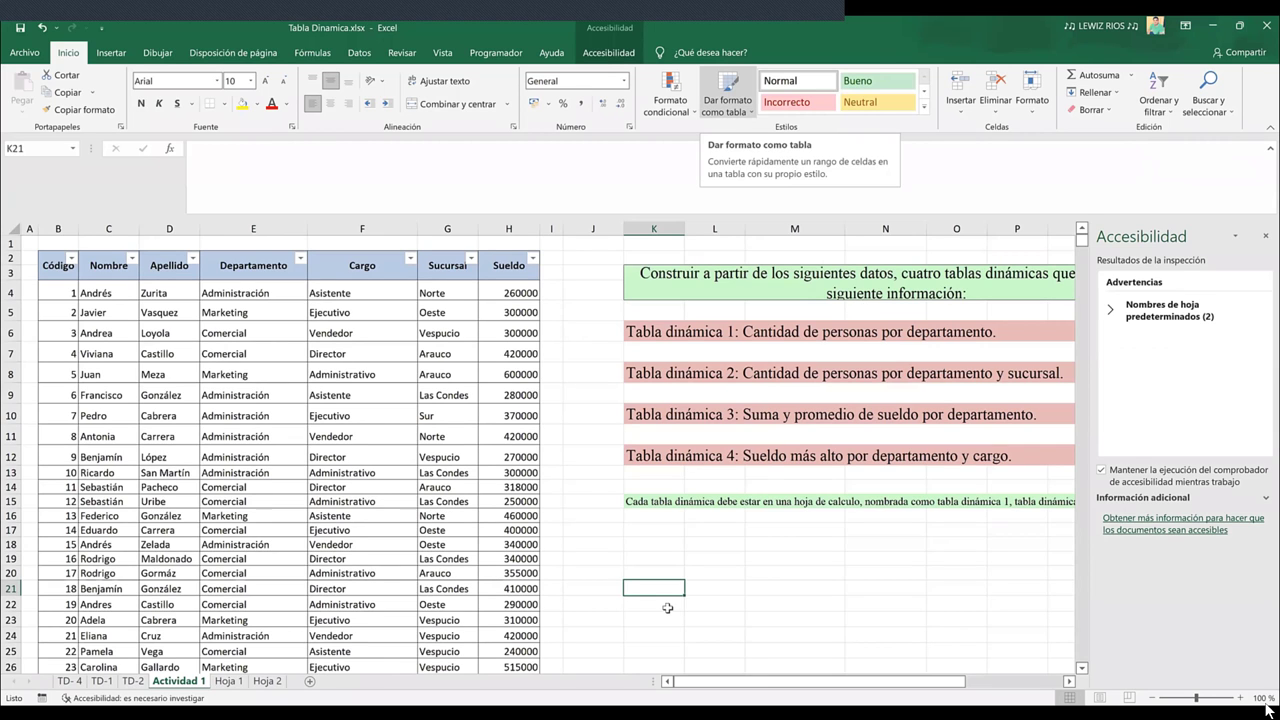
pyautogui.write('Sueldp')
pyautogui.press('BackSpace')
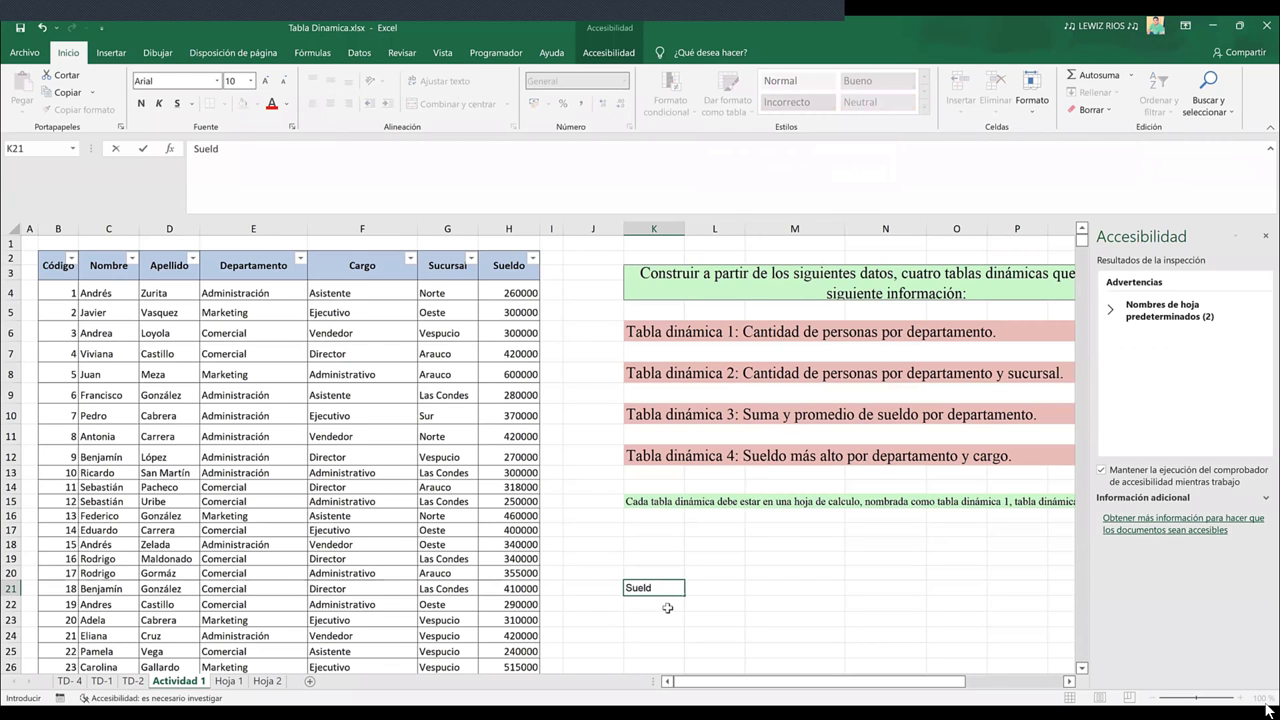
pyautogui.write('o m')
pyautogui.write('as alto por')
pyautogui.press('Tab')
pyautogui.moveTo(684, 228); pyautogui.dragTo(798, 227)
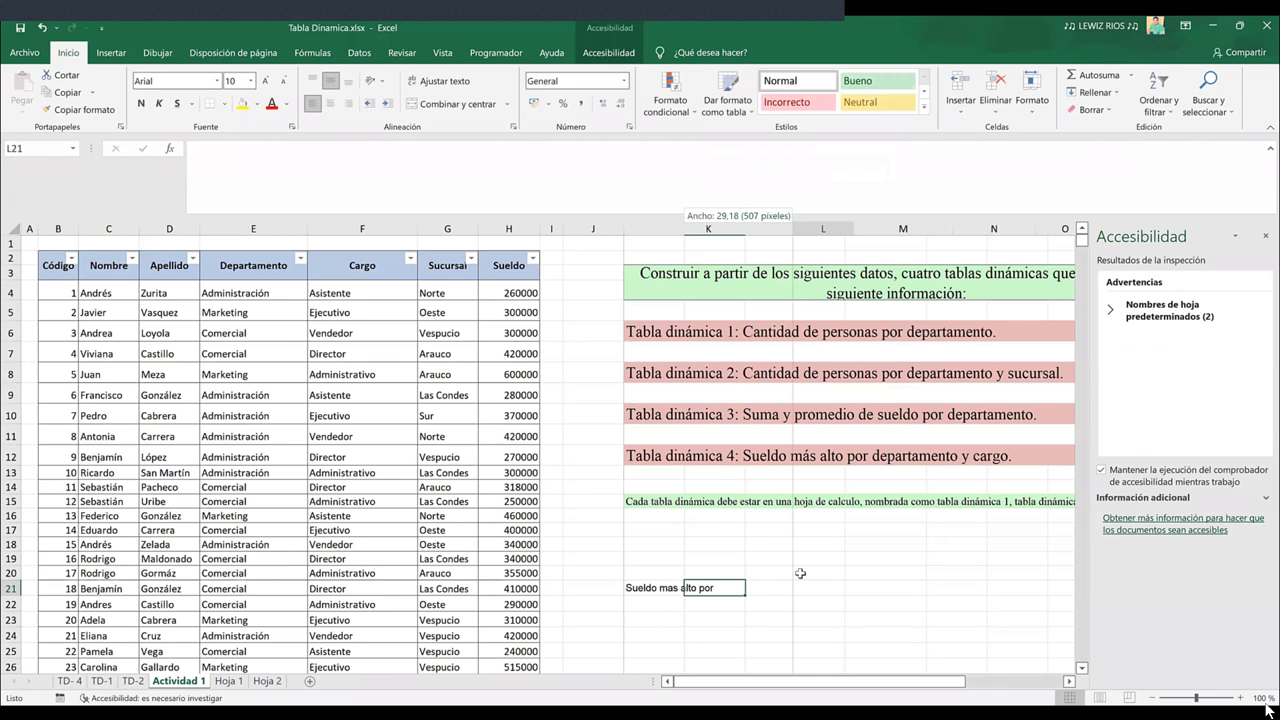
# Enter "Sucursal" in L21 and "Departamento" in M21 beside the salary note on Actividad 1
pyautogui.write('Suc')
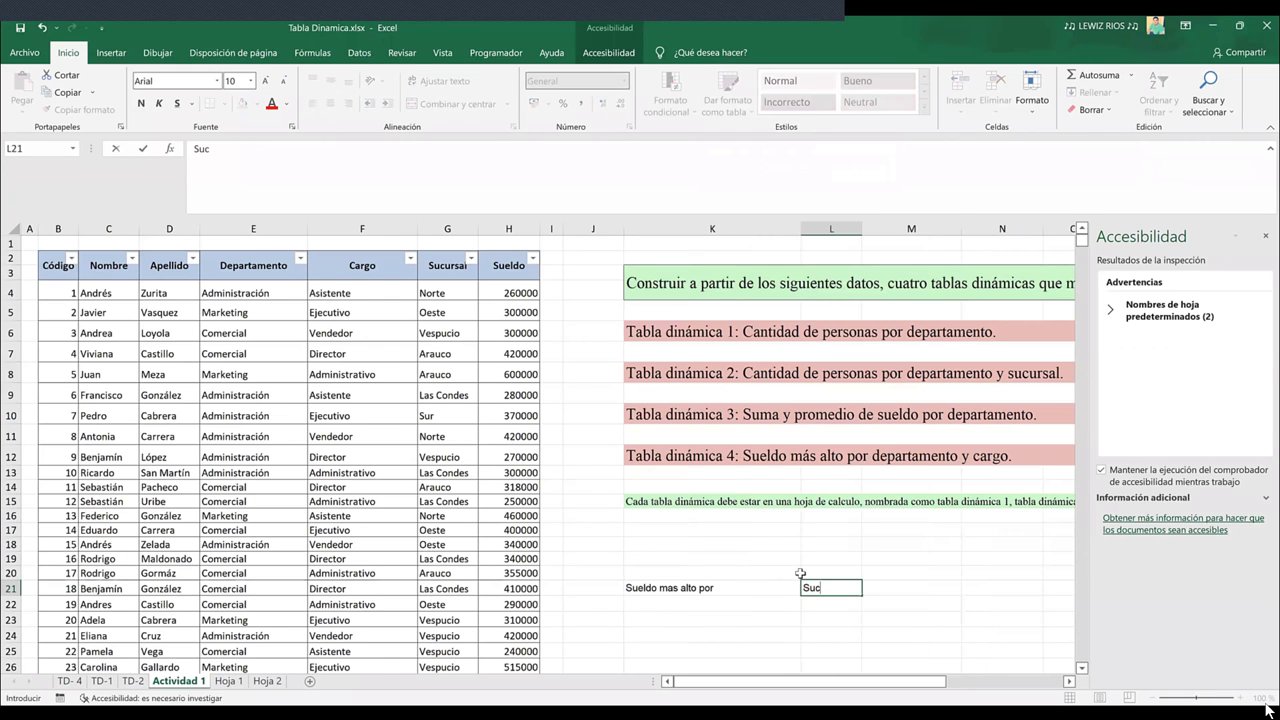
pyautogui.write('ursar')
pyautogui.click(907, 591)
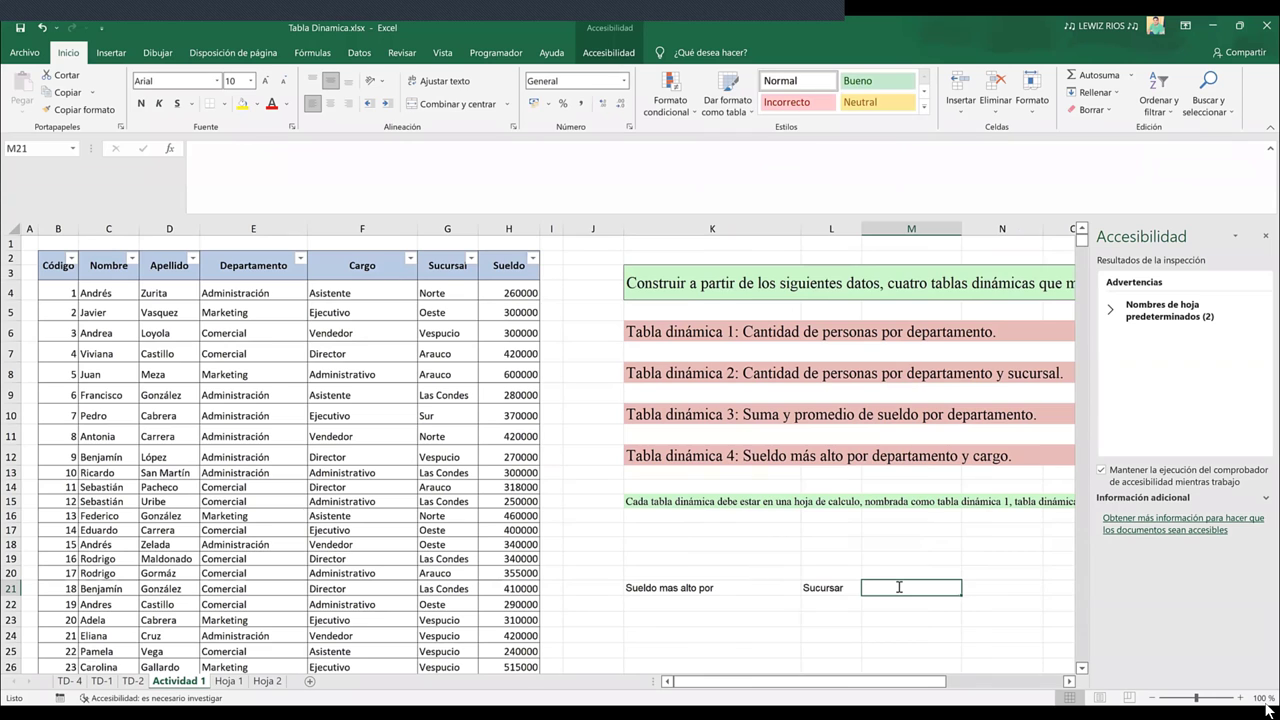
pyautogui.write('Departame')
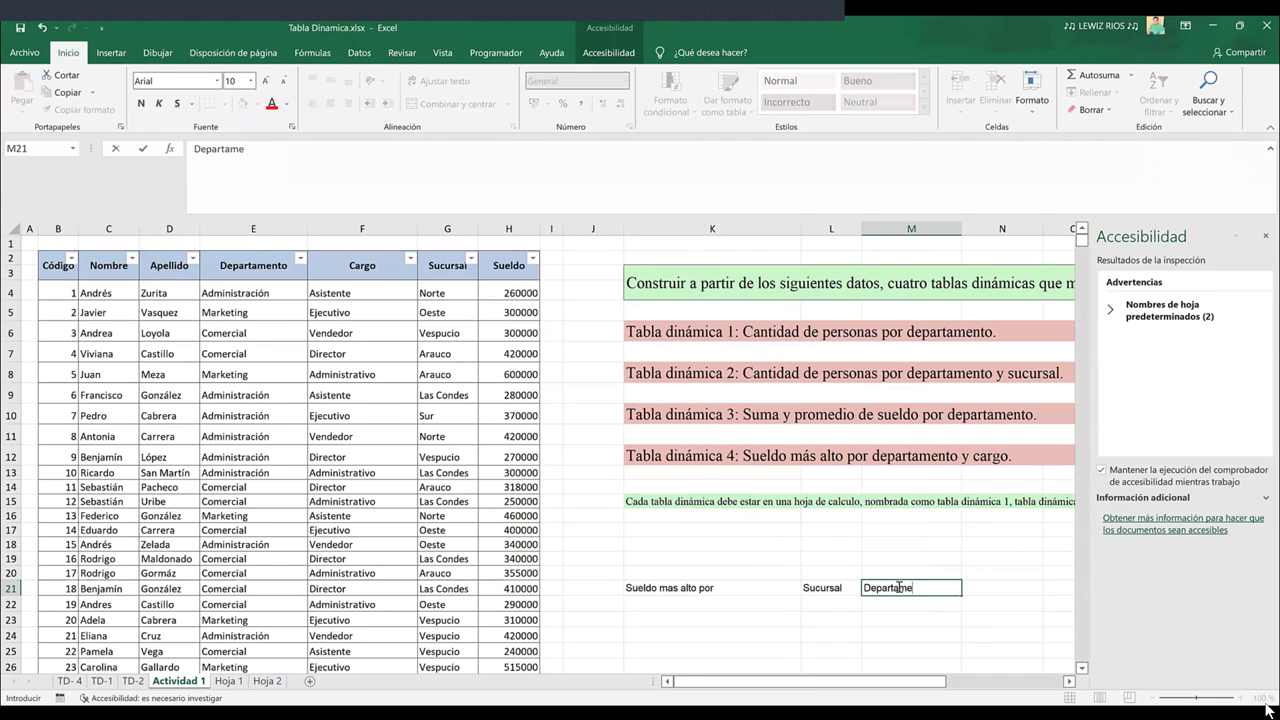
pyautogui.write('nto')
pyautogui.click(820, 603)
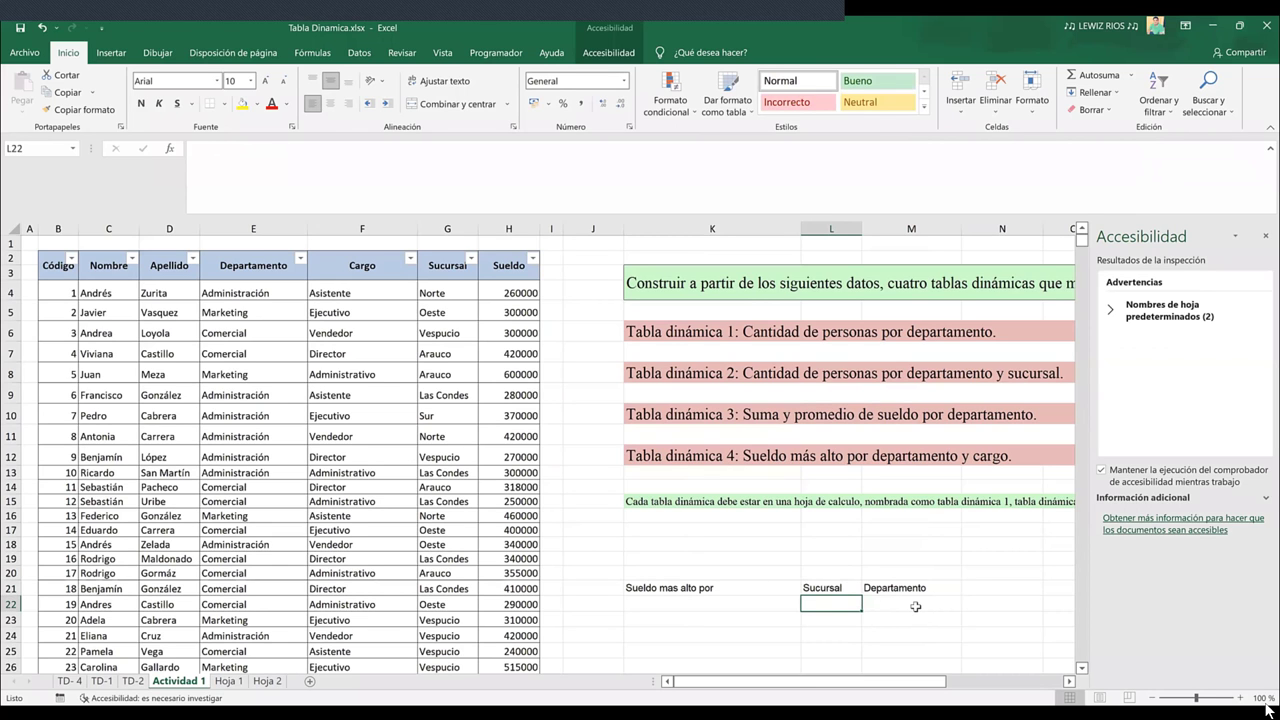
# Return to TD-2 to check the Administración branch counts and the available summary calculations for Cuenta de Nombre, cancelling the settings without changes
pyautogui.click(136, 683)
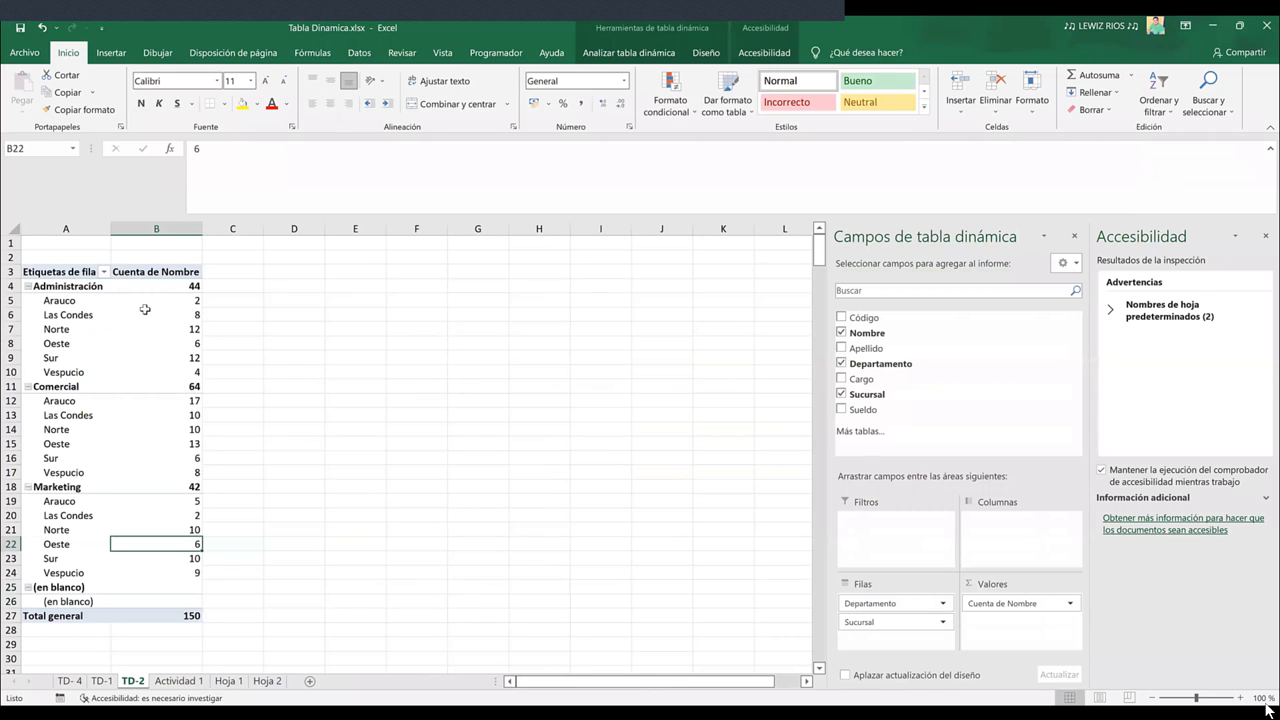
pyautogui.click(146, 312)
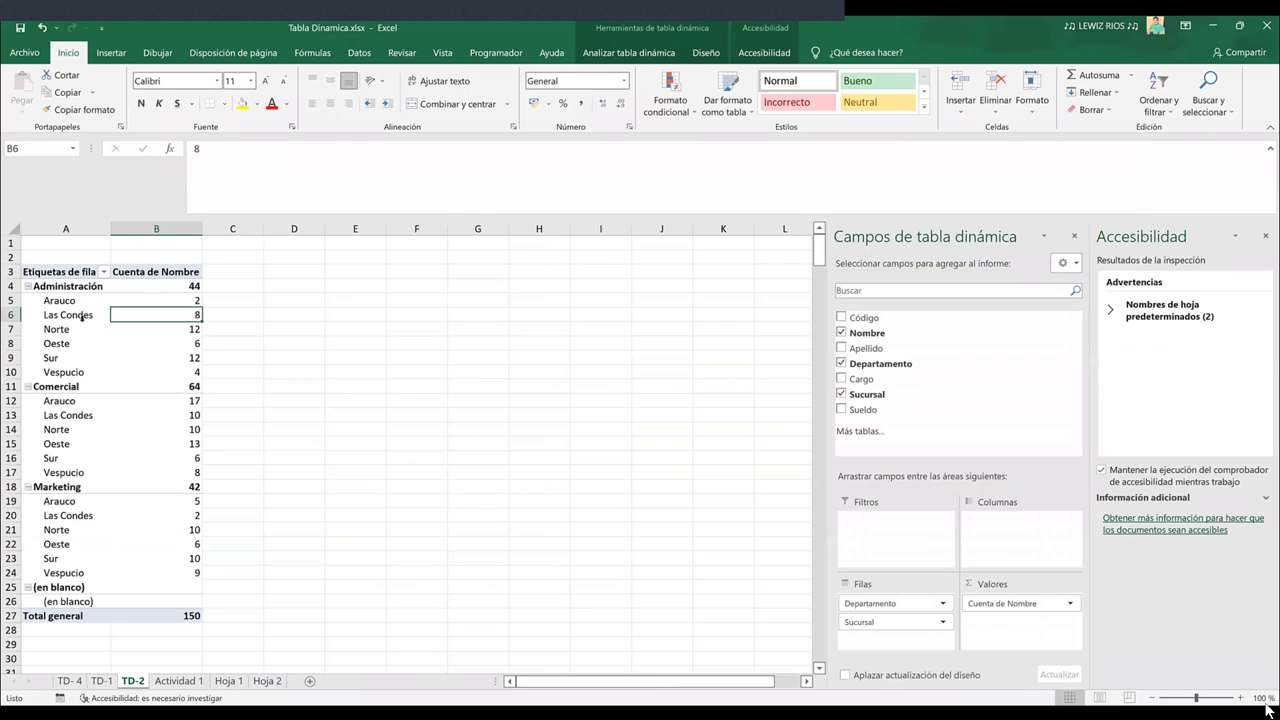
pyautogui.click(149, 320)
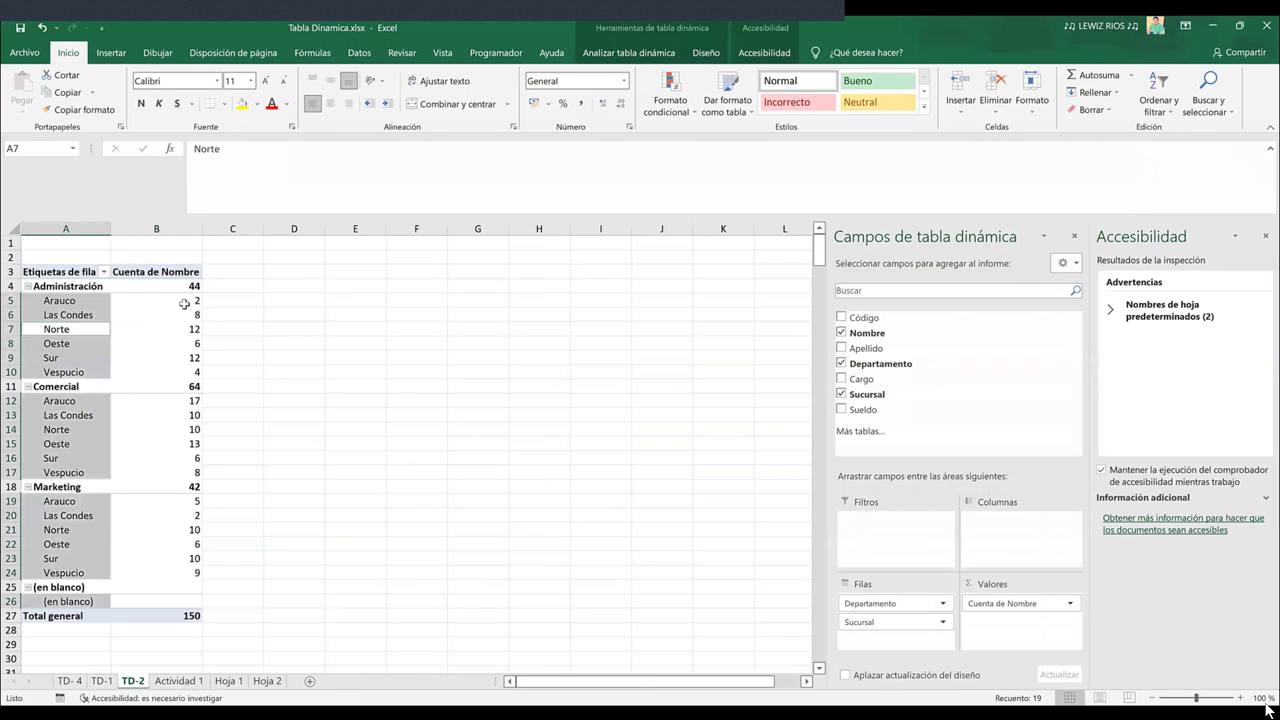
pyautogui.click(188, 308)
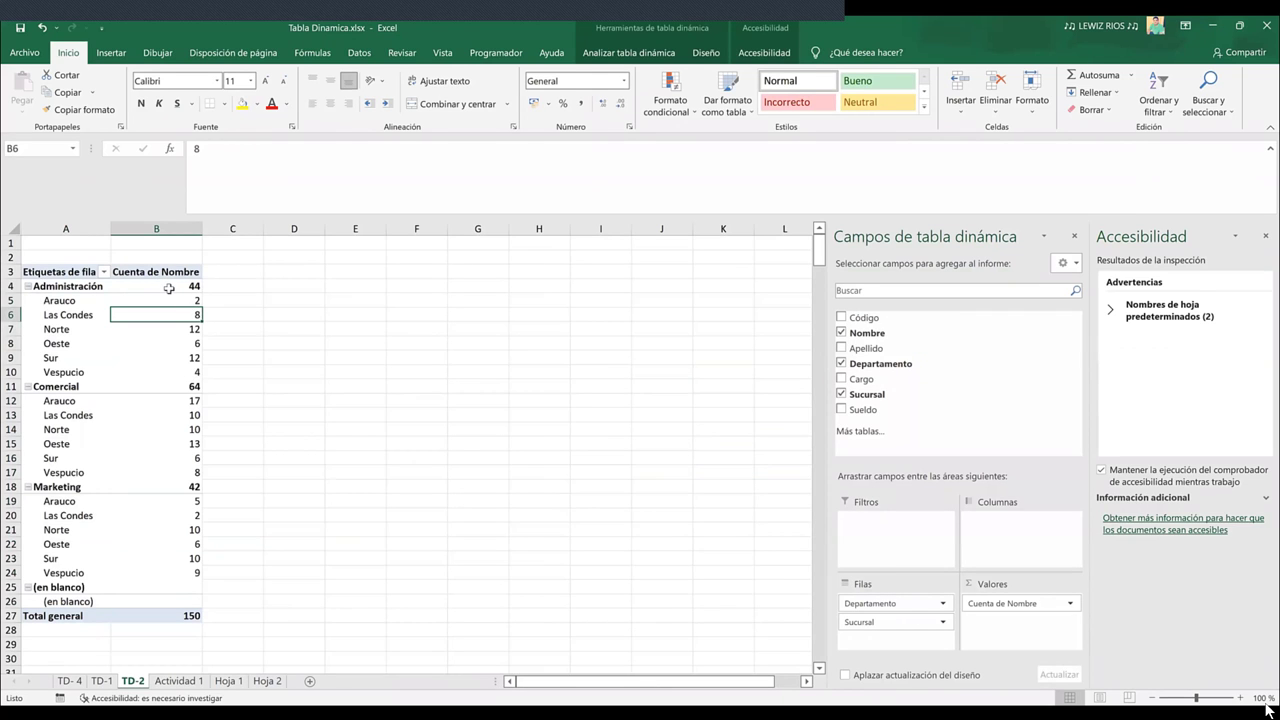
pyautogui.moveTo(155, 287)
pyautogui.click(1024, 605)
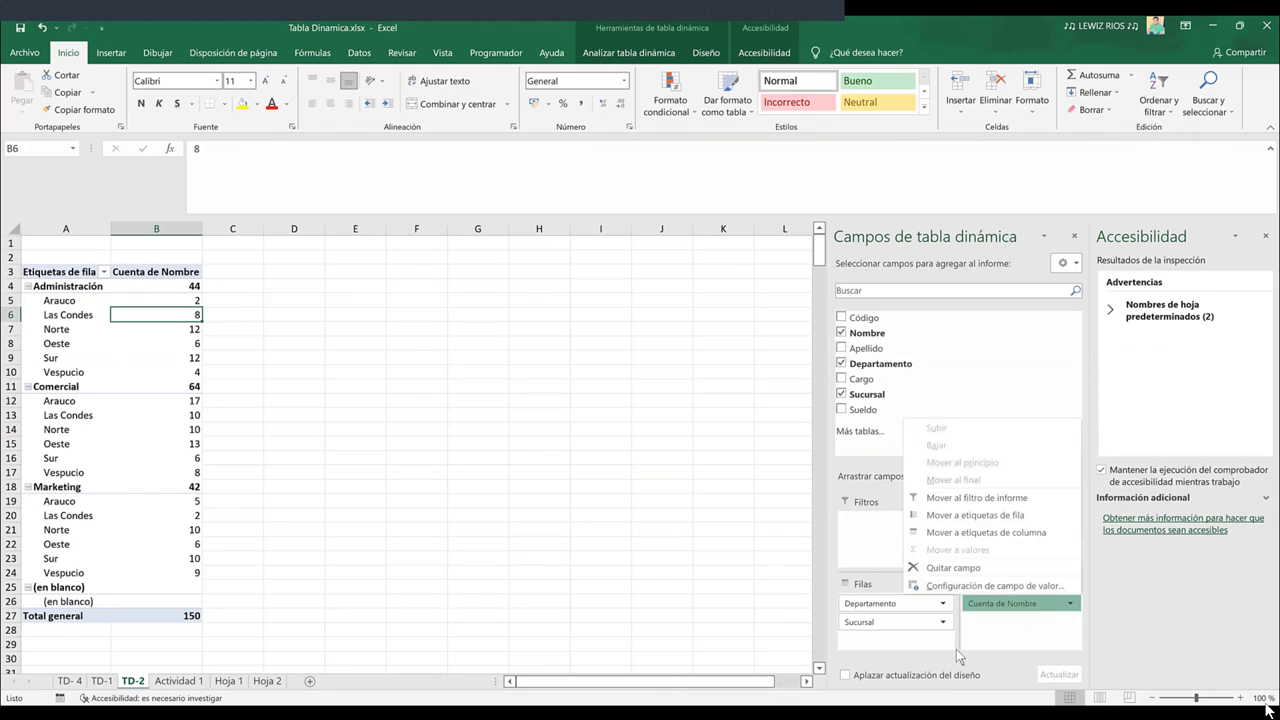
pyautogui.click(1024, 606)
pyautogui.click(1028, 606)
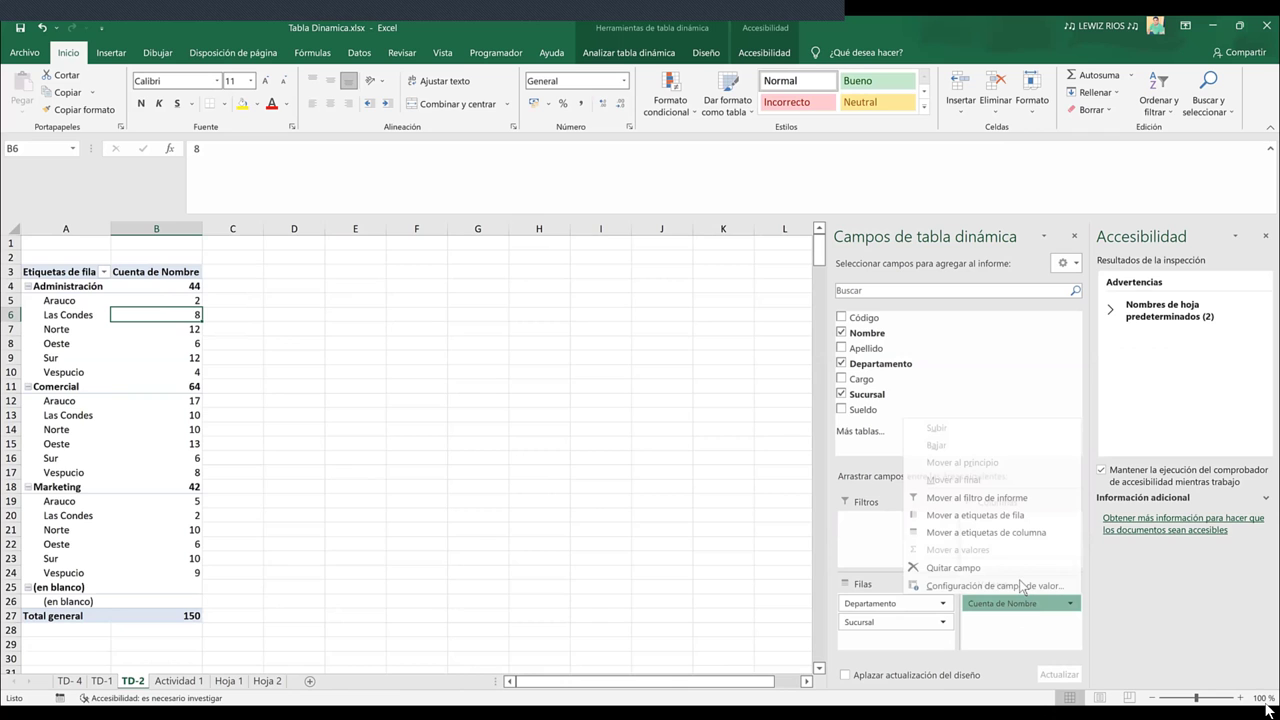
pyautogui.click(1022, 587)
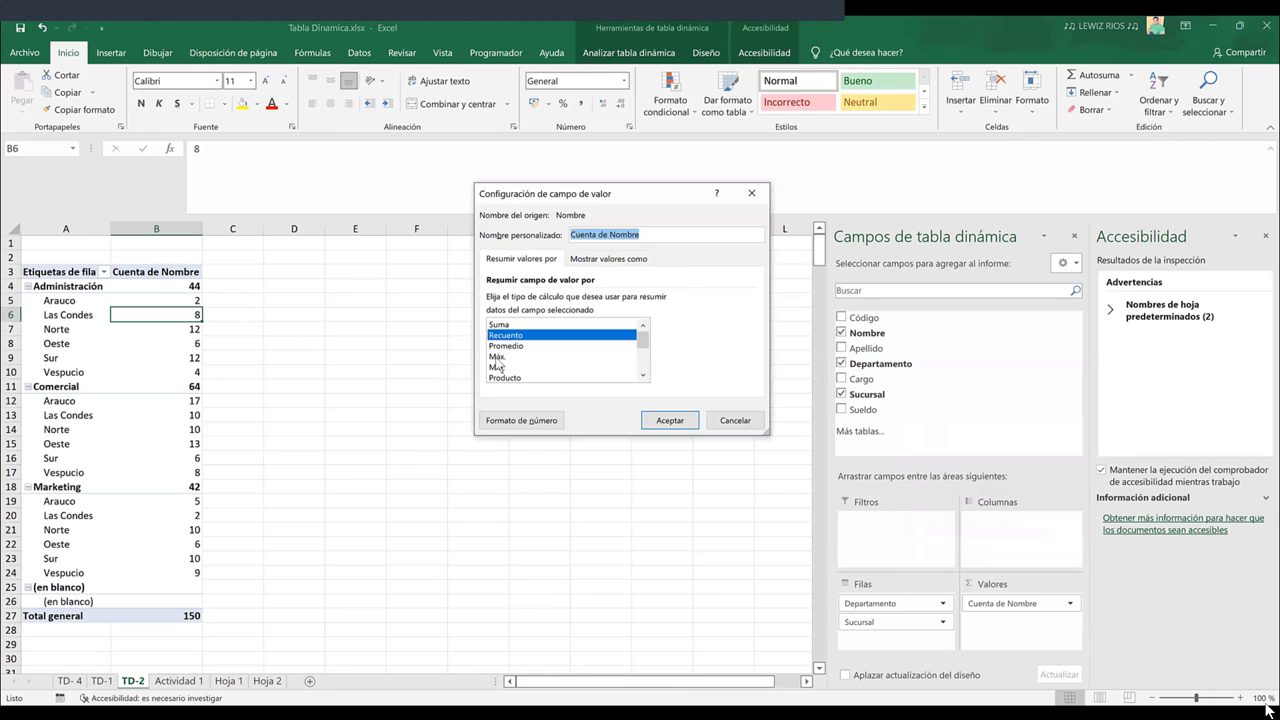
pyautogui.click(736, 420)
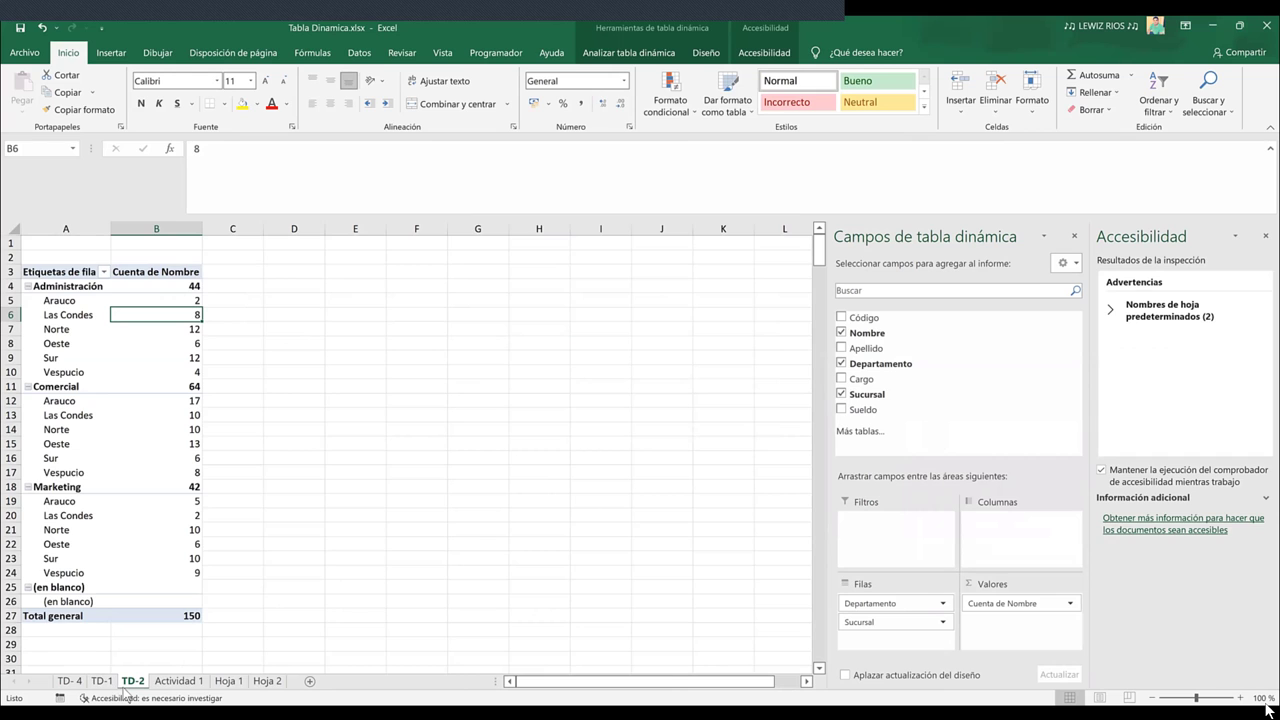
pyautogui.click(358, 478)
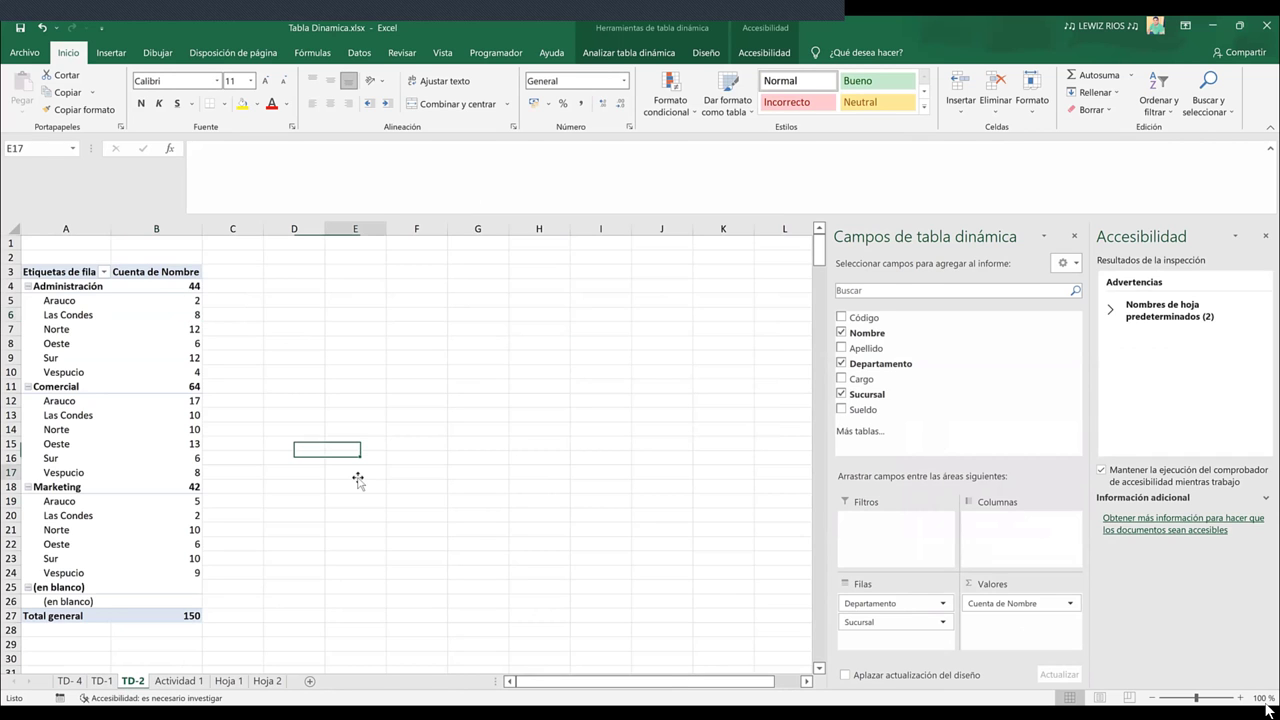
pyautogui.click(506, 368)
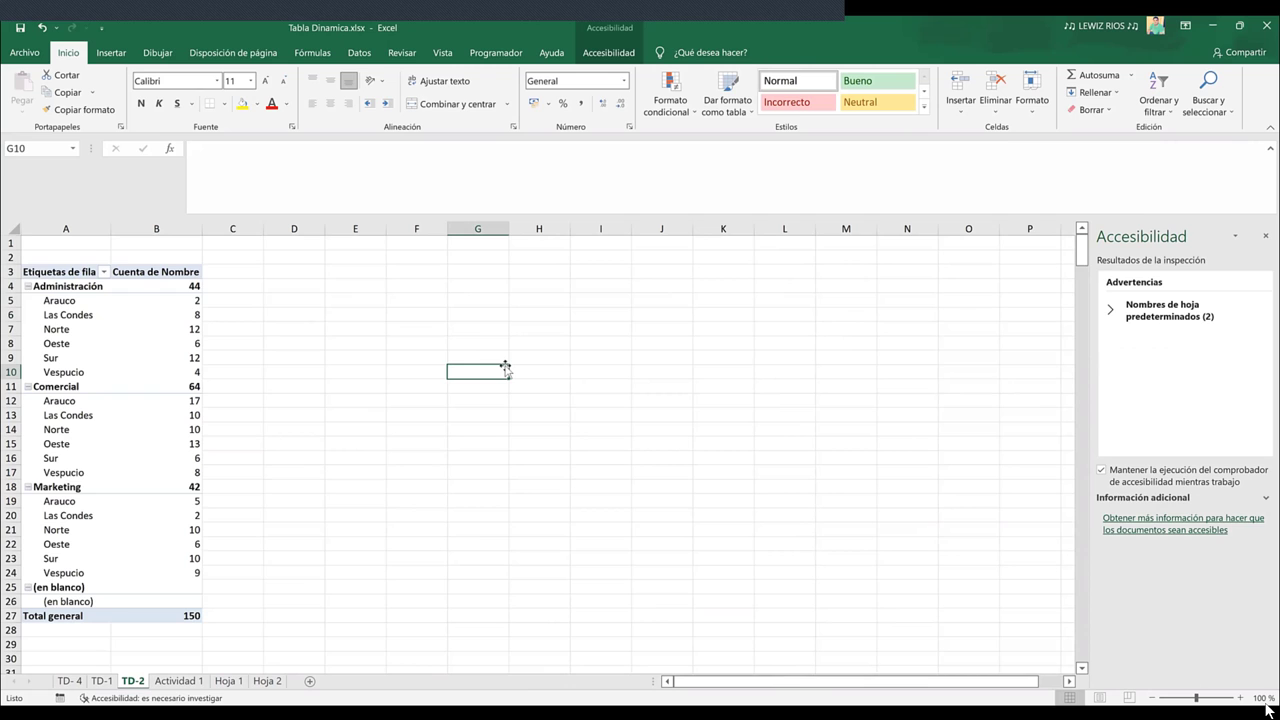
pyautogui.click(178, 347)
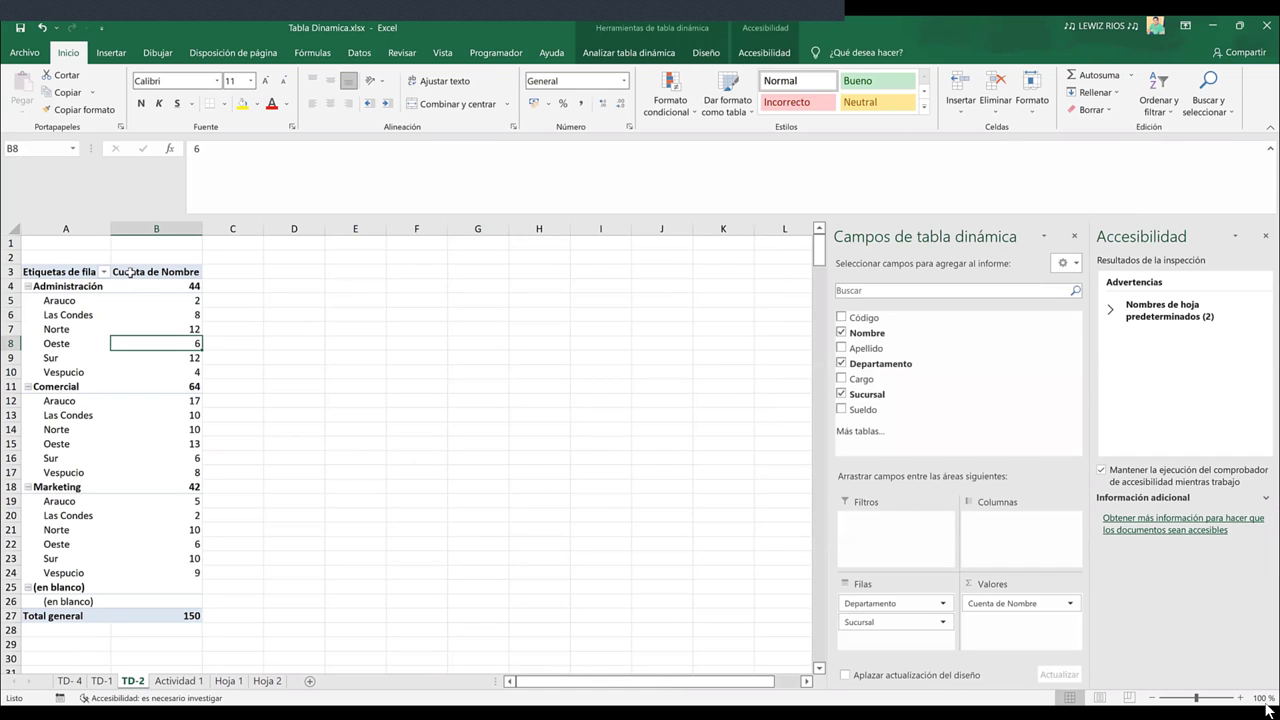
# Rename the value header in cell B3 of the TD-2 pivot table from Cuenta de Nombre to "Total"
pyautogui.click(130, 271)
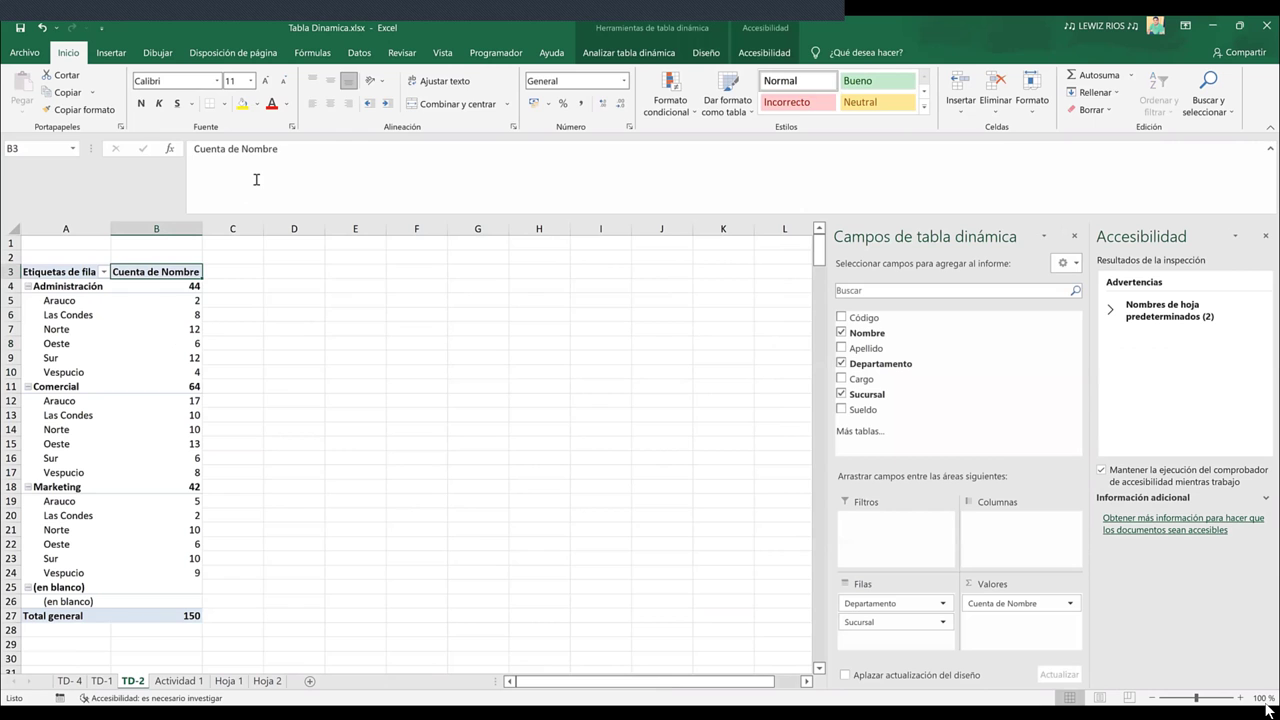
pyautogui.click(286, 162)
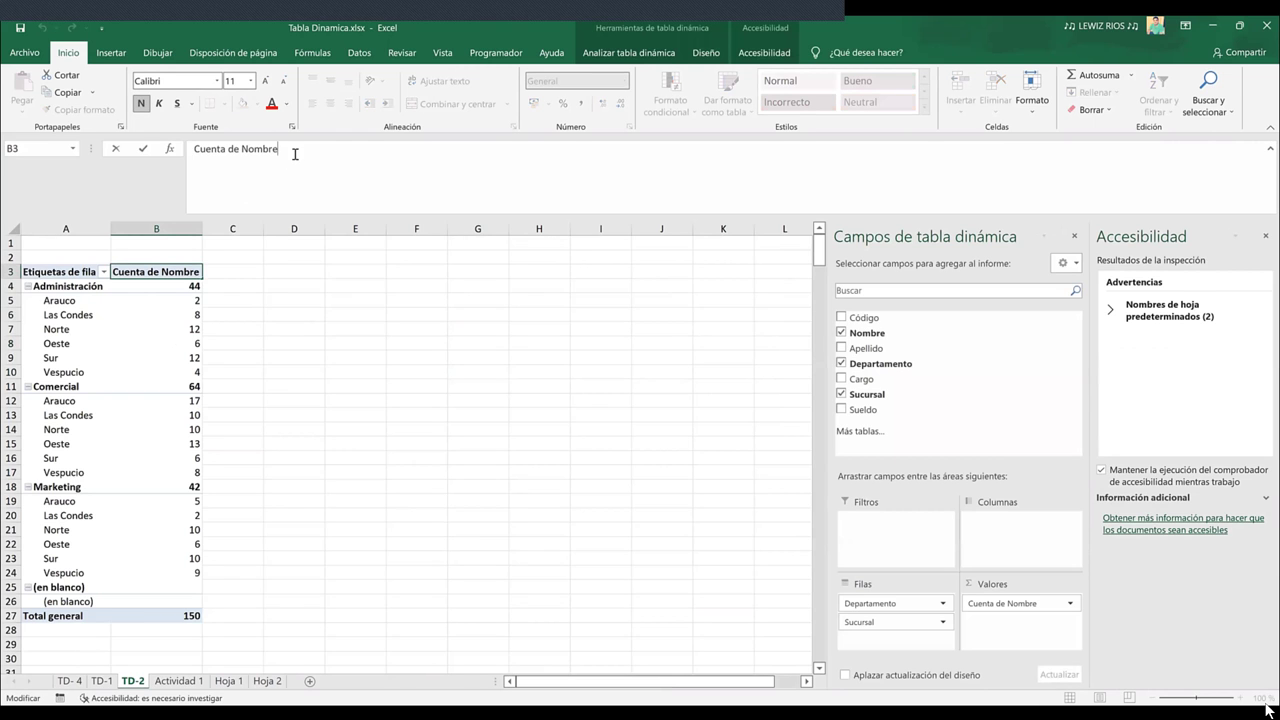
pyautogui.click(205, 360)
pyautogui.click(157, 278)
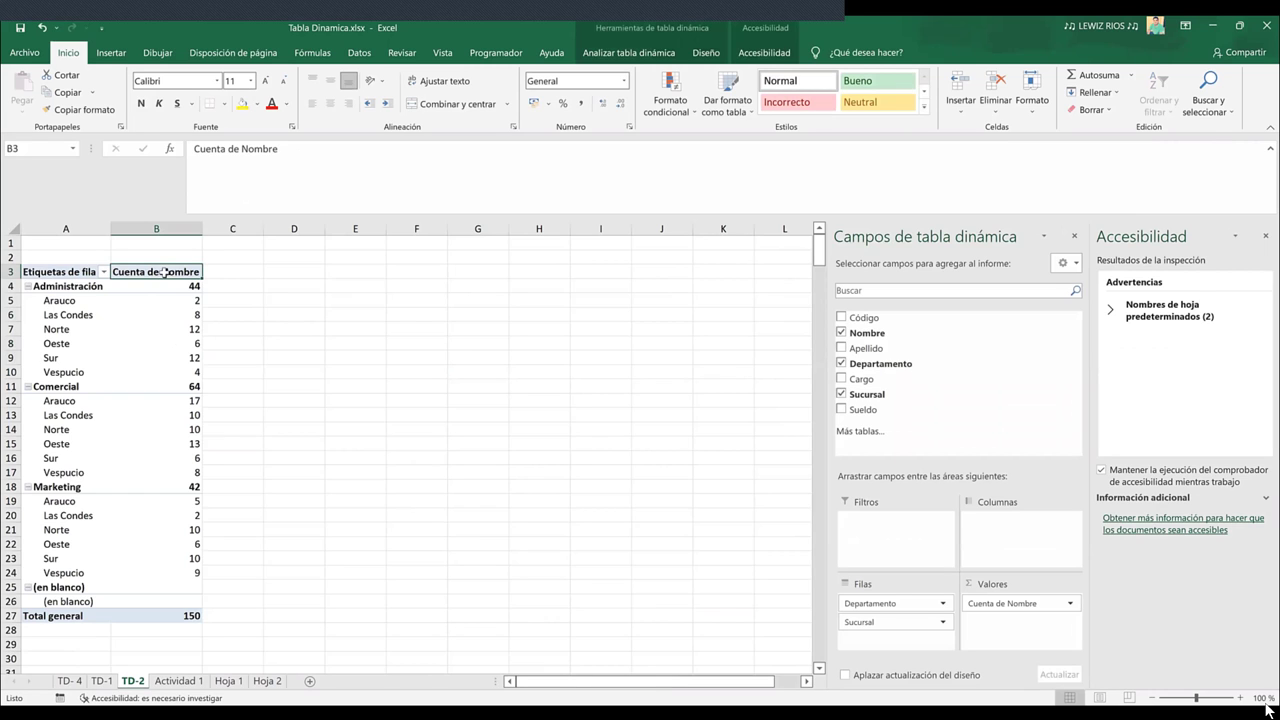
pyautogui.click(297, 147)
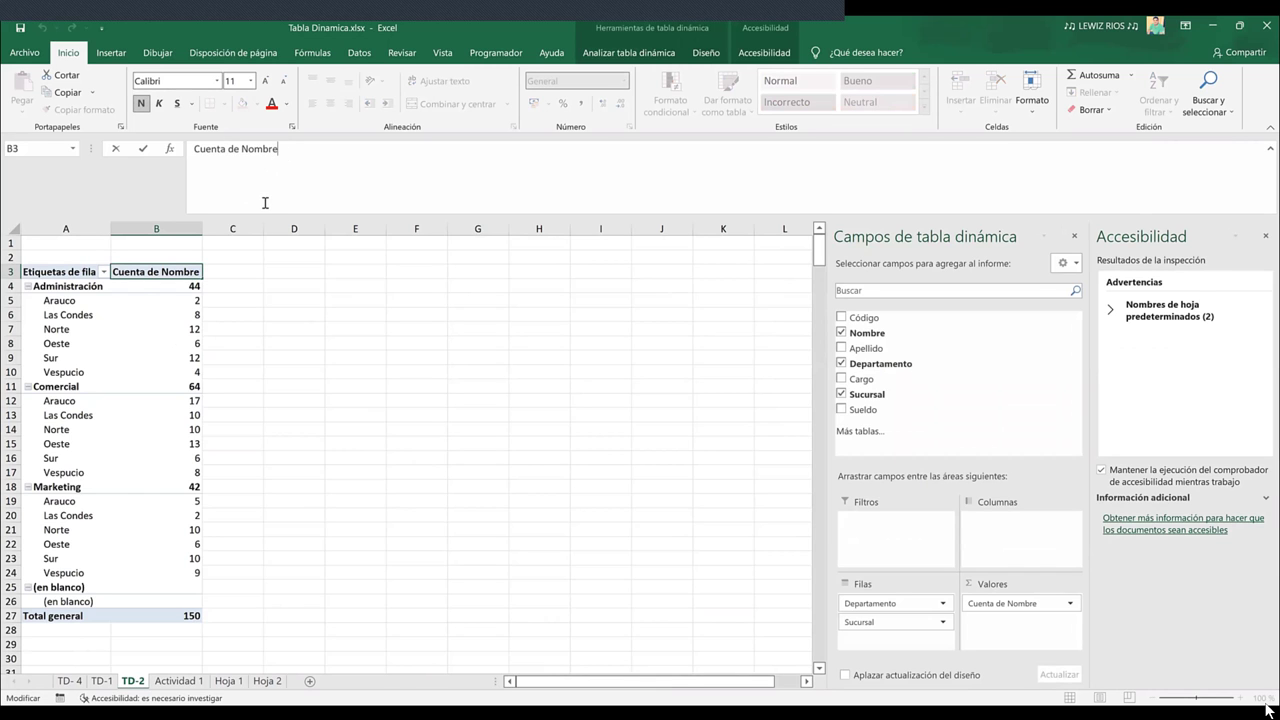
pyautogui.press('BackSpace')
pyautogui.press('BackSpace')
pyautogui.press('BackSpace')
pyautogui.press('BackSpace')
pyautogui.press('BackSpace')
pyautogui.press('BackSpace')
pyautogui.press('BackSpace')
pyautogui.press('BackSpace')
pyautogui.press('BackSpace')
pyautogui.press('BackSpace')
pyautogui.press('BackSpace')
pyautogui.press('BackSpace')
pyautogui.press('BackSpace')
pyautogui.press('BackSpace')
pyautogui.press('BackSpace')
pyautogui.press('BackSpace')
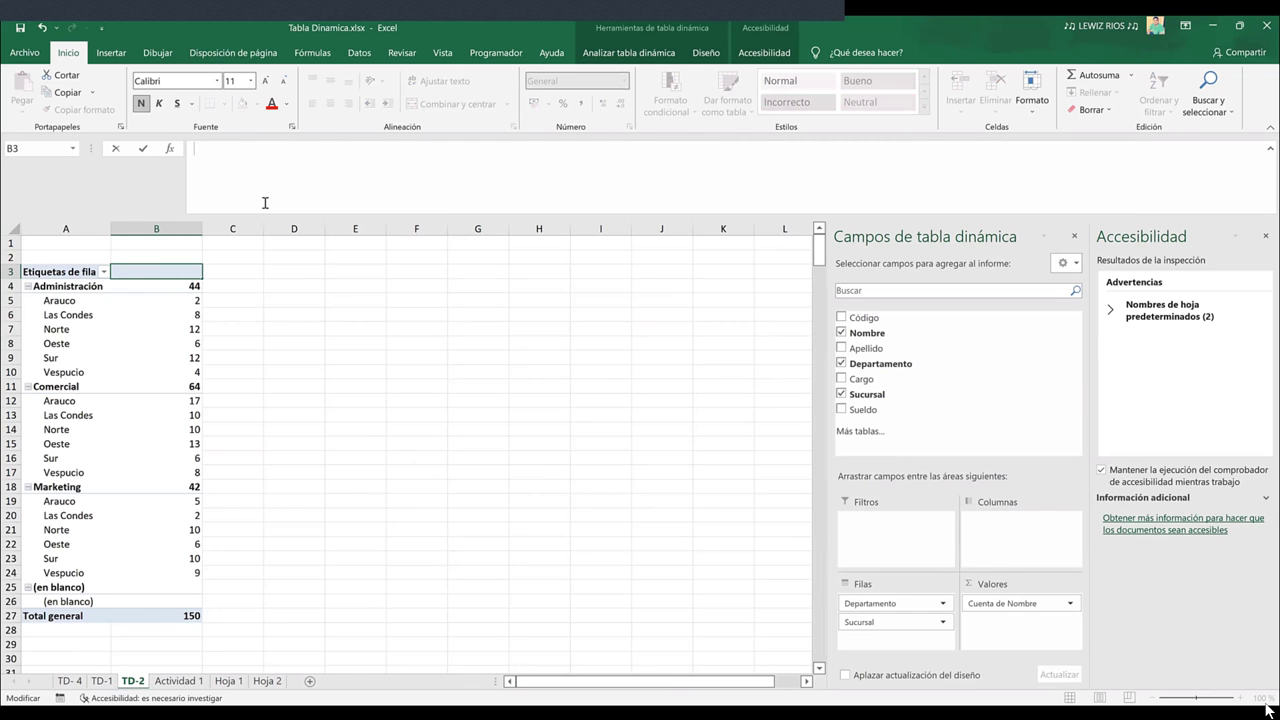
pyautogui.write('Total')
pyautogui.press('Return')
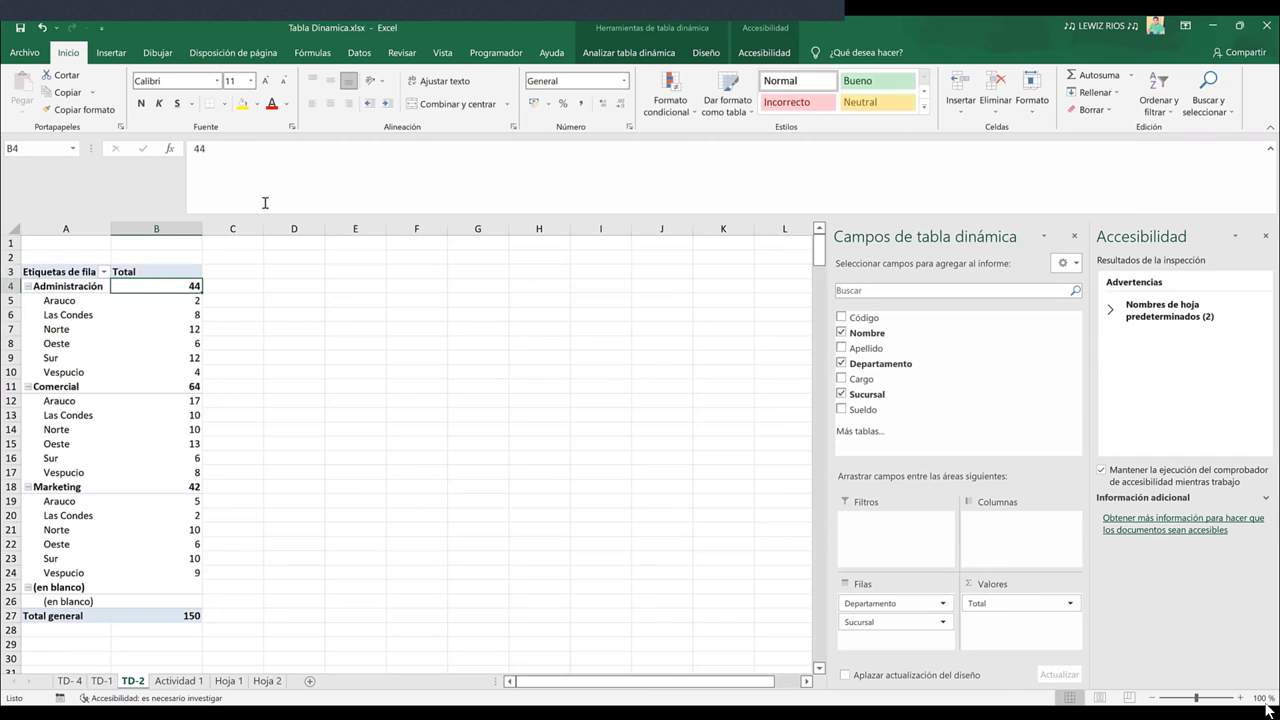
pyautogui.click(258, 341)
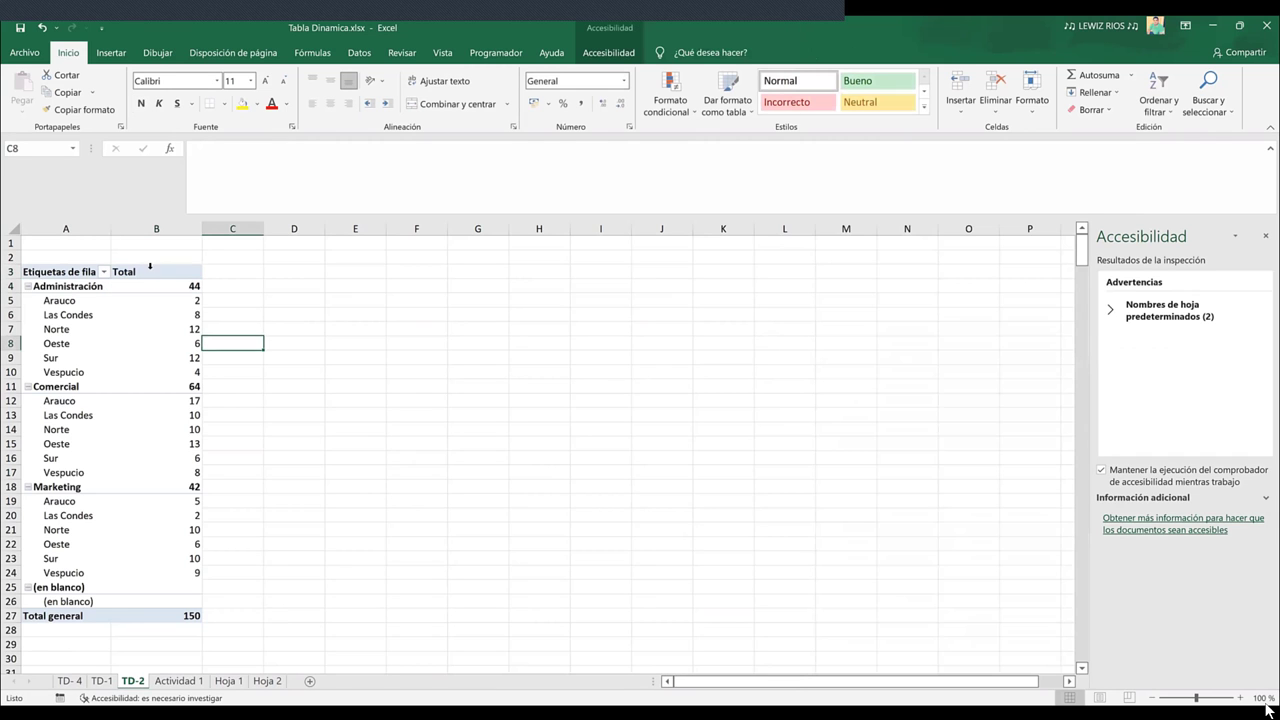
pyautogui.click(150, 267)
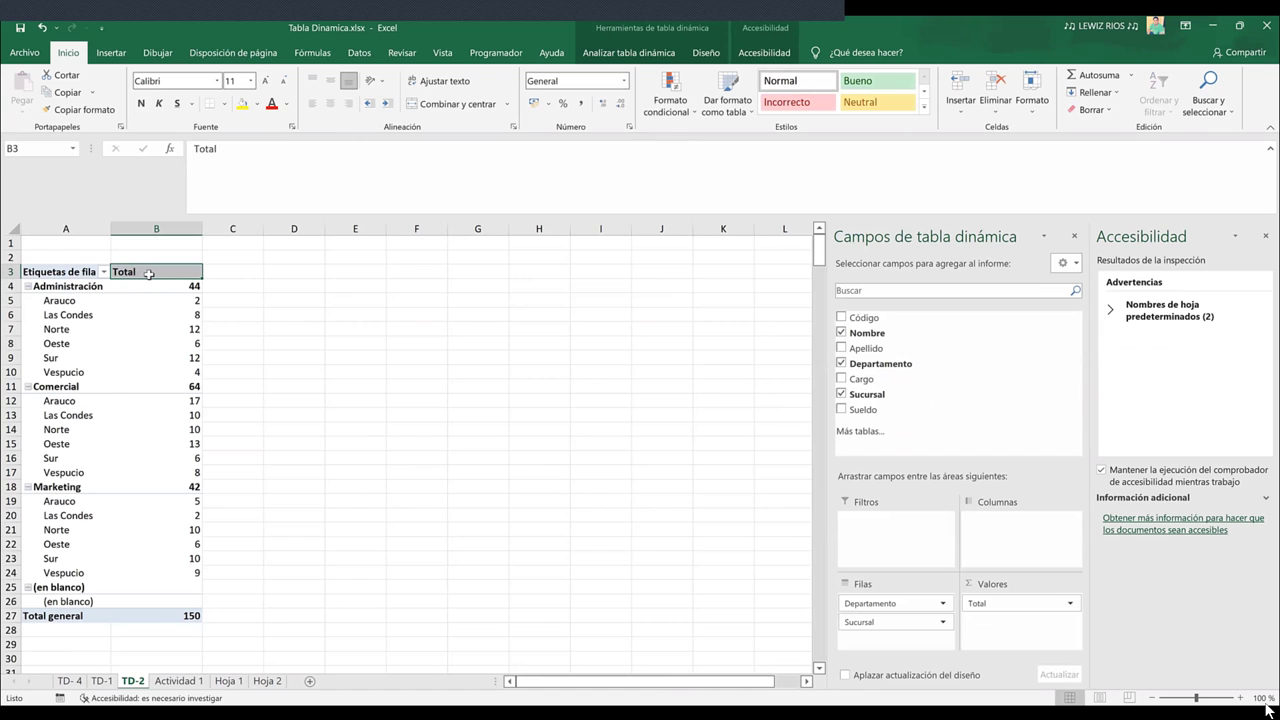
pyautogui.click(208, 332)
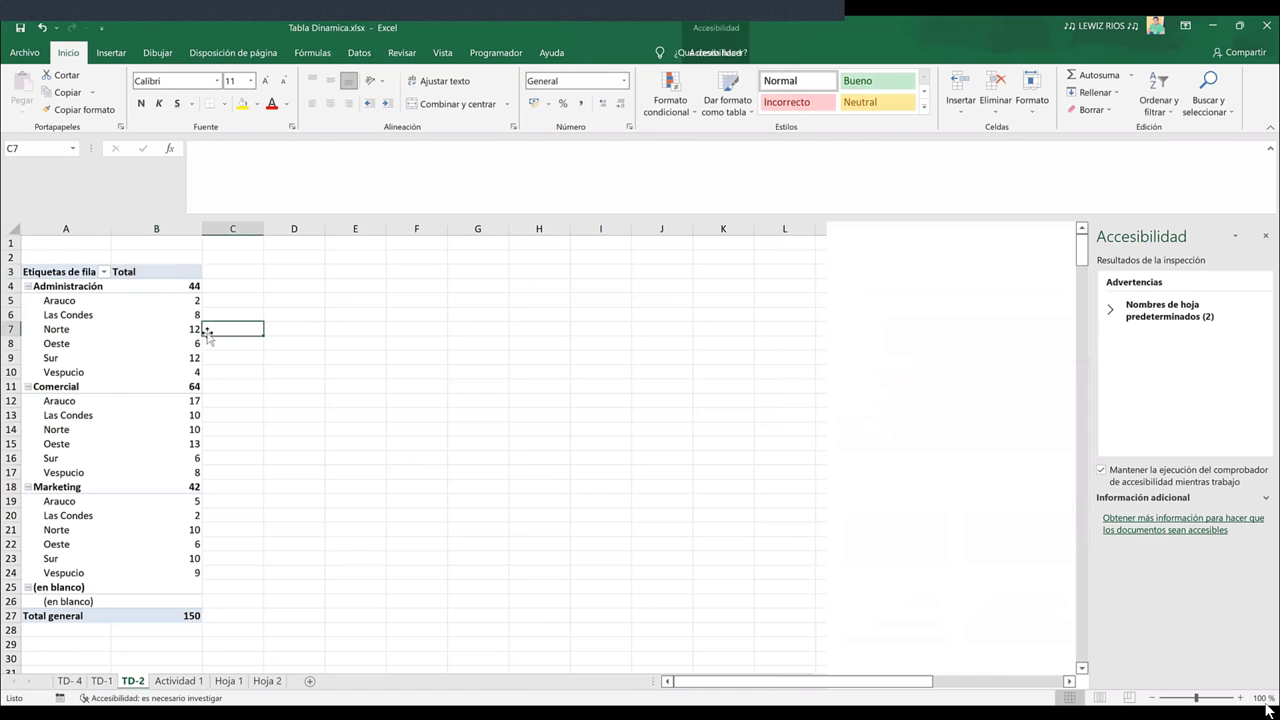
# Open the detail records behind the Norte total under Administración in TD-2 on a new sheet
pyautogui.click(172, 273)
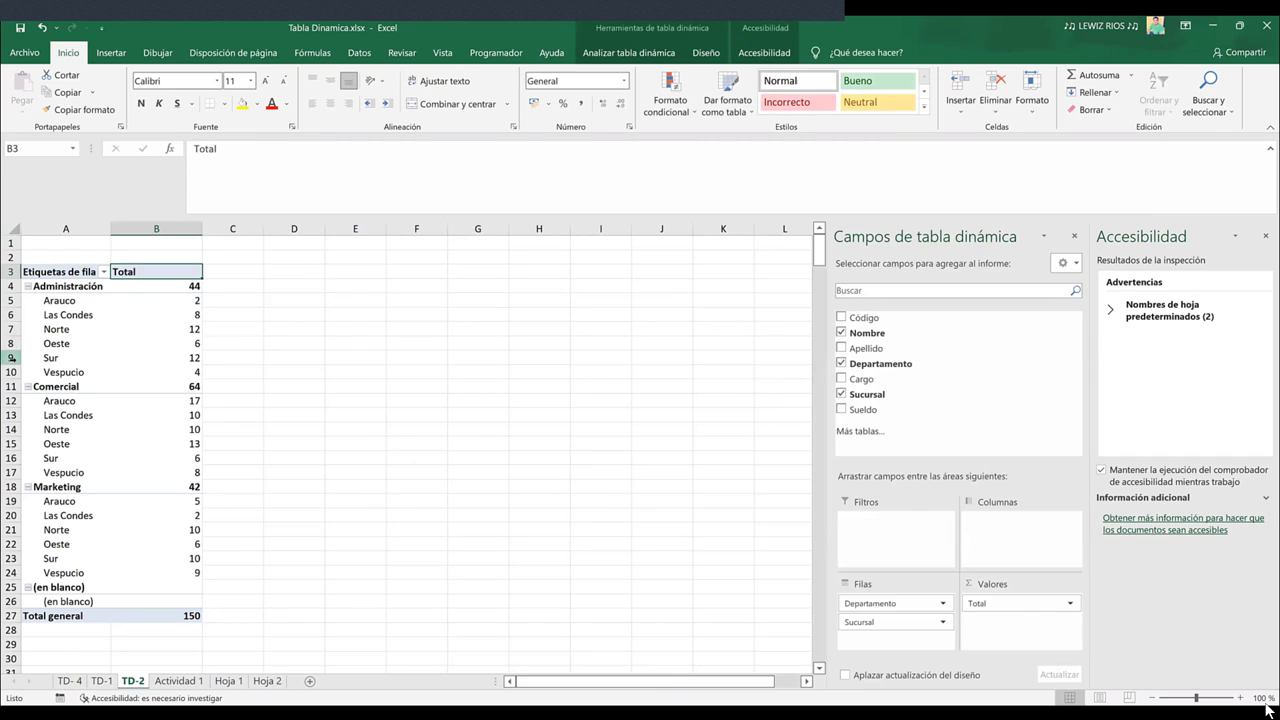
pyautogui.click(175, 329)
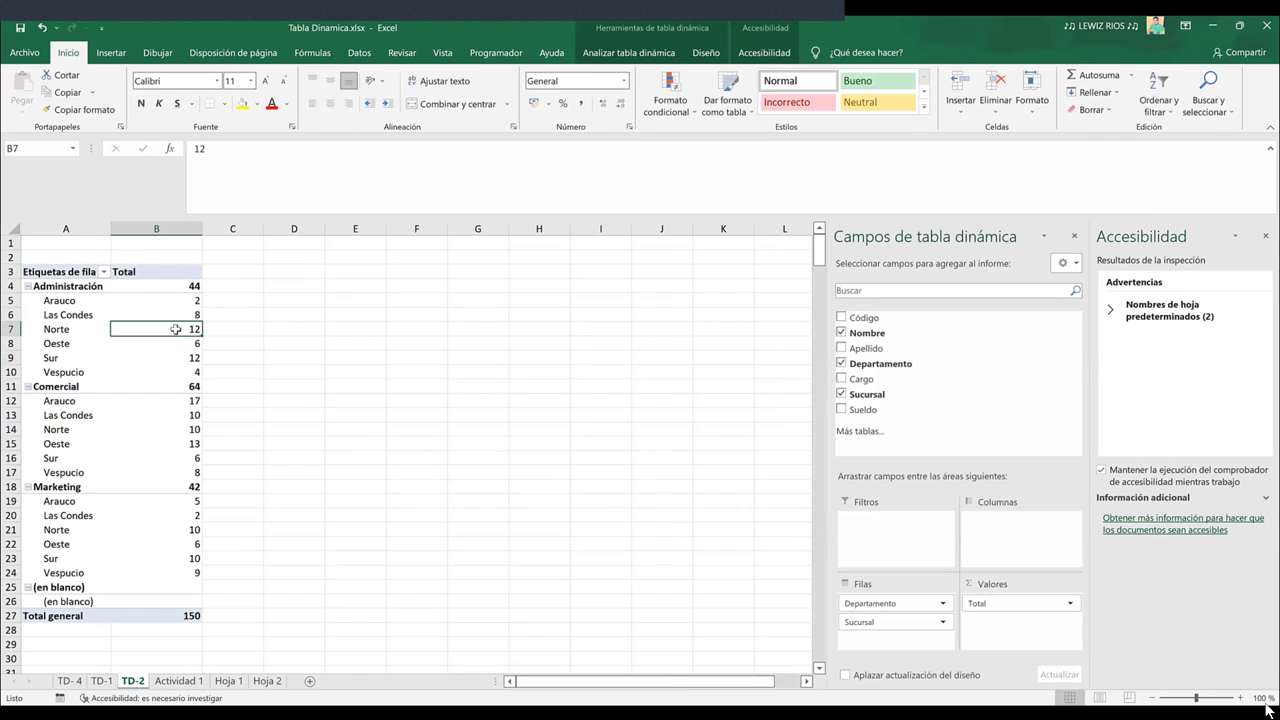
pyautogui.doubleClick(175, 329)
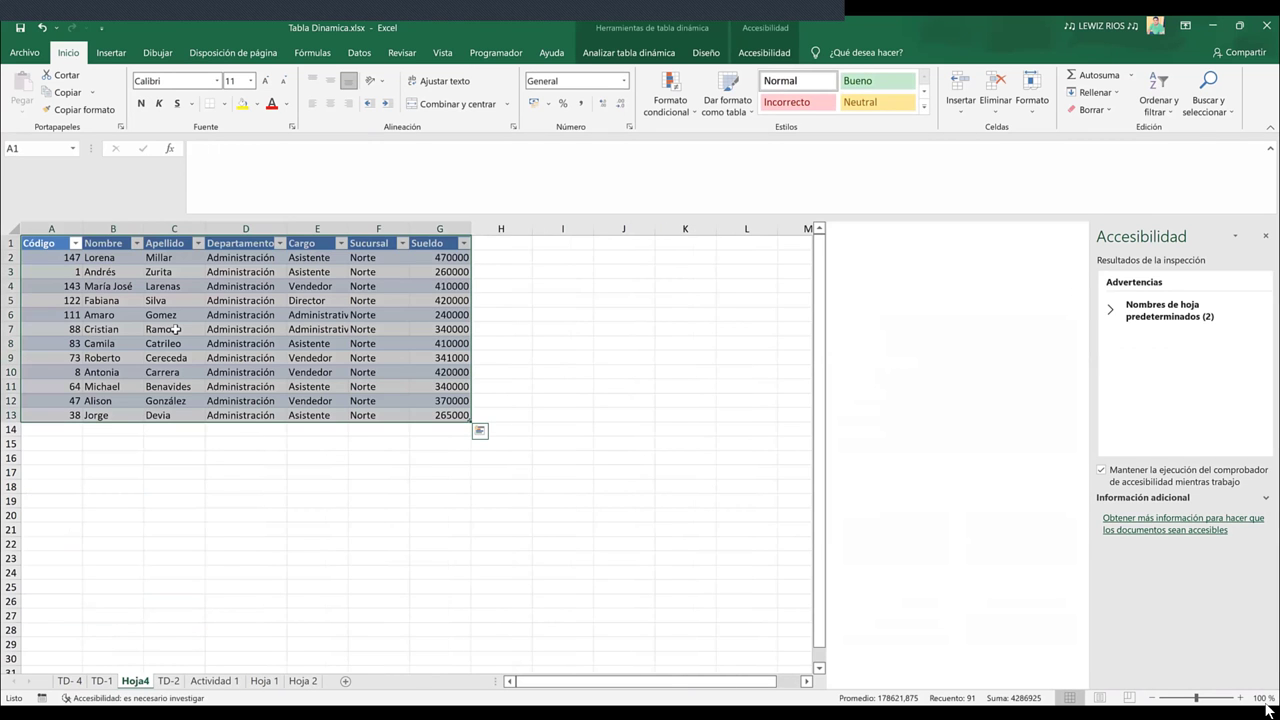
# Try to copy the Administración count in B4 of TD-1 to cell D6
pyautogui.click(105, 683)
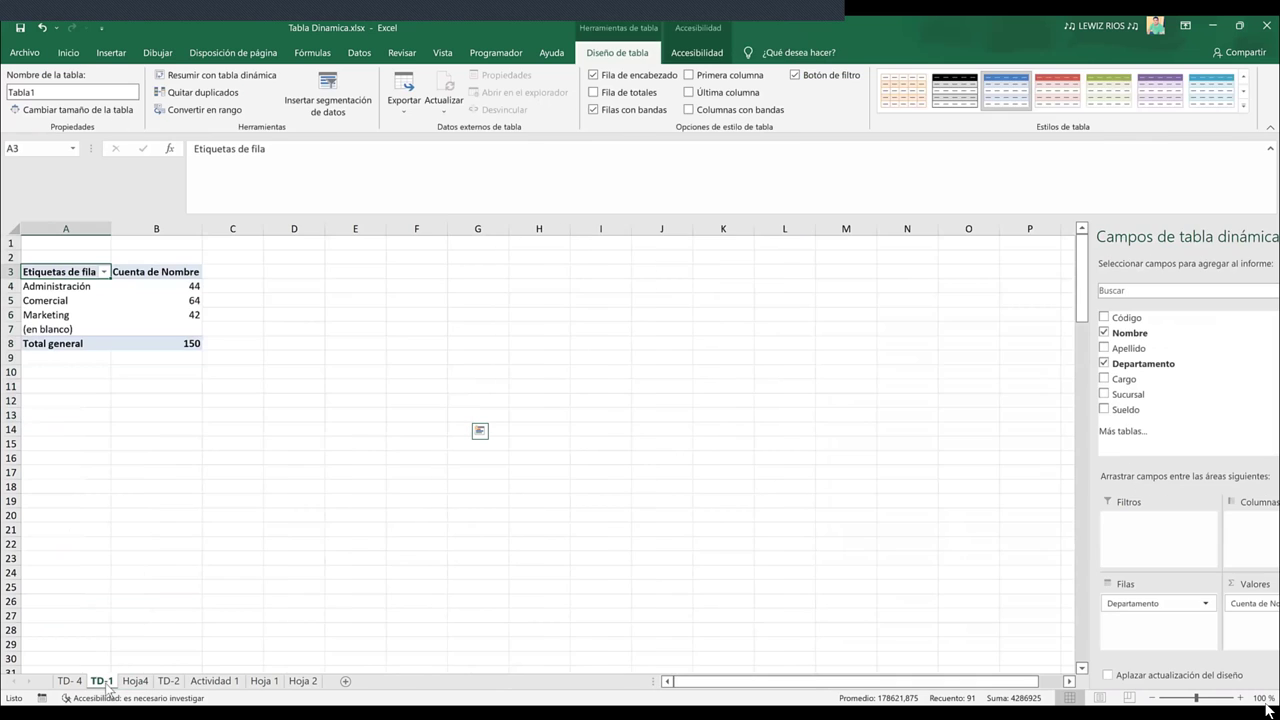
pyautogui.click(181, 287)
pyautogui.hotkey('ctrl', 'c')
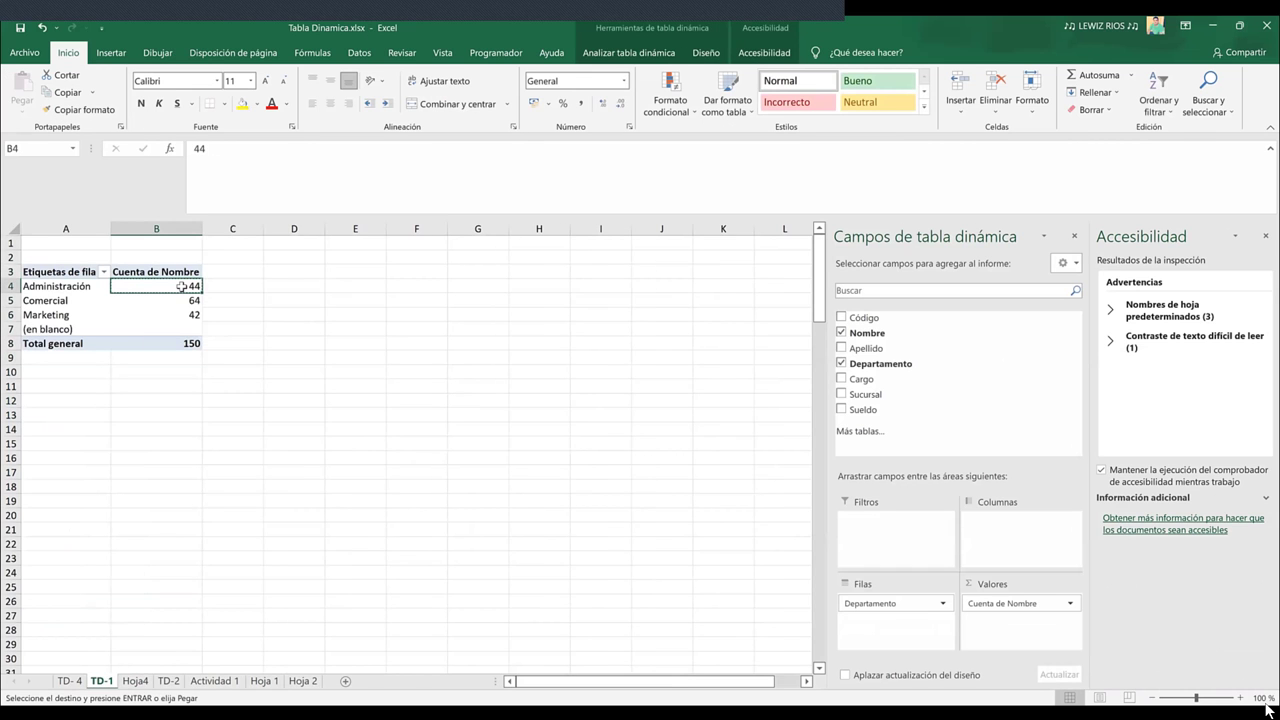
pyautogui.click(268, 315)
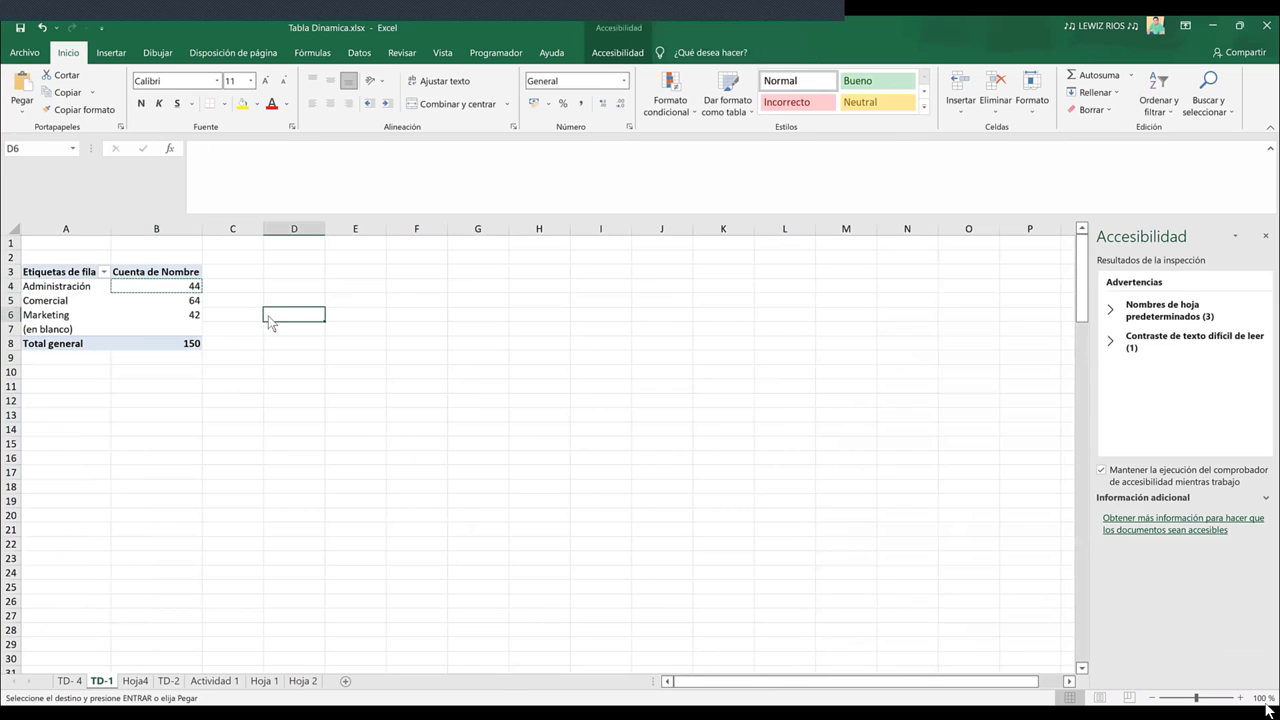
pyautogui.press('Return')
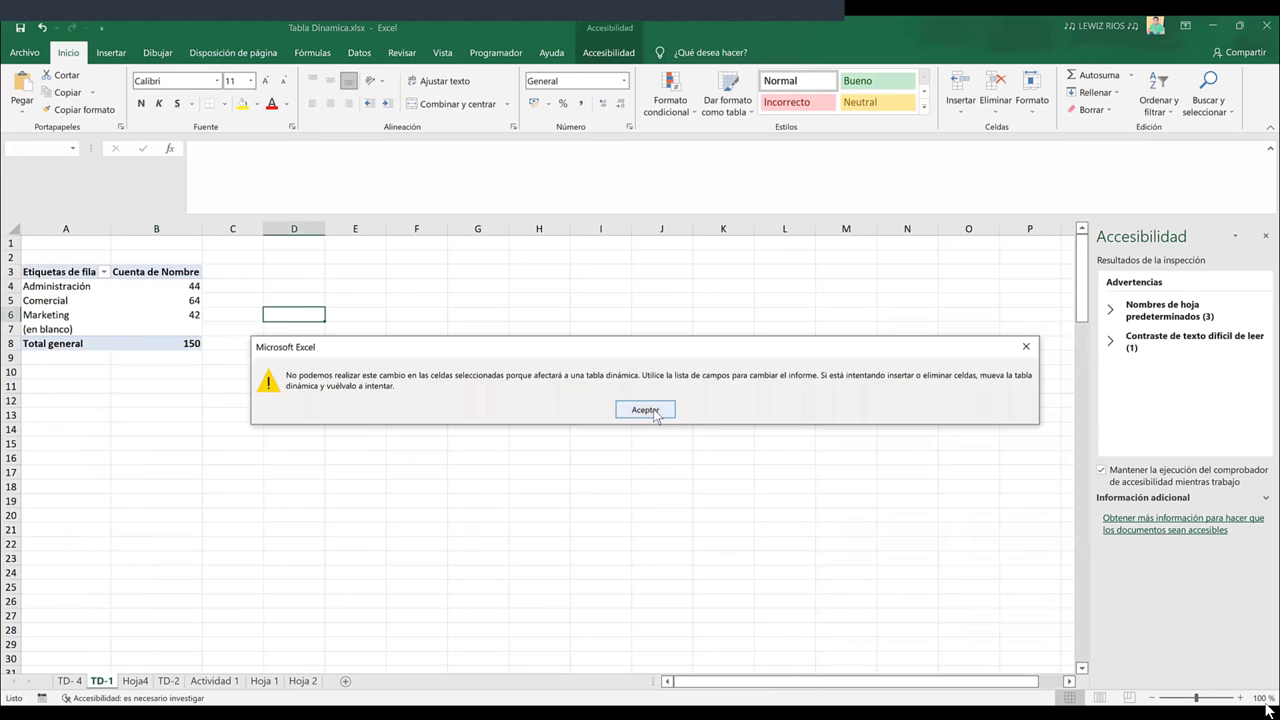
pyautogui.press('Return')
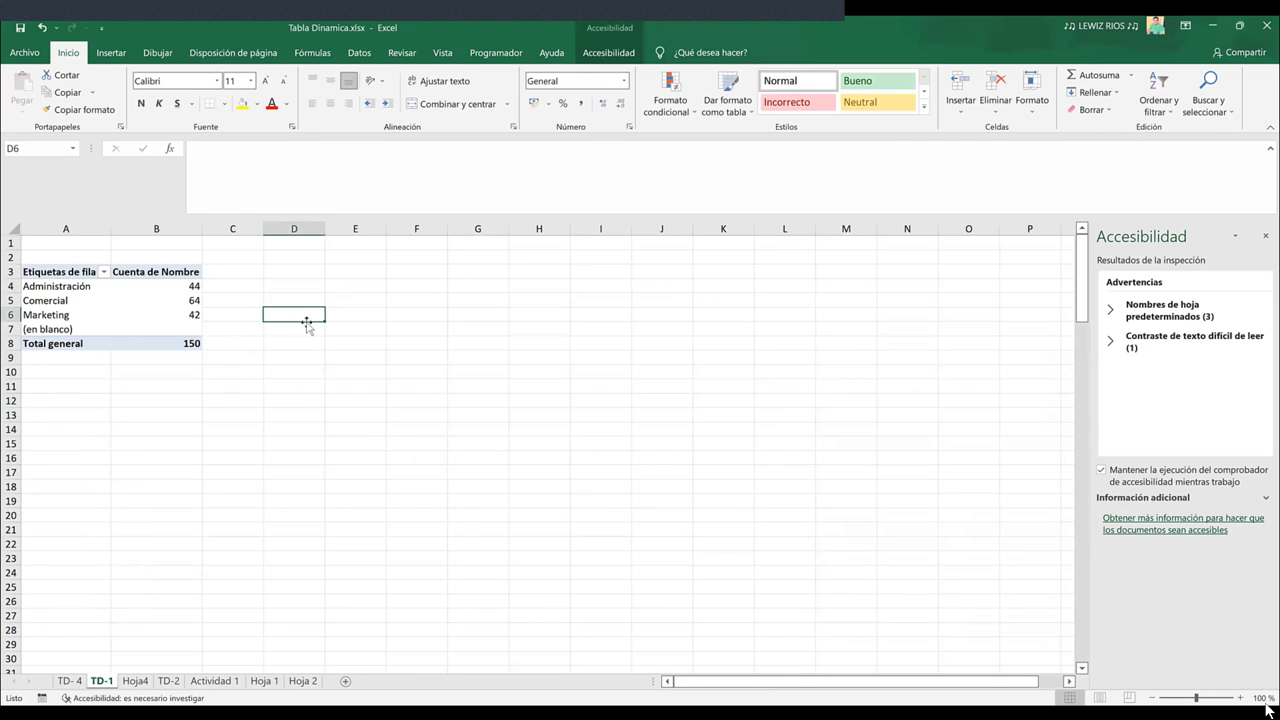
pyautogui.press('Down')
pyautogui.press('Down')
# Copy the Administración count from B4 of TD-1 and paste it into cells E10 and G11
pyautogui.click(179, 288)
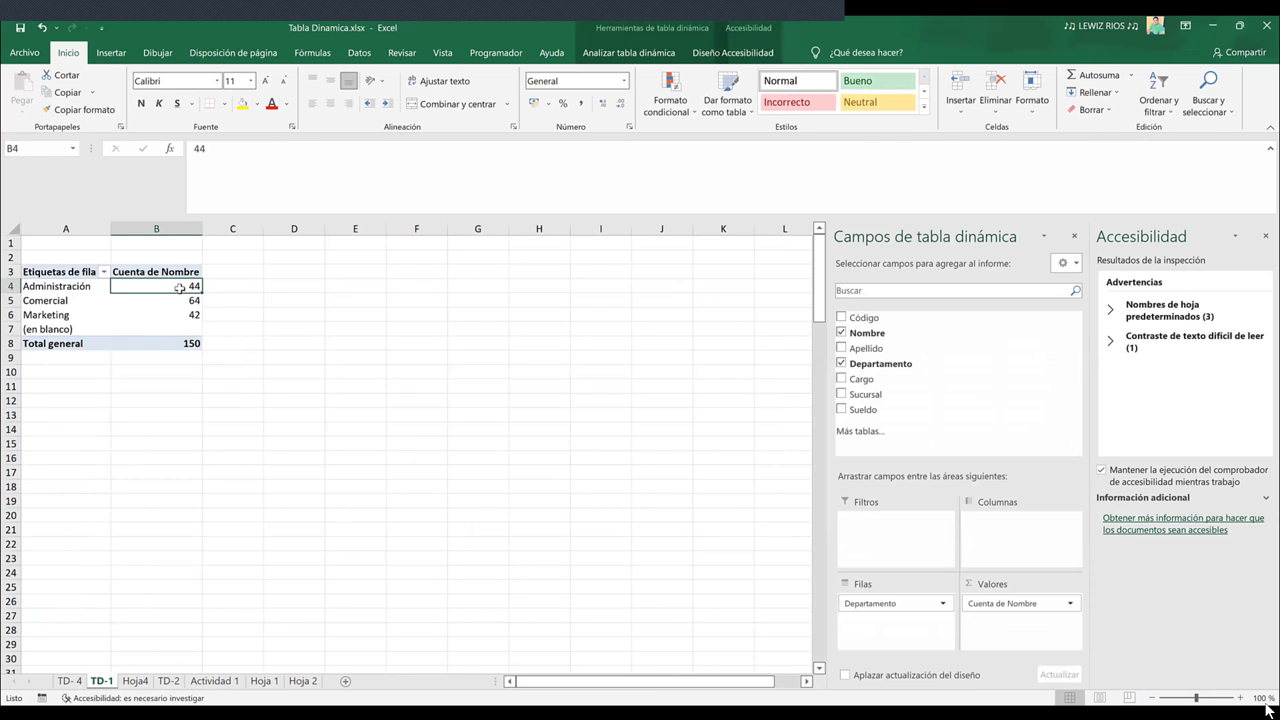
pyautogui.hotkey('ctrl', 'c')
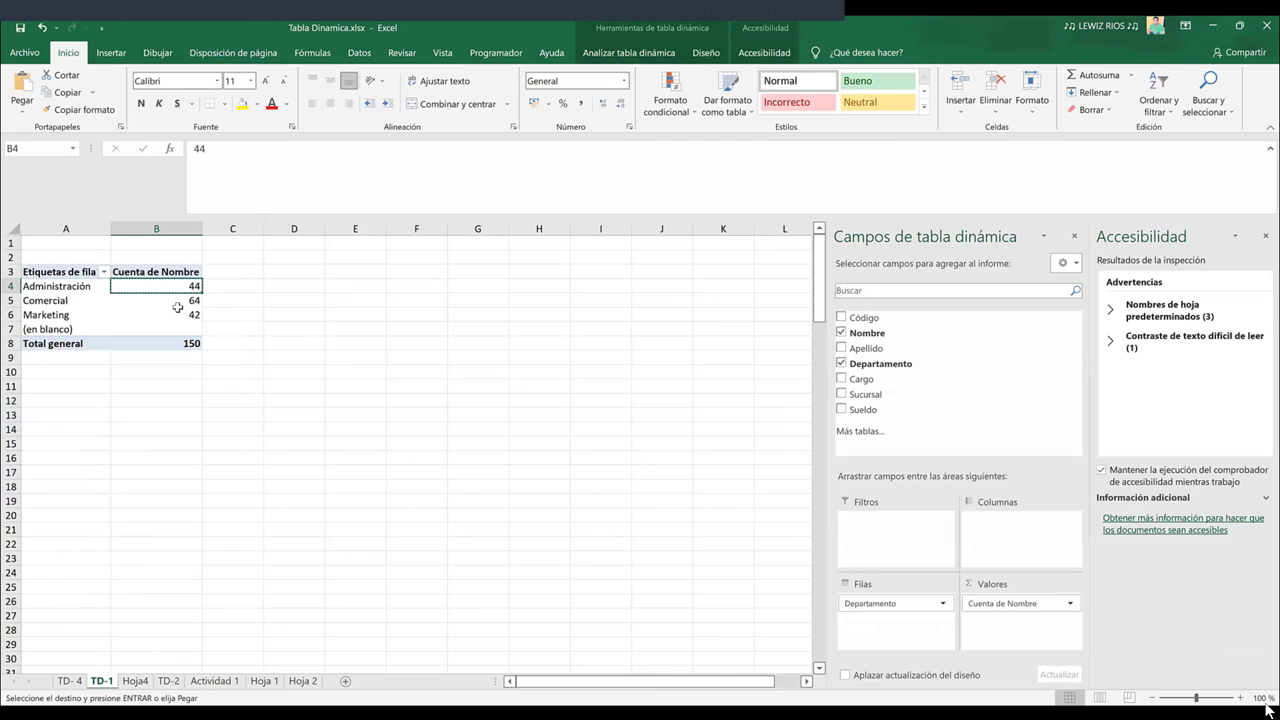
pyautogui.click(379, 368)
pyautogui.hotkey('ctrl', 'v')
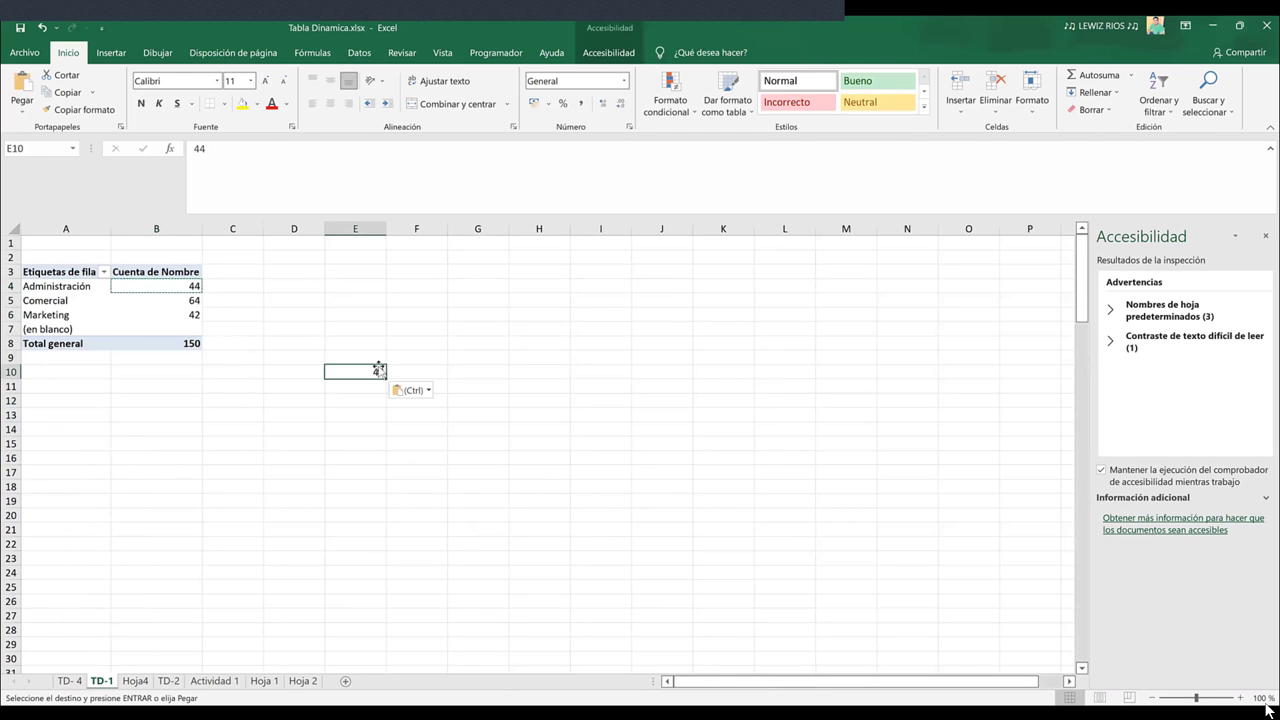
pyautogui.click(506, 392)
pyautogui.hotkey('ctrl', 'v')
pyautogui.click(533, 470)
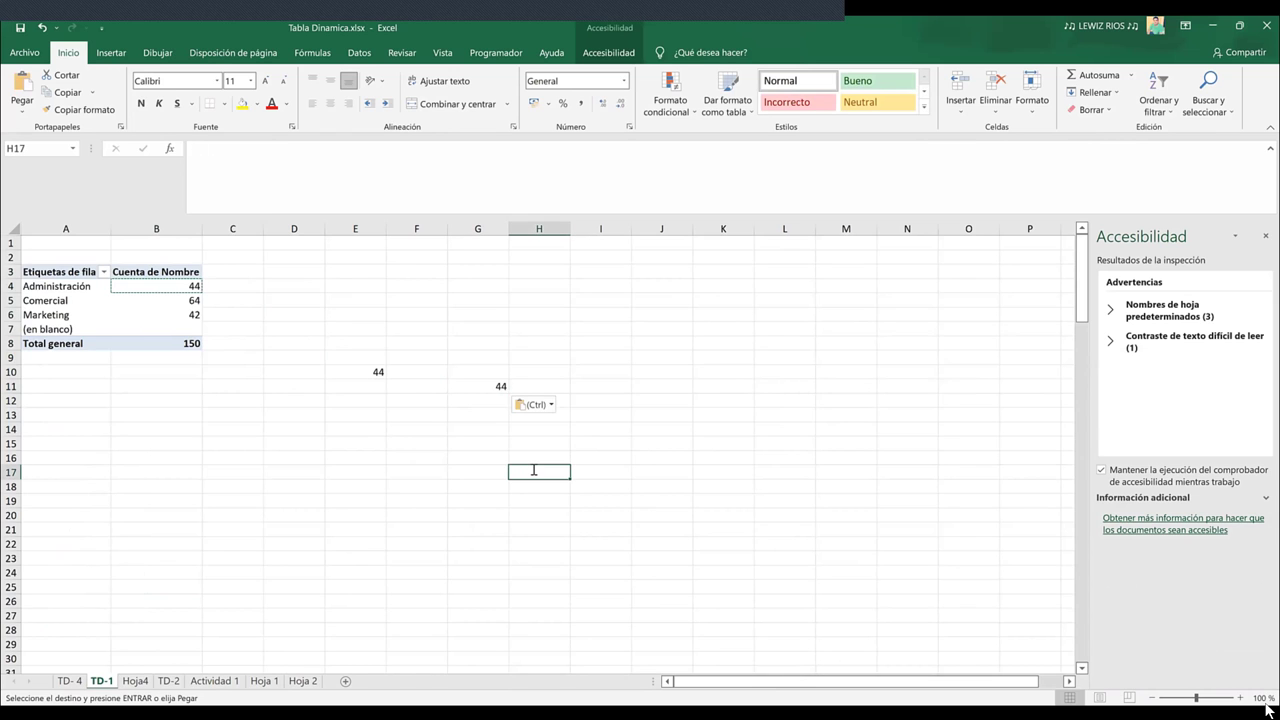
pyautogui.press('Escape')
# Undo the last paste in G11 and clear the pasted count from E10 on TD-1
pyautogui.click(426, 386)
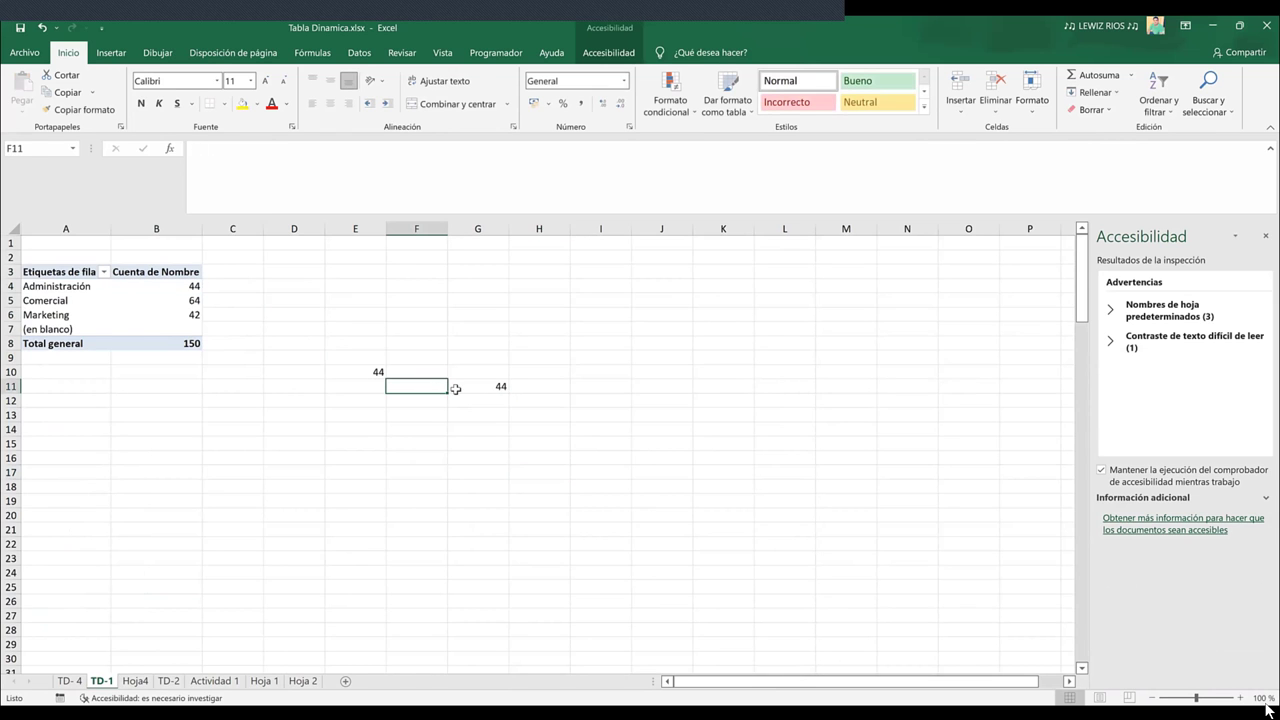
pyautogui.hotkey('ctrl', 'z')
pyautogui.click(365, 367)
pyautogui.doubleClick(365, 367)
pyautogui.press('Escape')
pyautogui.press('BackSpace')
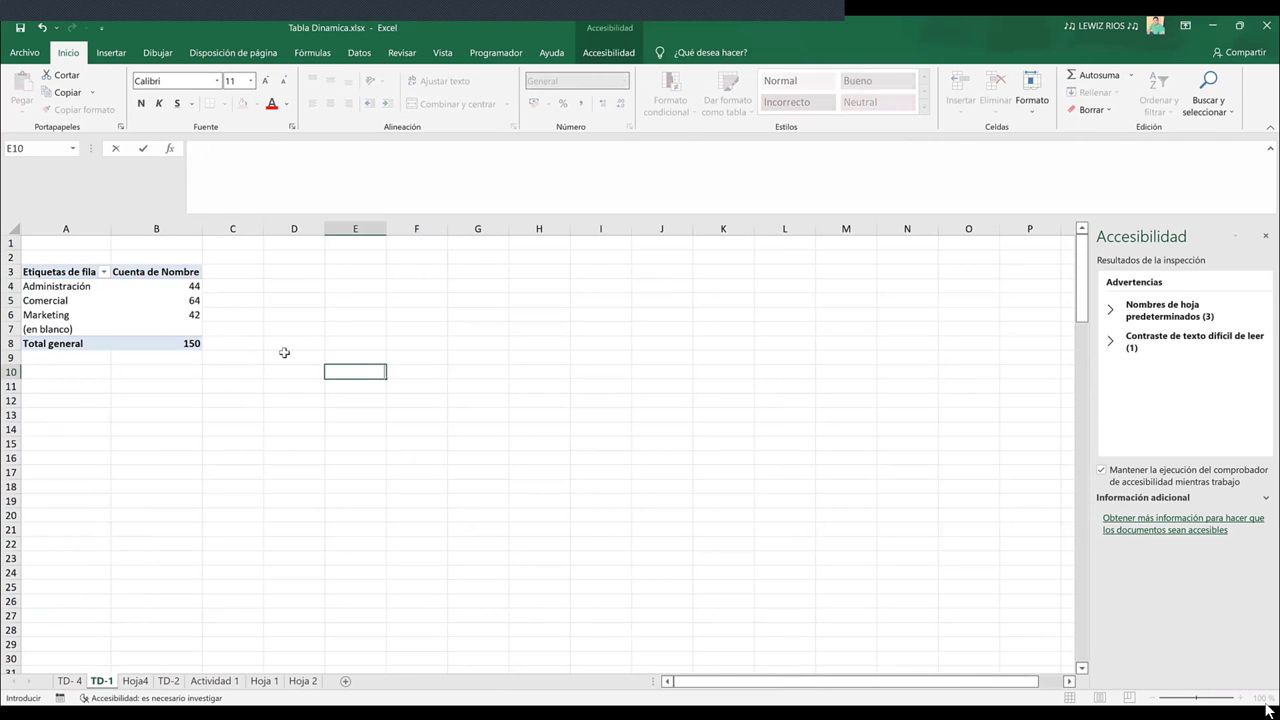
pyautogui.press('Escape')
# Open the detail records behind the Comercial count in TD-1 and compare them with the source data on Actividad 1
pyautogui.click(176, 293)
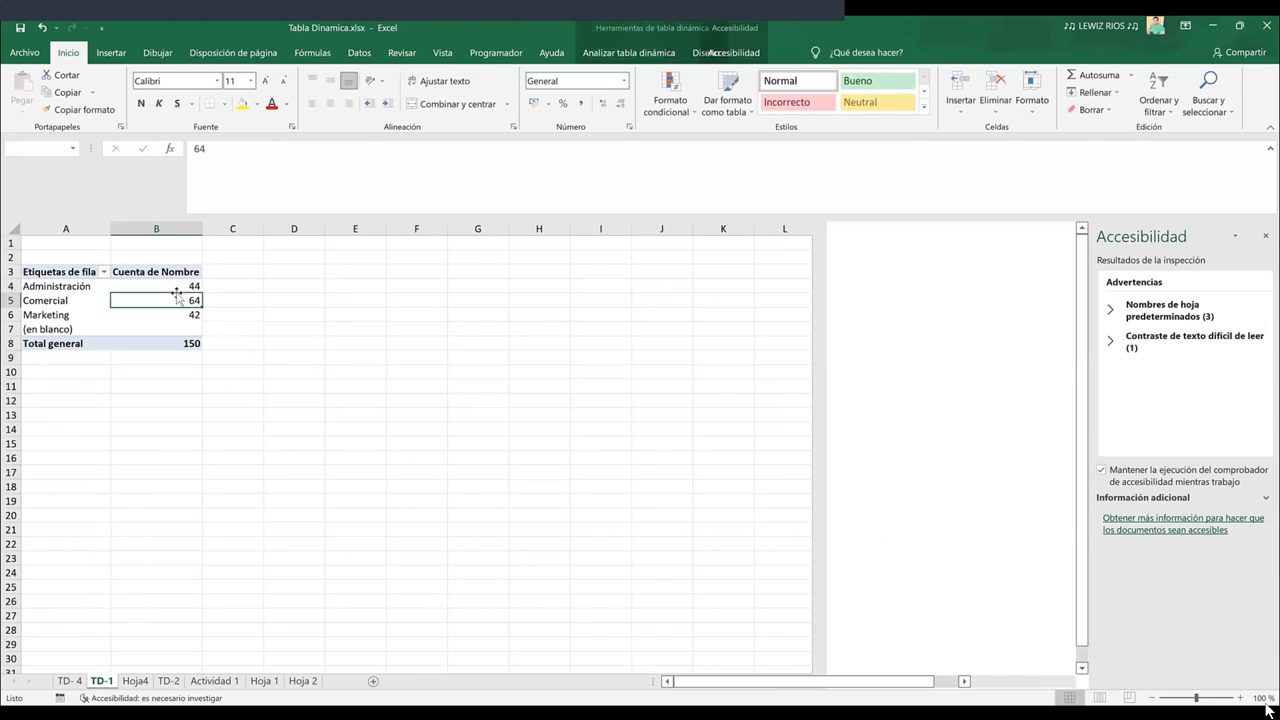
pyautogui.doubleClick(176, 293)
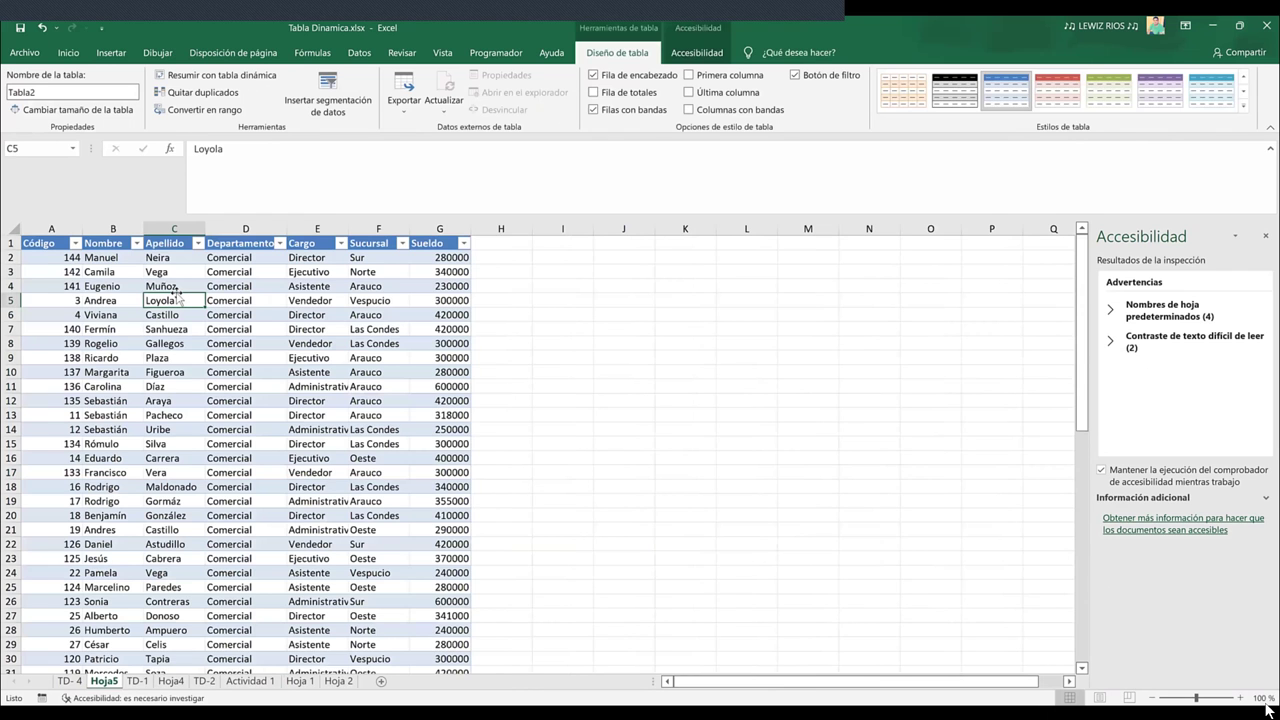
pyautogui.click(252, 681)
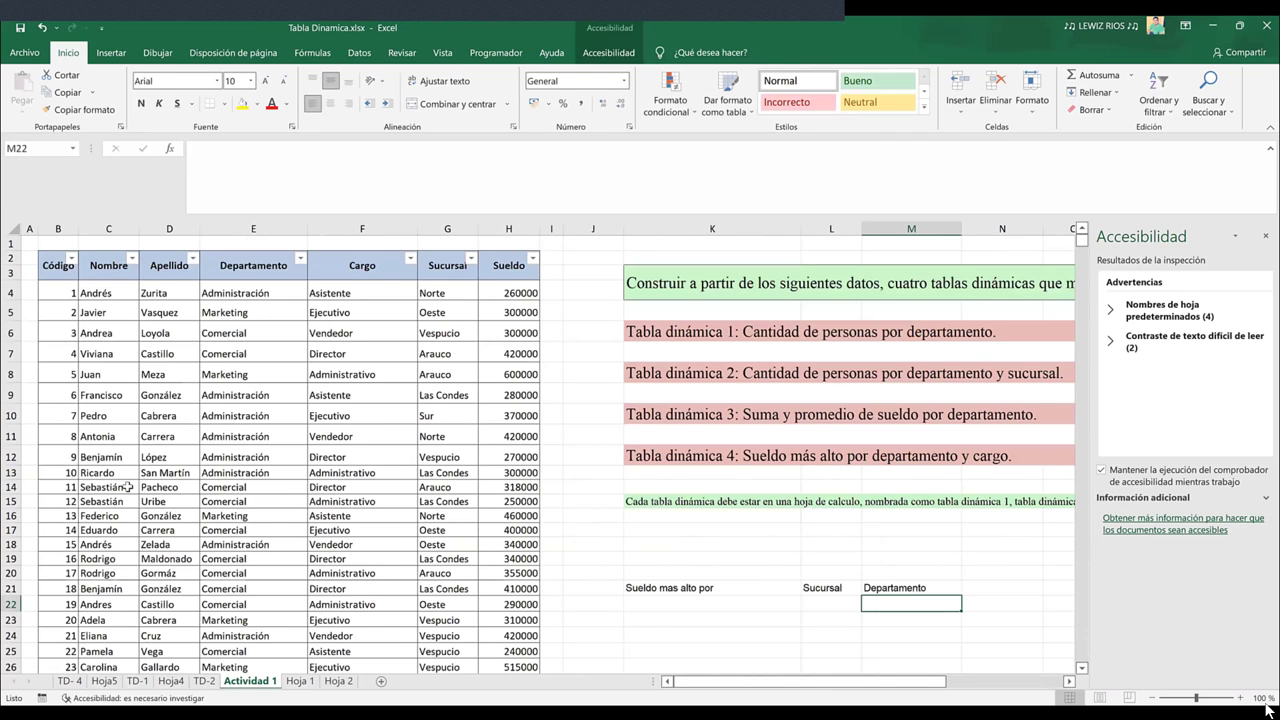
pyautogui.click(104, 680)
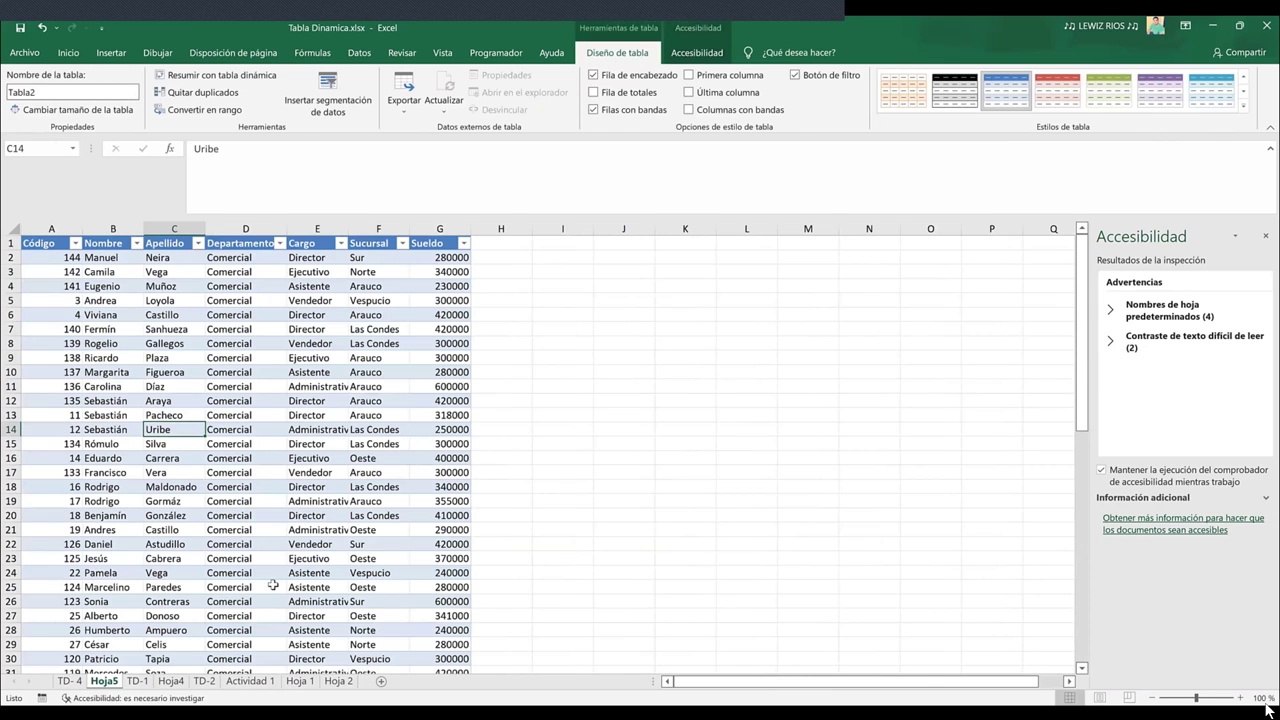
pyautogui.click(250, 682)
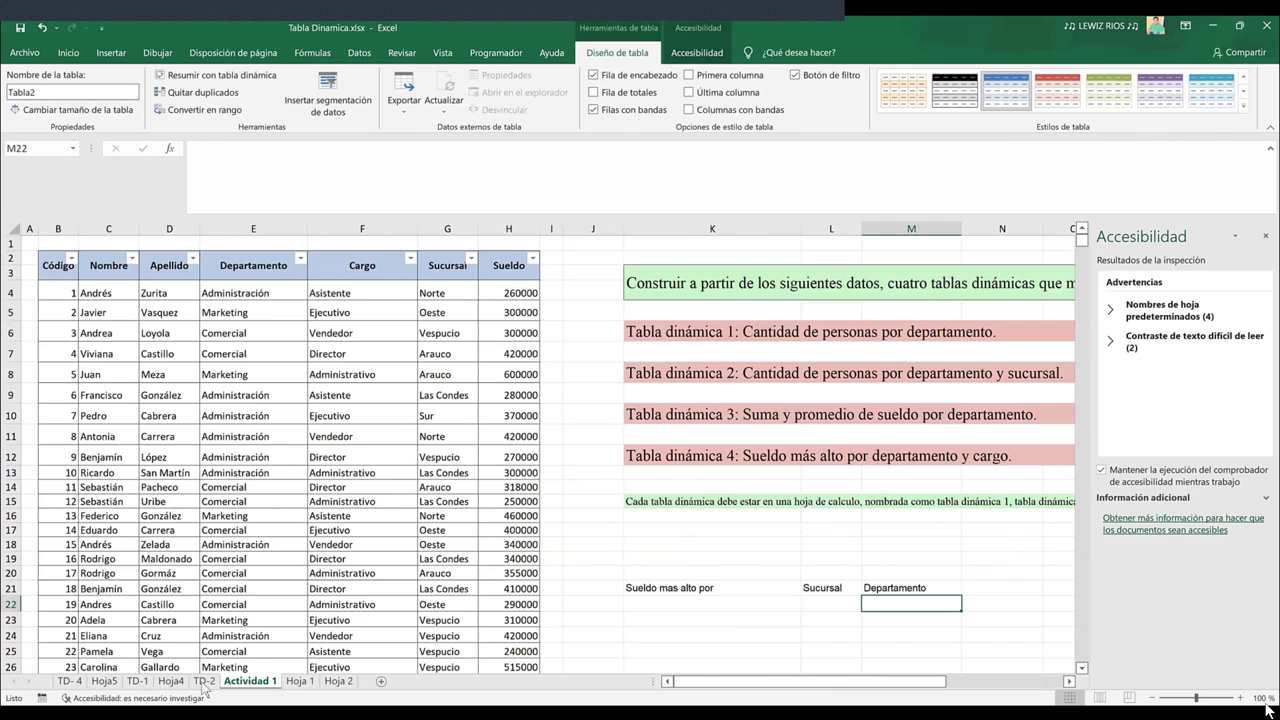
# Return to TD-2 and open the detail records behind the Sur total under Administración on a new sheet
pyautogui.hotkey('ctrl', 'pageup')
pyautogui.click(186, 357)
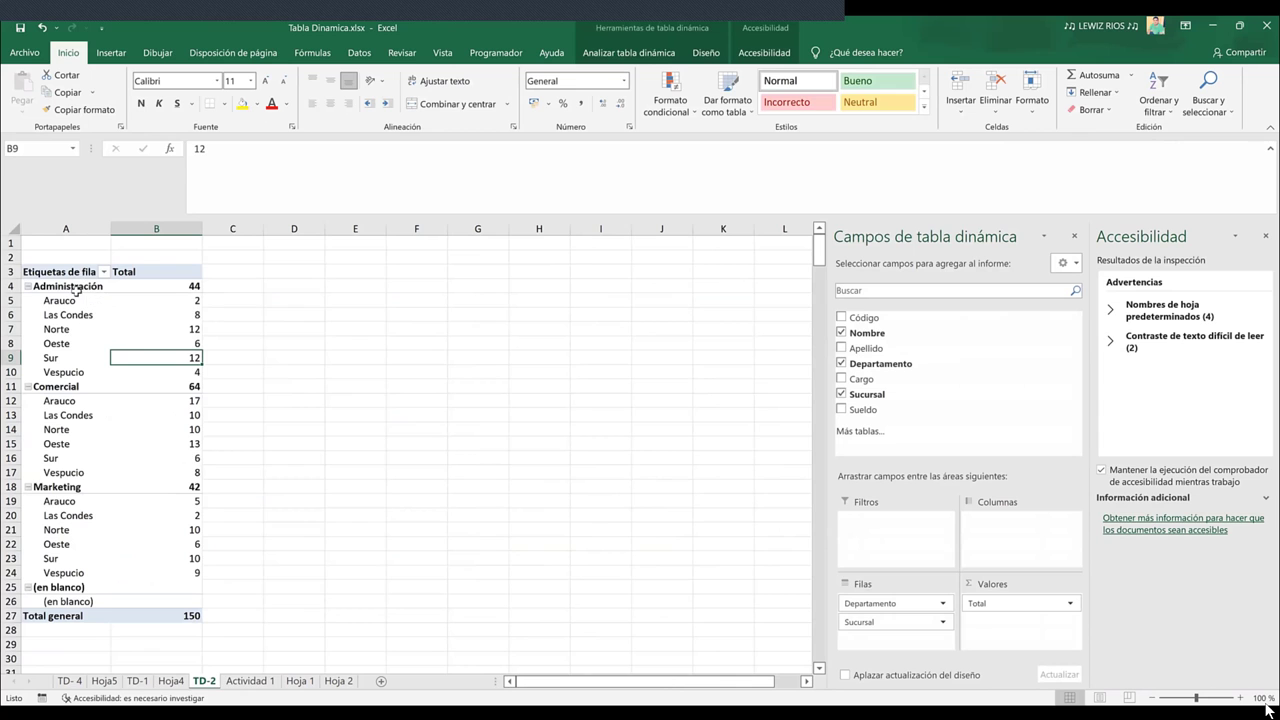
pyautogui.doubleClick(172, 356)
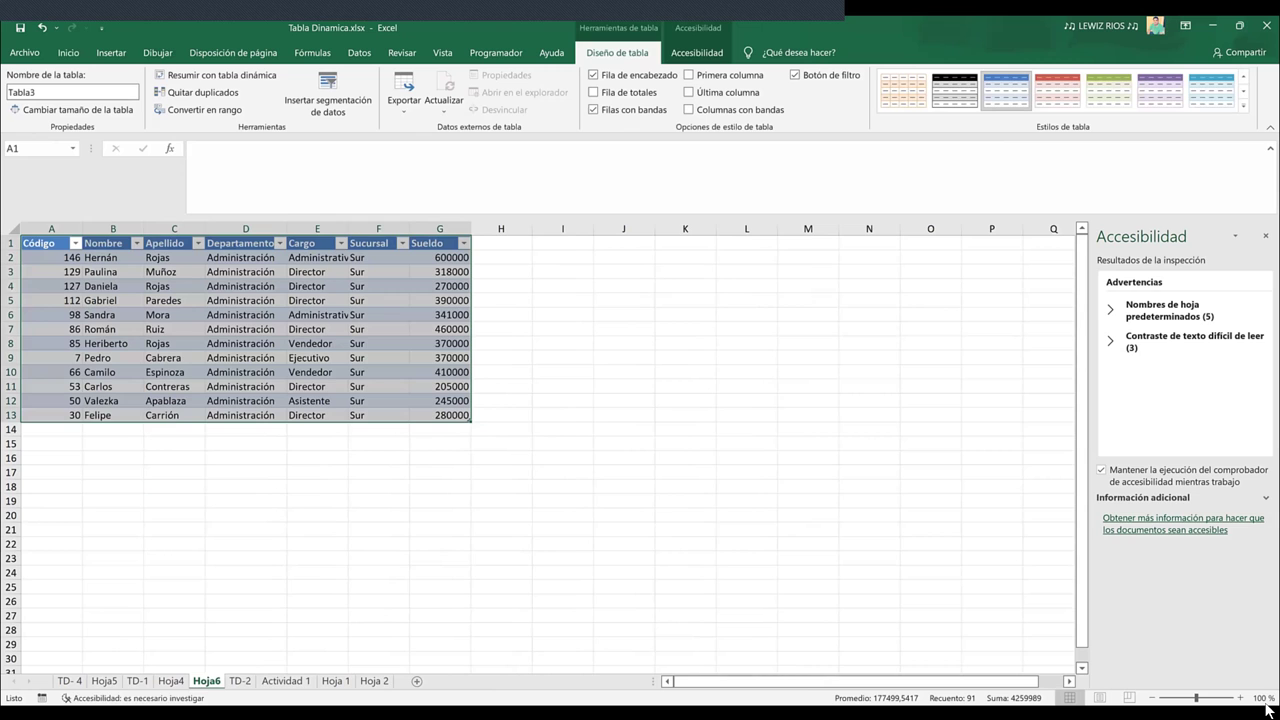
# Delete the detail sheets Hoja4 and Hoja6 from the workbook
pyautogui.click(172, 682)
pyautogui.rightClick(174, 682)
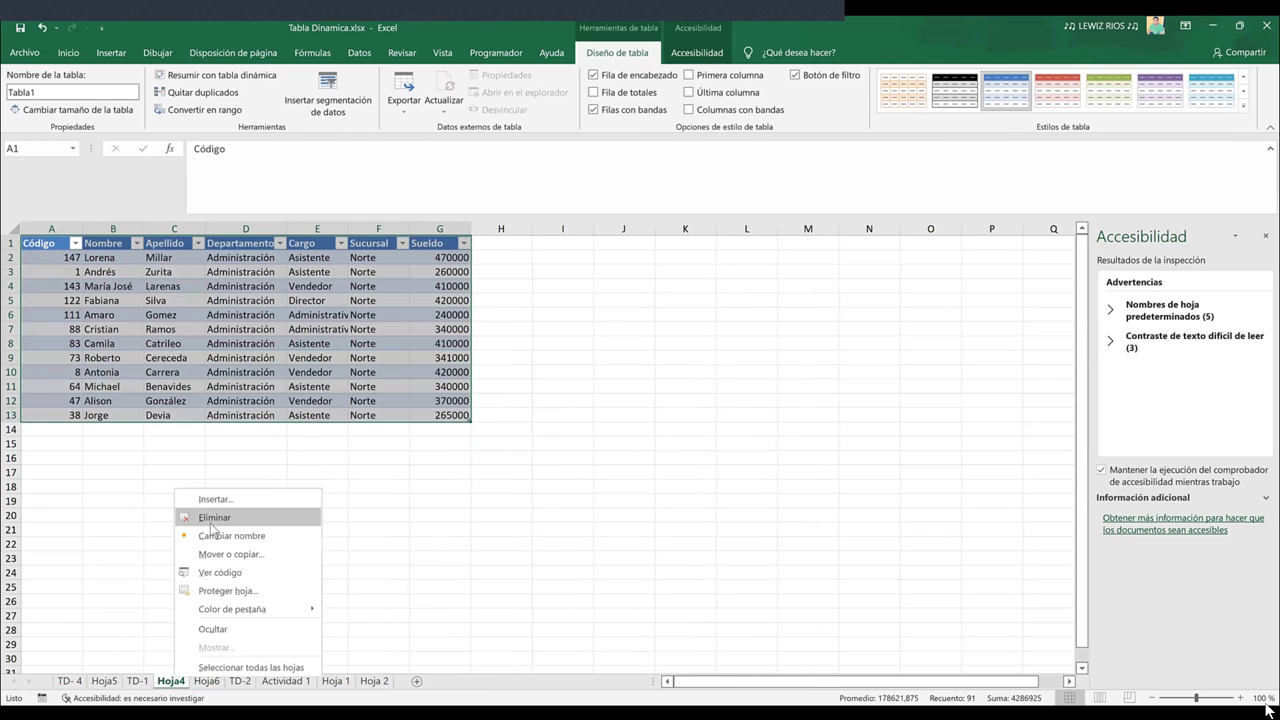
pyautogui.click(212, 519)
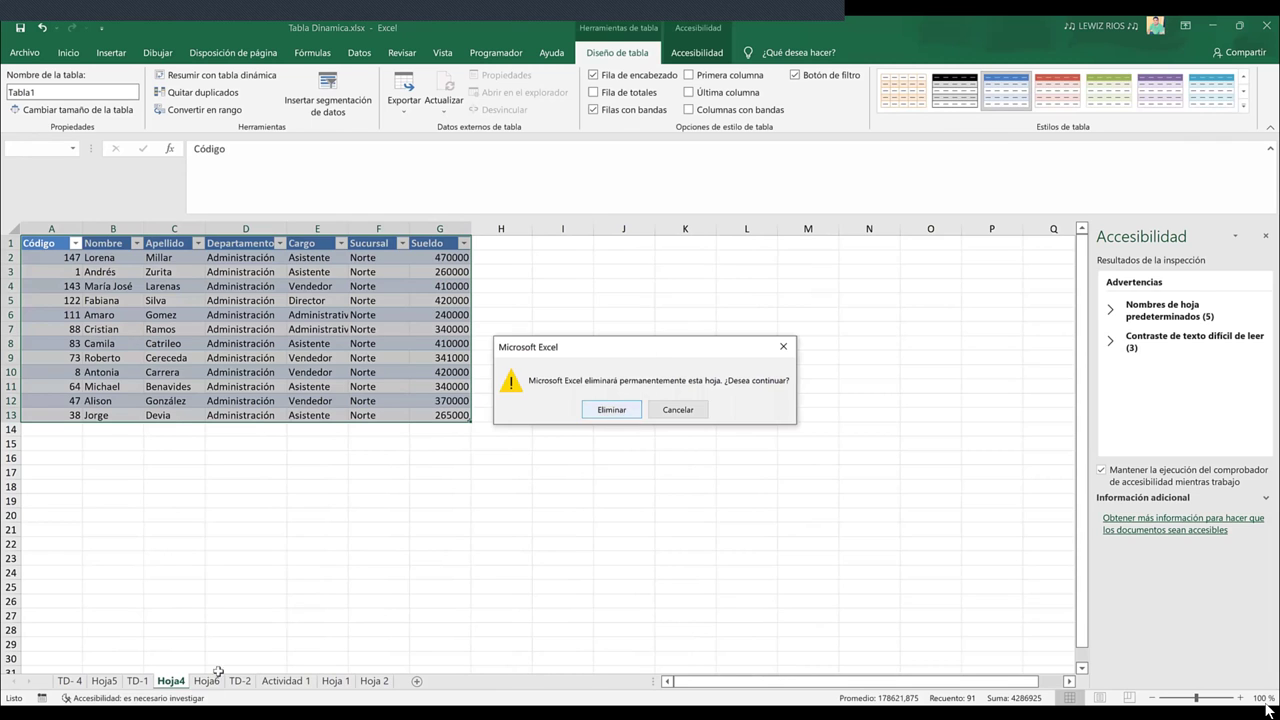
pyautogui.press('Return')
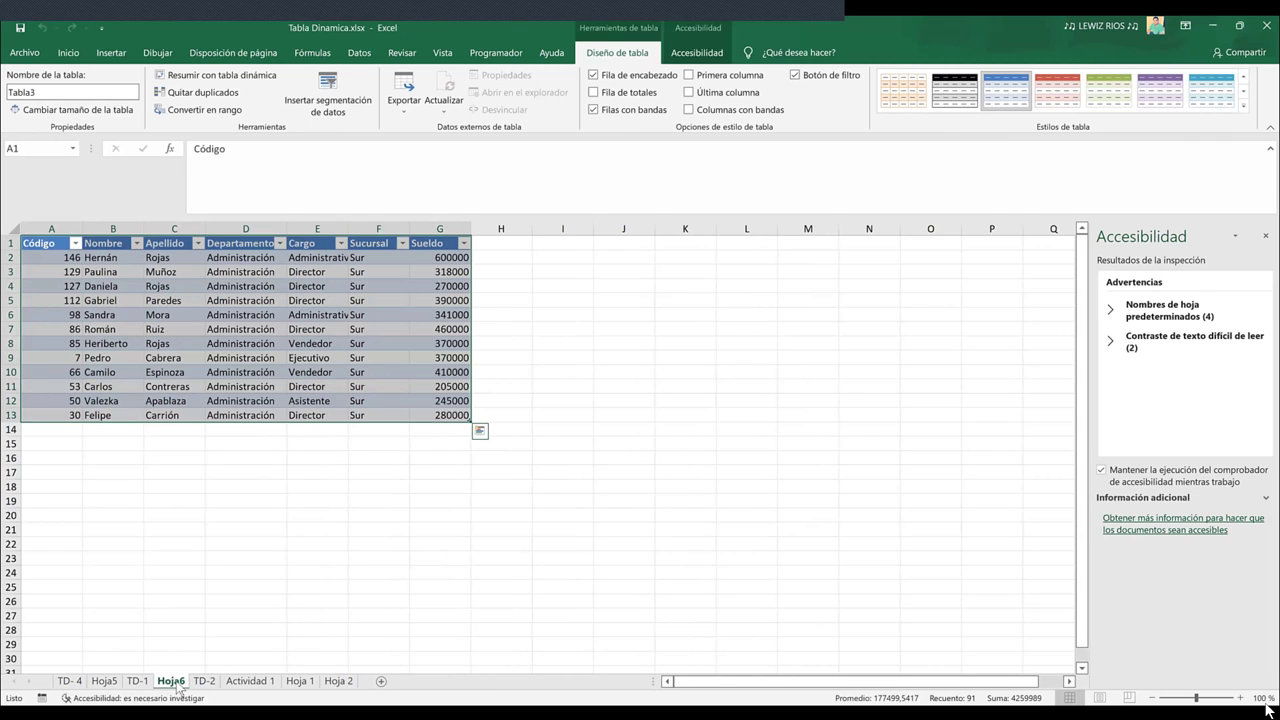
pyautogui.rightClick(176, 682)
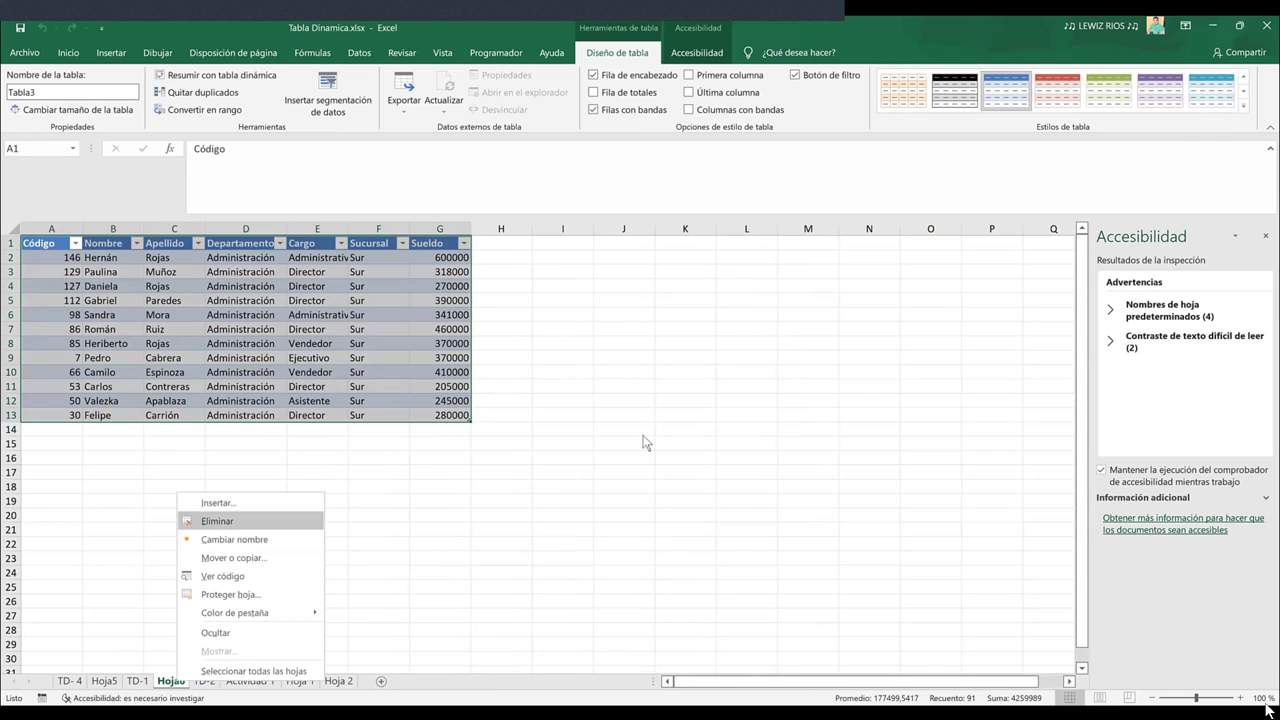
pyautogui.press('Return')
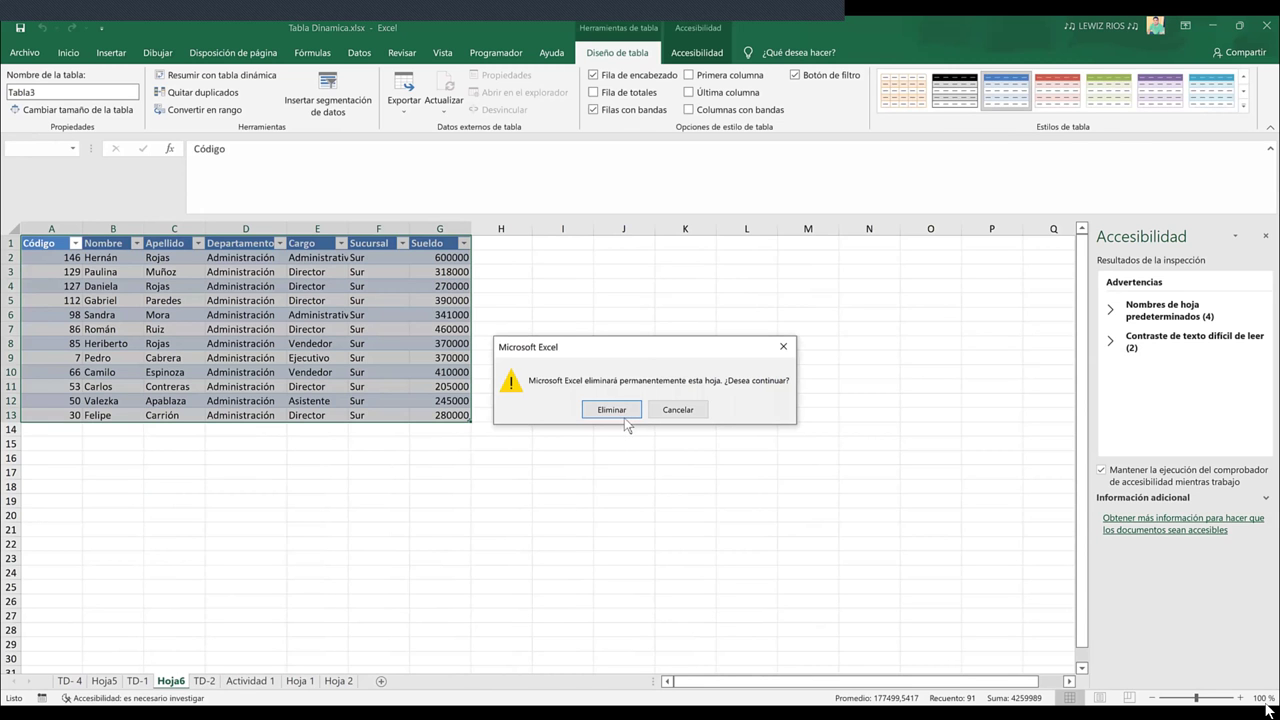
pyautogui.press('Return')
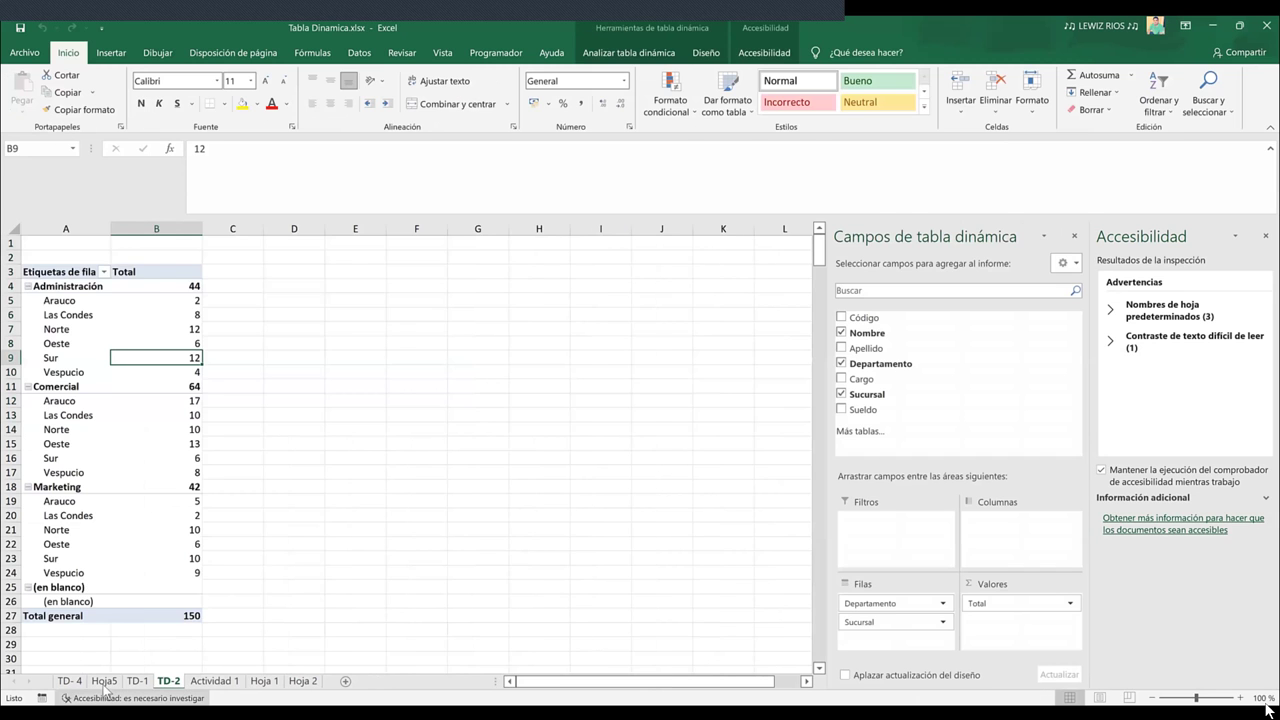
# Delete the detail sheet Hoja5 holding the Comercial records
pyautogui.click(104, 681)
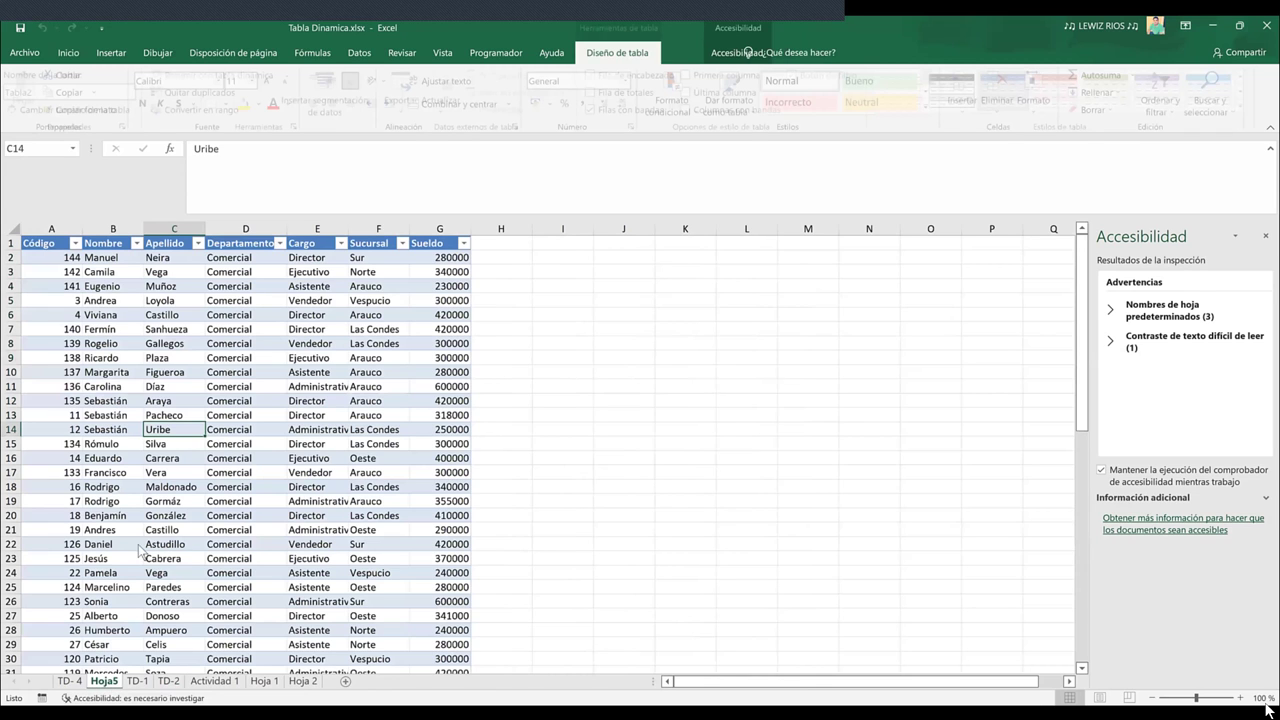
pyautogui.rightClick(104, 681)
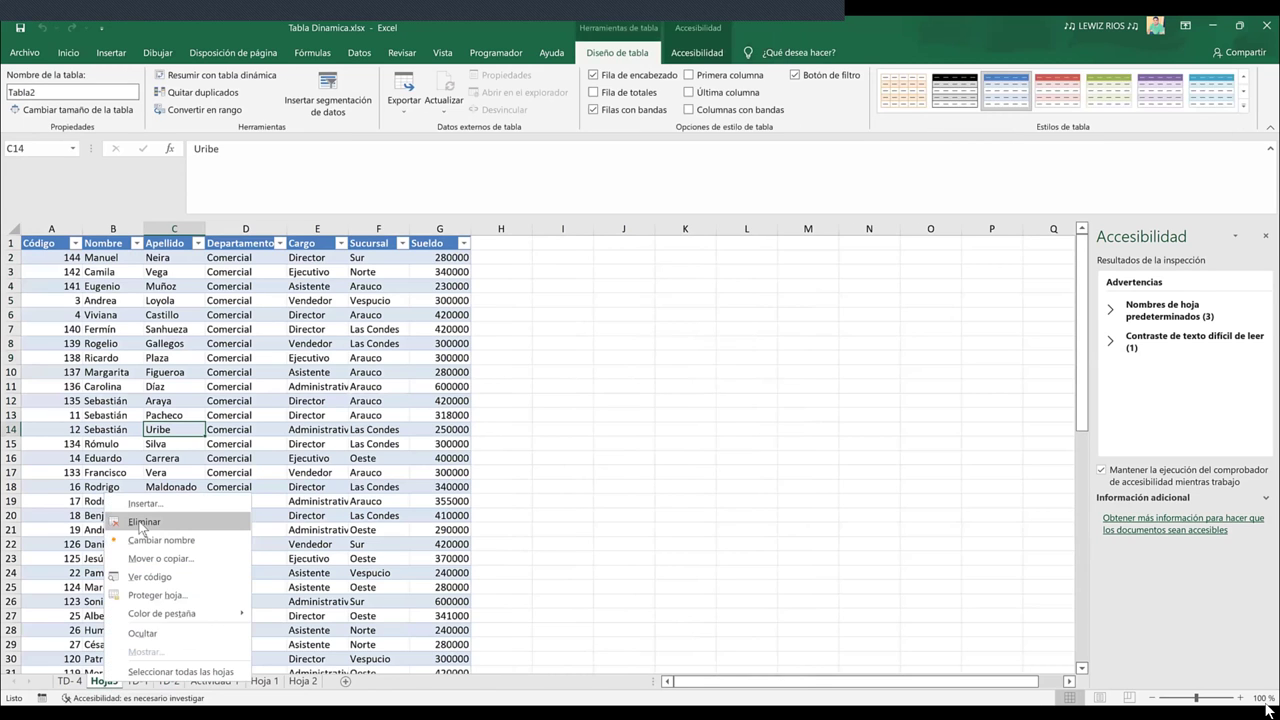
pyautogui.click(142, 522)
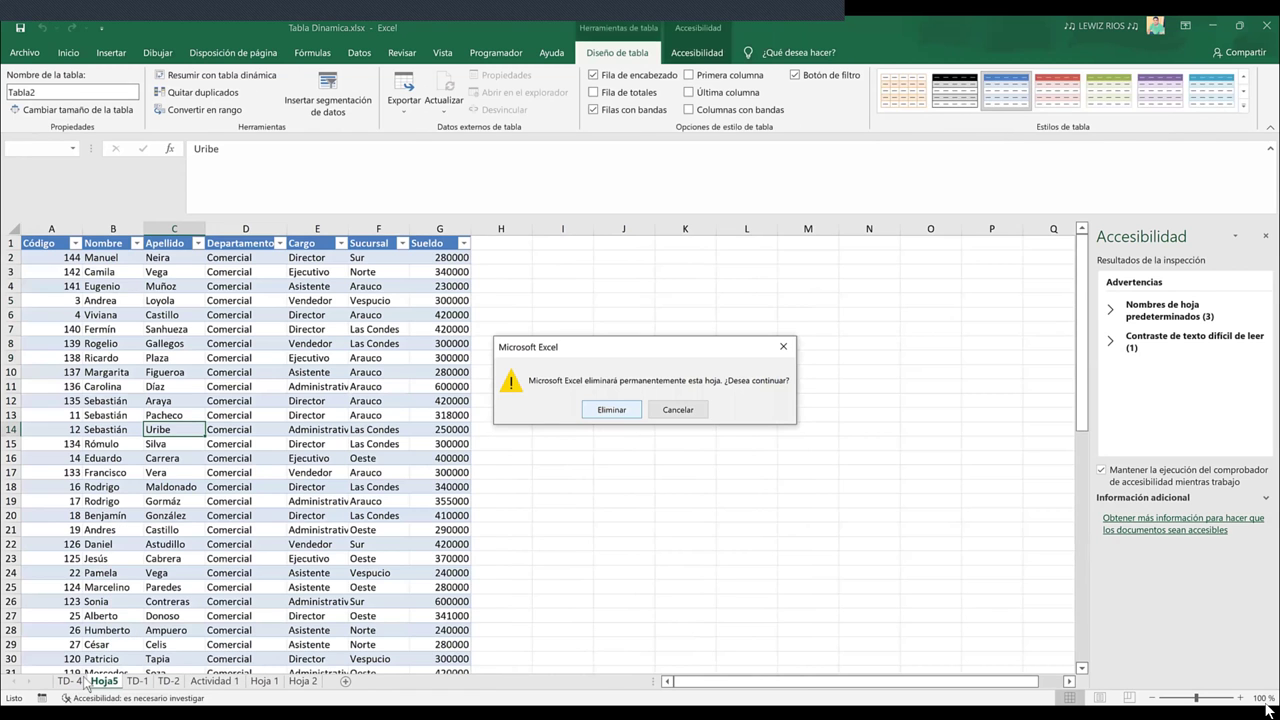
pyautogui.press('Return')
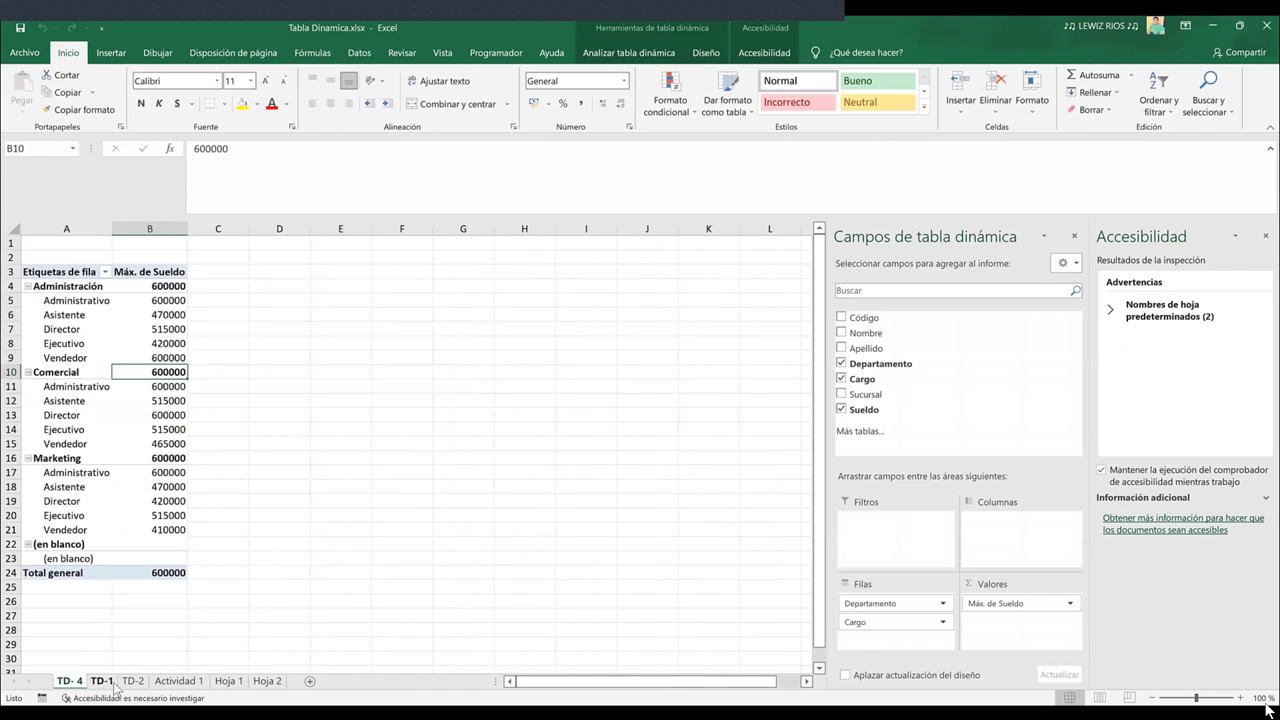
# Delete the leftover sheets Hoja 1 and Hoja 2 from the workbook
pyautogui.click(110, 681)
pyautogui.click(135, 681)
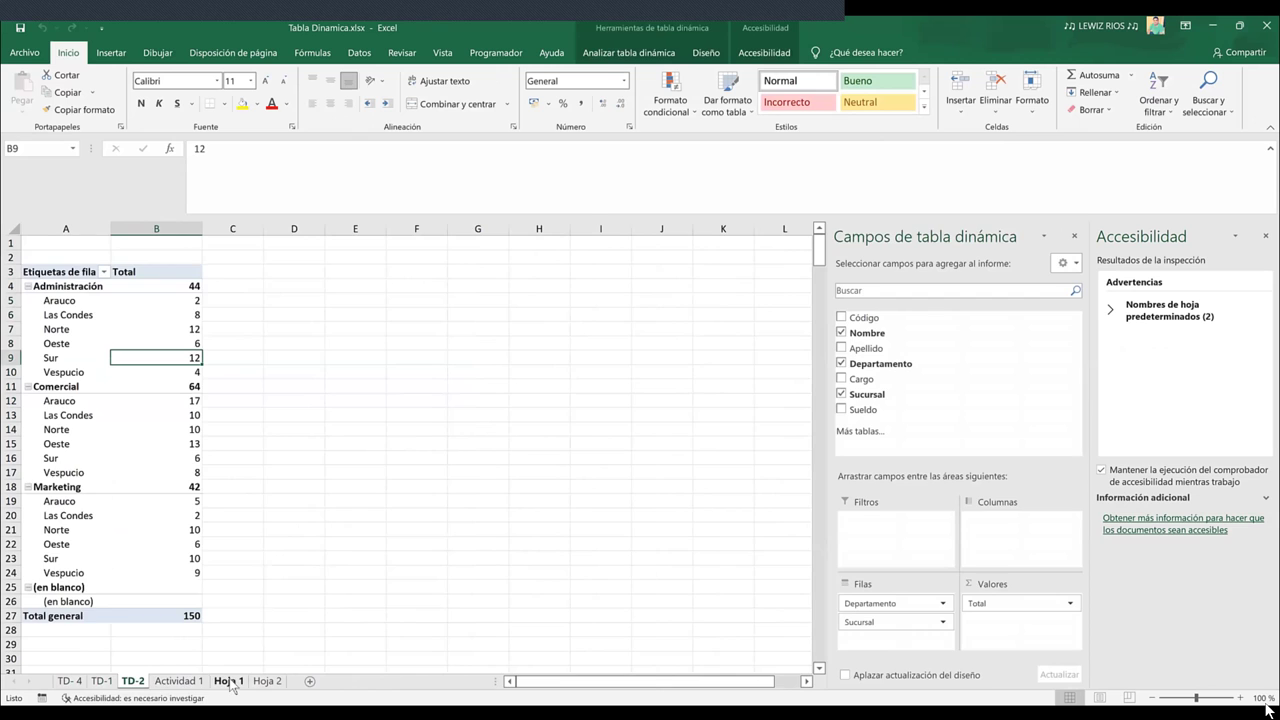
pyautogui.click(229, 681)
pyautogui.rightClick(229, 681)
pyautogui.click(270, 519)
pyautogui.rightClick(236, 683)
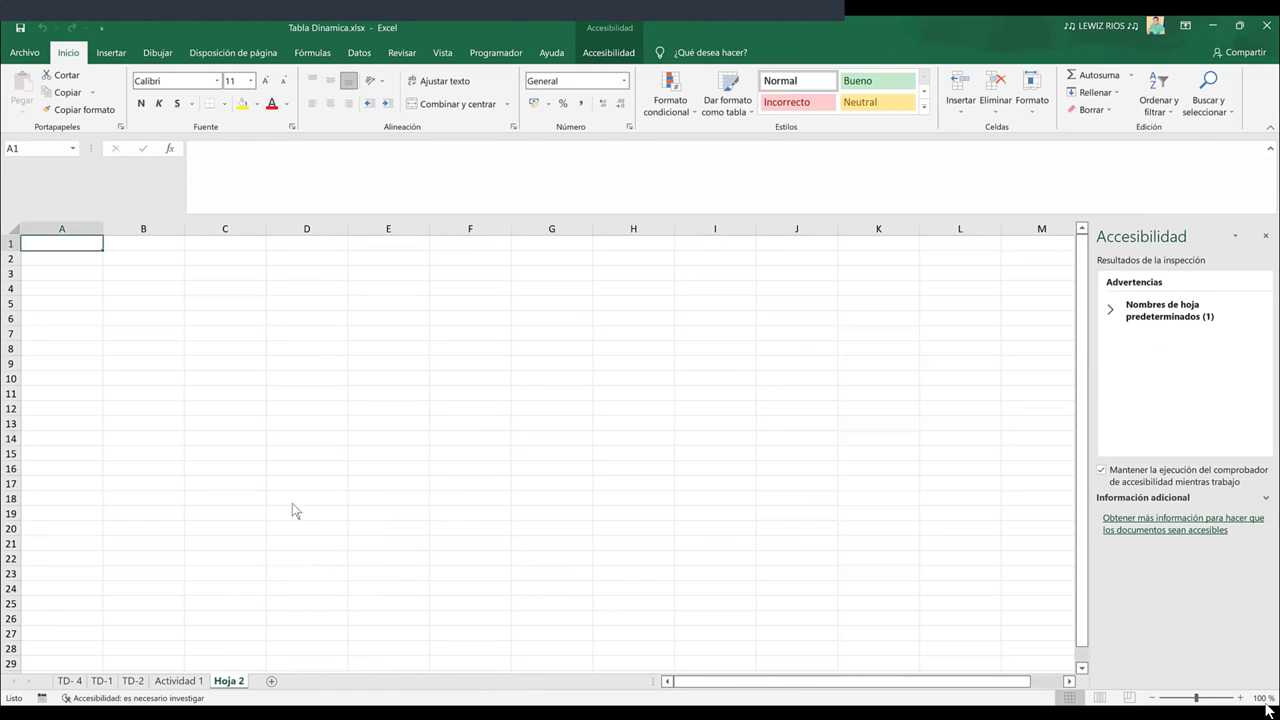
pyautogui.click(286, 521)
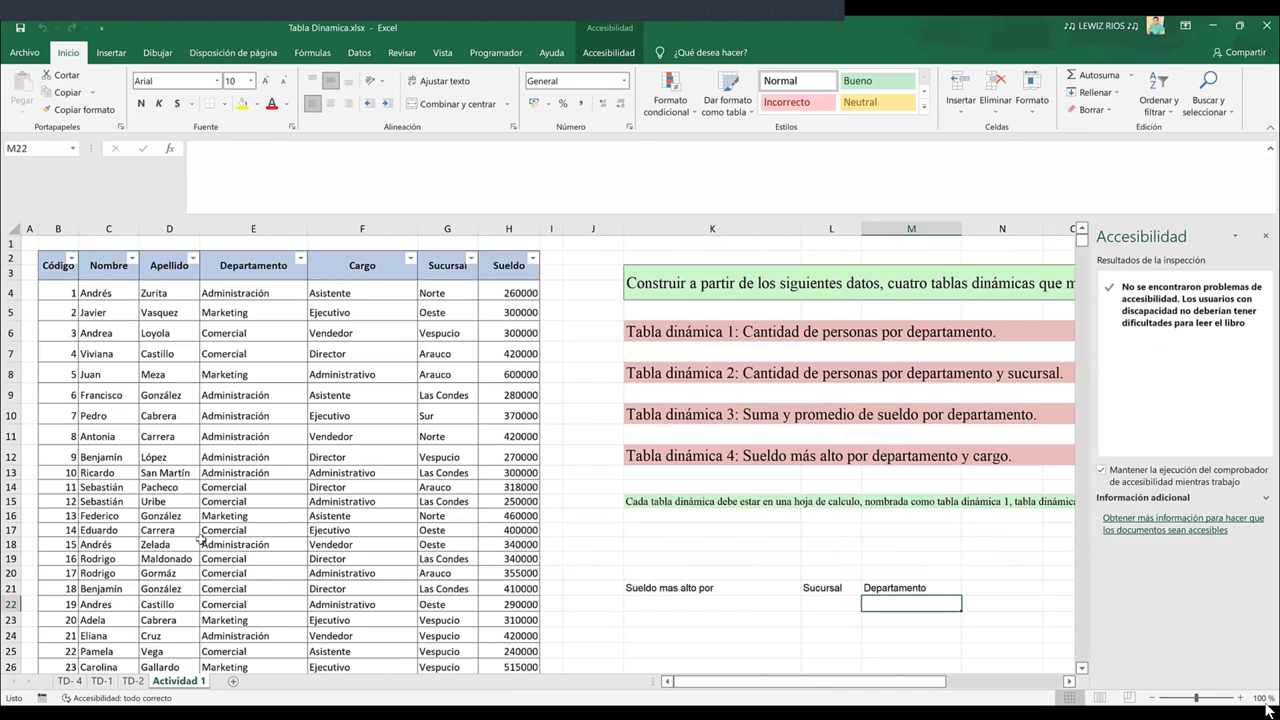
# Return to TD-2 and collapse the (en blanco) department group in its pivot table
pyautogui.click(137, 682)
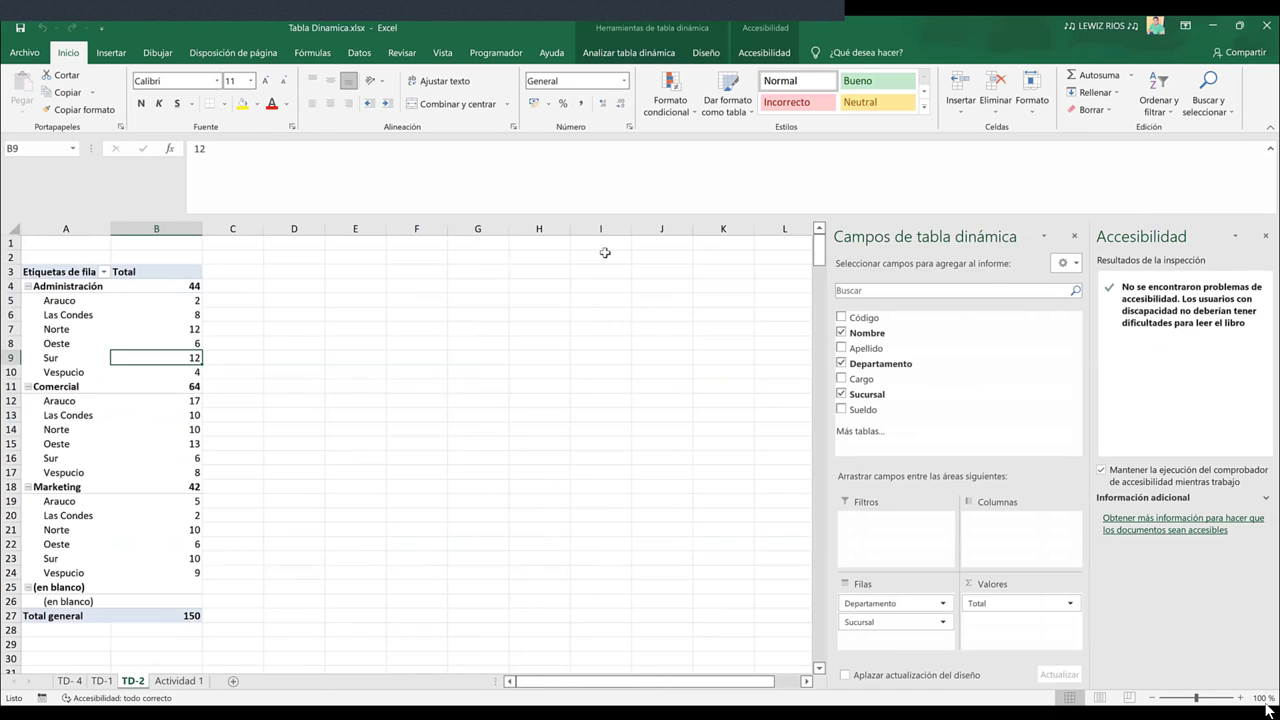
pyautogui.click(369, 528)
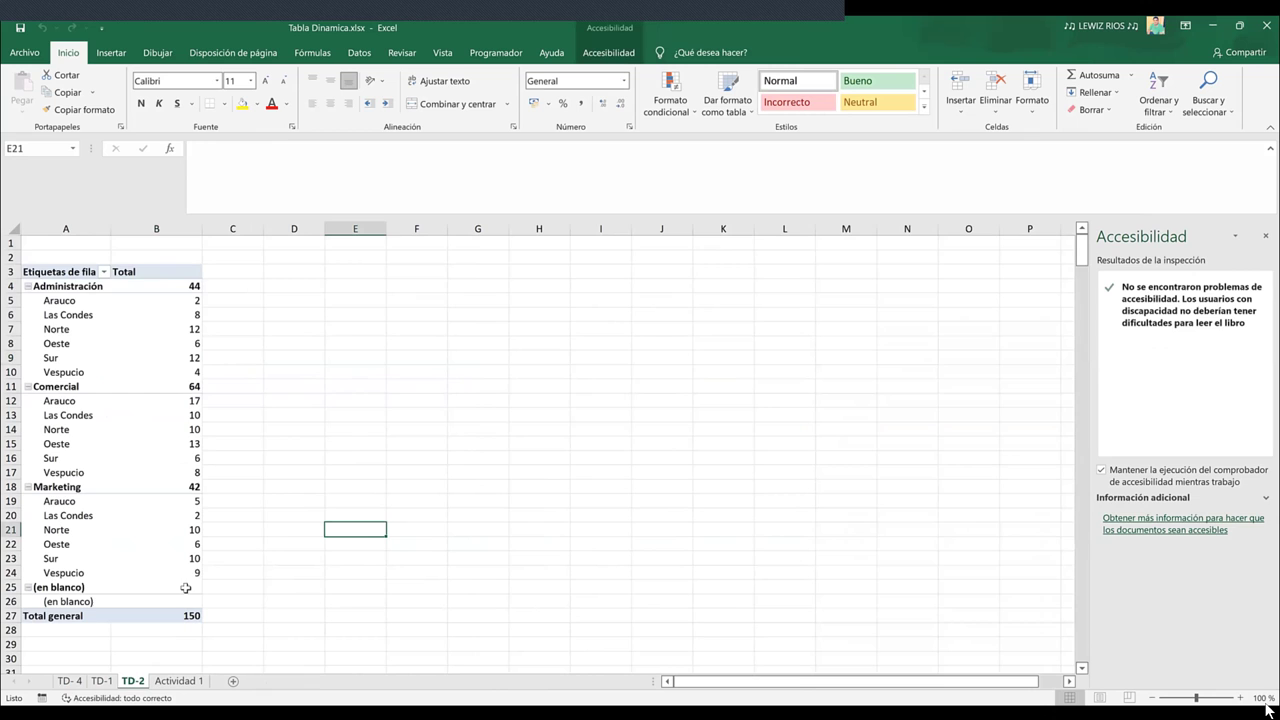
pyautogui.click(89, 604)
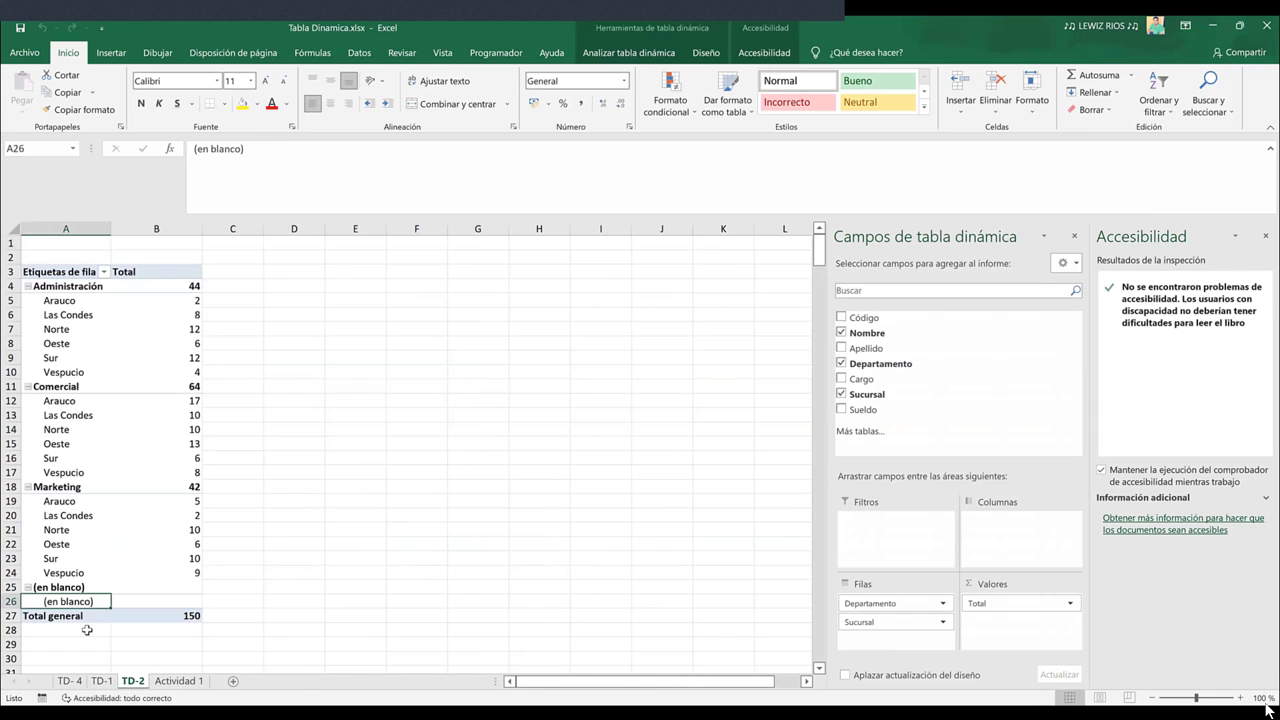
pyautogui.click(87, 636)
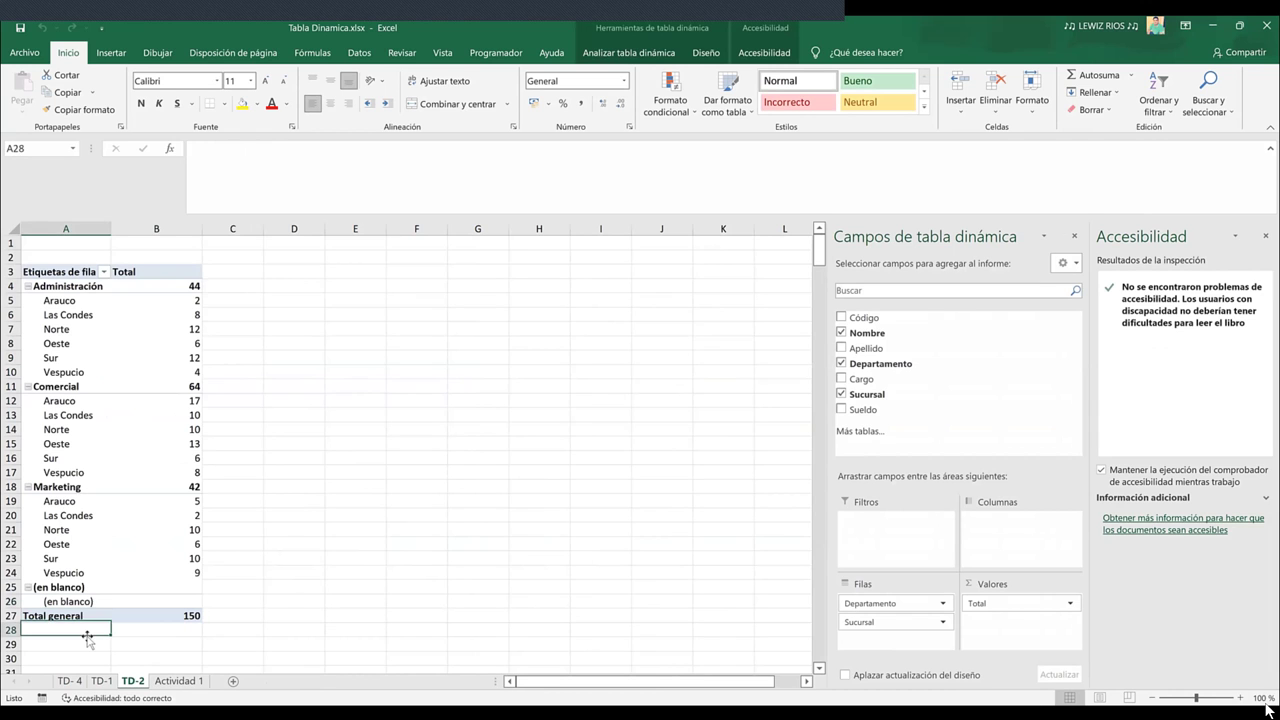
pyautogui.click(71, 590)
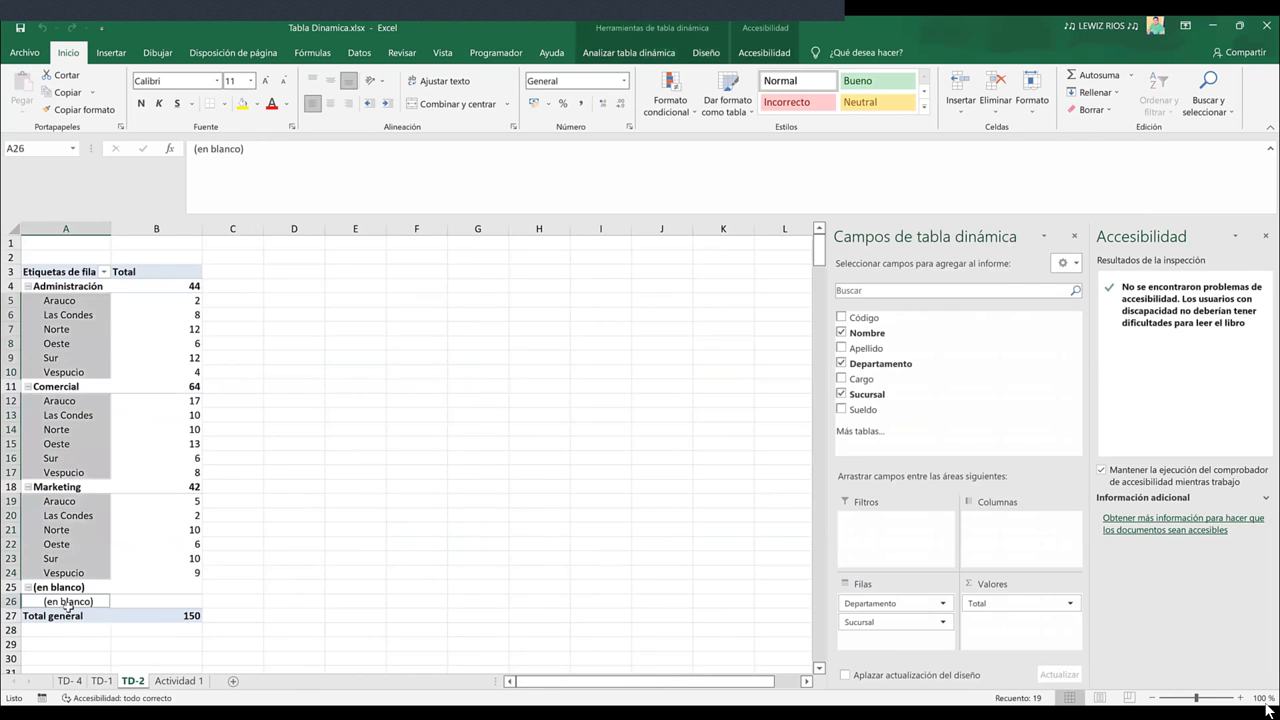
pyautogui.click(68, 606)
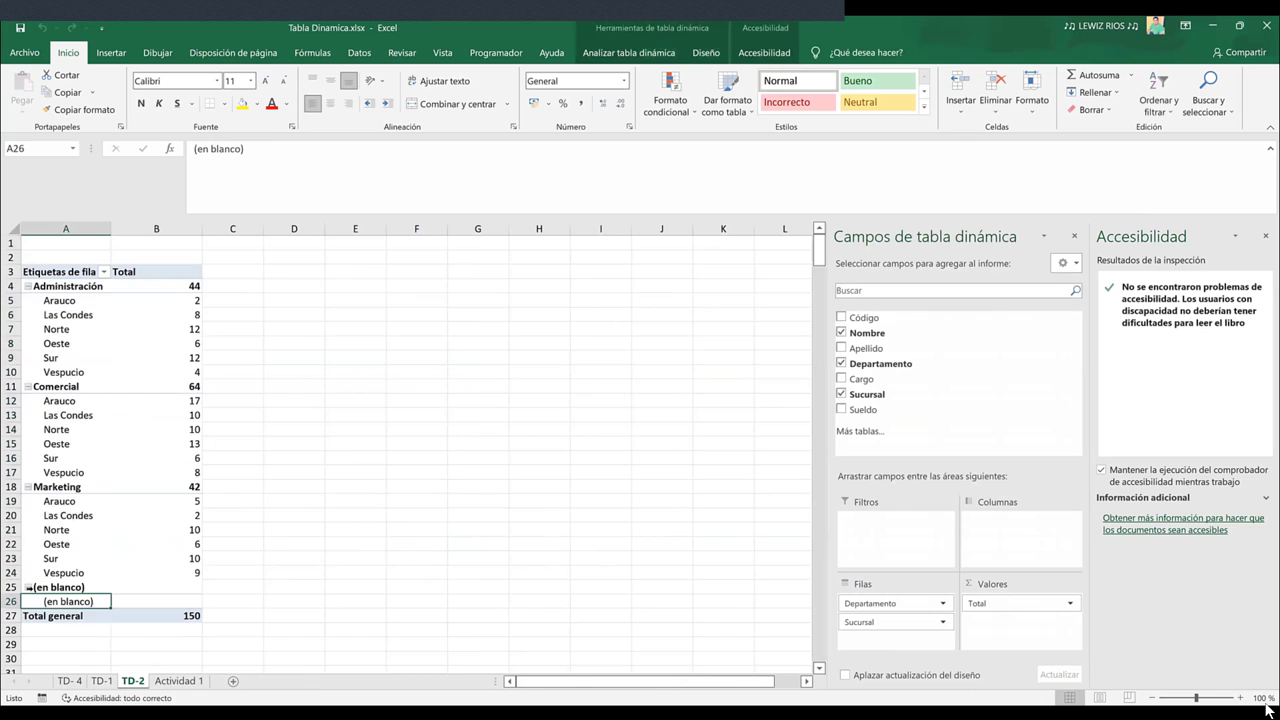
pyautogui.click(29, 588)
pyautogui.click(28, 588)
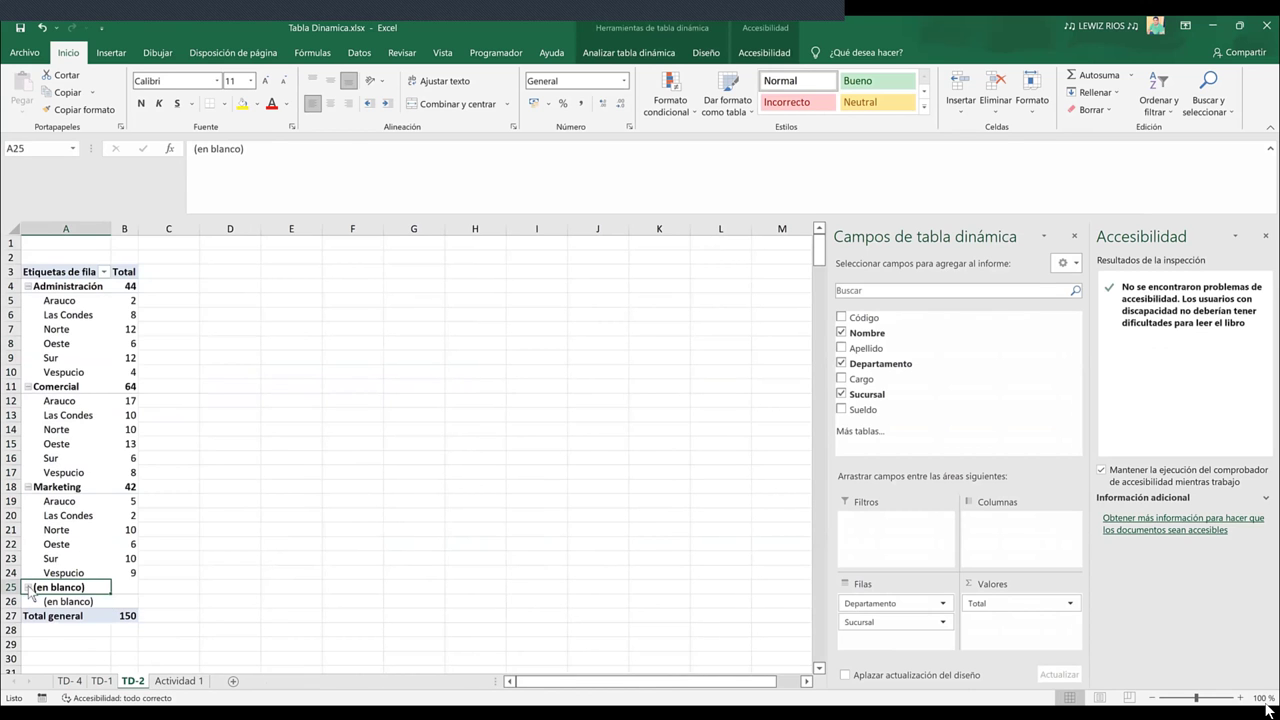
pyautogui.click(29, 589)
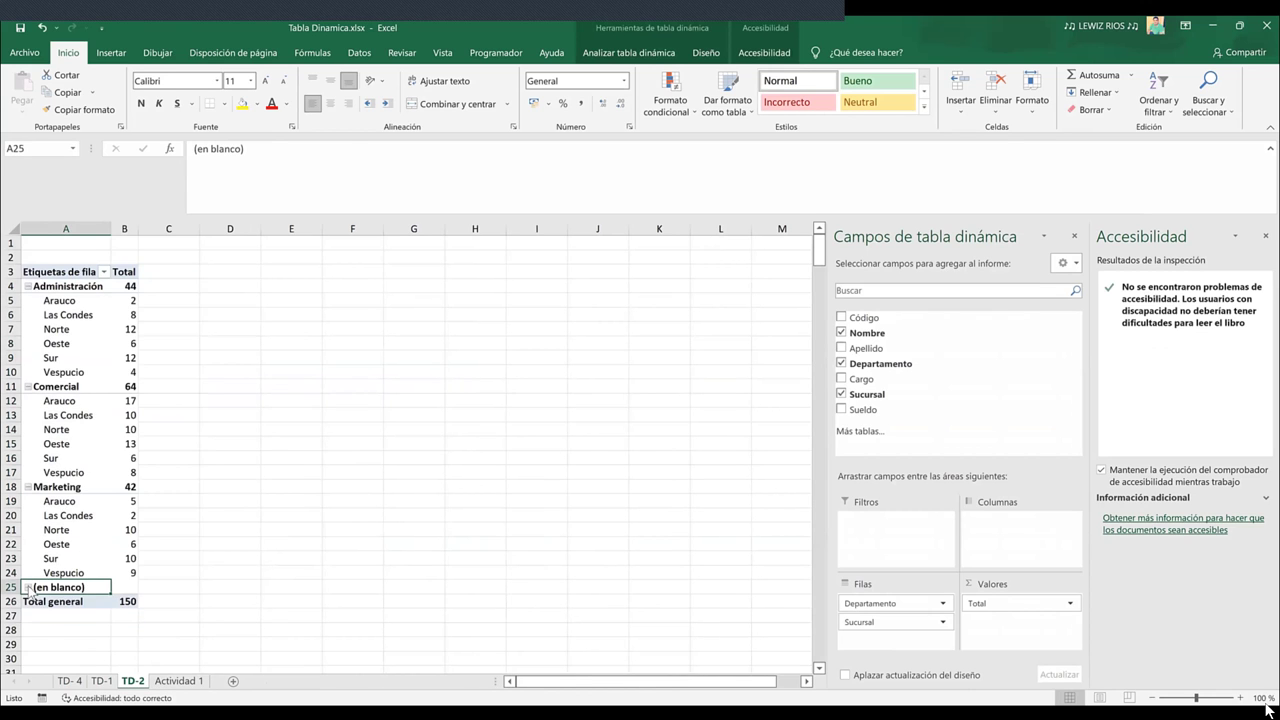
# Check the (en blanco) entries on TD-4, TD-1 and TD-2 against the source data on Actividad 1
pyautogui.click(72, 686)
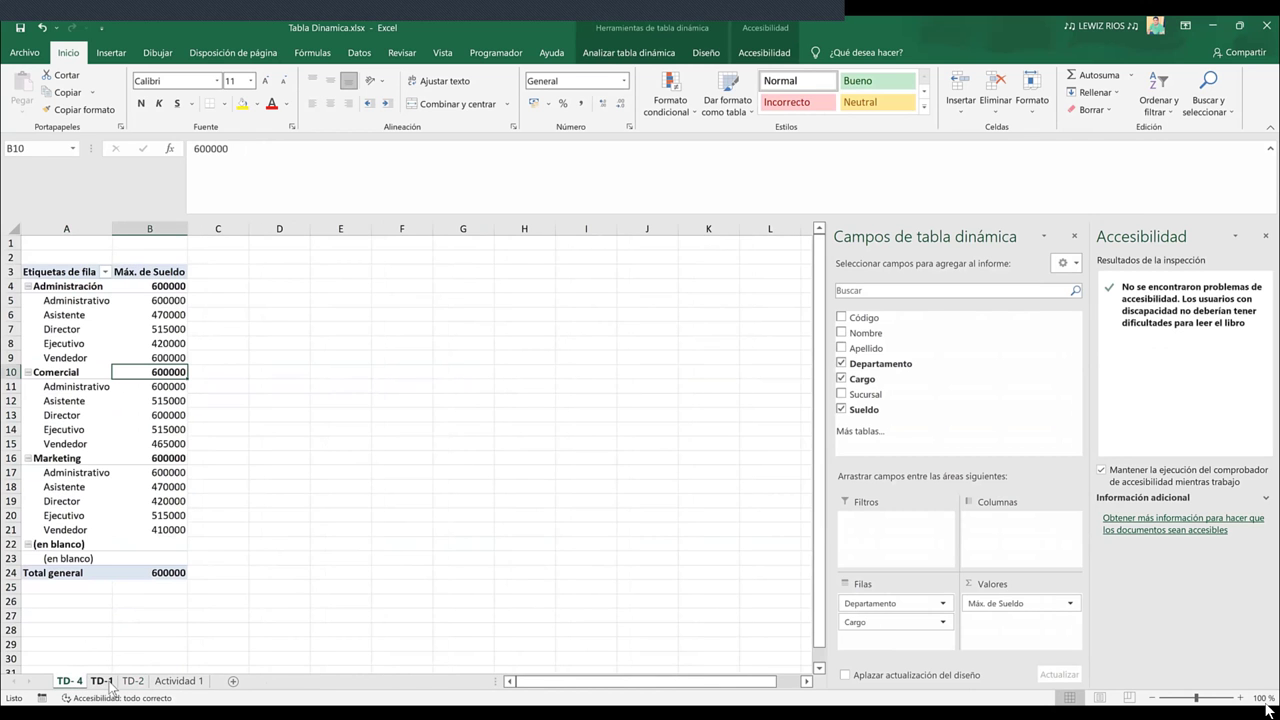
pyautogui.click(109, 684)
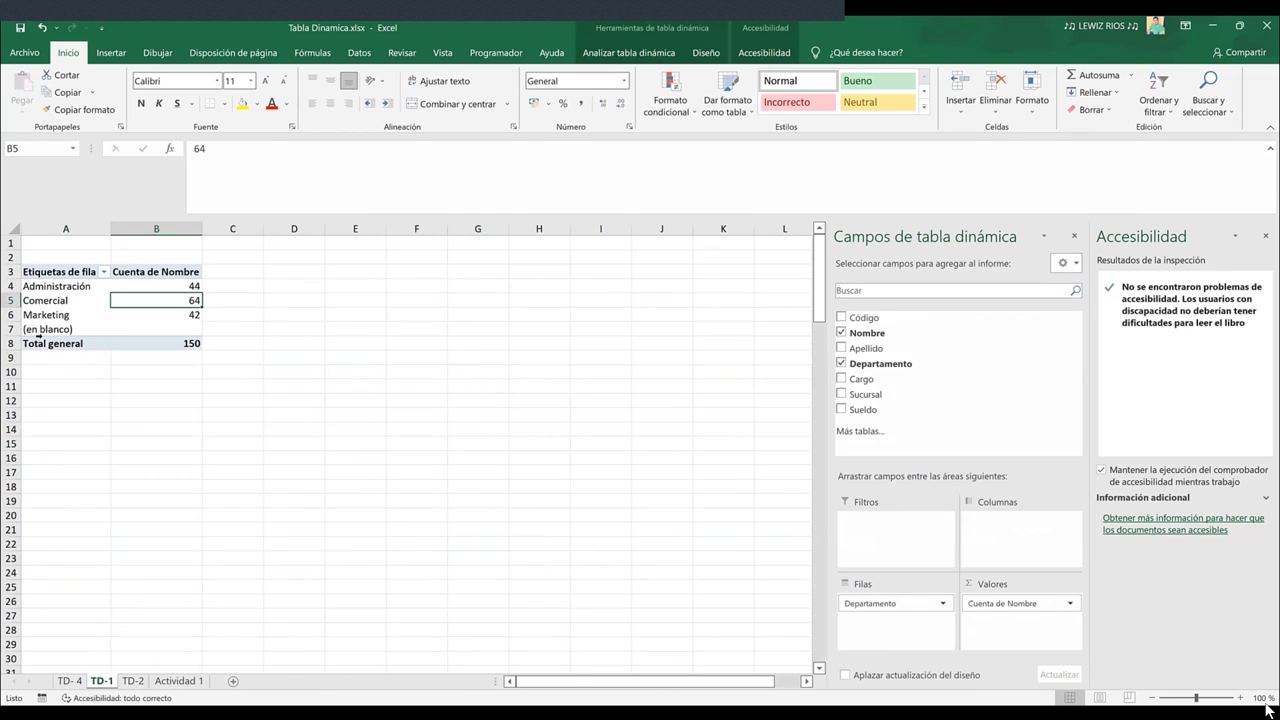
pyautogui.click(41, 329)
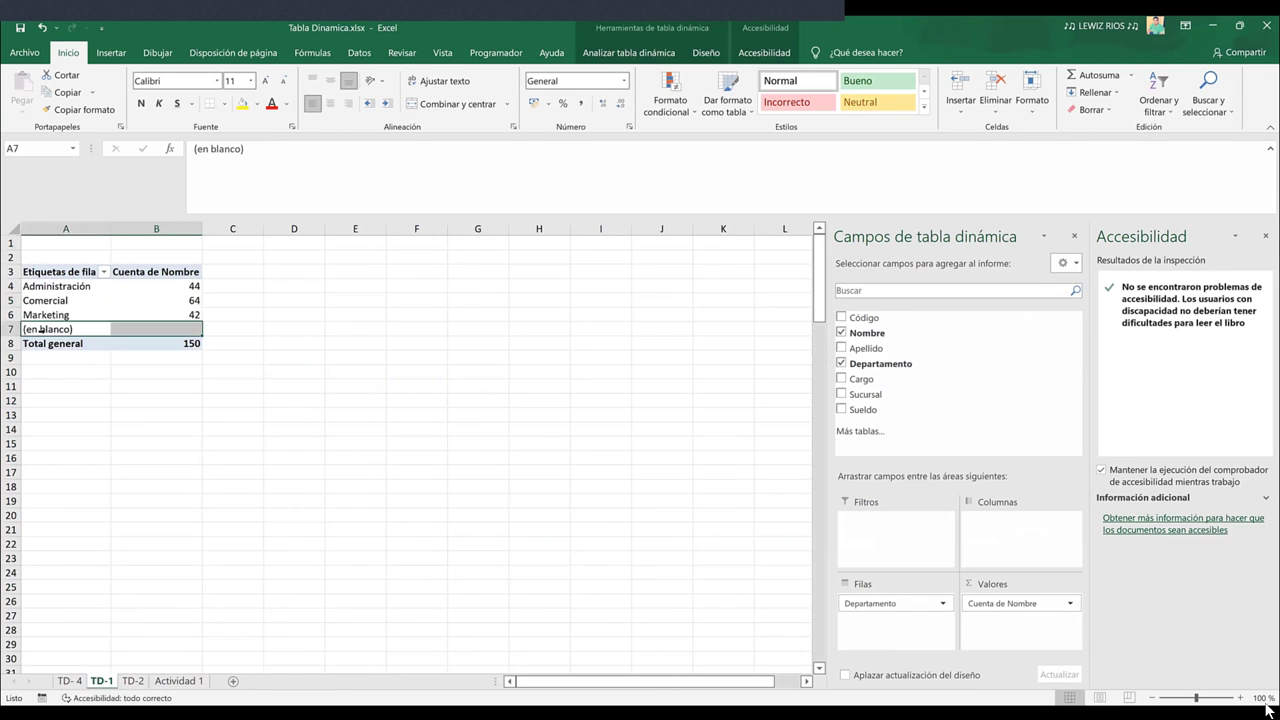
pyautogui.click(78, 684)
pyautogui.click(118, 684)
pyautogui.click(133, 684)
pyautogui.click(180, 686)
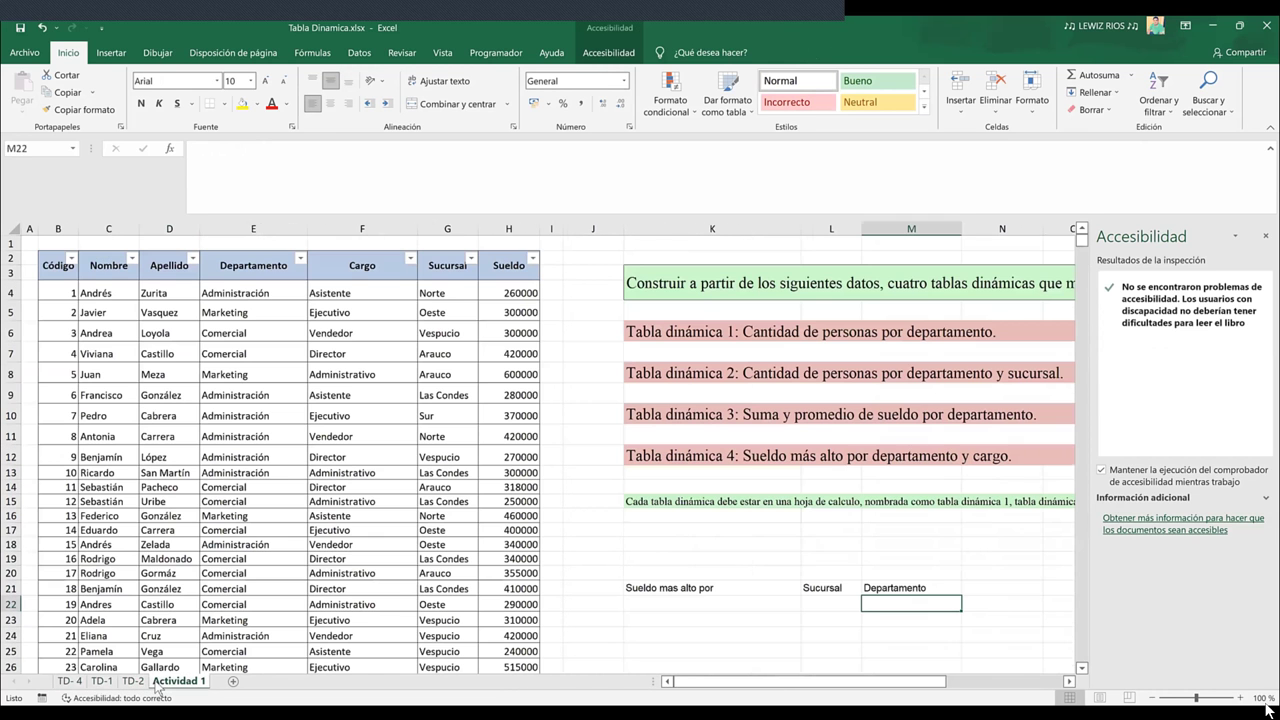
# Try to delete row 23, the (en blanco) item, from the TD-4 pivot table
pyautogui.click(72, 682)
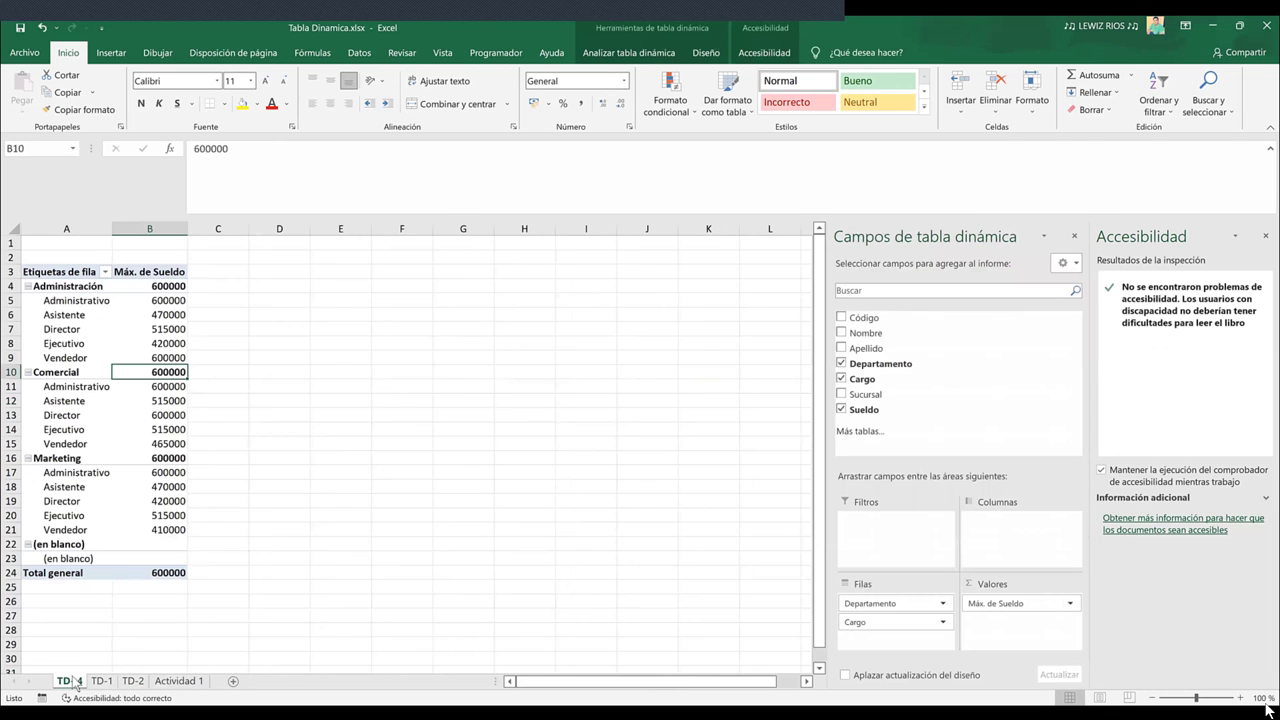
pyautogui.click(160, 558)
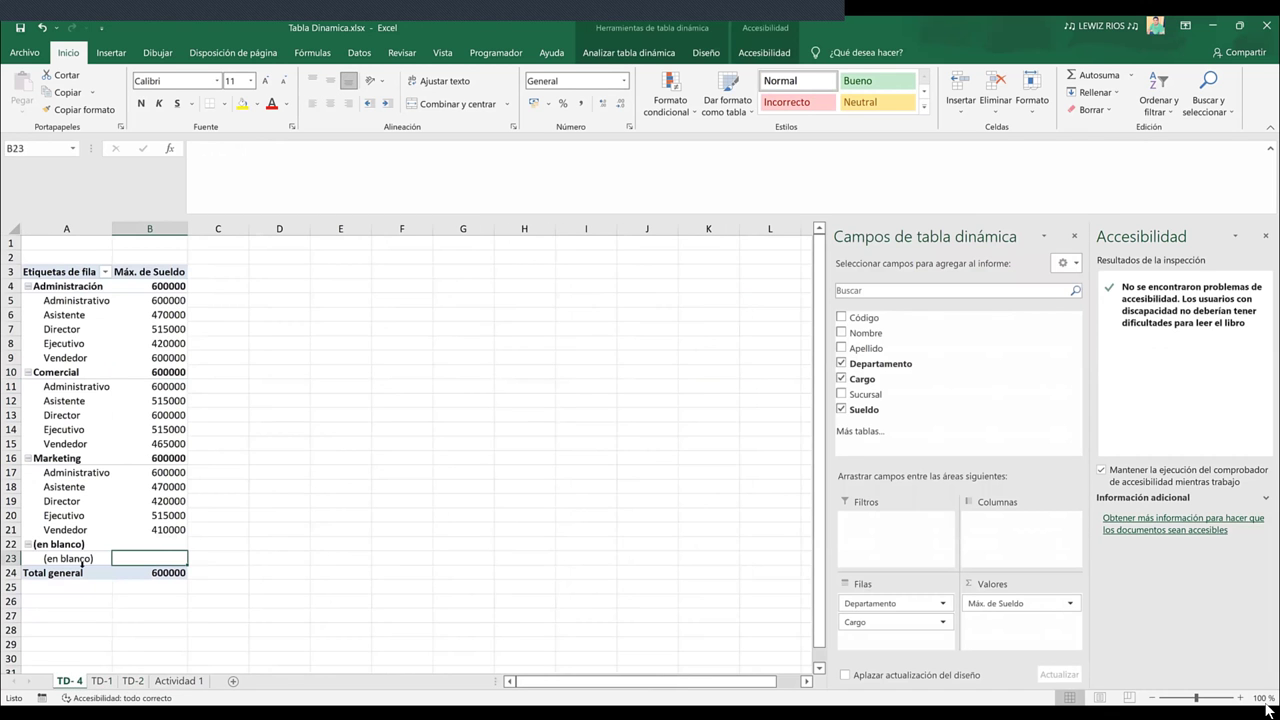
pyautogui.click(79, 562)
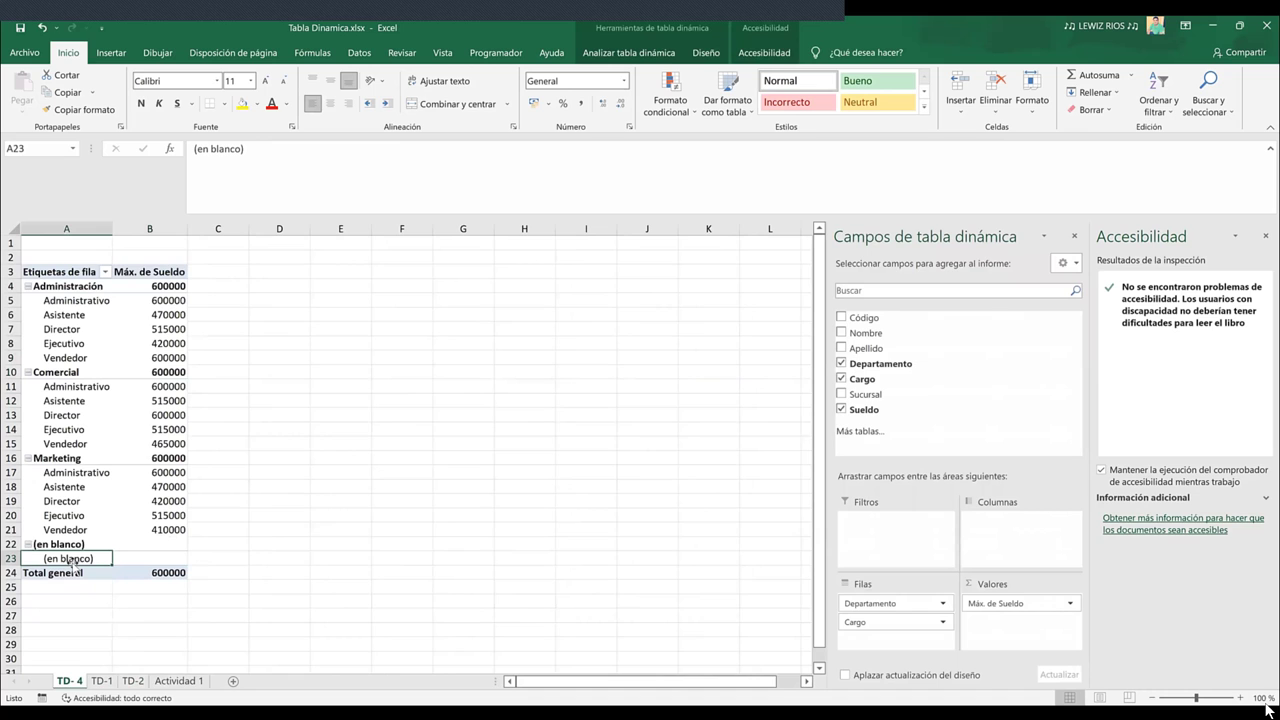
pyautogui.click(10, 558)
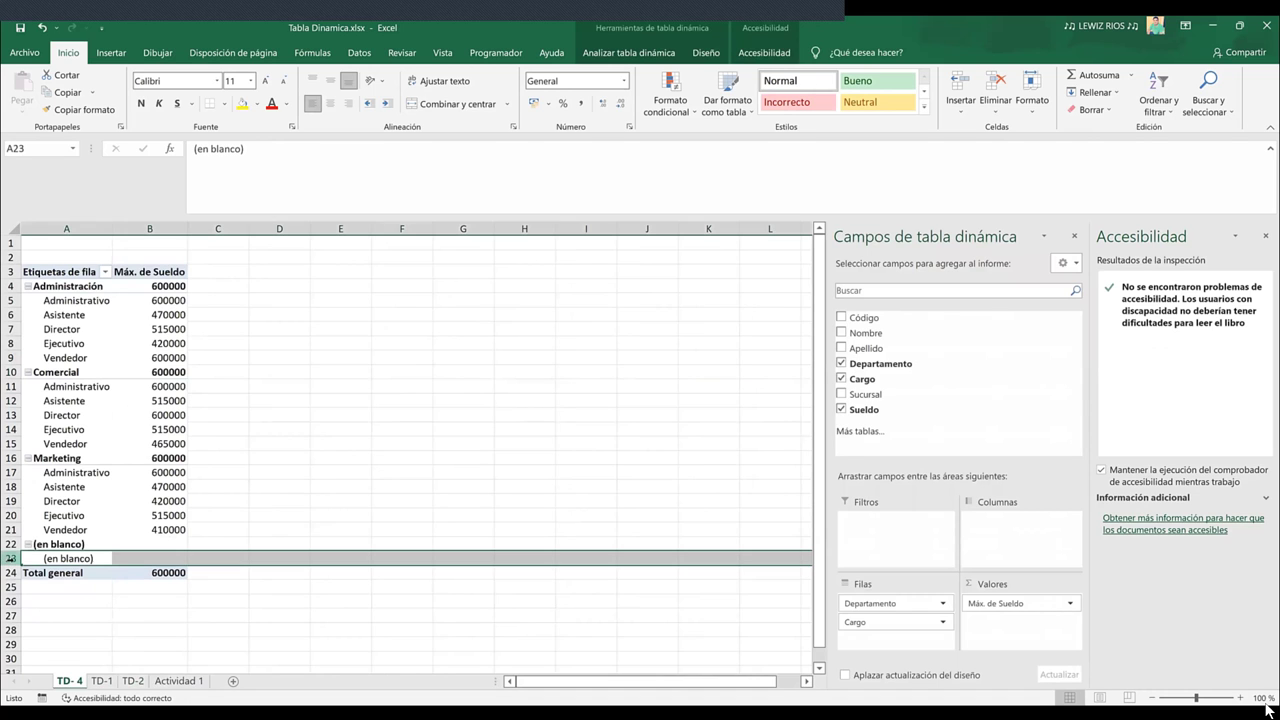
pyautogui.rightClick(10, 560)
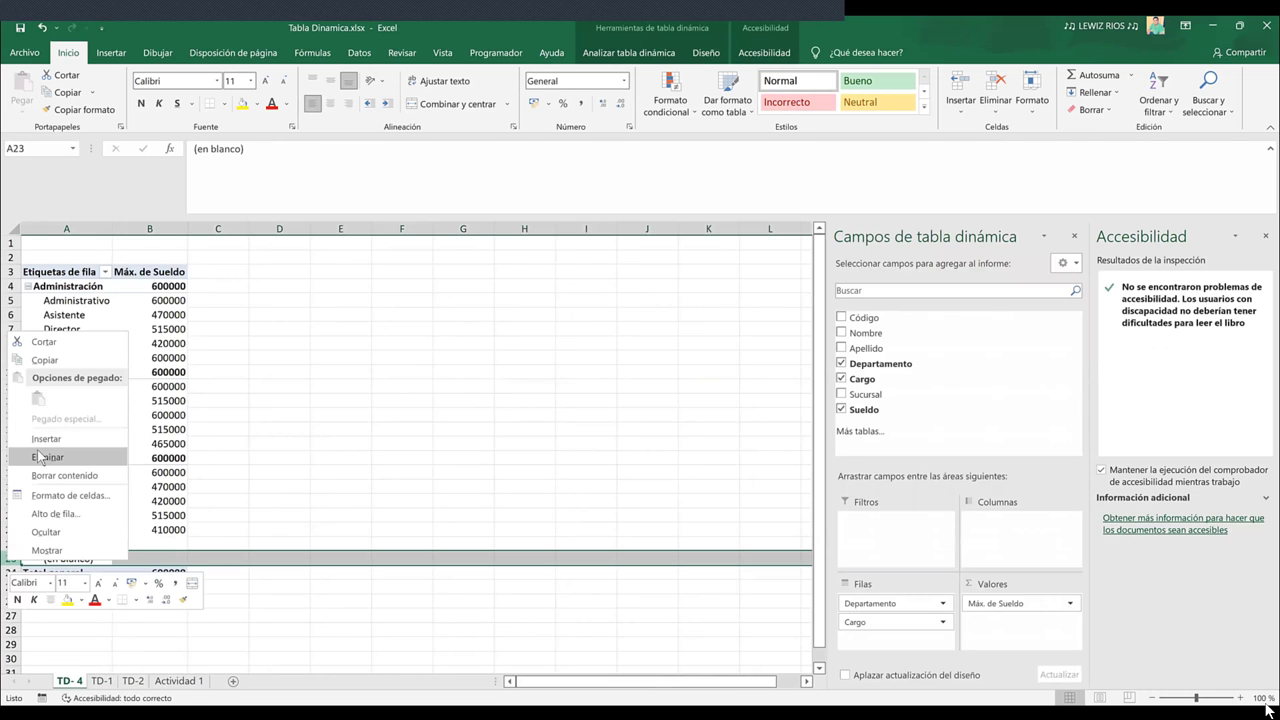
pyautogui.click(40, 457)
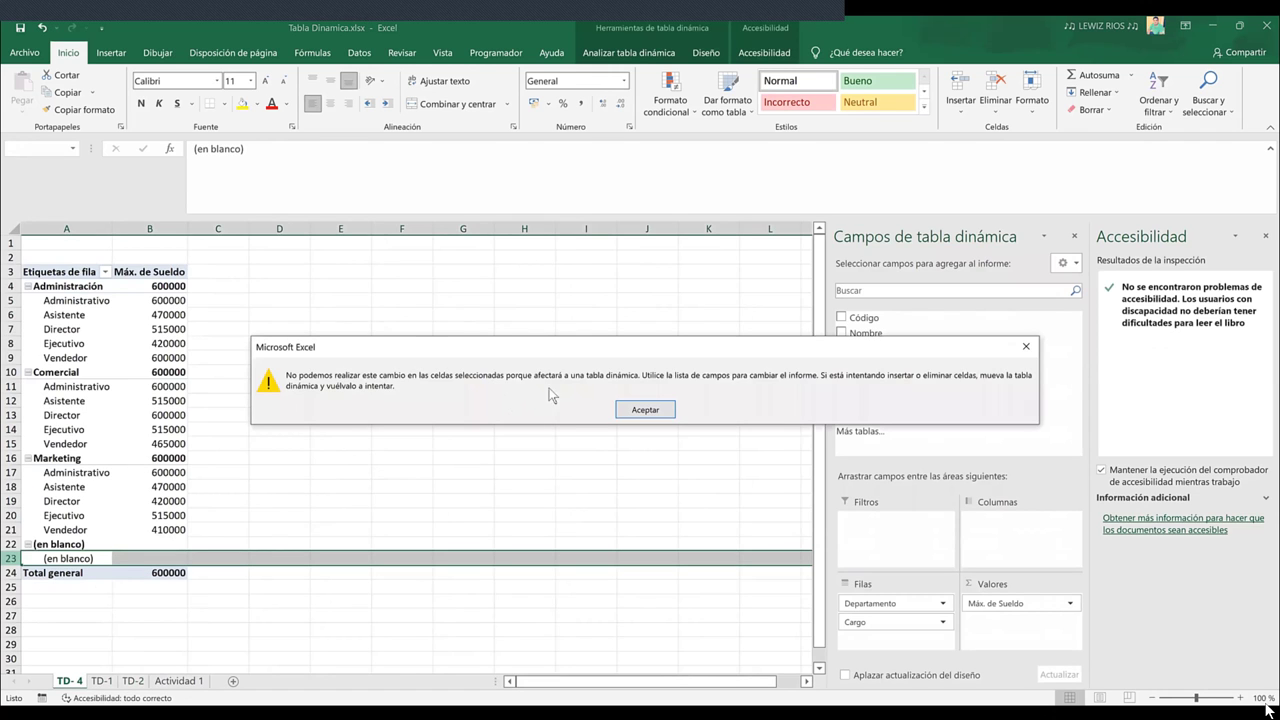
pyautogui.click(644, 410)
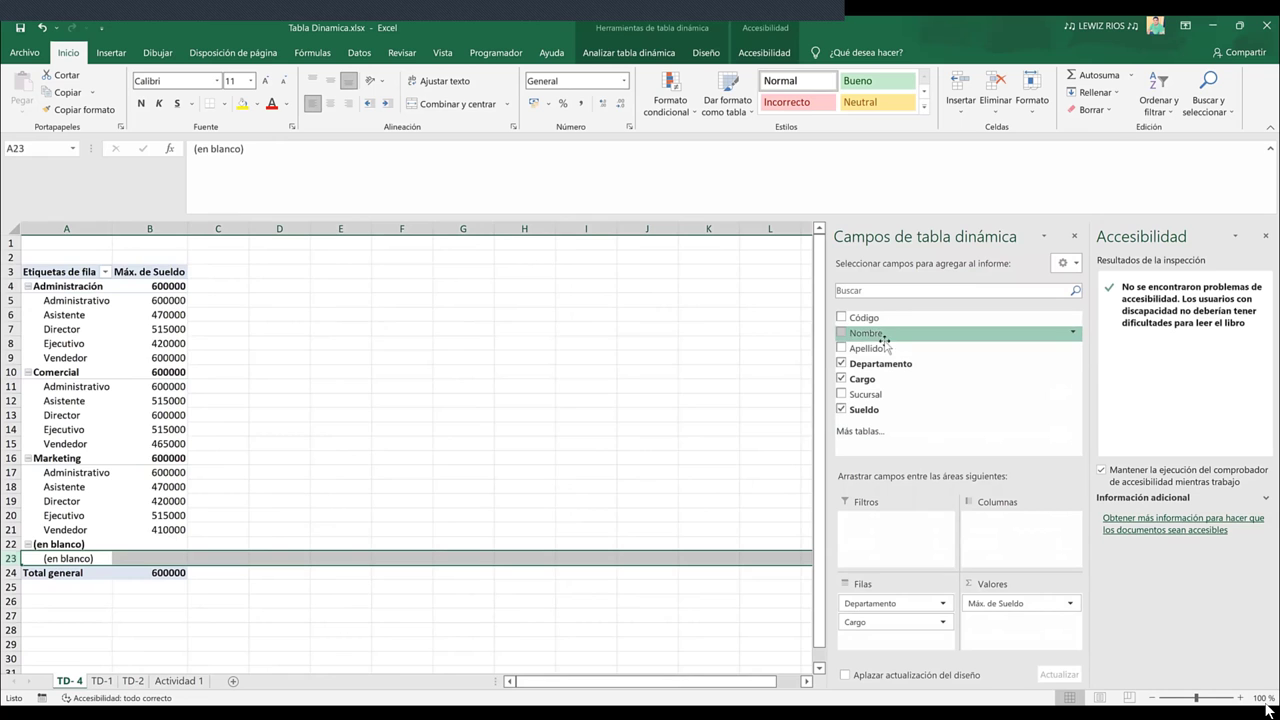
pyautogui.click(870, 433)
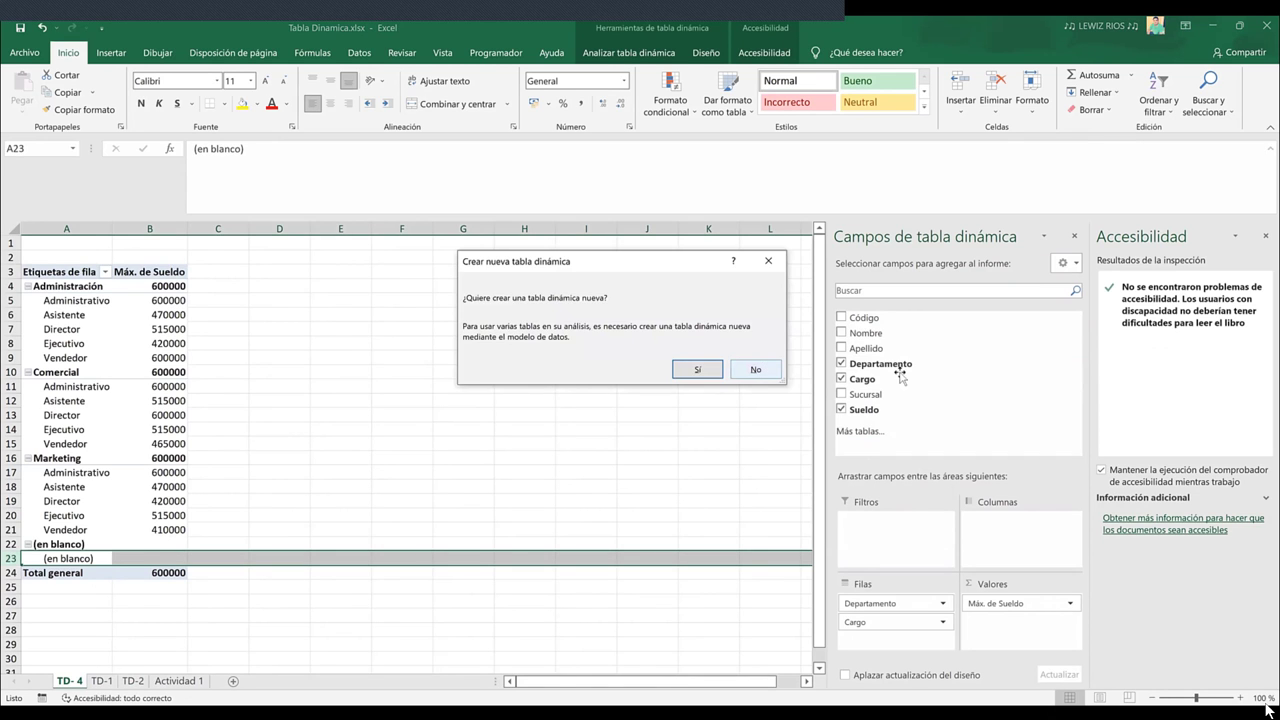
pyautogui.press('Escape')
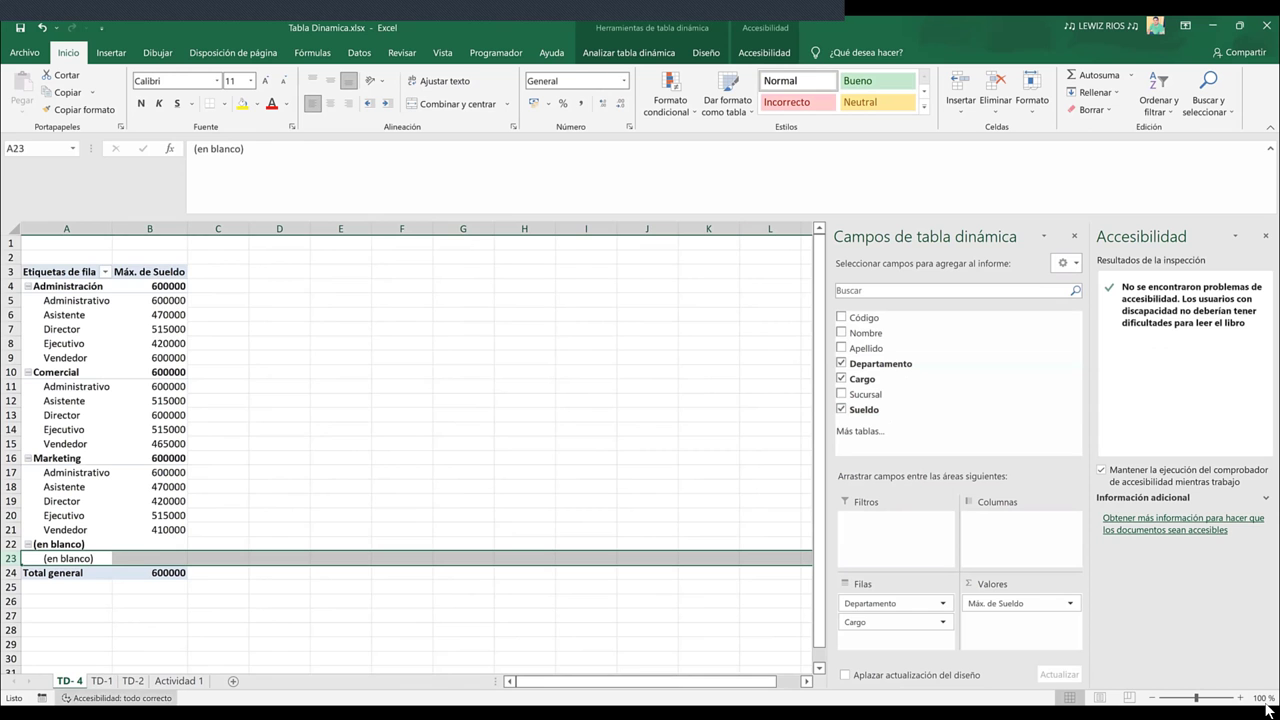
# Go back from TD-4 to the source data on the Actividad 1 sheet
pyautogui.hotkey('ctrl', 'pagedown')
pyautogui.hotkey('ctrl', 'pagedown')
pyautogui.hotkey('ctrl', 'pagedown')
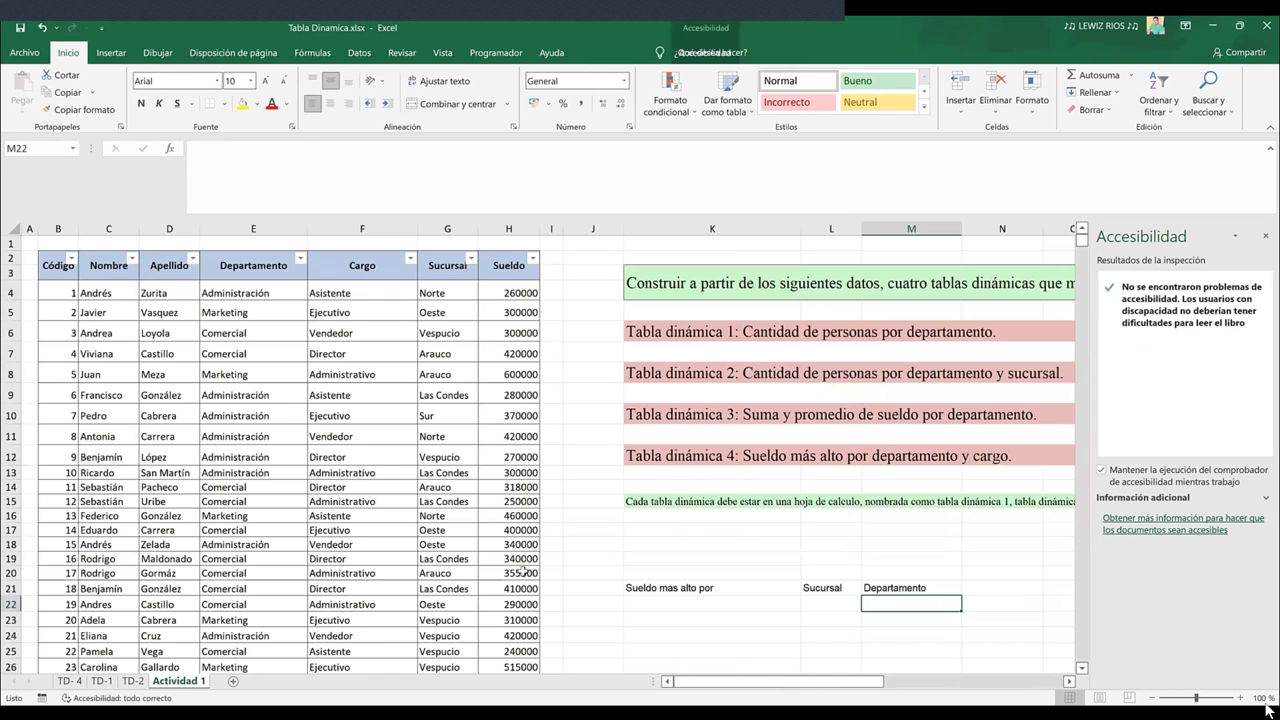
# Check the source table on Actividad 1, including its lower rows and the Cargo and Sueldo columns, for blank entries
pyautogui.click(518, 268)
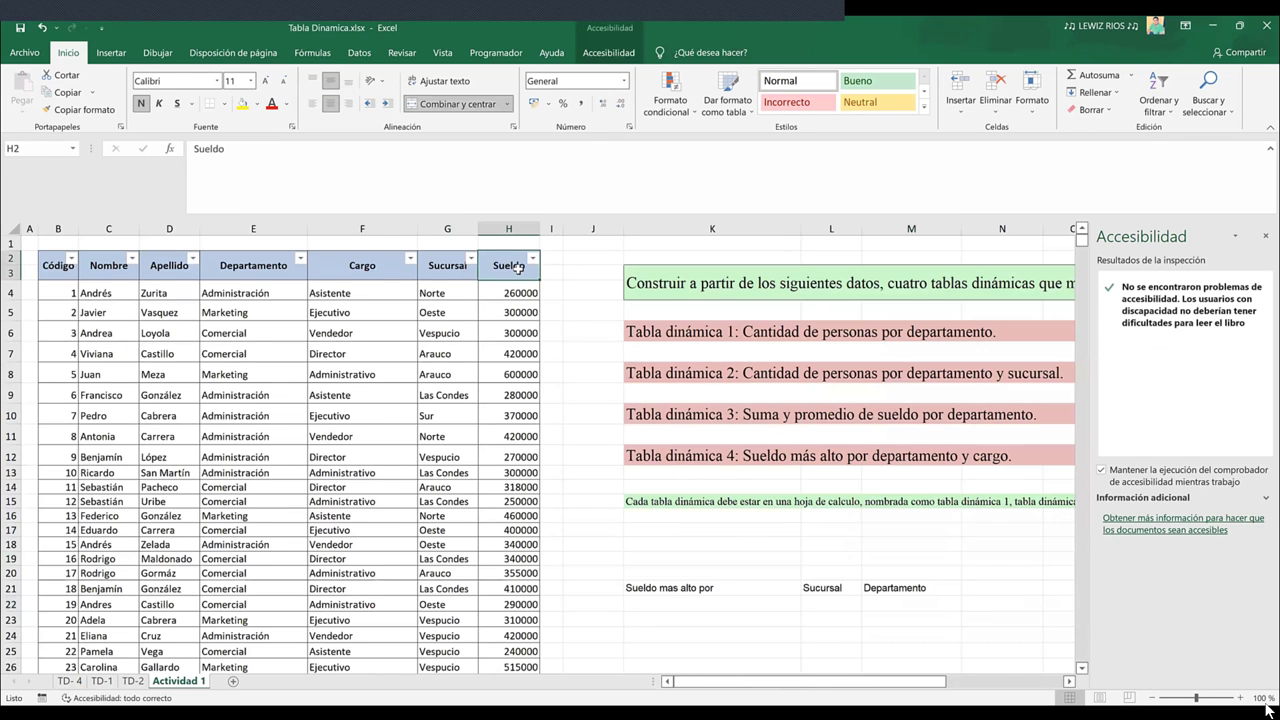
pyautogui.click(1156, 371)
pyautogui.moveTo(1085, 246); pyautogui.dragTo(1079, 307)
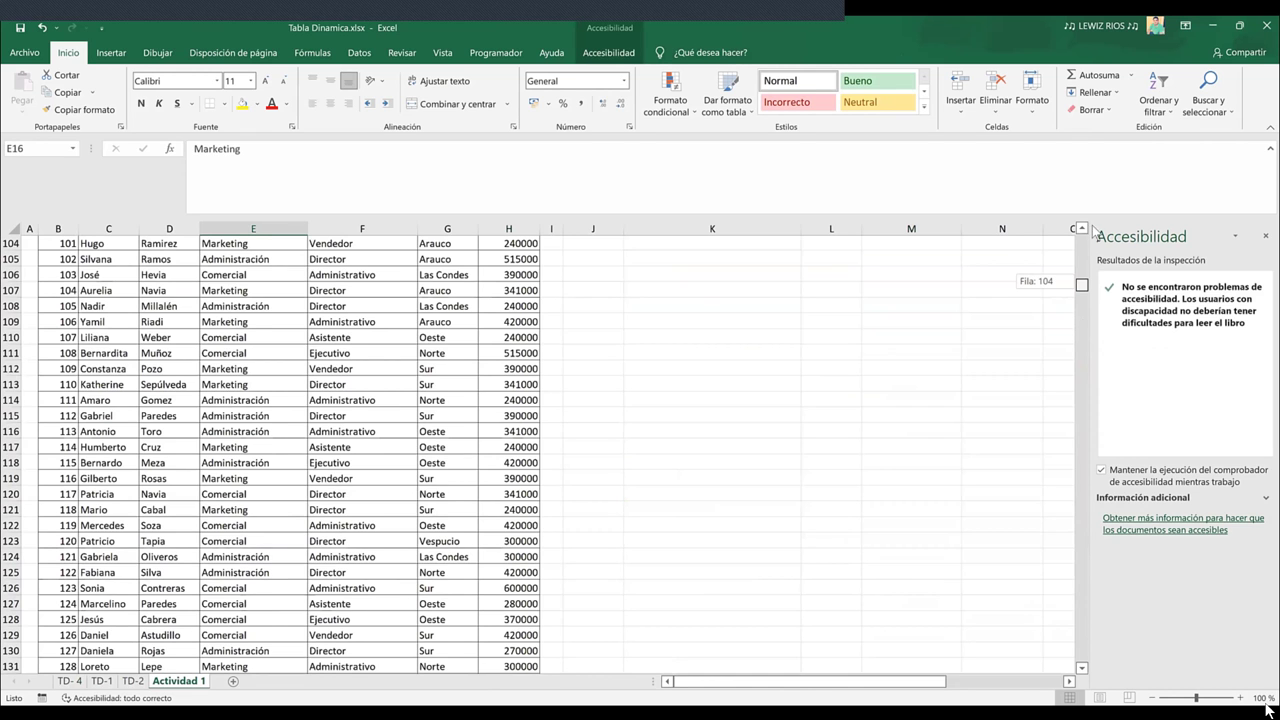
pyautogui.moveTo(1093, 232); pyautogui.dragTo(1083, 240)
pyautogui.click(348, 372)
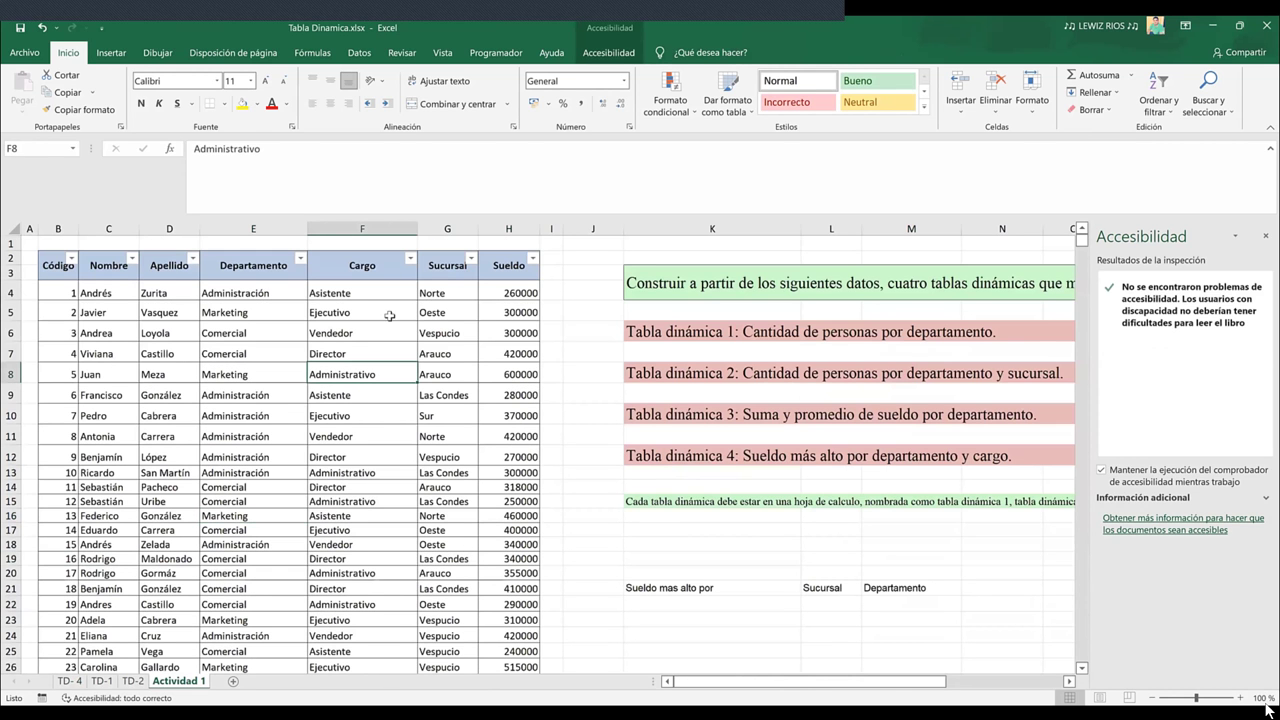
pyautogui.click(370, 268)
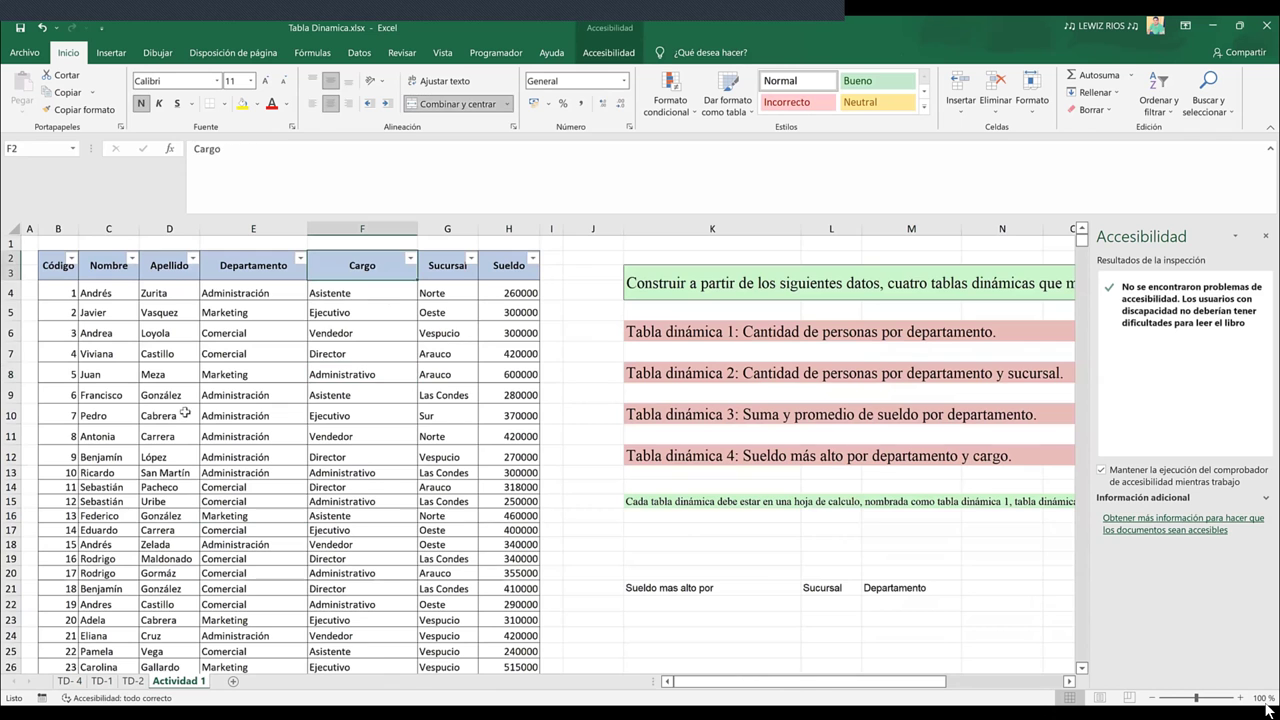
# Go to the TD-4 sheet and collapse the (en blanco) department group in its pivot table
pyautogui.click(134, 681)
pyautogui.click(102, 681)
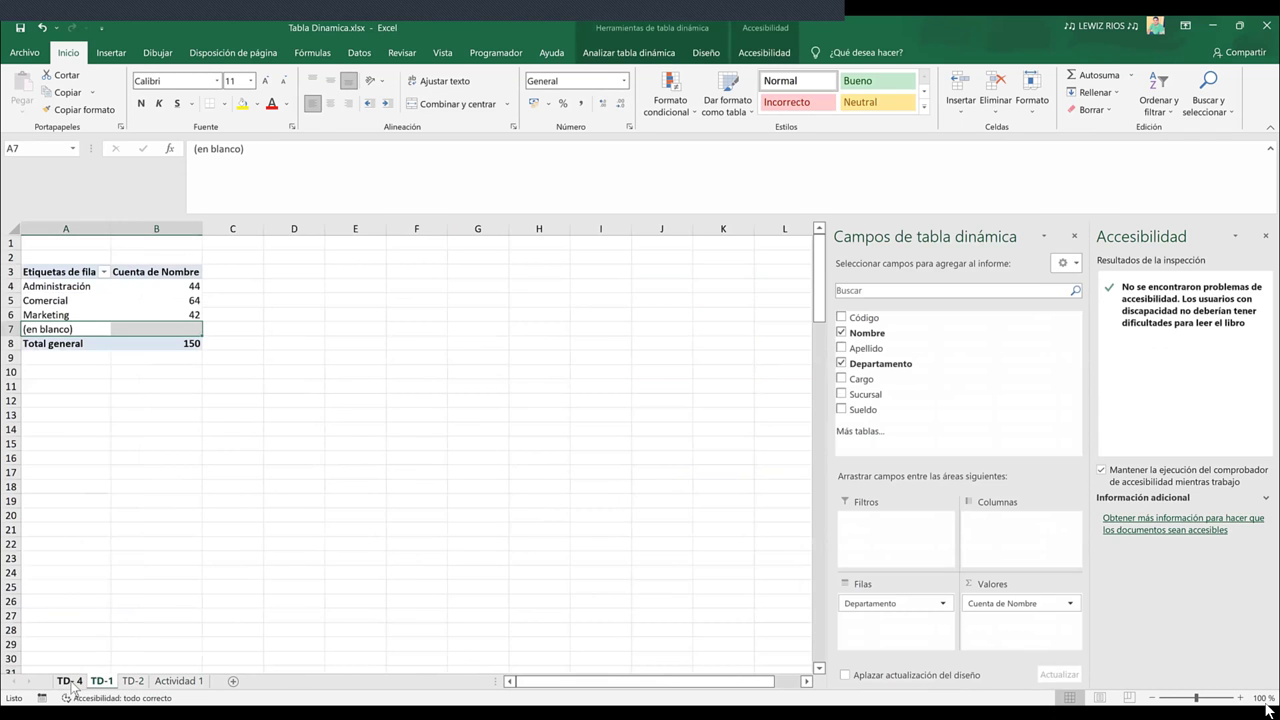
pyautogui.click(70, 681)
pyautogui.click(80, 614)
pyautogui.click(68, 557)
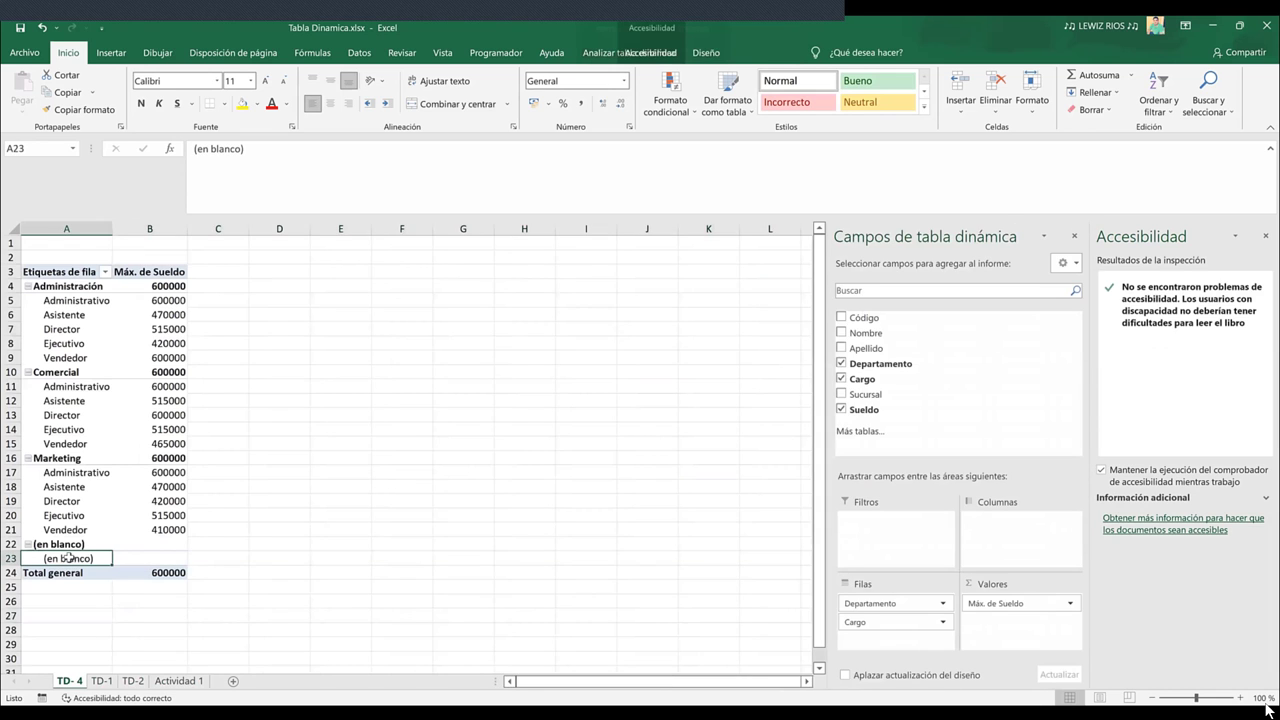
pyautogui.click(32, 546)
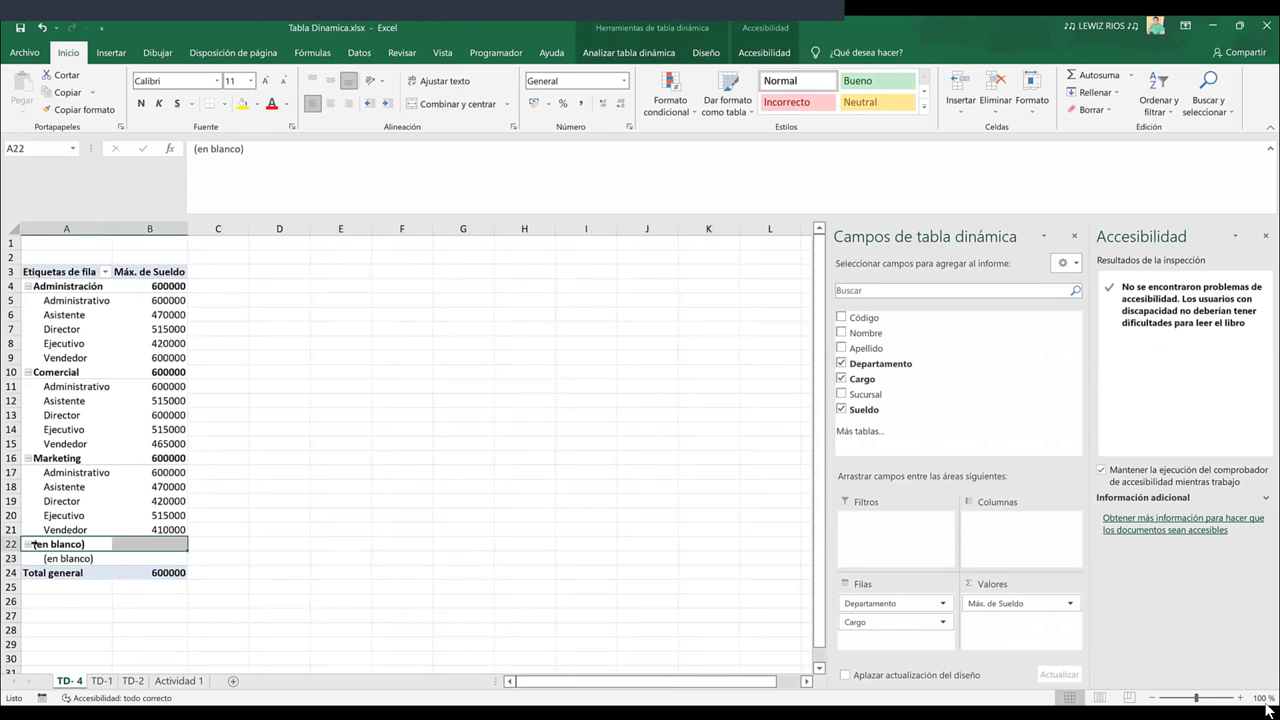
pyautogui.click(28, 545)
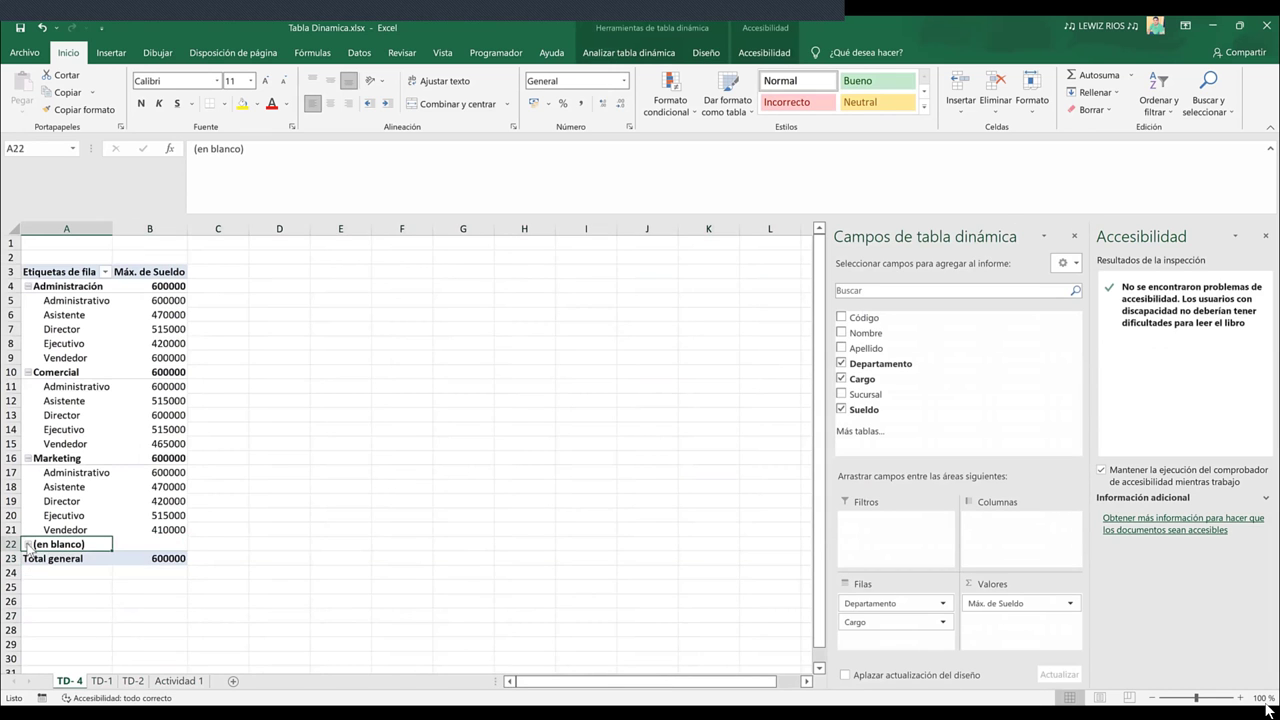
pyautogui.click(28, 545)
pyautogui.click(28, 545)
pyautogui.click(28, 545)
pyautogui.click(28, 545)
pyautogui.click(28, 545)
pyautogui.click(28, 545)
# Try to clear the (en blanco) label in cell A7 of the TD-1 pivot table
pyautogui.click(101, 681)
pyautogui.click(133, 681)
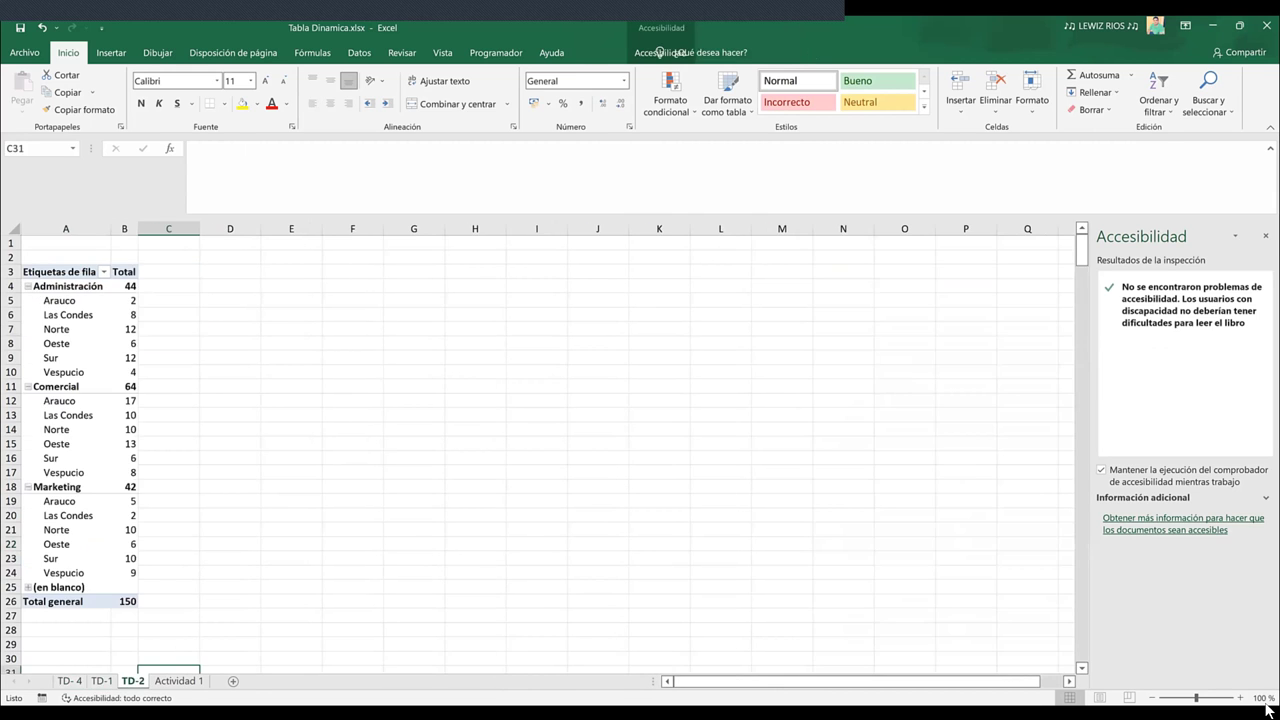
pyautogui.click(101, 681)
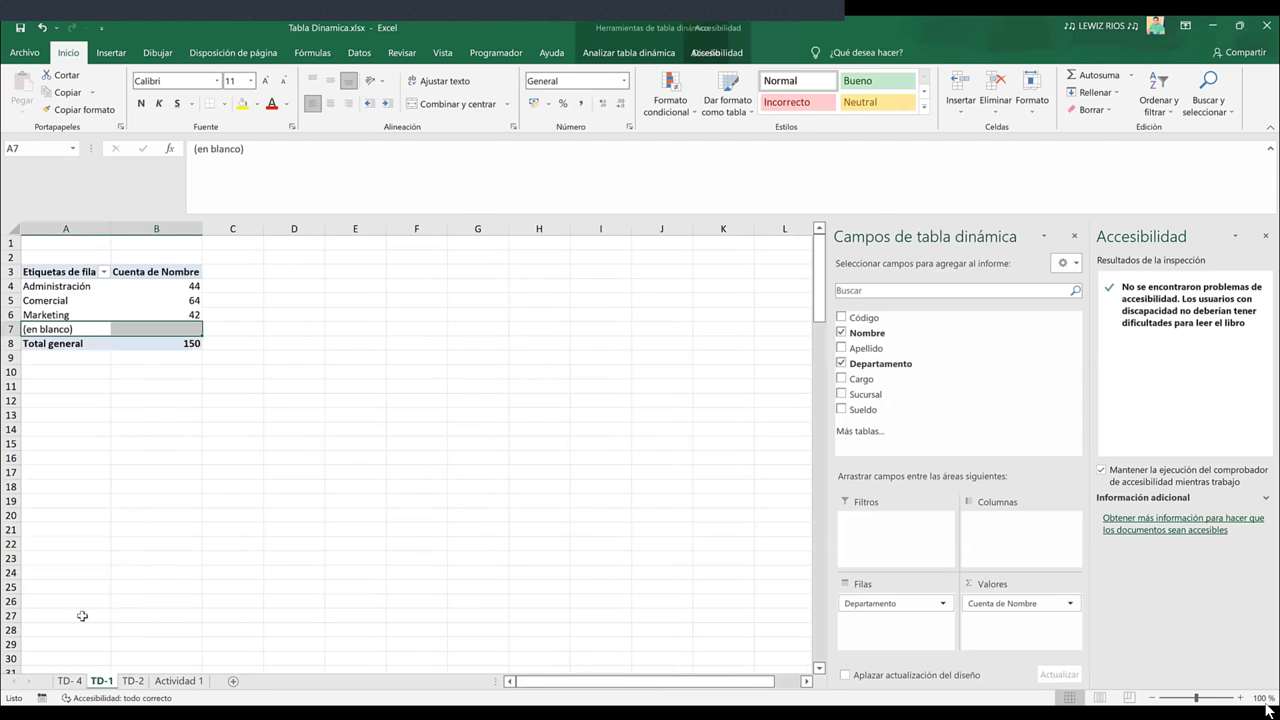
pyautogui.click(68, 326)
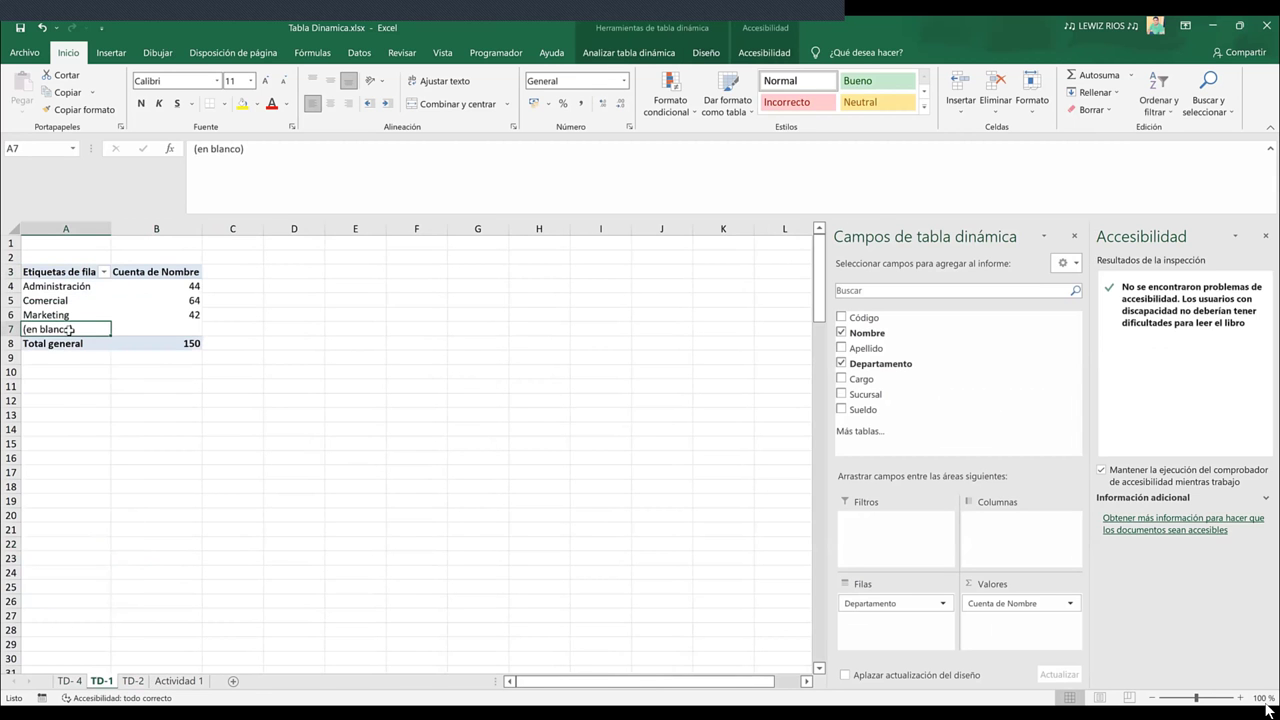
pyautogui.click(251, 150)
pyautogui.press('BackSpace')
pyautogui.press('BackSpace')
pyautogui.press('BackSpace')
pyautogui.press('BackSpace')
pyautogui.press('BackSpace')
pyautogui.press('BackSpace')
pyautogui.press('BackSpace')
pyautogui.press('BackSpace')
pyautogui.press('BackSpace')
pyautogui.press('BackSpace')
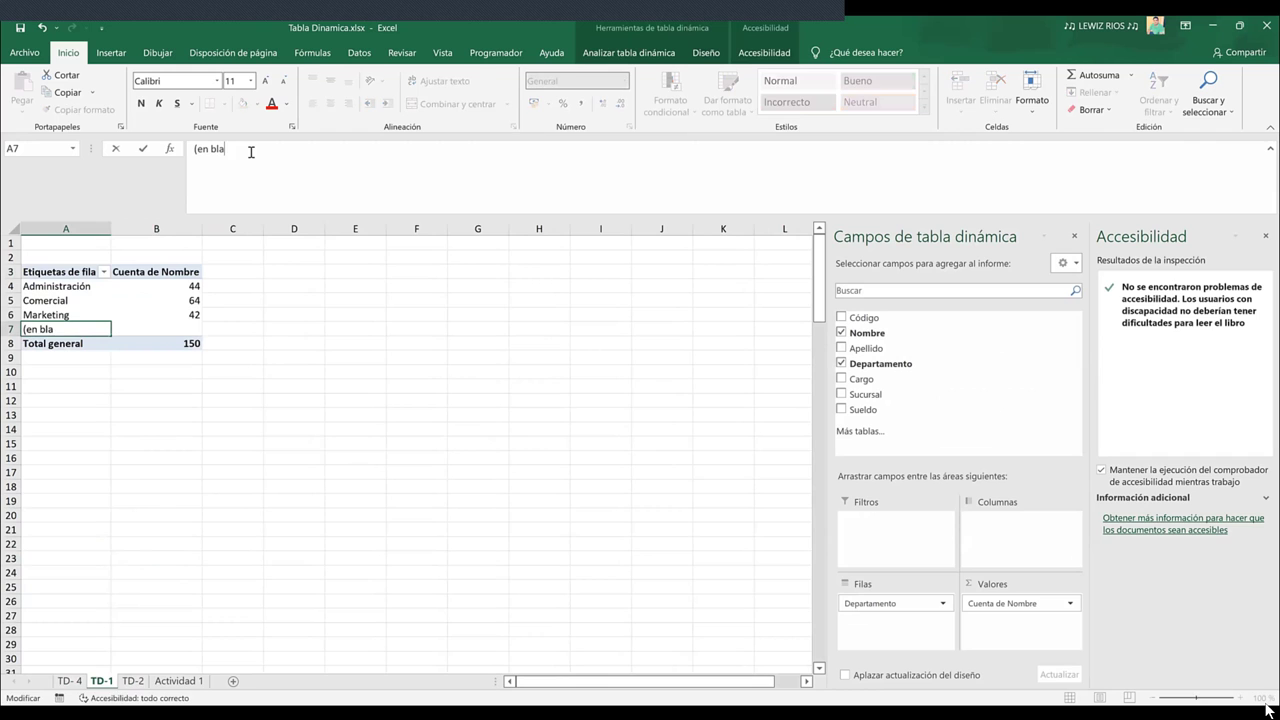
pyautogui.press('BackSpace')
pyautogui.press('Return')
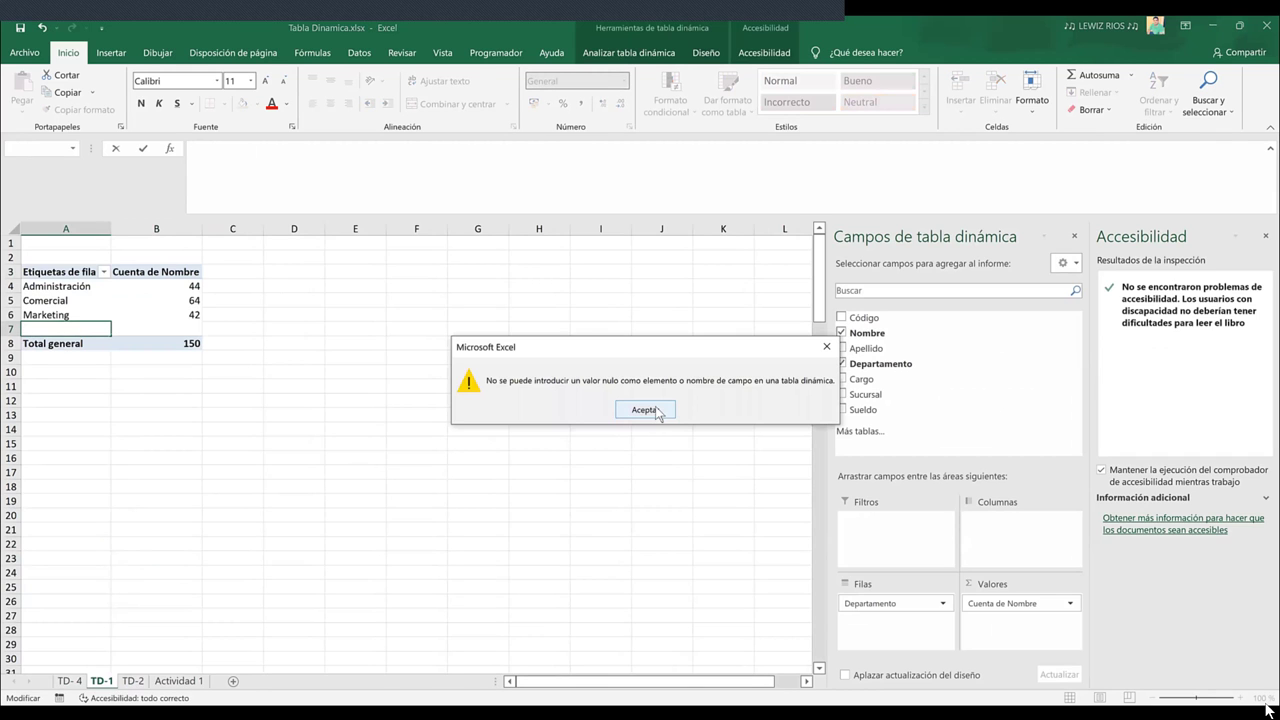
pyautogui.press('Return')
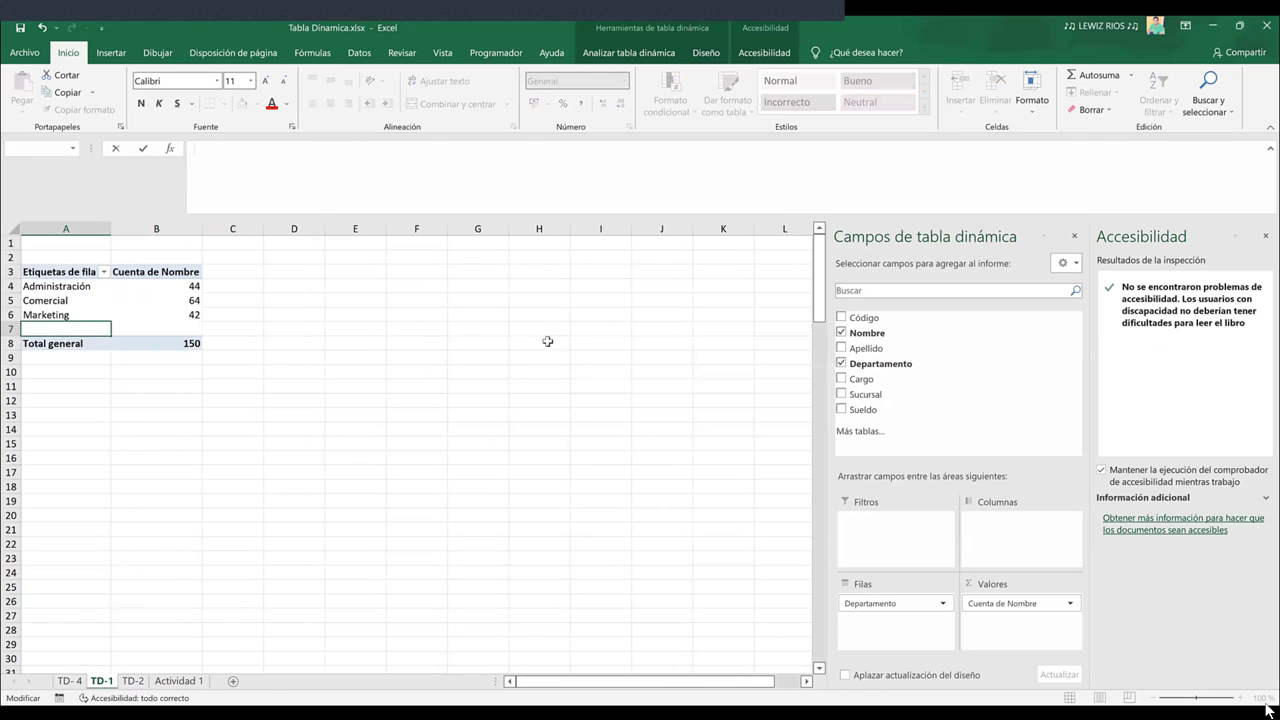
pyautogui.click(648, 432)
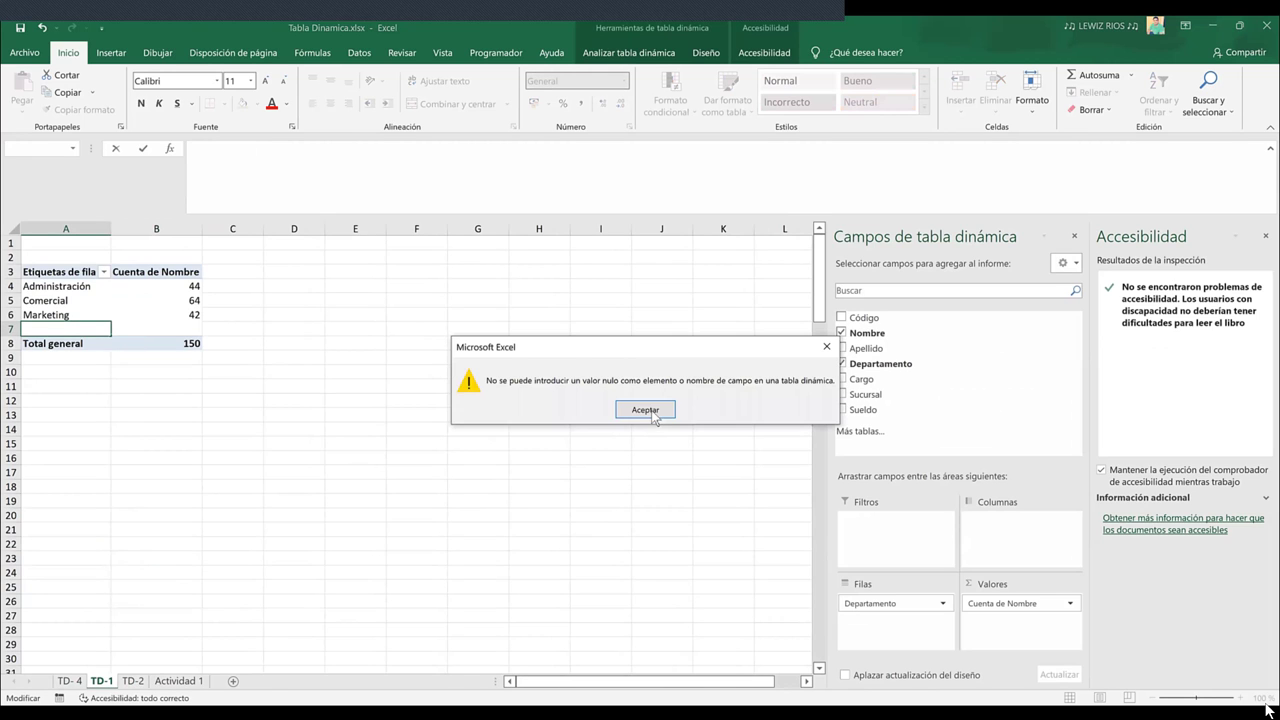
pyautogui.press('Return')
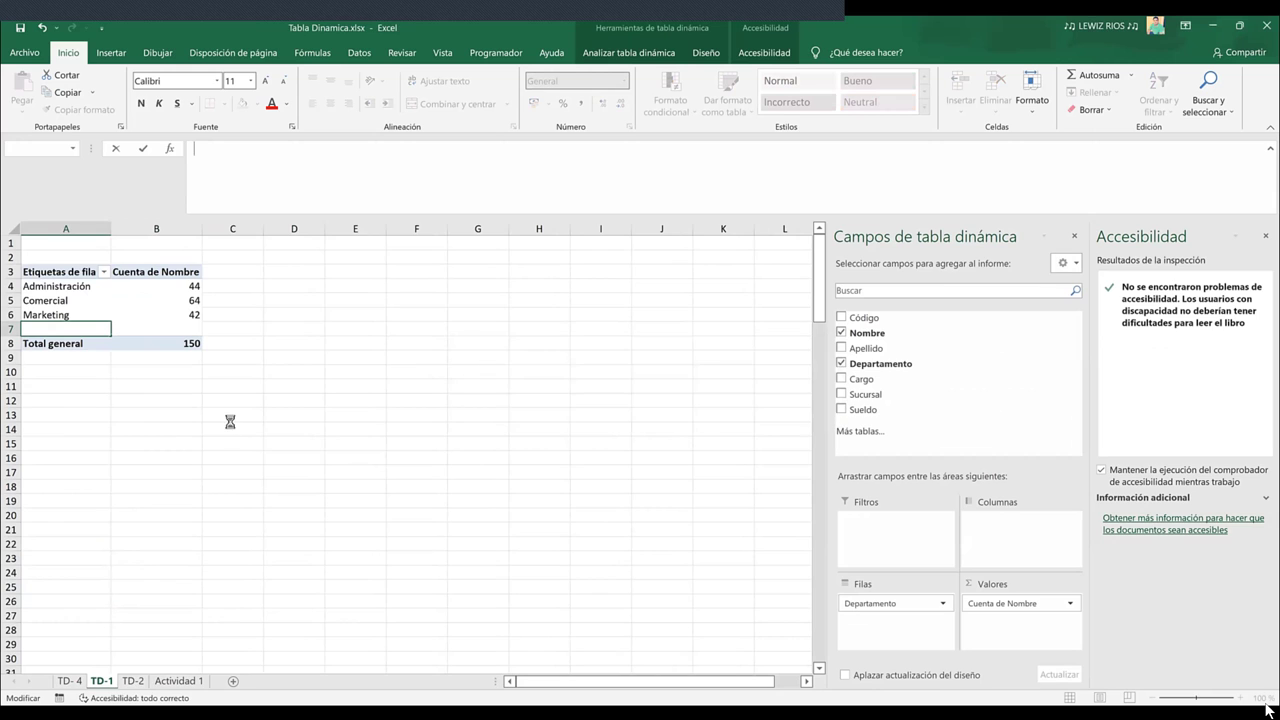
pyautogui.click(659, 421)
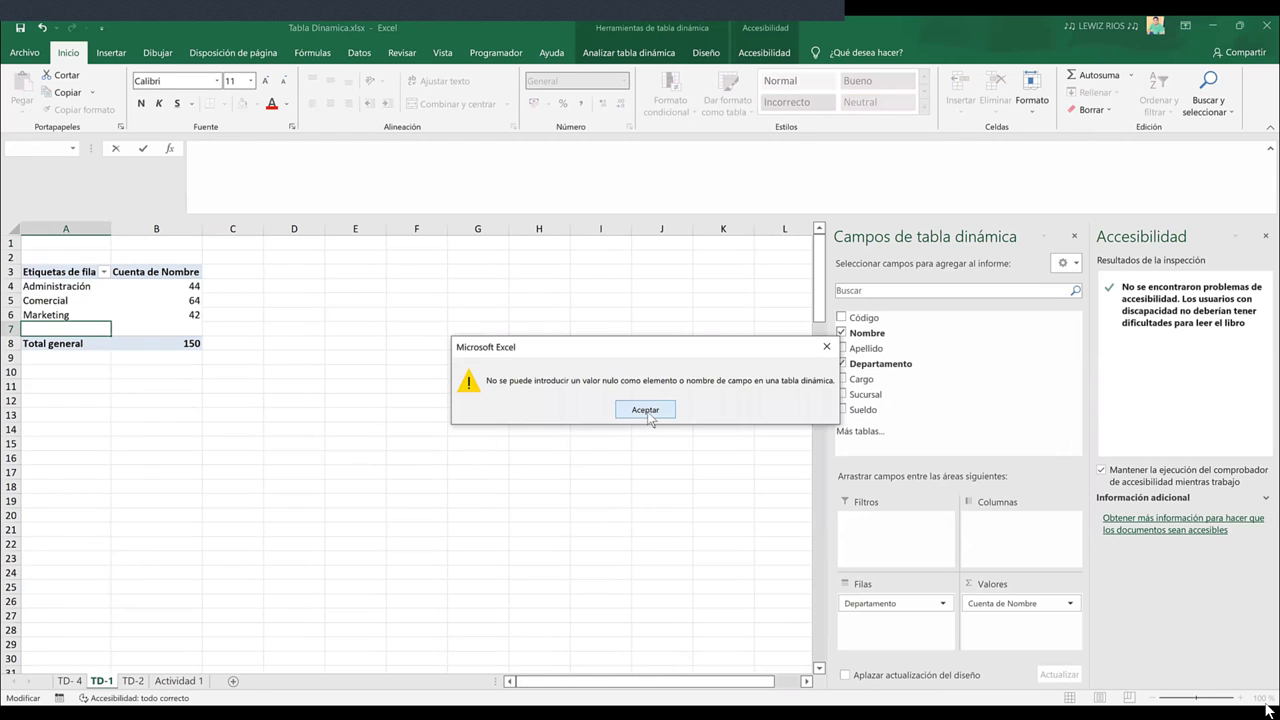
pyautogui.click(646, 410)
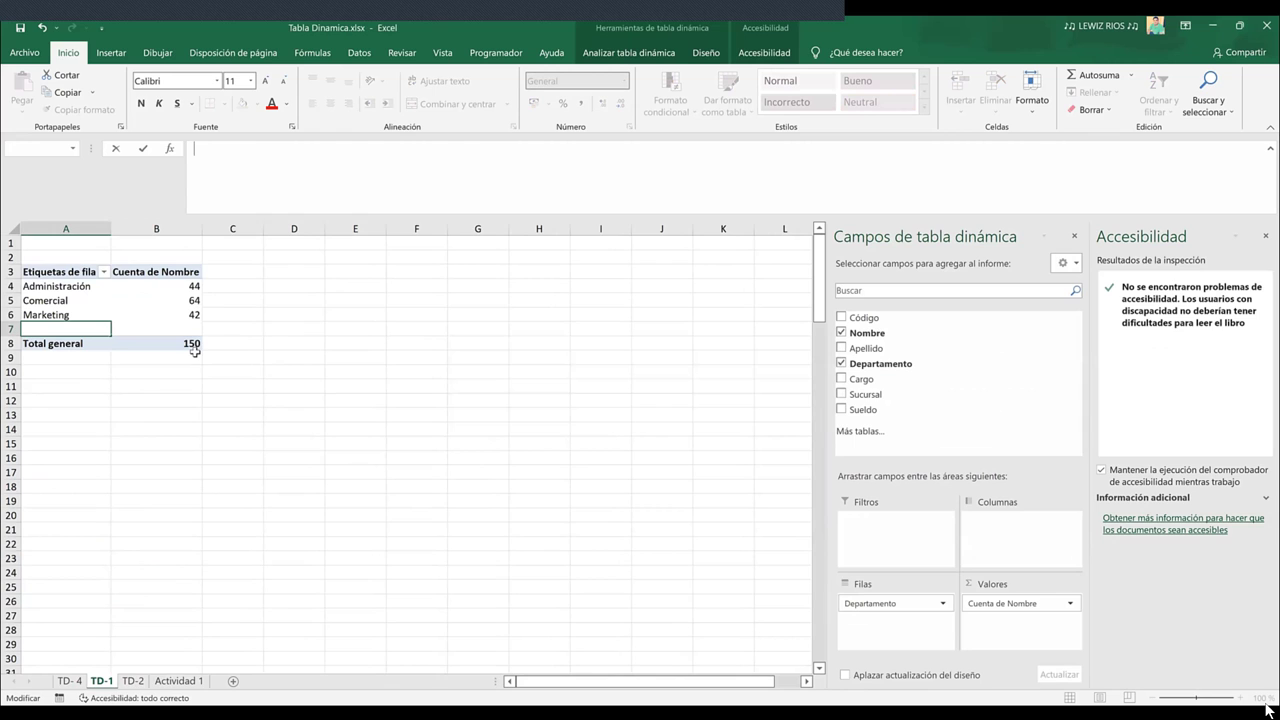
# Restore the (en blanco) label in cell A7 of the TD-1 pivot table and leave the cell
pyautogui.click(133, 681)
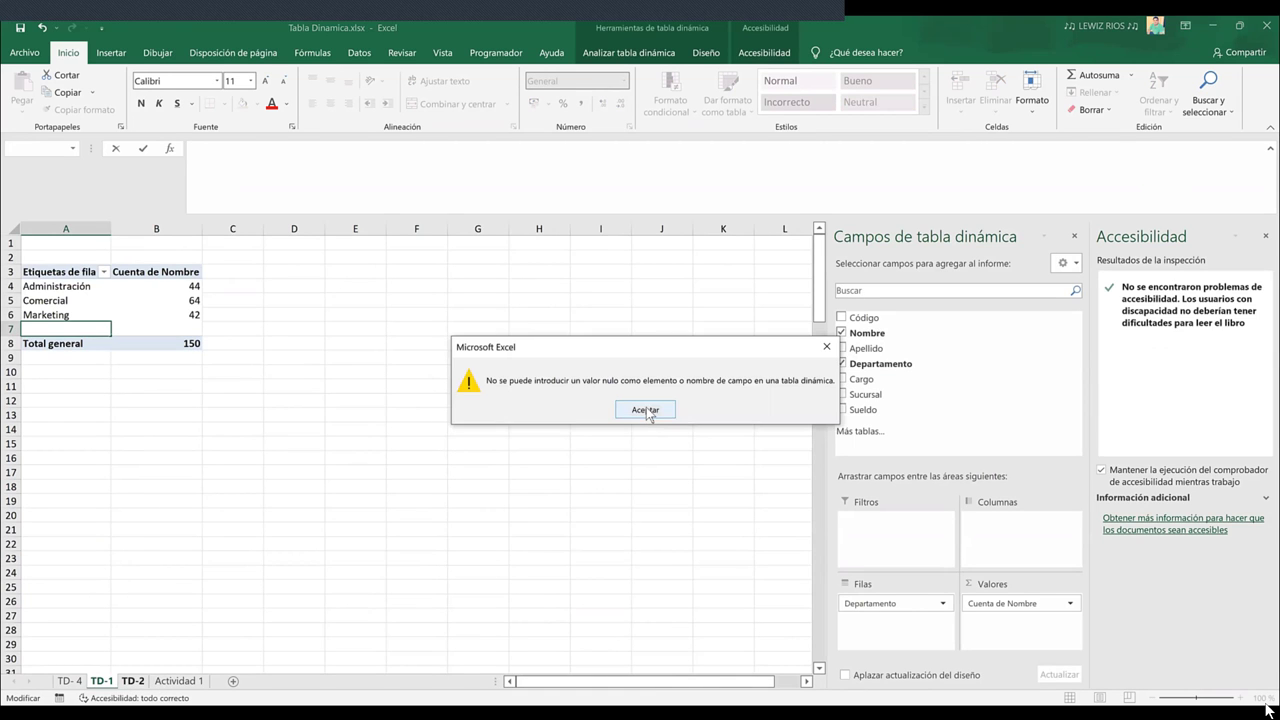
pyautogui.click(646, 410)
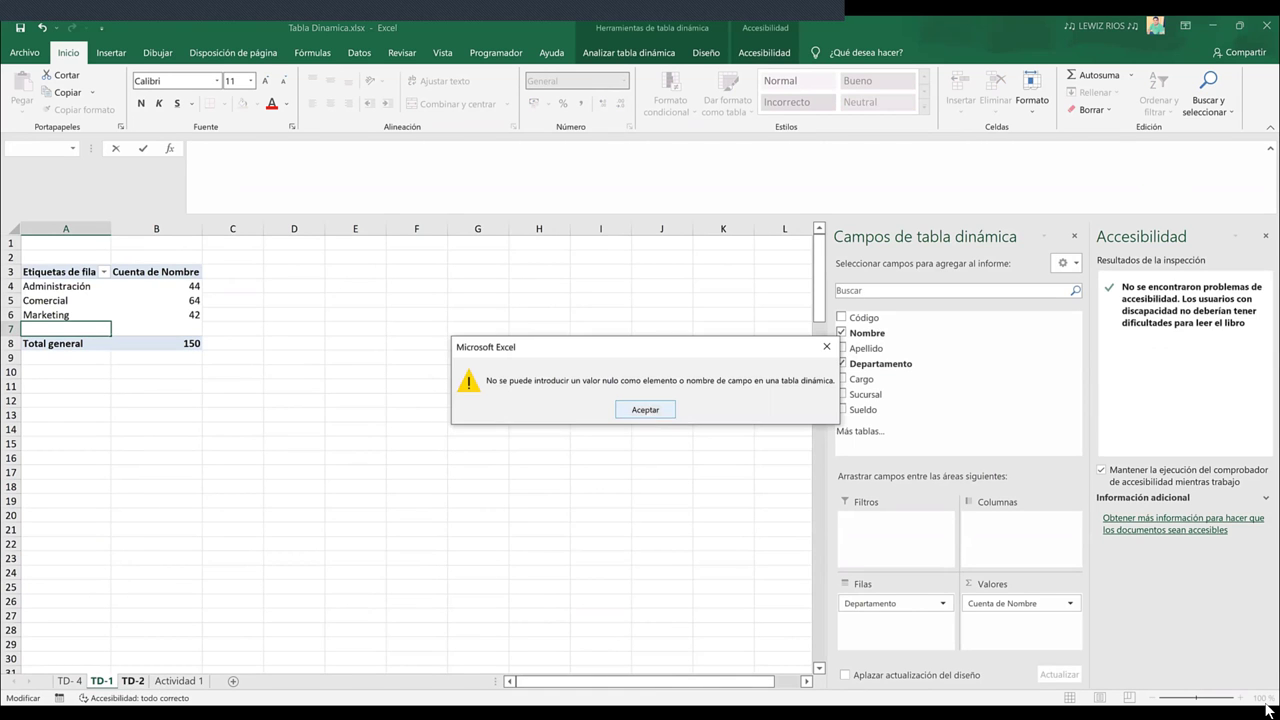
pyautogui.click(168, 682)
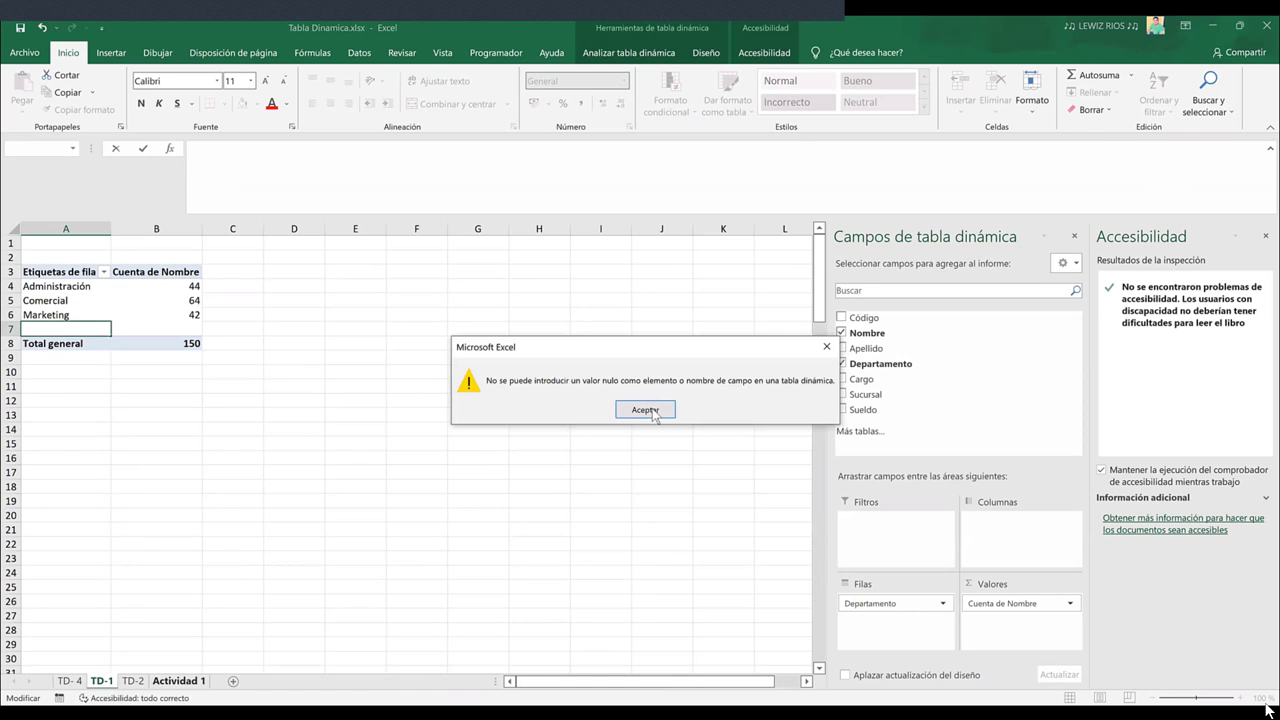
pyautogui.click(646, 409)
pyautogui.write('(en blanco)')
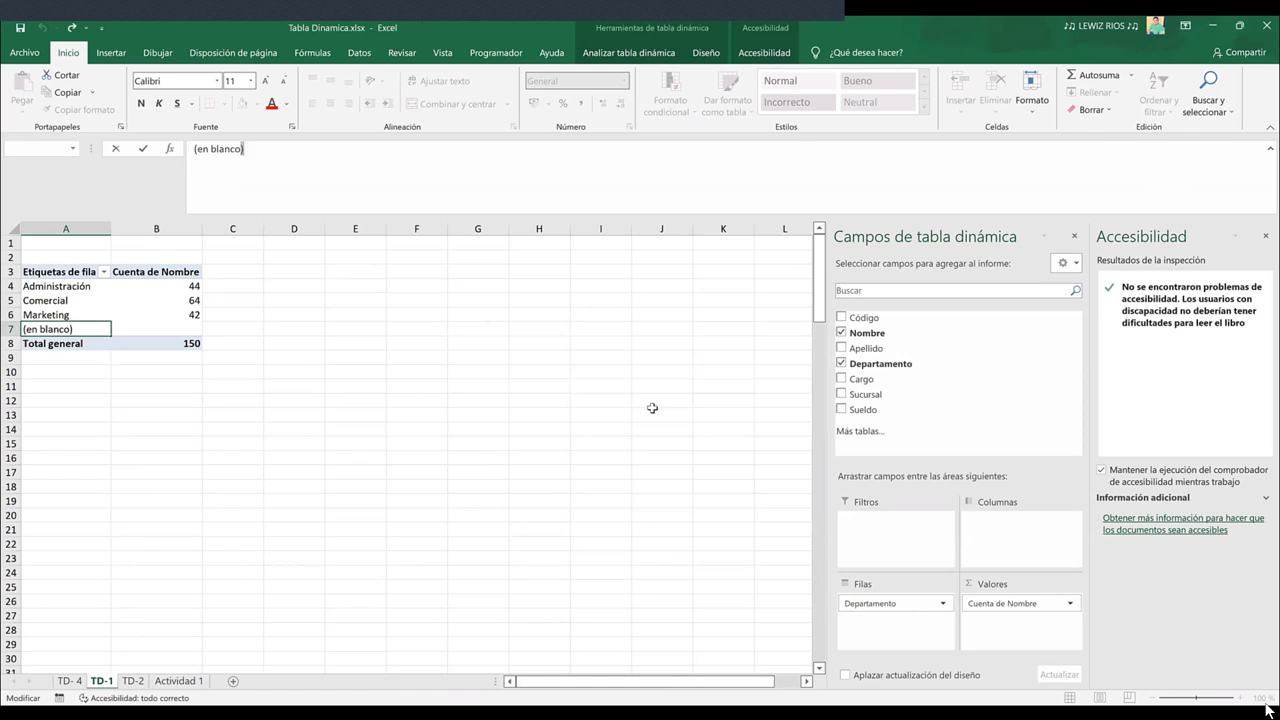
pyautogui.press('Return')
pyautogui.click(283, 489)
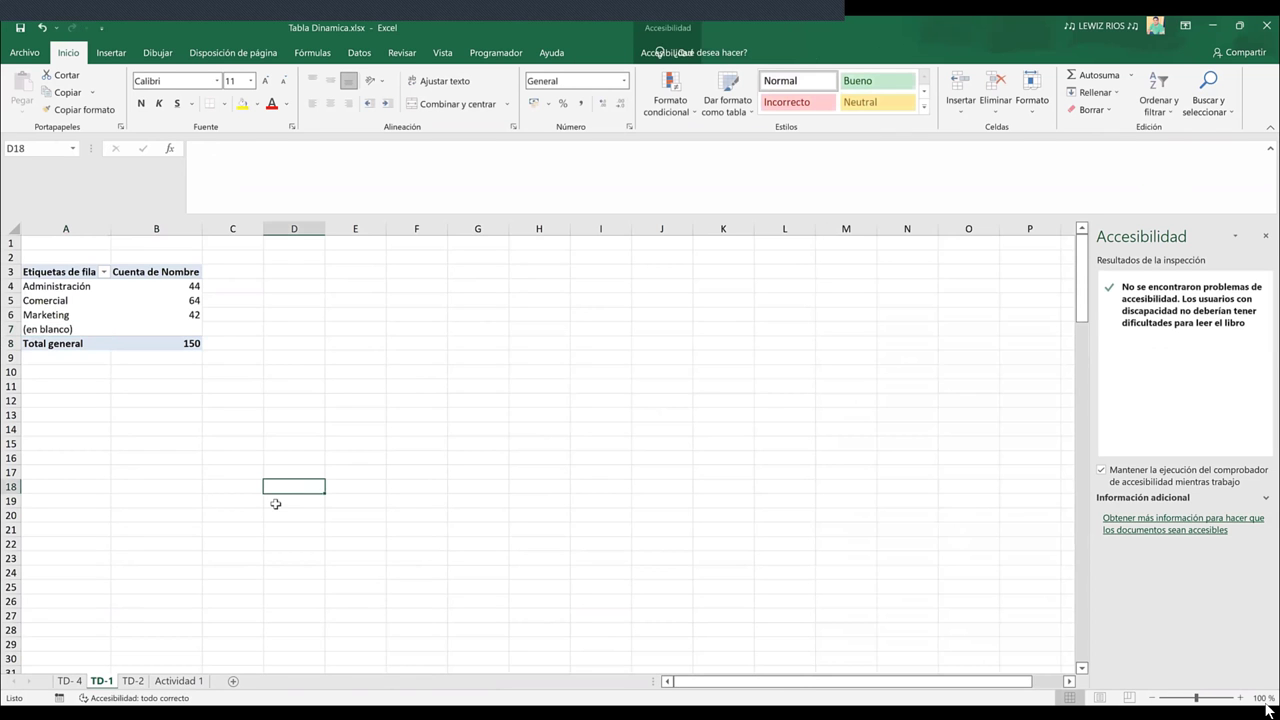
# Delete the empty column I beside the source table on the Actividad 1 sheet
pyautogui.click(177, 681)
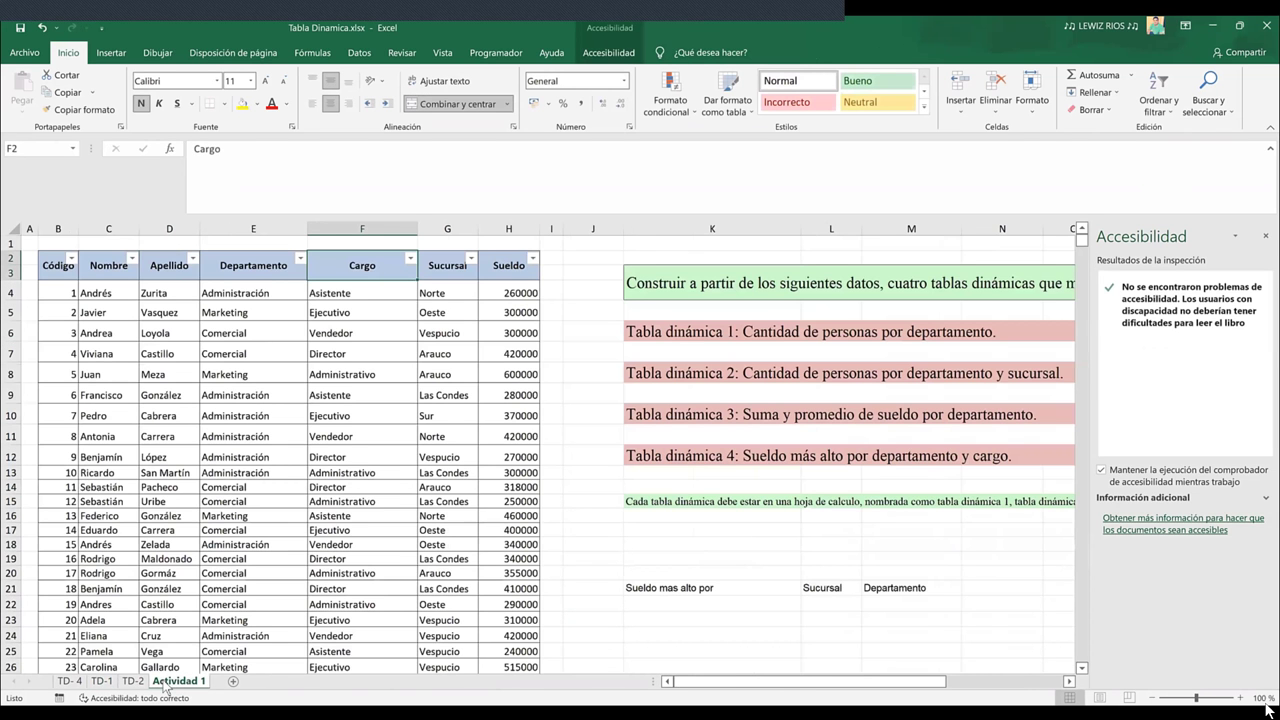
pyautogui.click(550, 260)
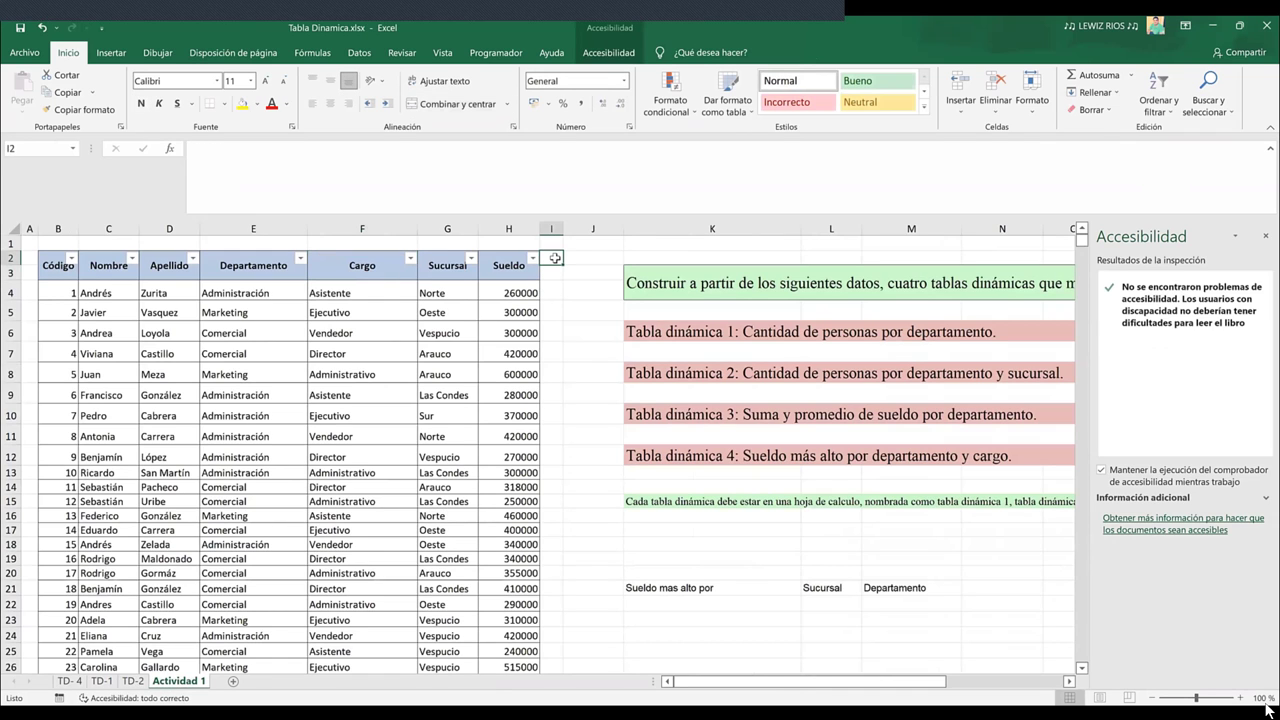
pyautogui.click(550, 228)
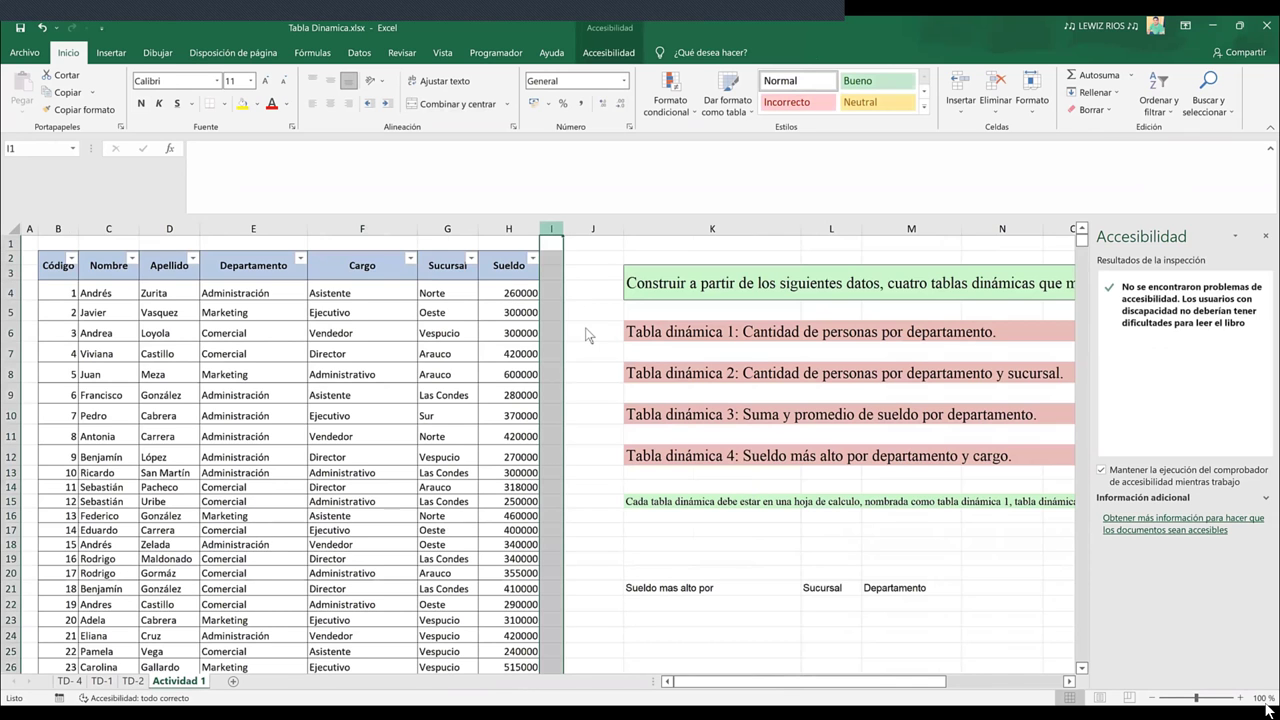
pyautogui.hotkey('ctrl', '-')
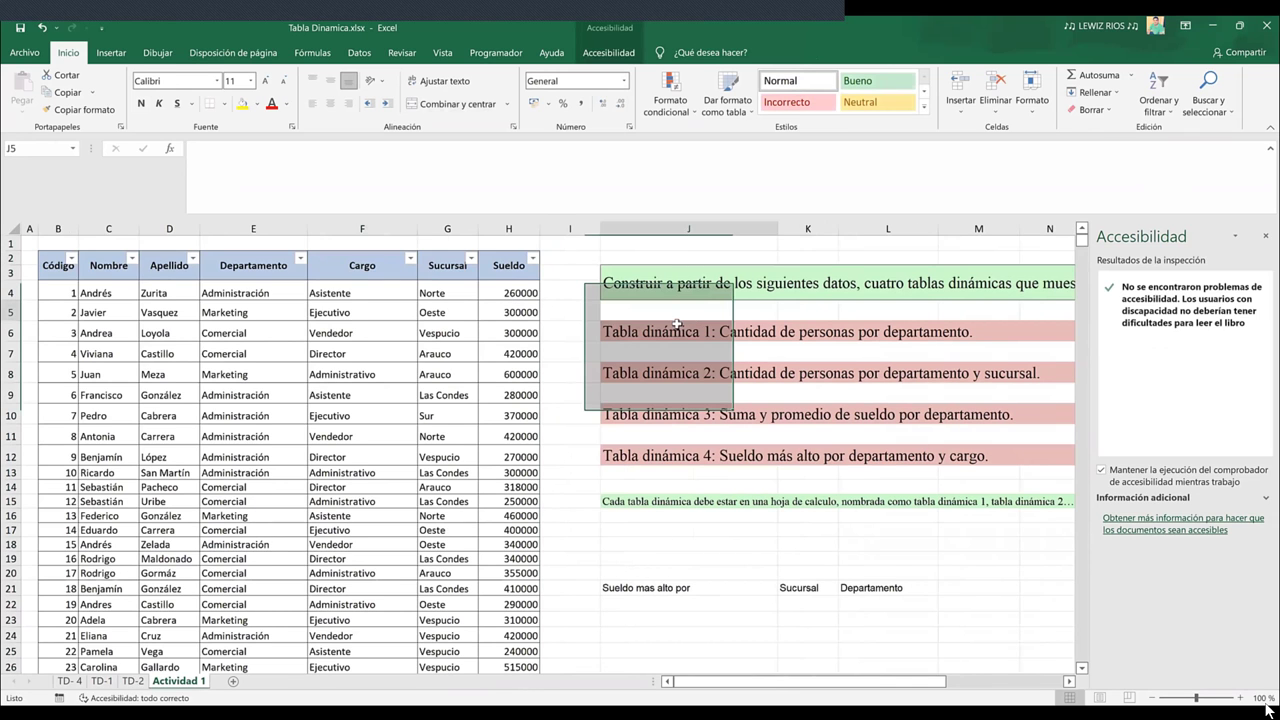
# Return to TD-2 and inspect its (en blanco) department group by expanding and collapsing it
pyautogui.click(130, 684)
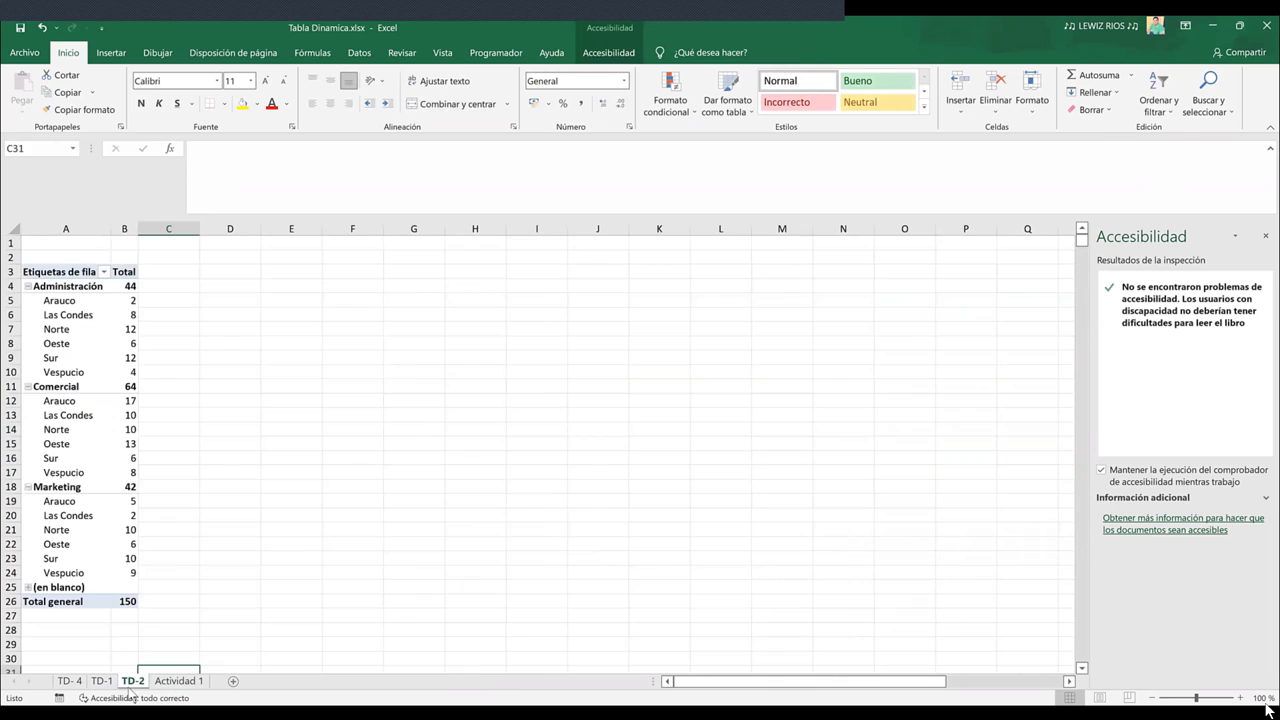
pyautogui.click(25, 443)
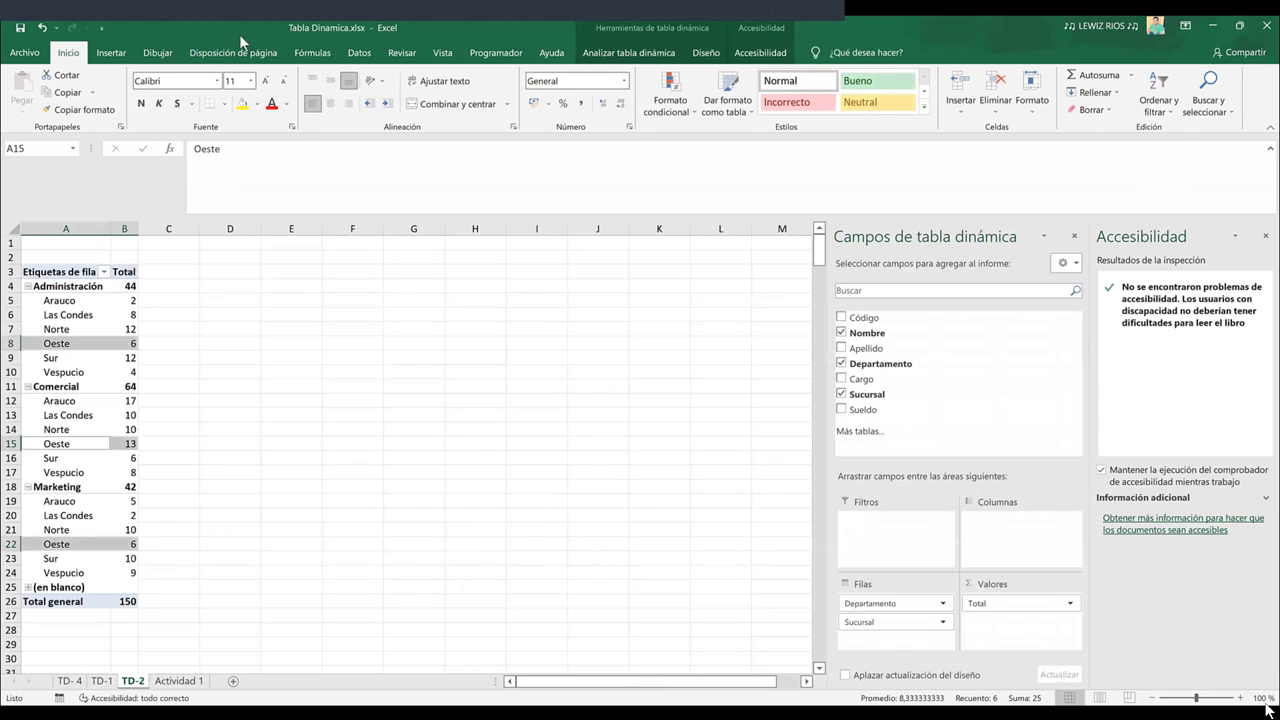
pyautogui.click(359, 52)
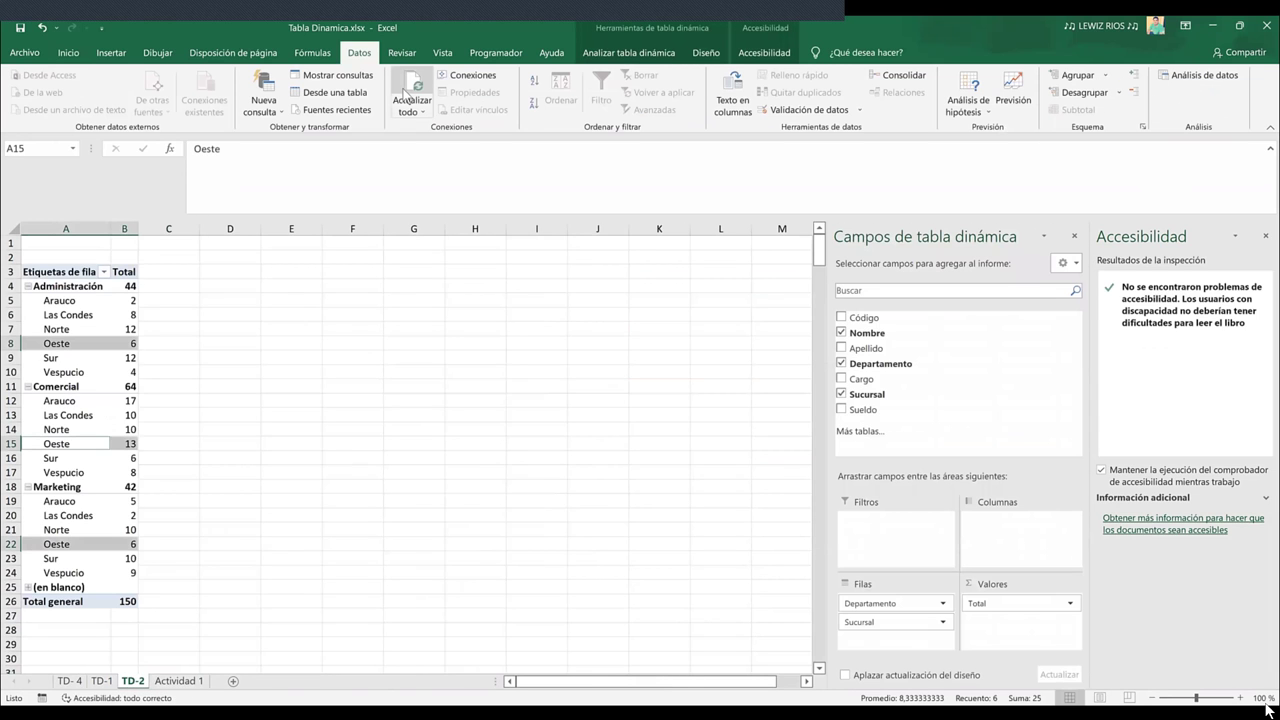
pyautogui.click(293, 446)
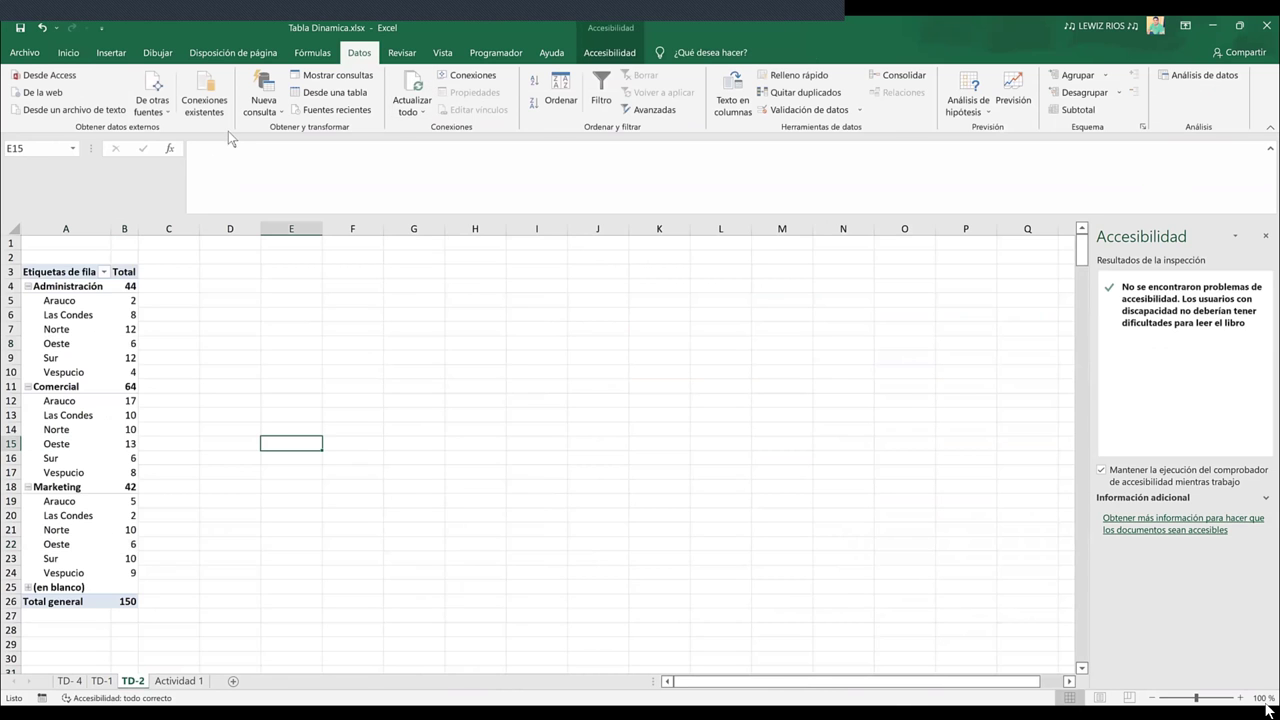
pyautogui.click(57, 587)
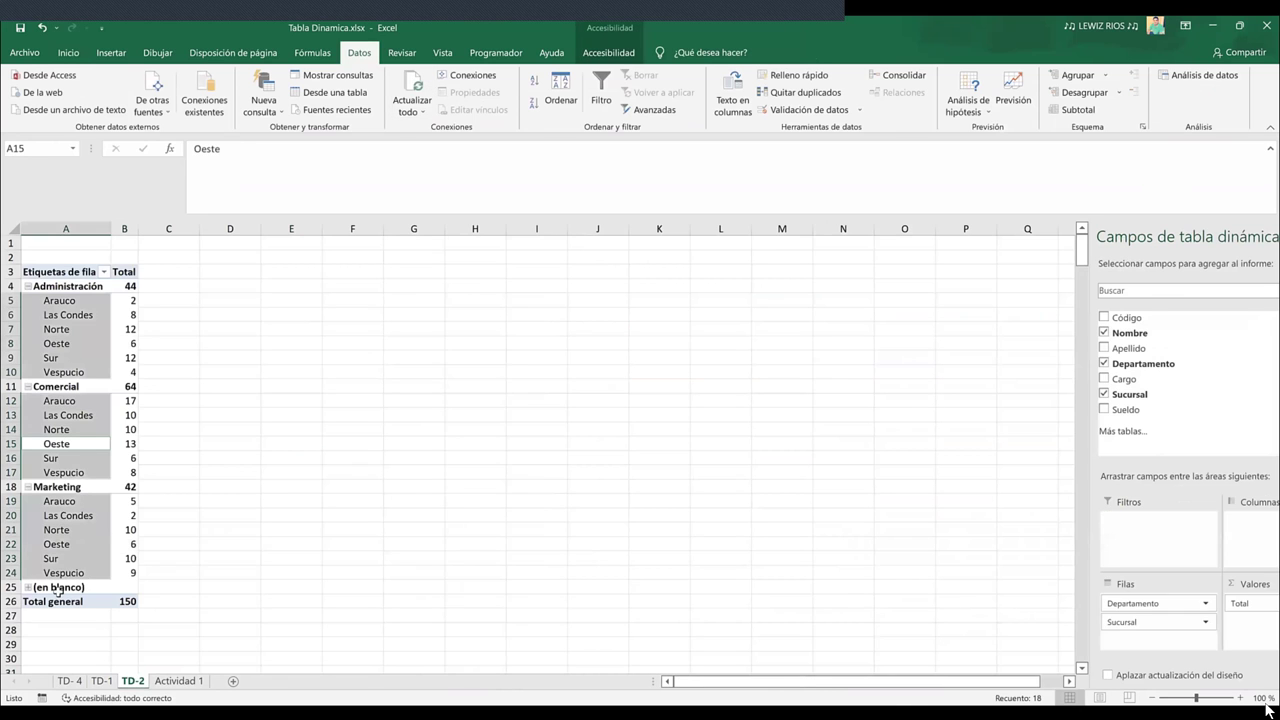
pyautogui.click(28, 588)
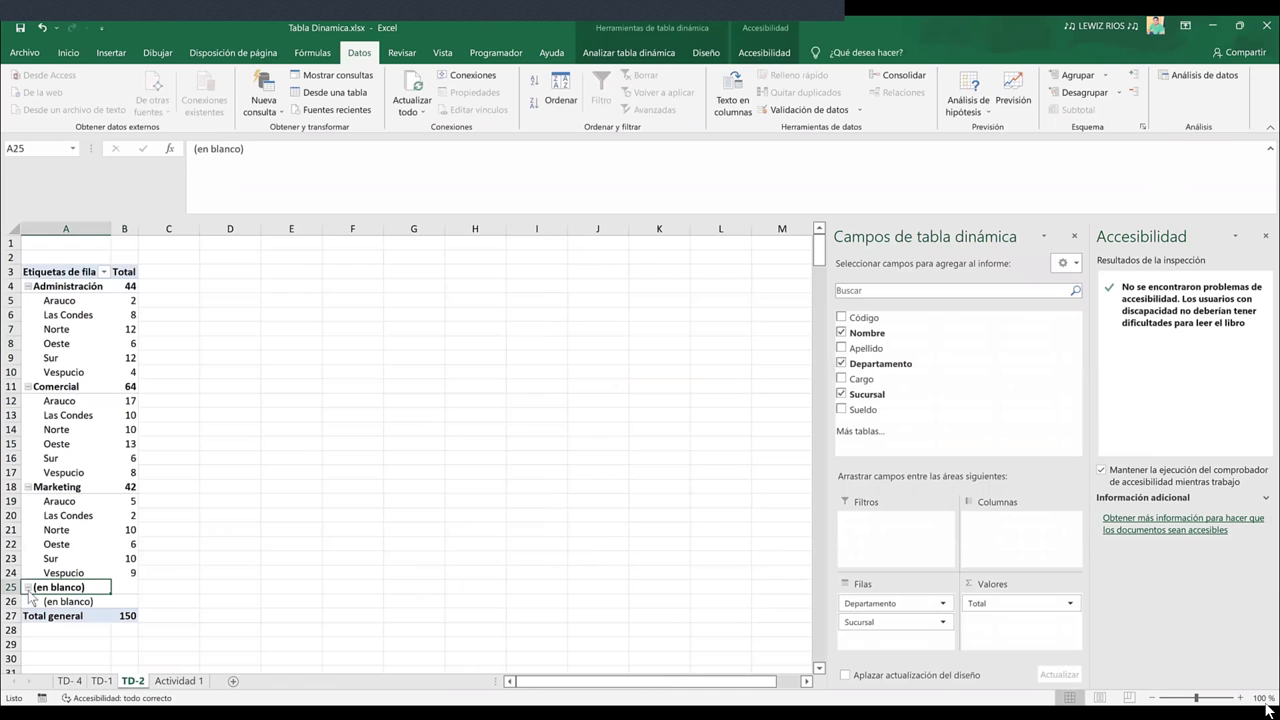
pyautogui.click(28, 588)
pyautogui.click(28, 588)
pyautogui.click(28, 588)
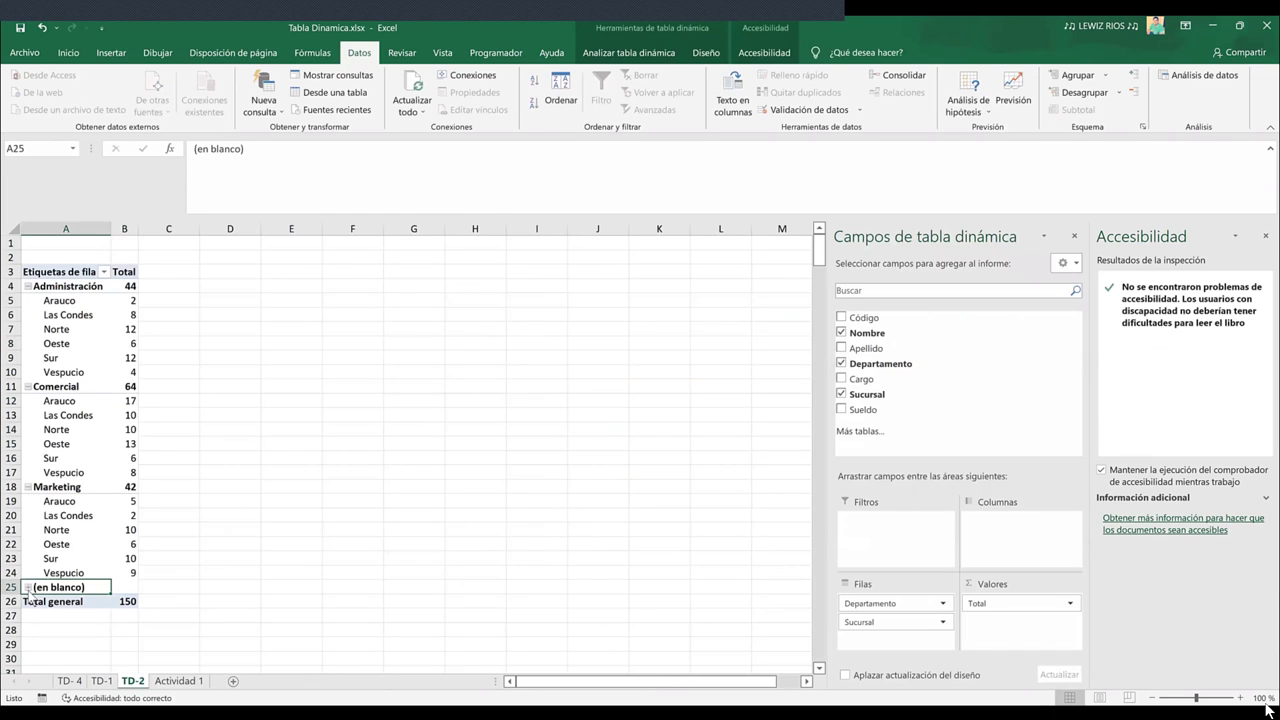
pyautogui.click(189, 541)
pyautogui.click(109, 537)
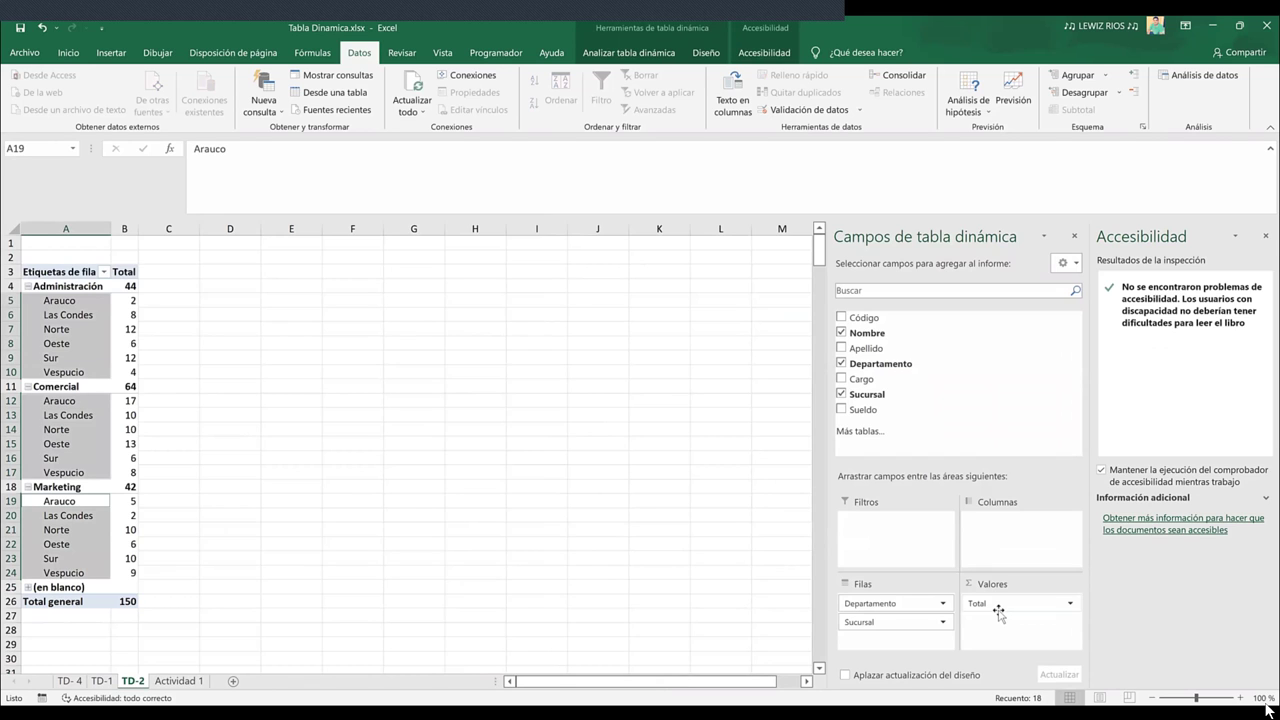
# Compare the (en blanco) entries across the TD-1, TD-2 and TD- 4 pivot tables
pyautogui.click(474, 430)
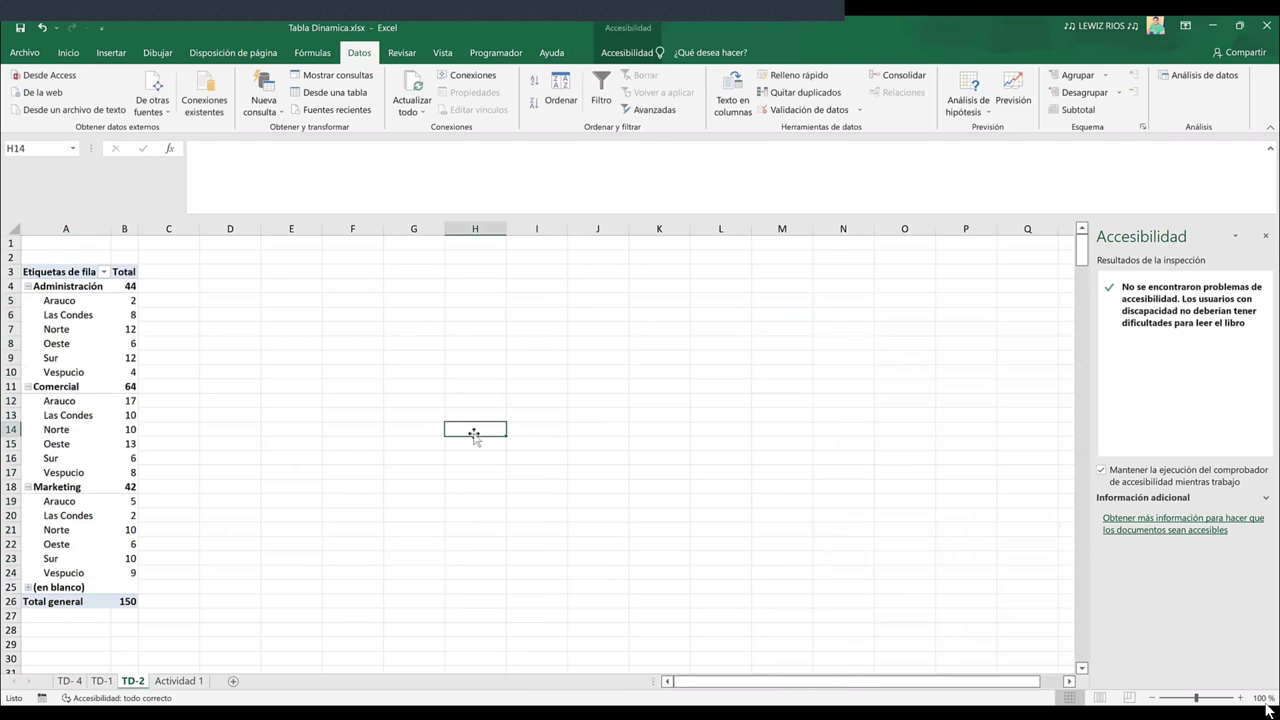
pyautogui.click(100, 681)
pyautogui.click(78, 683)
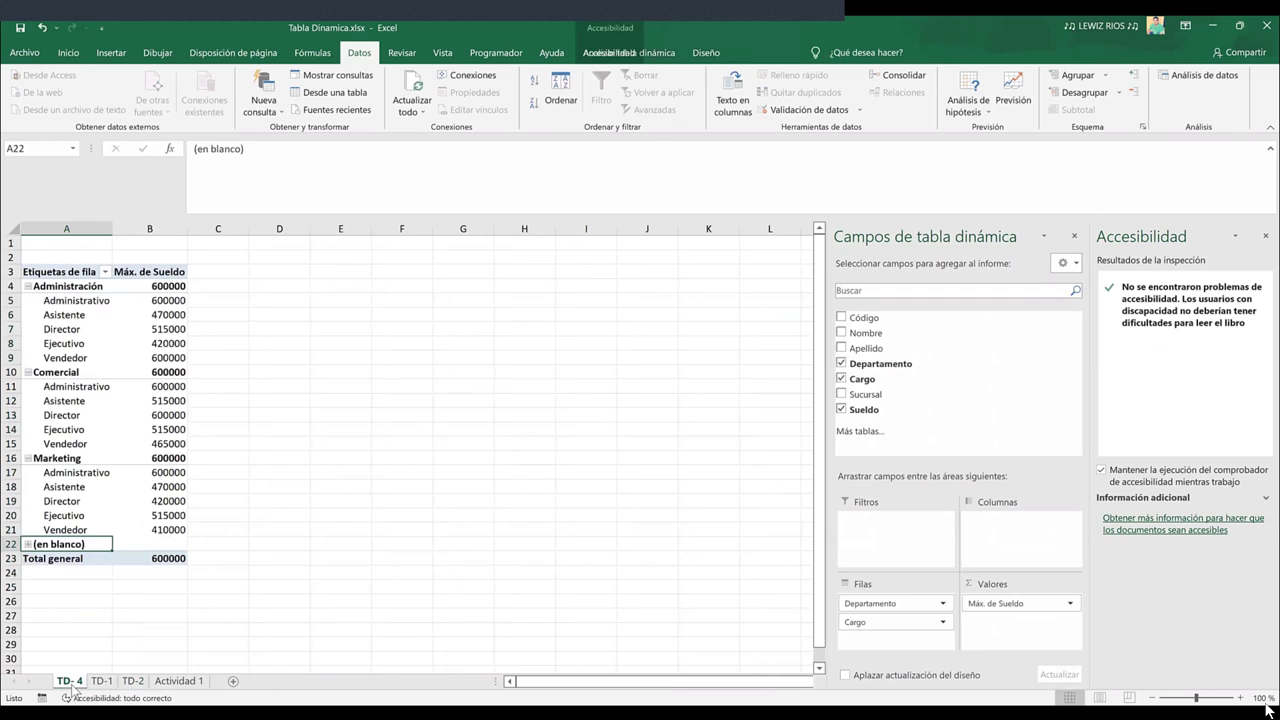
pyautogui.click(104, 683)
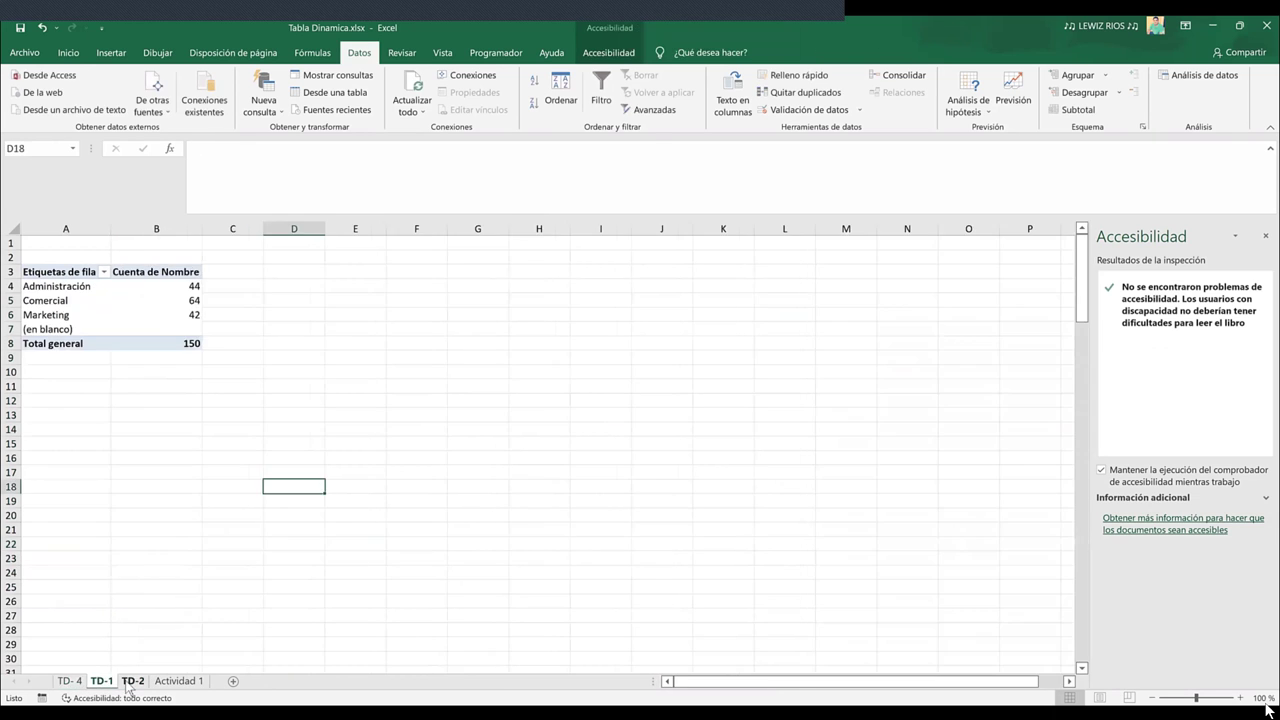
pyautogui.click(132, 682)
pyautogui.click(98, 683)
pyautogui.click(70, 683)
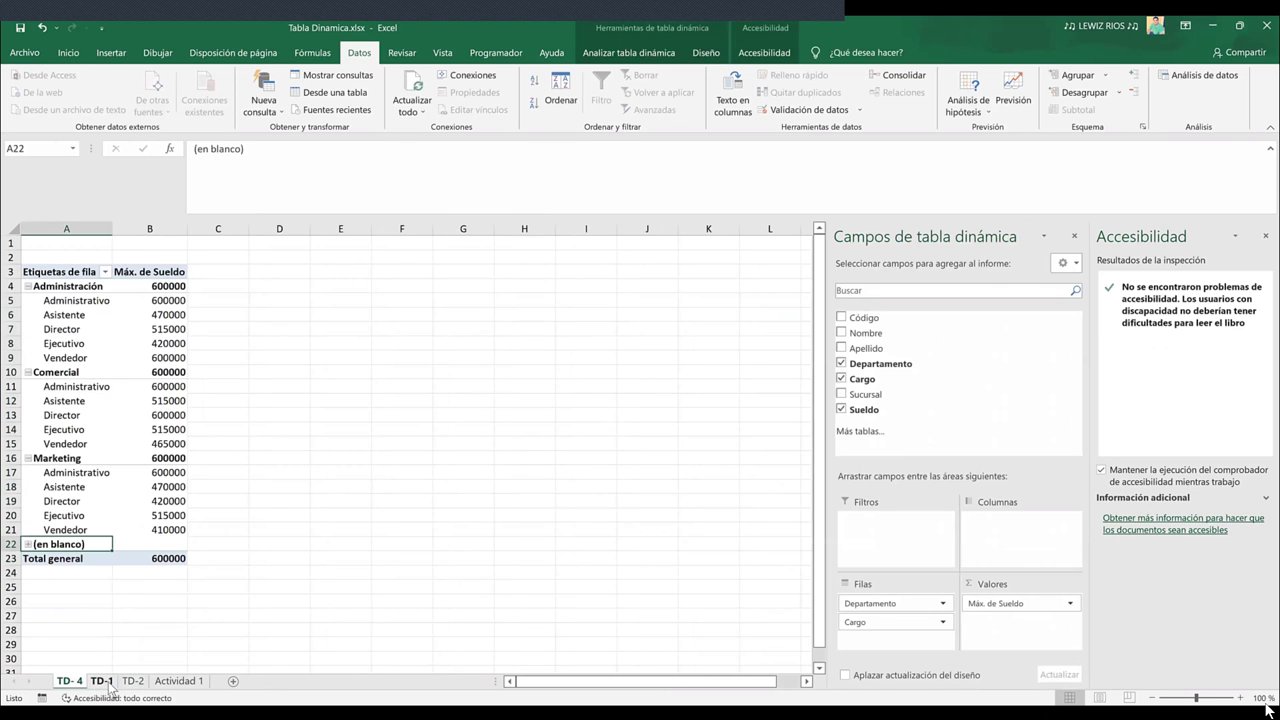
pyautogui.click(104, 683)
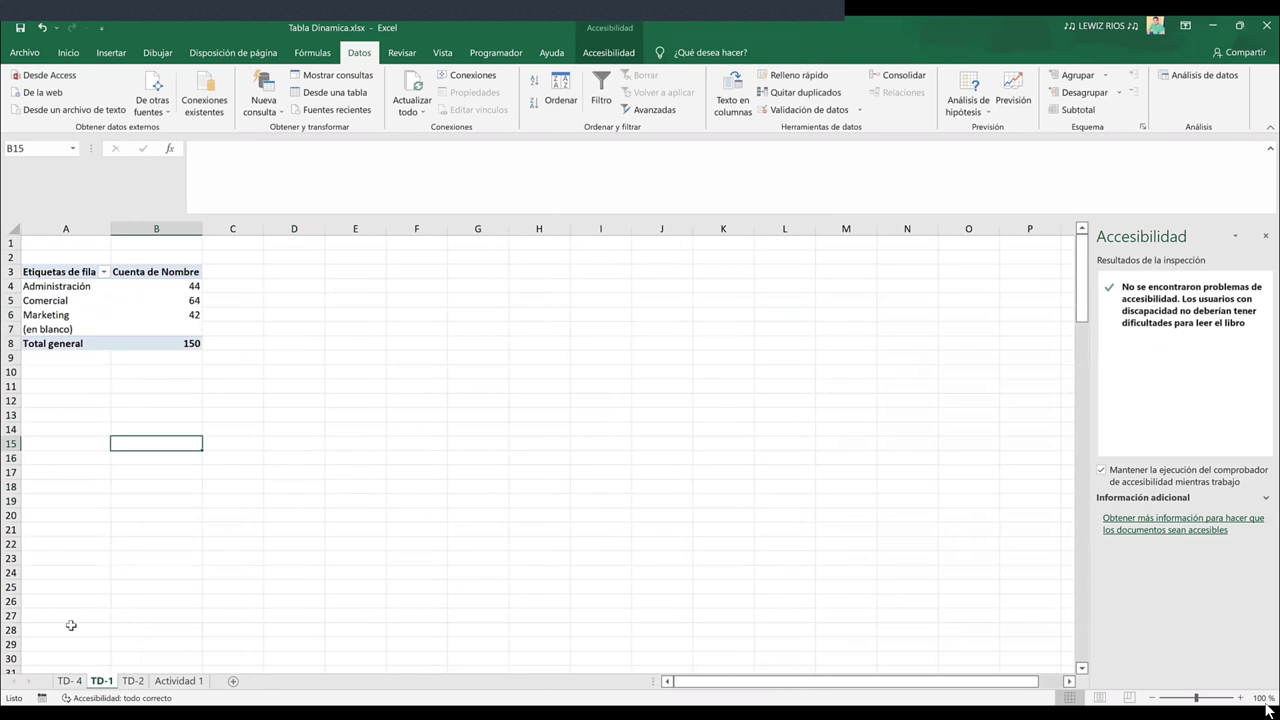
# Expand the (en blanco) department group in the TD-2 pivot table and rename its branch entry in A26 to bnkjbkb
pyautogui.hotkey('ctrl', 'pagedown')
pyautogui.click(35, 588)
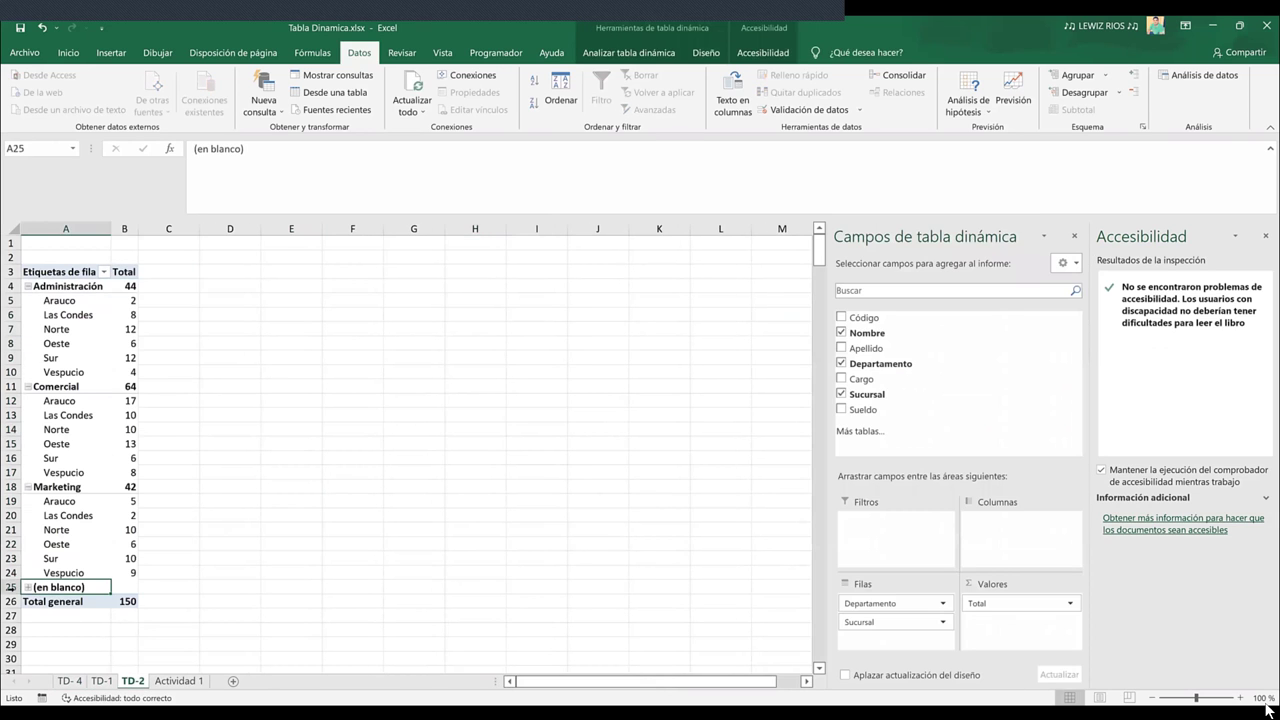
pyautogui.click(10, 588)
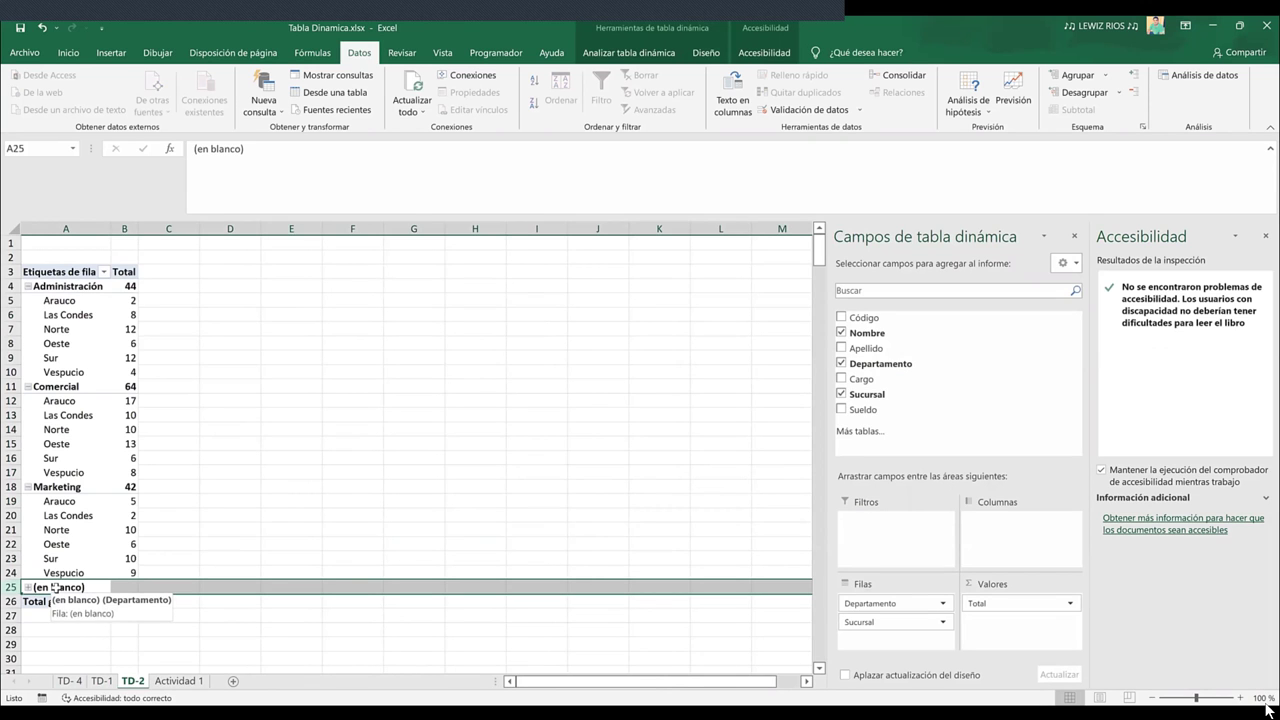
pyautogui.click(228, 556)
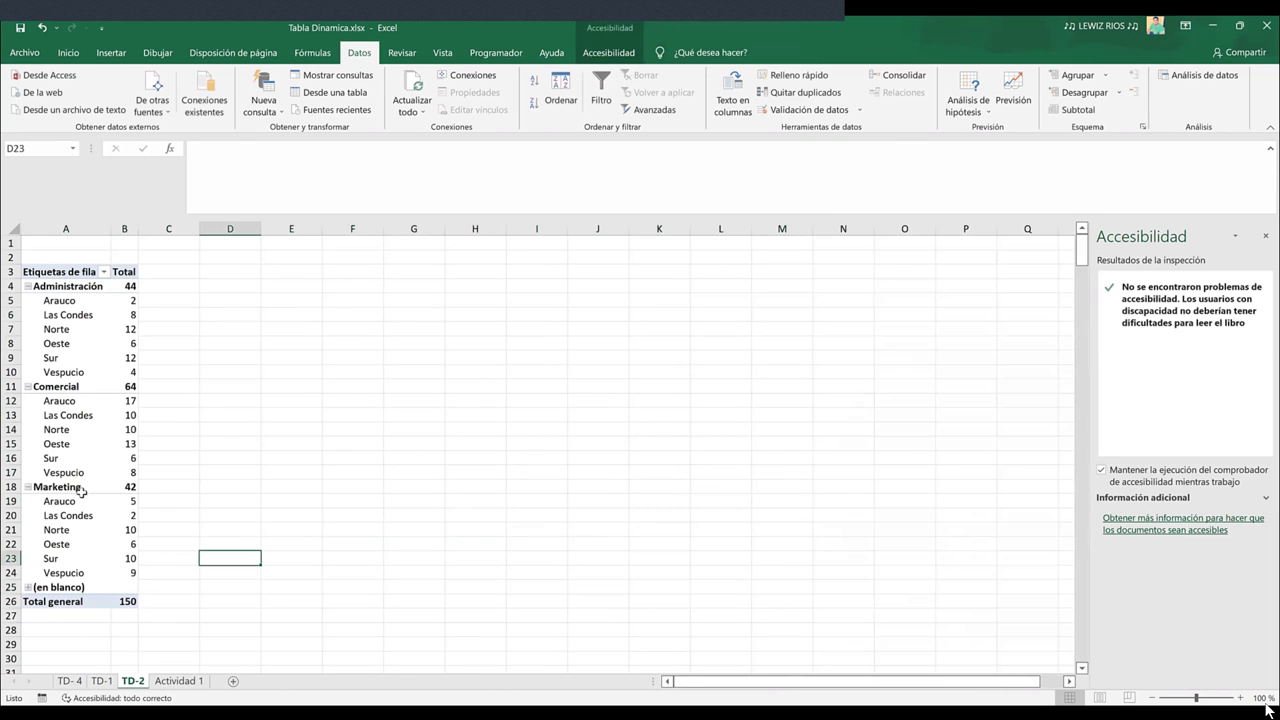
pyautogui.click(78, 488)
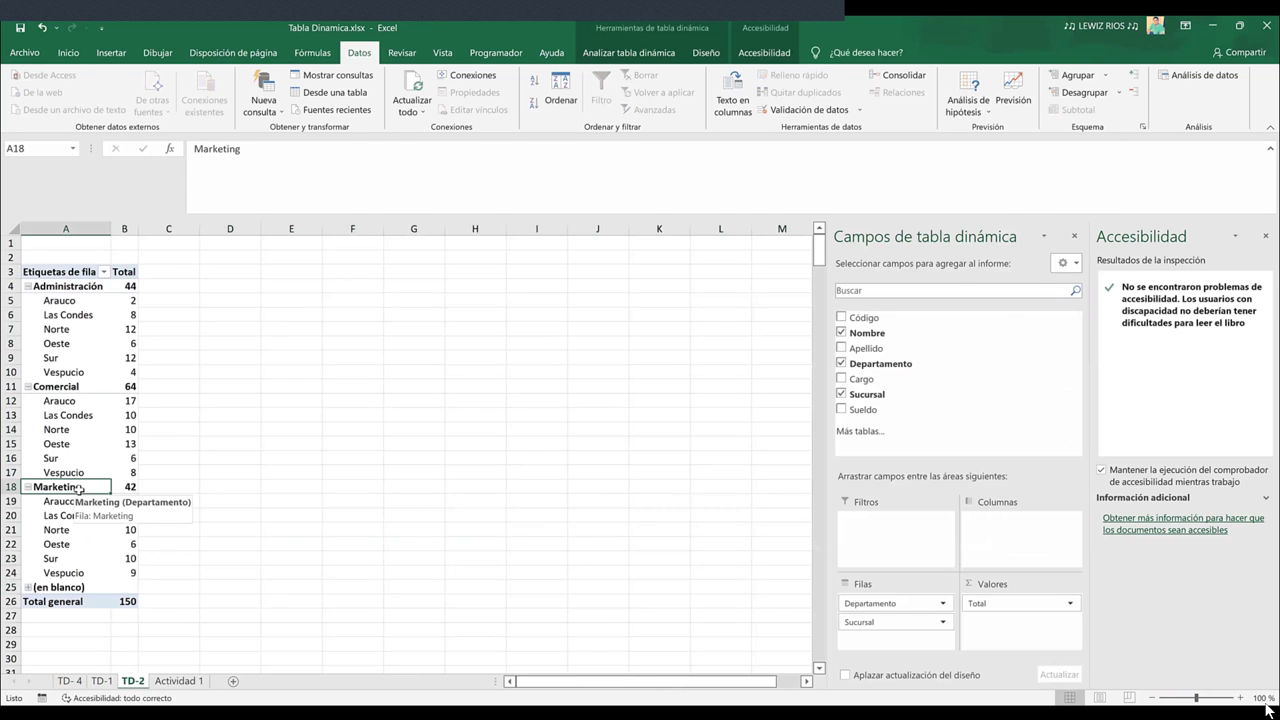
pyautogui.click(80, 588)
pyautogui.click(28, 588)
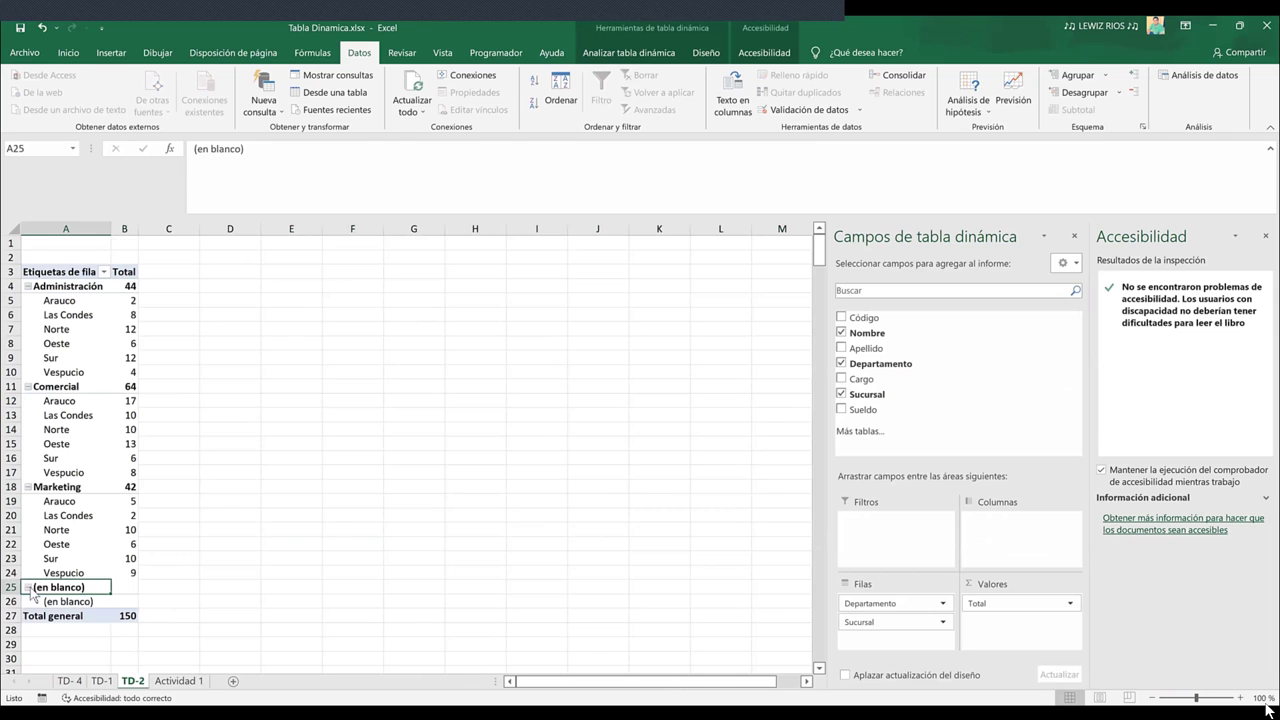
pyautogui.click(36, 601)
pyautogui.write('bnkjbkb')
pyautogui.click(262, 620)
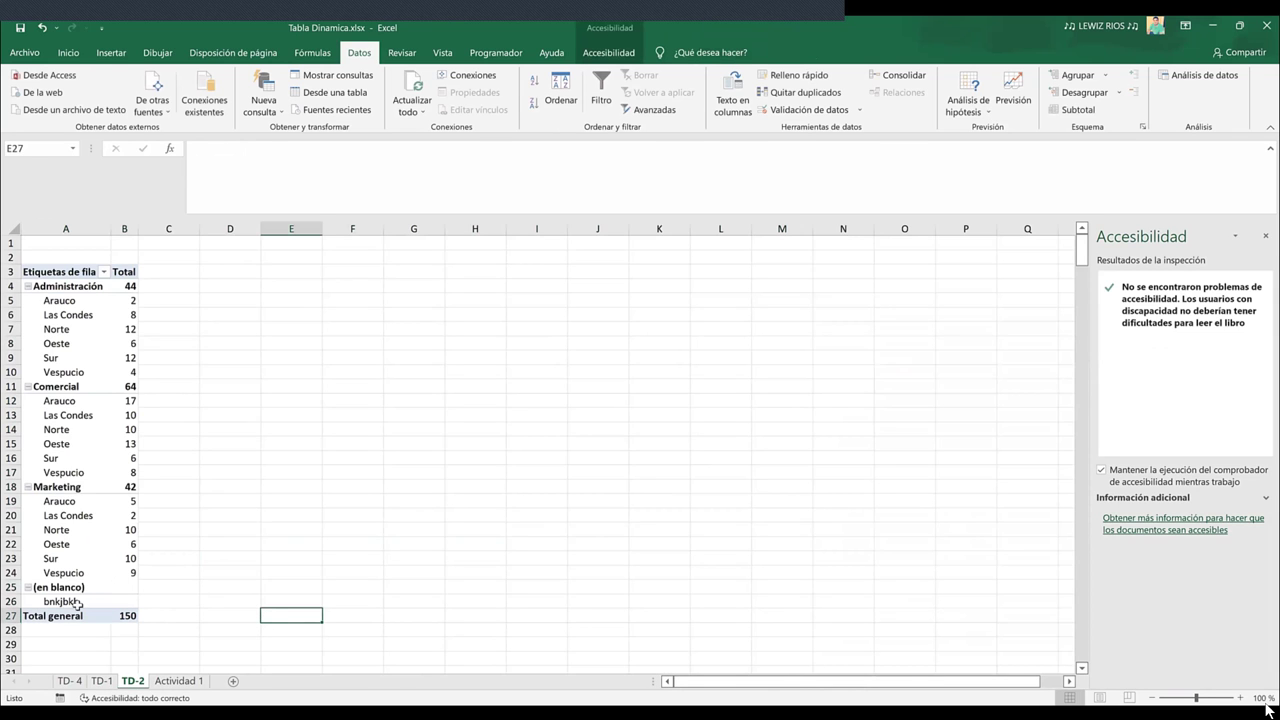
# Try to change the empty value cell B26 beside the bnkjbkb entry in the TD-2 pivot table
pyautogui.click(133, 598)
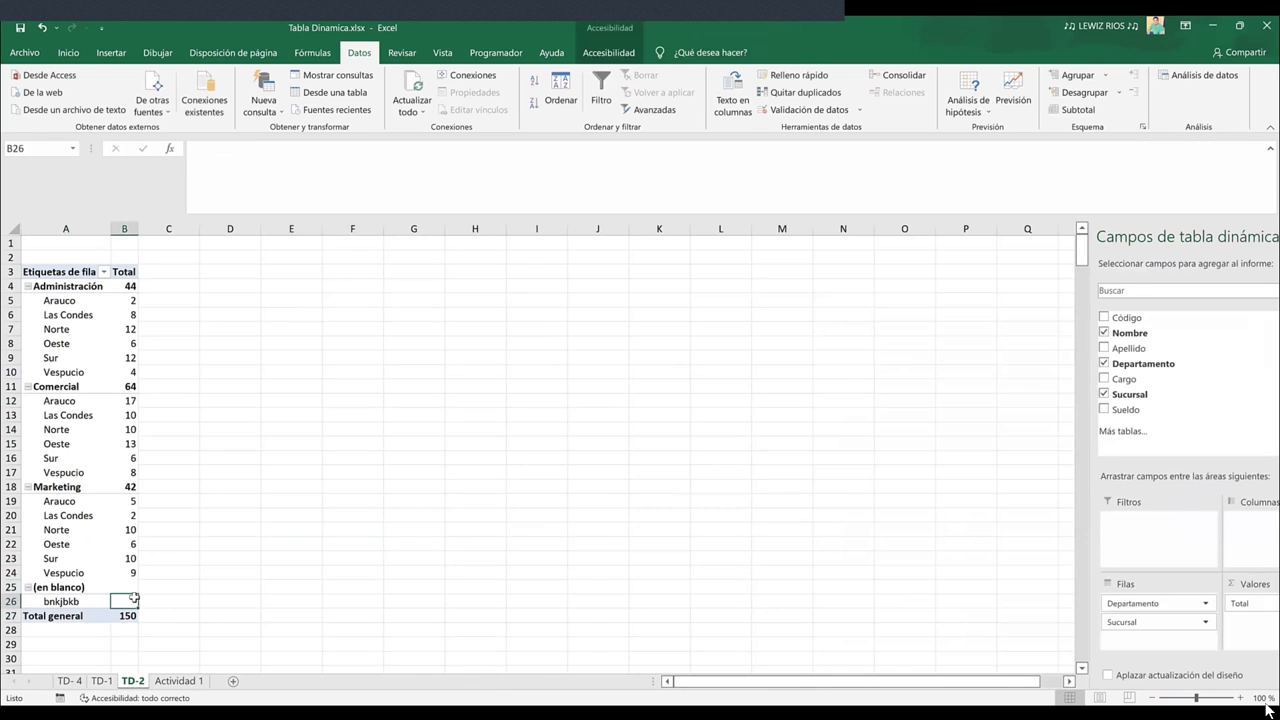
pyautogui.moveTo(125, 605); pyautogui.dragTo(488, 348)
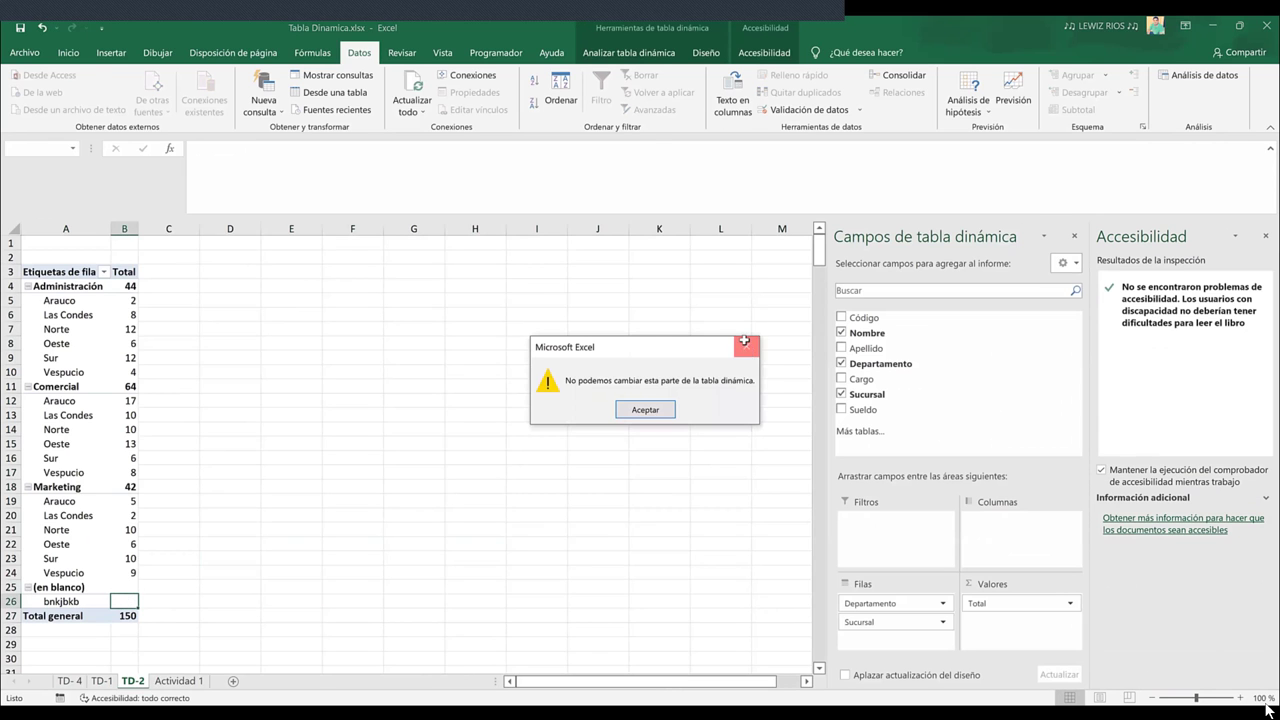
pyautogui.click(744, 341)
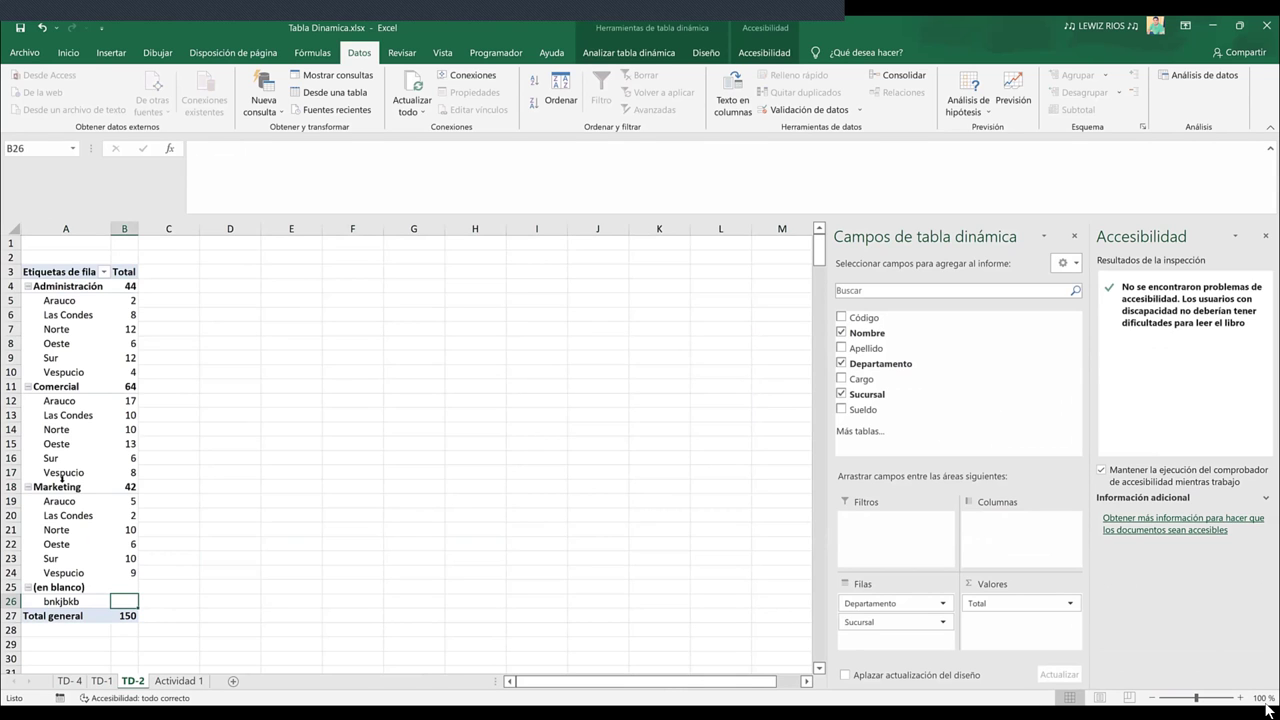
pyautogui.click(355, 459)
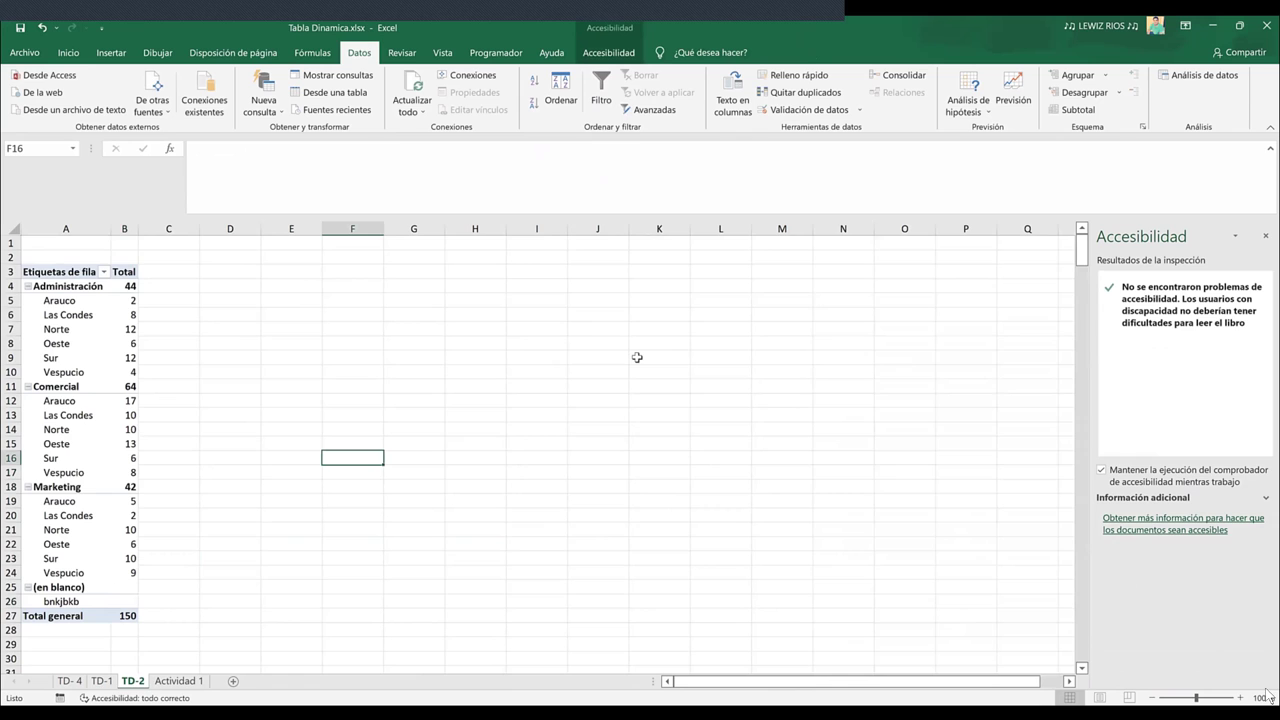
# Review the pivot table sheets against the Actividad 1 instructions, checking the requirement for Tabla dinámica 3
pyautogui.click(100, 681)
pyautogui.click(70, 681)
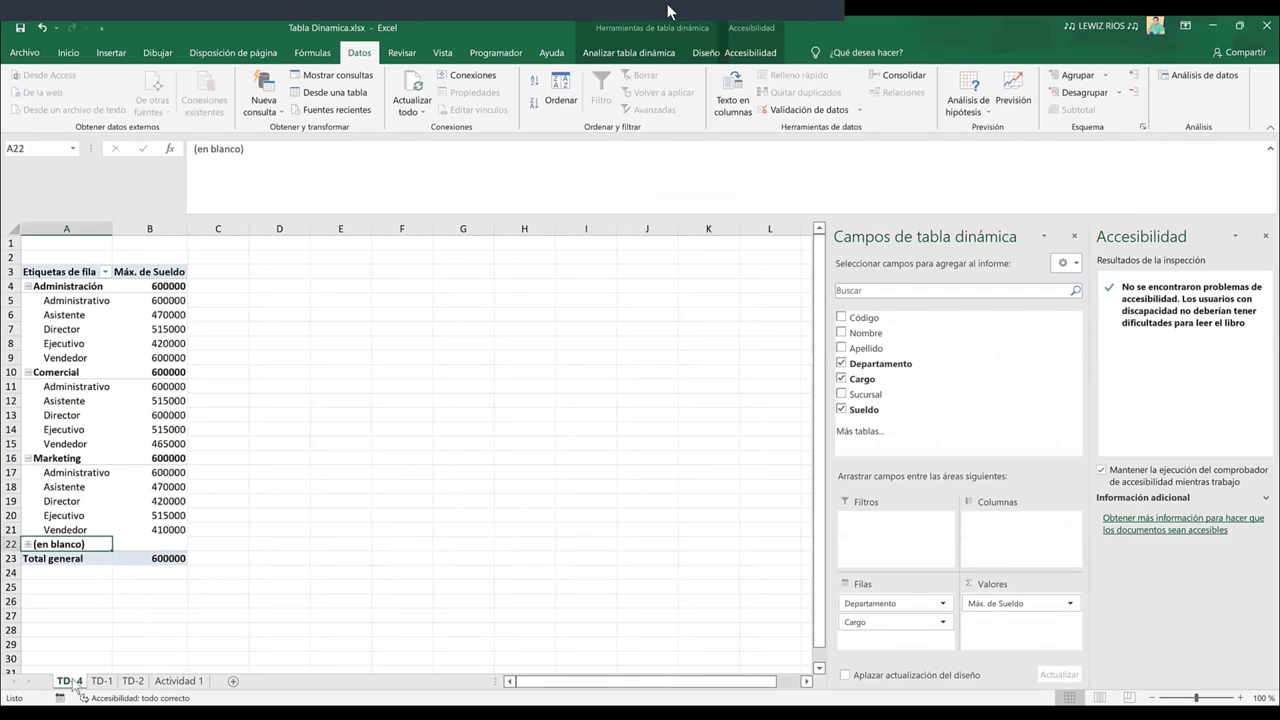
pyautogui.click(130, 682)
pyautogui.click(155, 682)
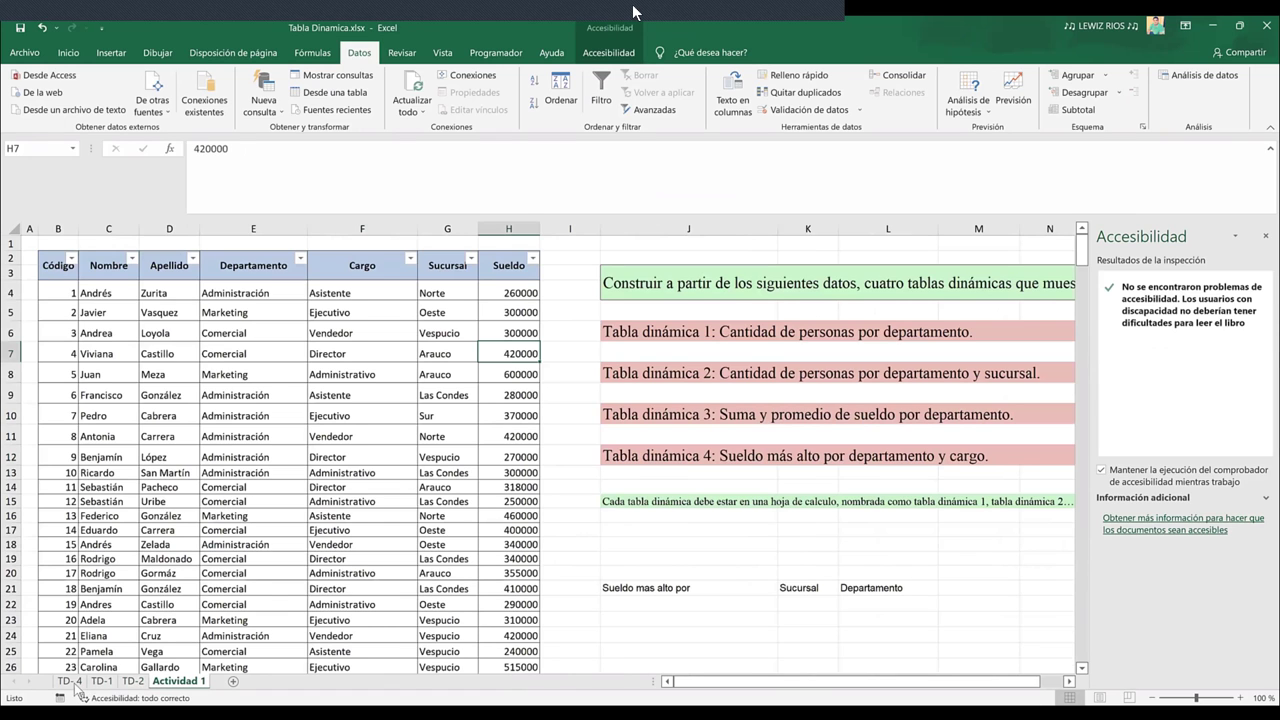
pyautogui.click(132, 681)
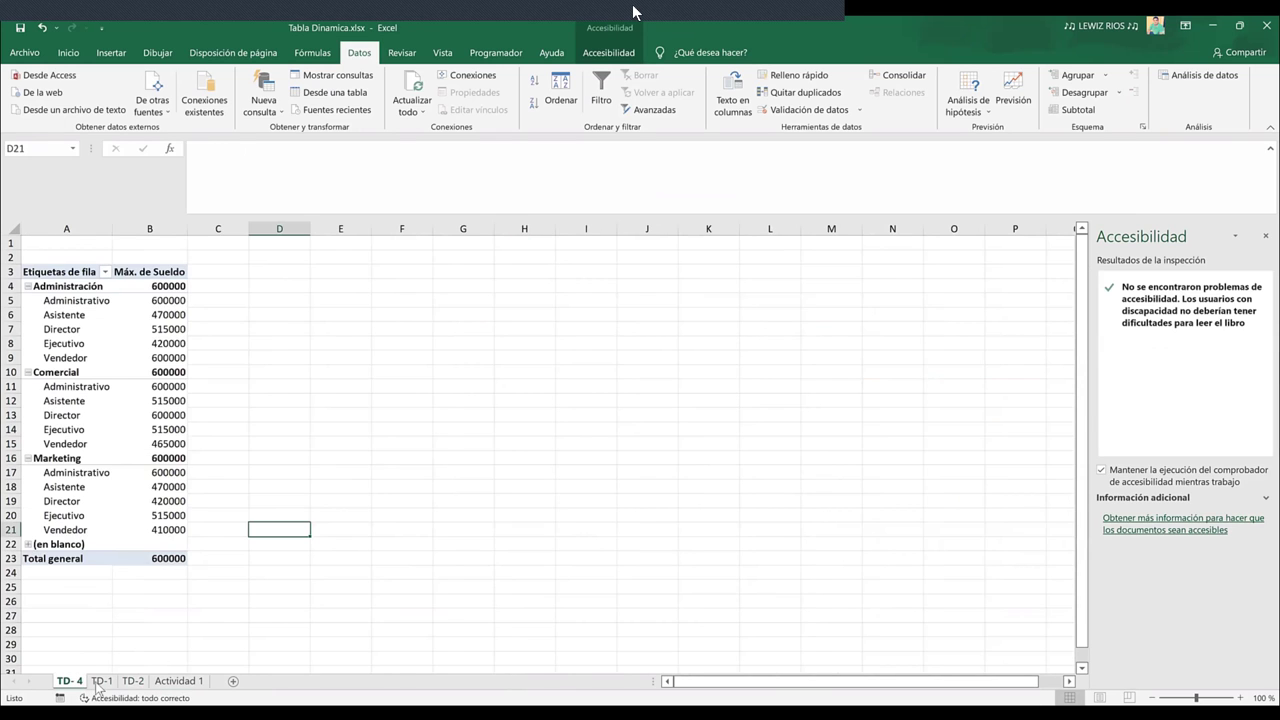
pyautogui.click(101, 681)
pyautogui.click(166, 681)
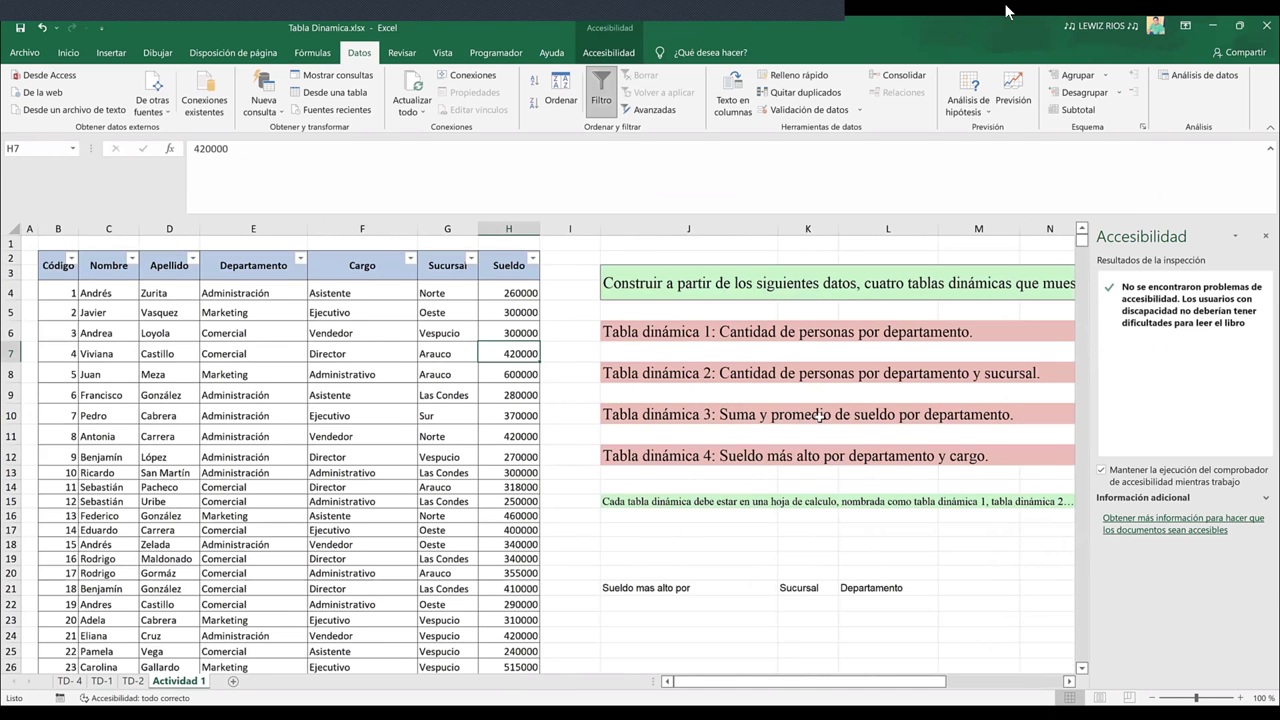
pyautogui.click(815, 417)
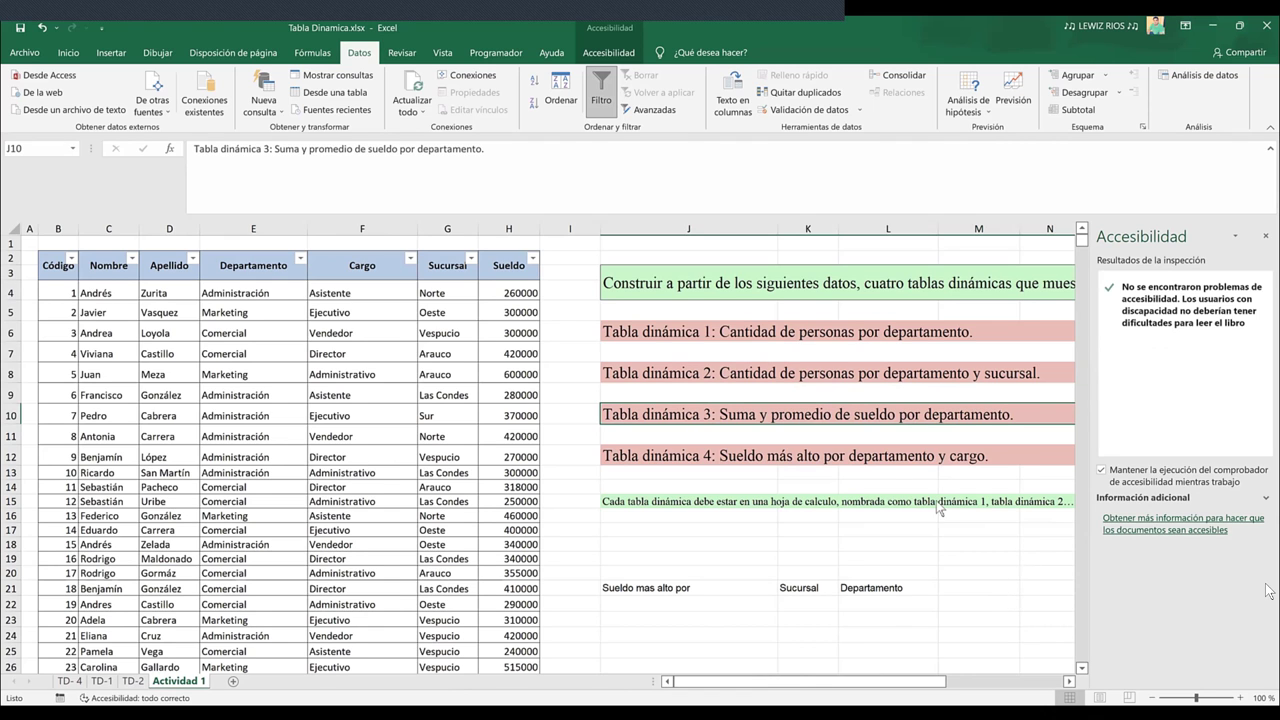
# Inspect the value field settings of the Total field in the TD-2 pivot table and leave them without changes
pyautogui.hotkey('ctrl', 'pageup')
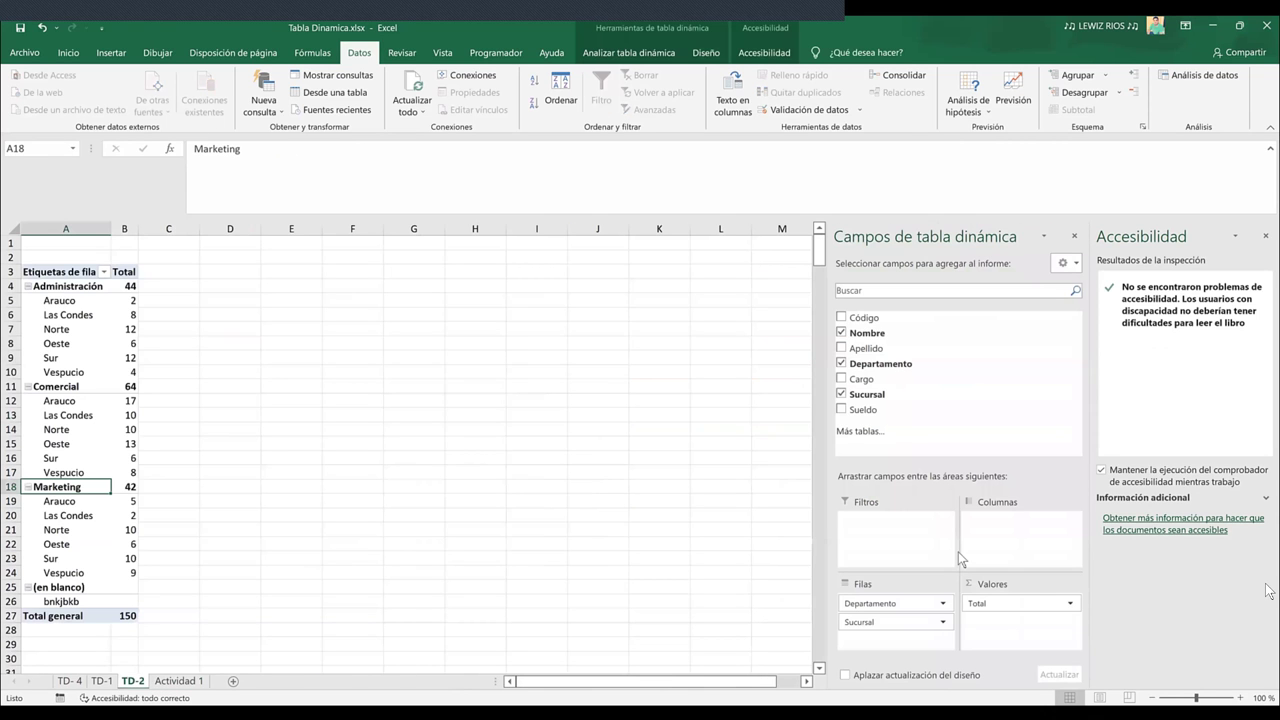
pyautogui.moveTo(1020, 602); pyautogui.dragTo(1020, 602)
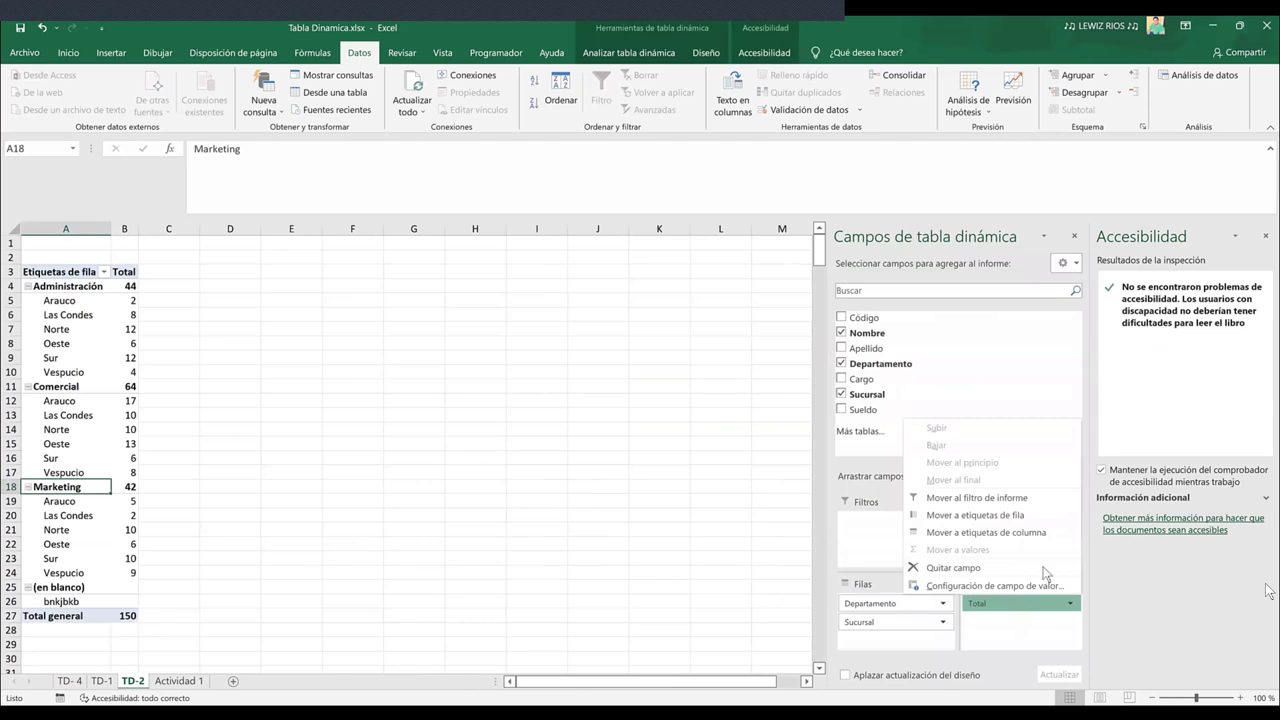
pyautogui.click(1006, 650)
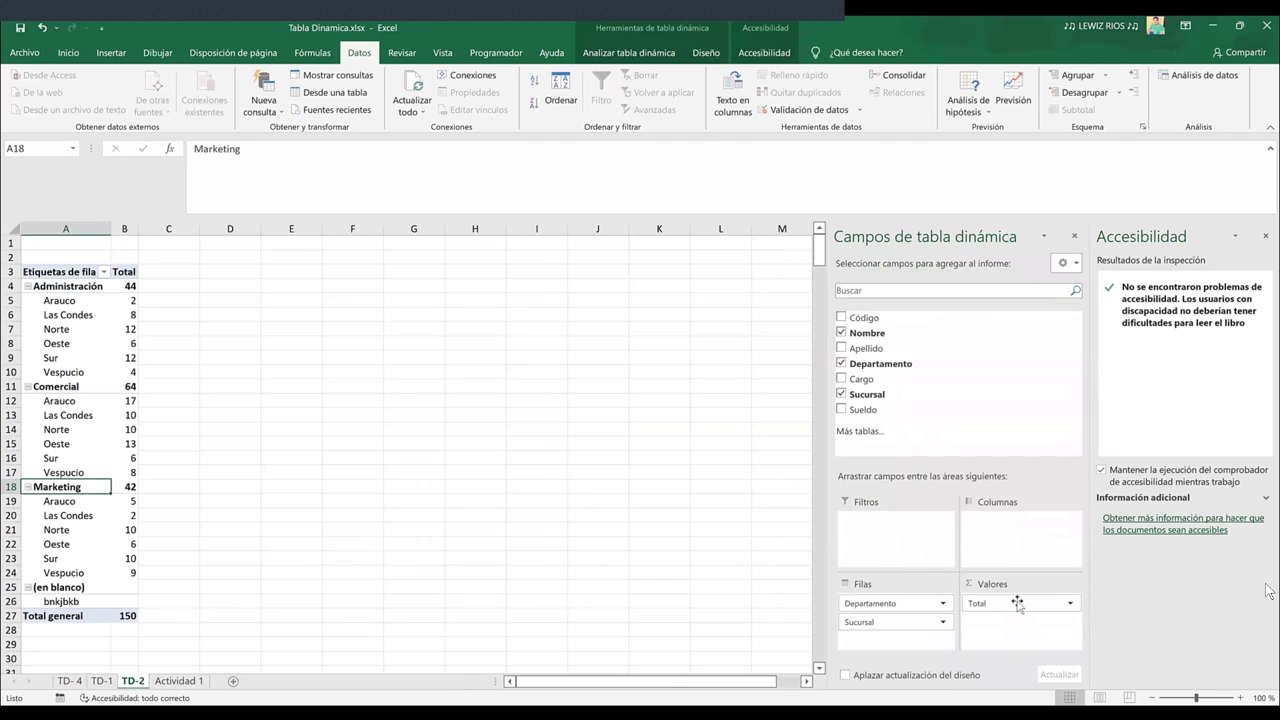
pyautogui.moveTo(1019, 606); pyautogui.dragTo(1020, 607)
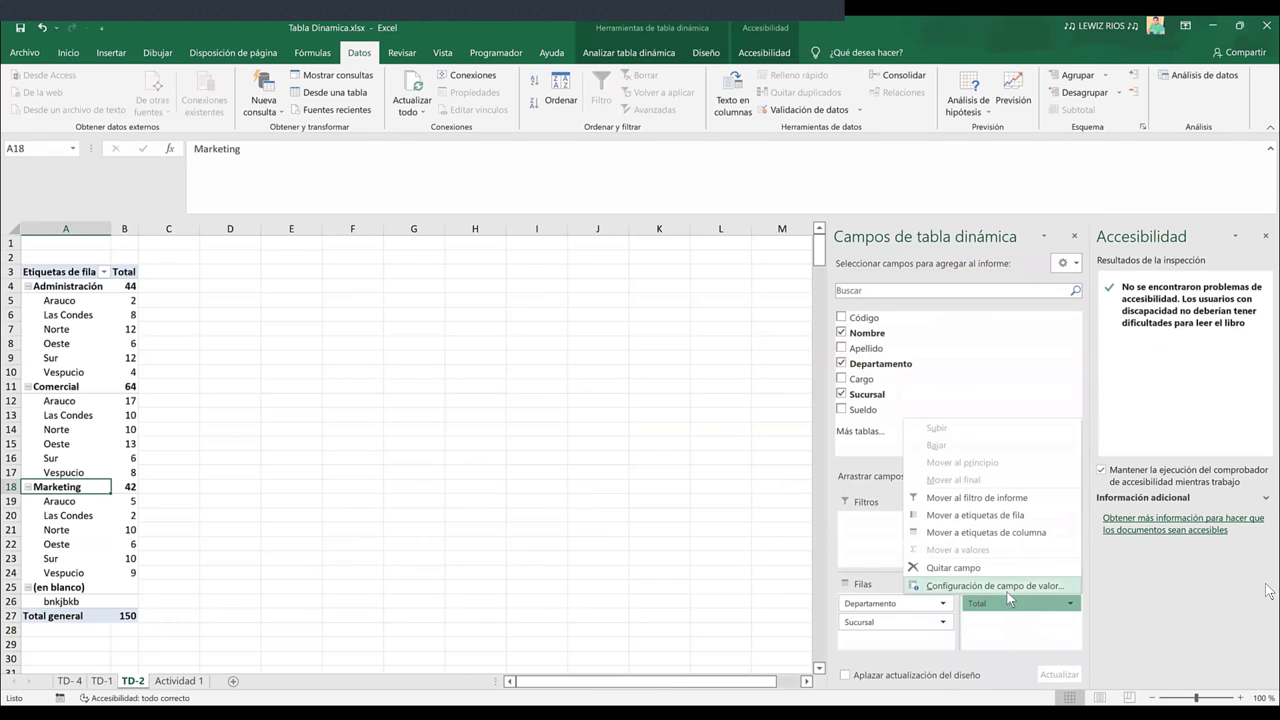
pyautogui.click(1002, 589)
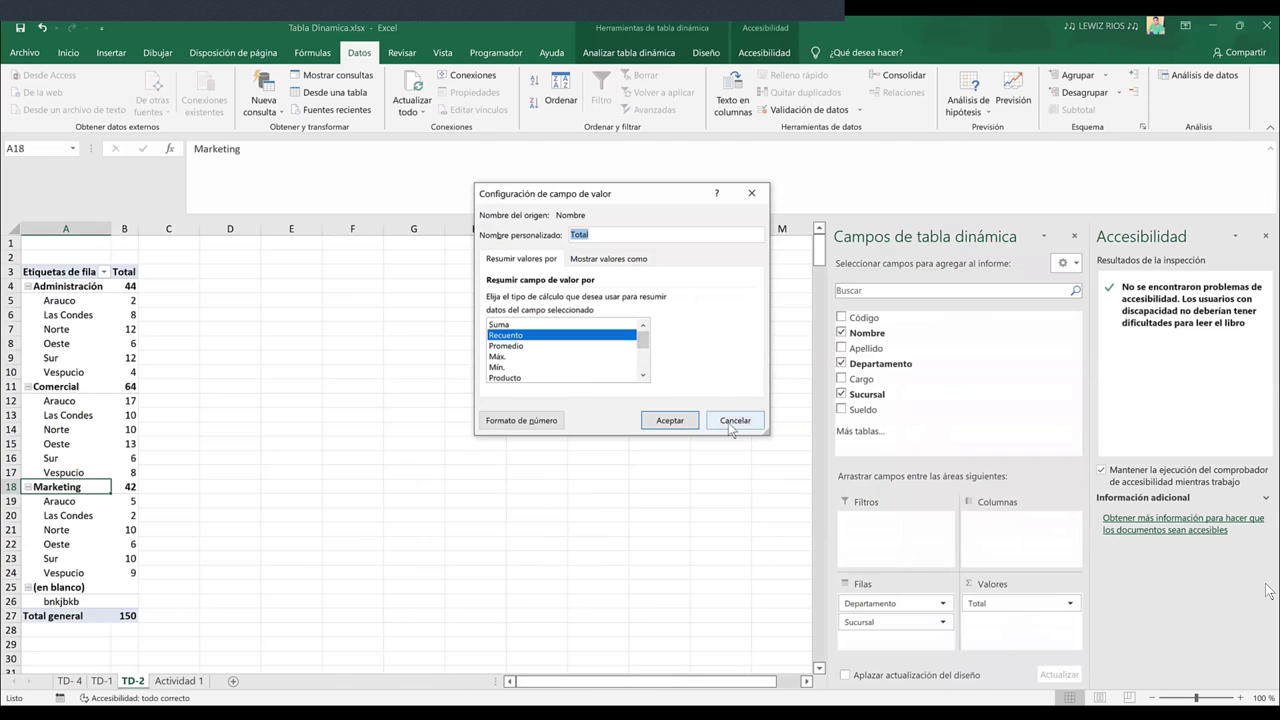
pyautogui.click(730, 421)
pyautogui.click(730, 426)
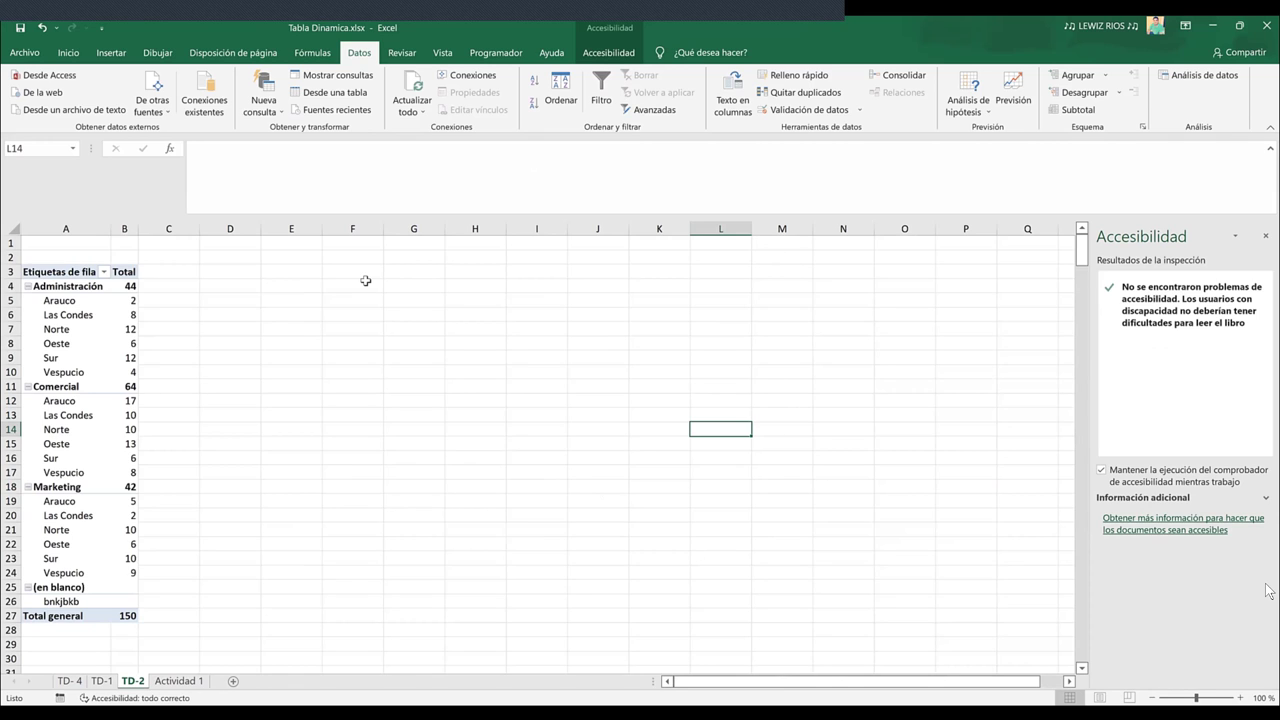
pyautogui.click(775, 487)
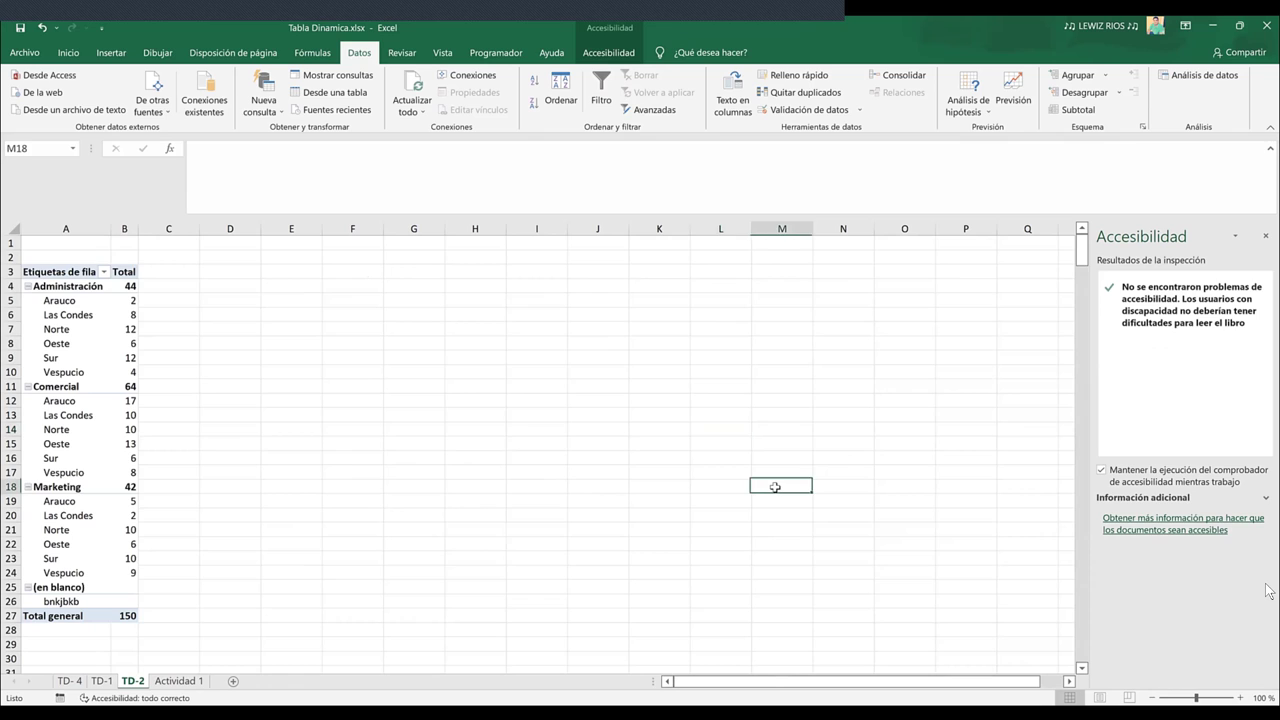